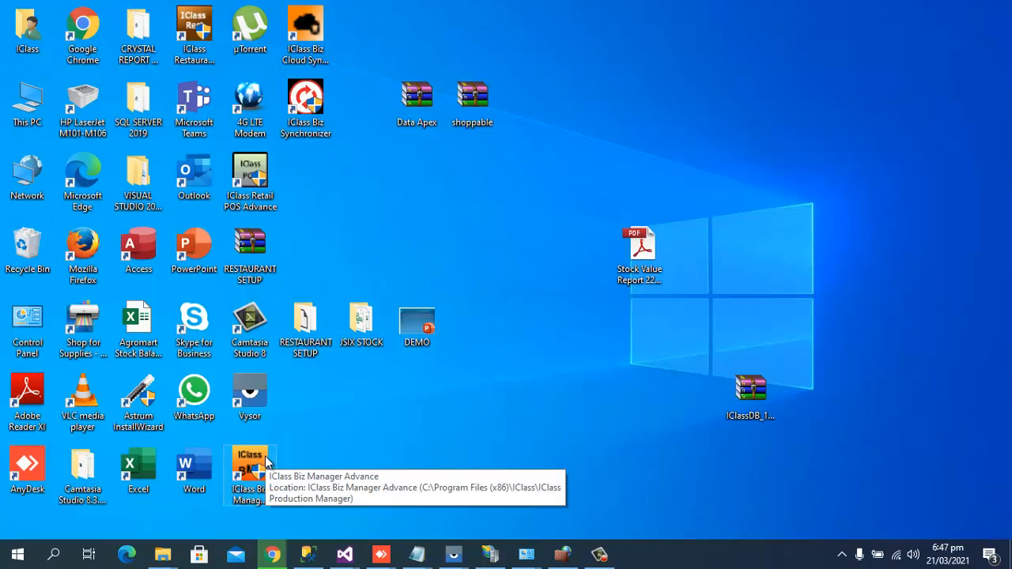
Launch IClass Biz Manager Advance from its desktop shortcut.
{"action": "double_click", "coordinate": [266, 463]}
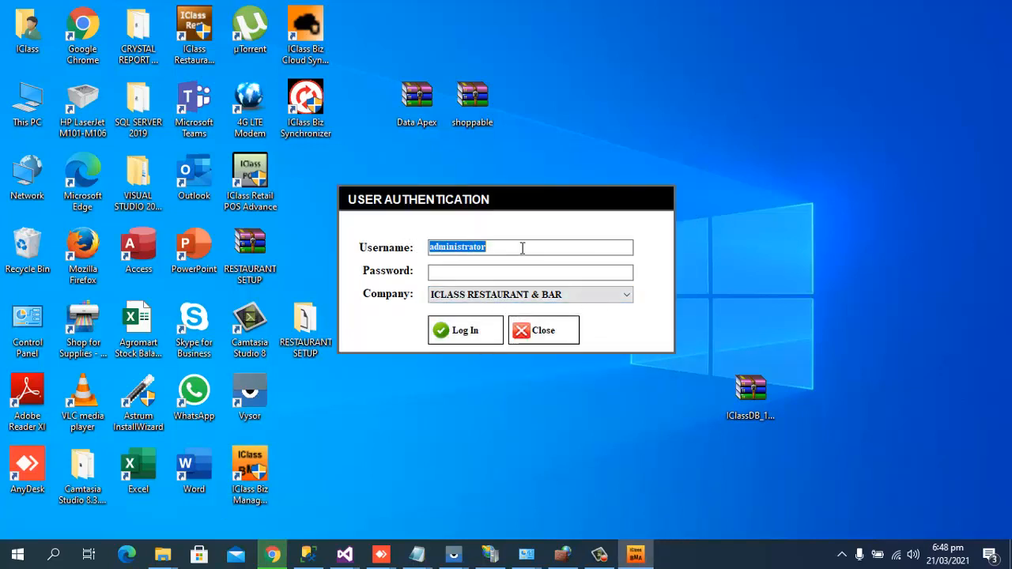
Sign in to the ICLASS RESTAURANT & BAR company with the existing username and the account password.
{"action": "left_click", "coordinate": [522, 249]}
{"action": "left_click_drag", "start_coordinate": [522, 248], "coordinate": [344, 246]}
{"action": "left_click", "coordinate": [445, 276]}
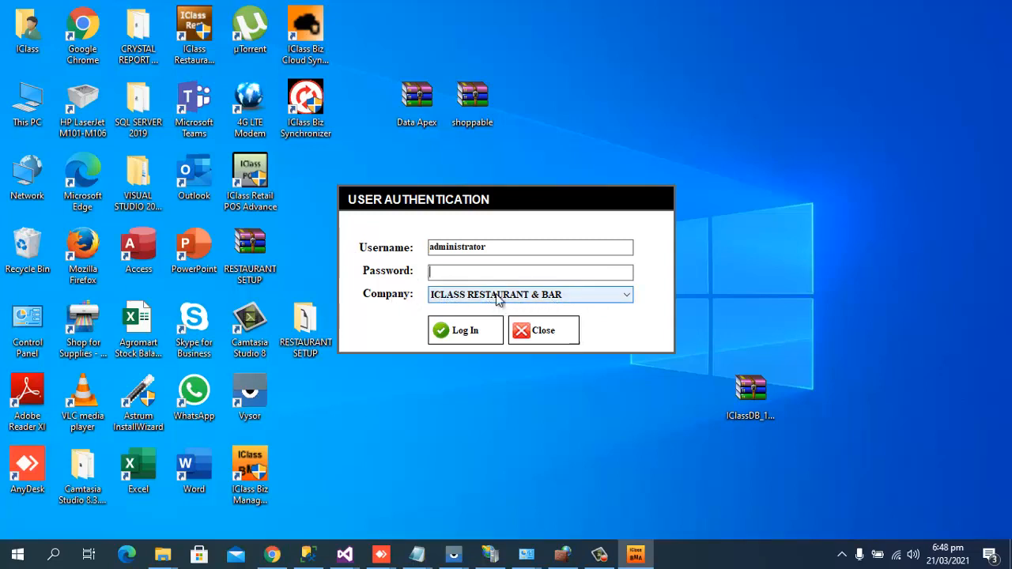
{"action": "left_click", "coordinate": [485, 329]}
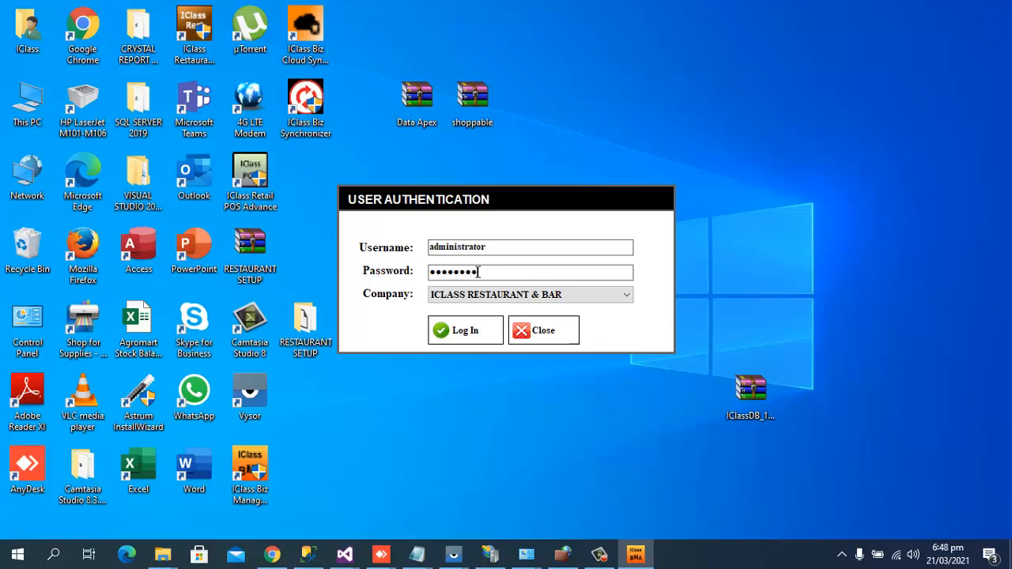
{"action": "key", "text": "Return"}
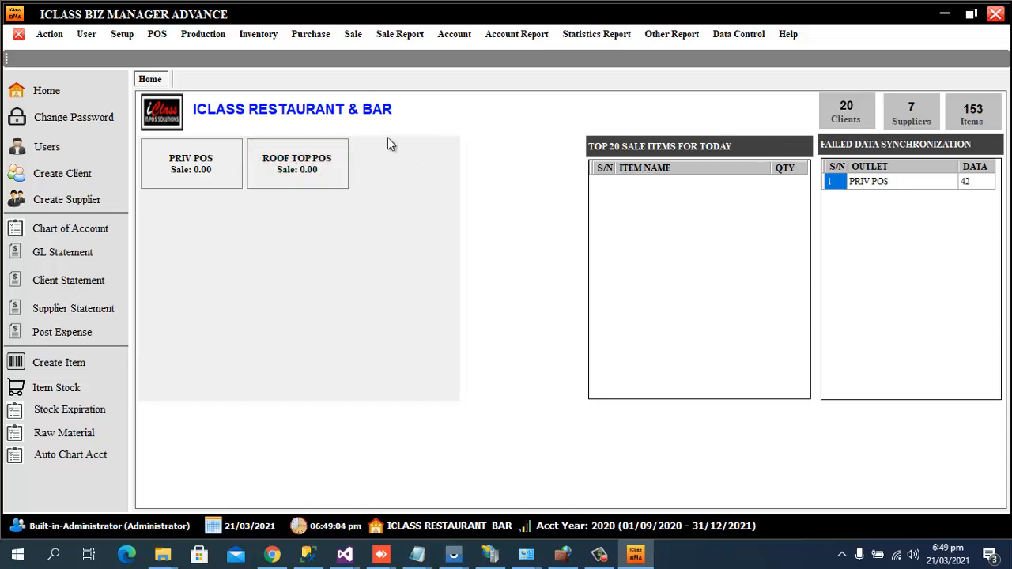
Minimize Biz Manager and launch IClass Restaurant POS from the desktop icon.
{"action": "left_click", "coordinate": [947, 15]}
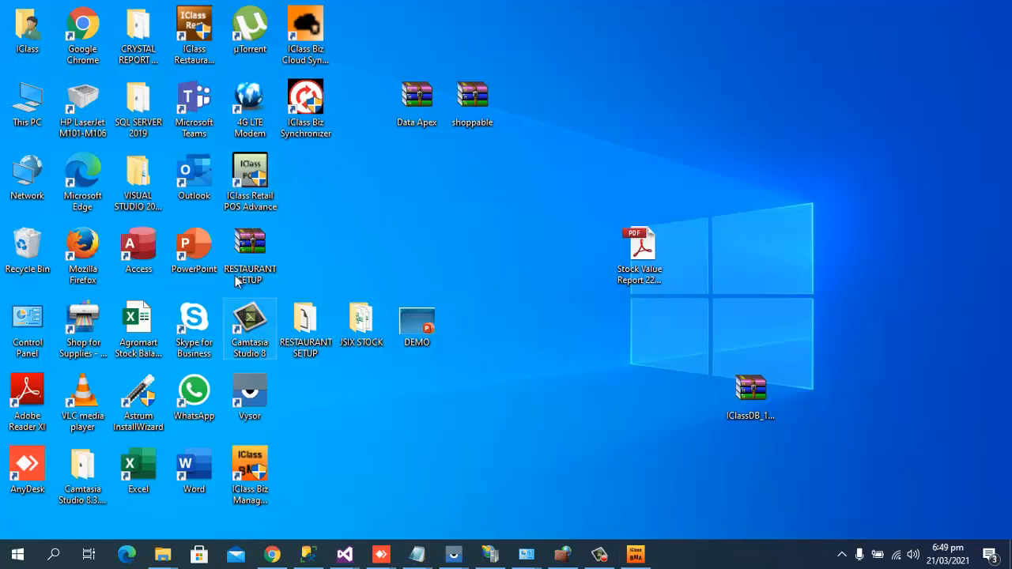
{"action": "double_click", "coordinate": [204, 31]}
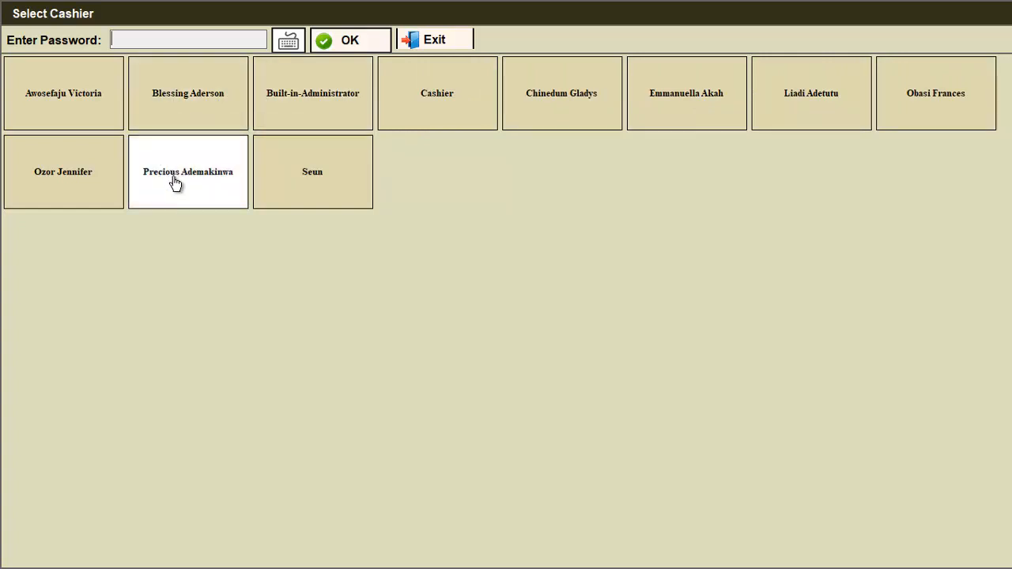
Log into the POS as Built-in-Administrator to reach the empty Table Orders screen.
{"action": "left_click", "coordinate": [294, 95]}
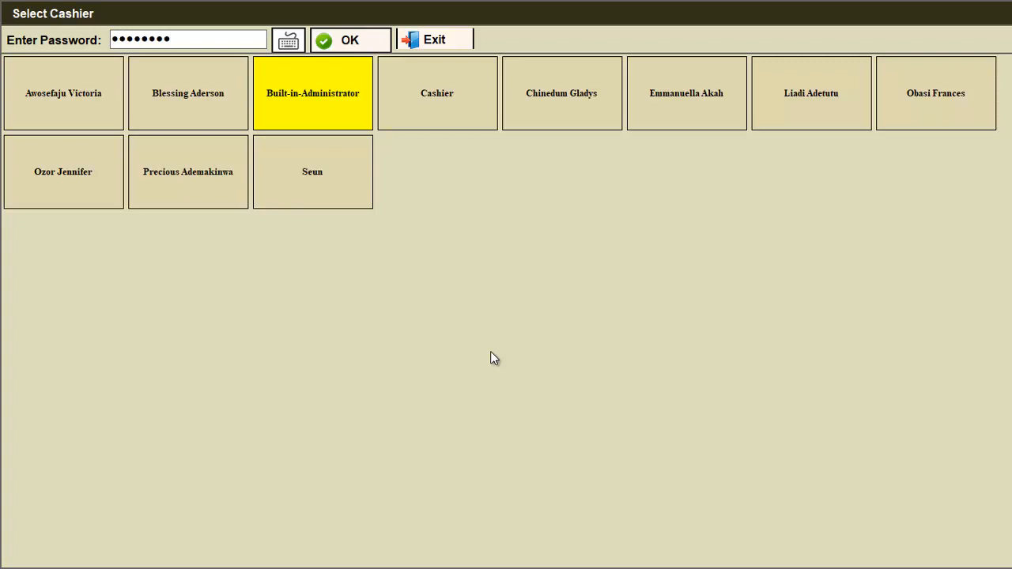
{"action": "key", "text": "Return"}
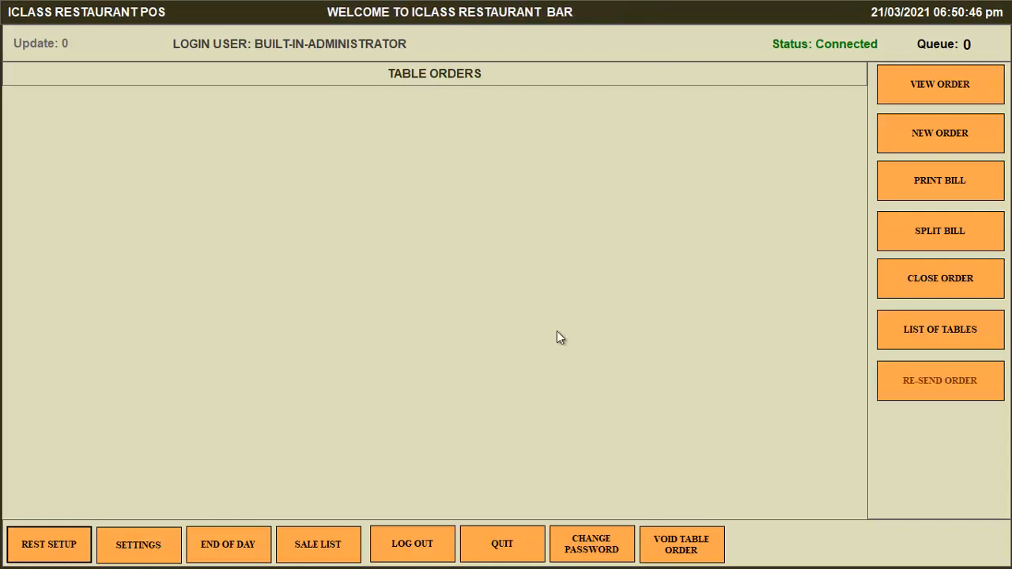
Show the desktop, bring up the Vysor mirror of the INFINIX X652C phone and unlock it.
{"action": "key", "text": "super+d"}
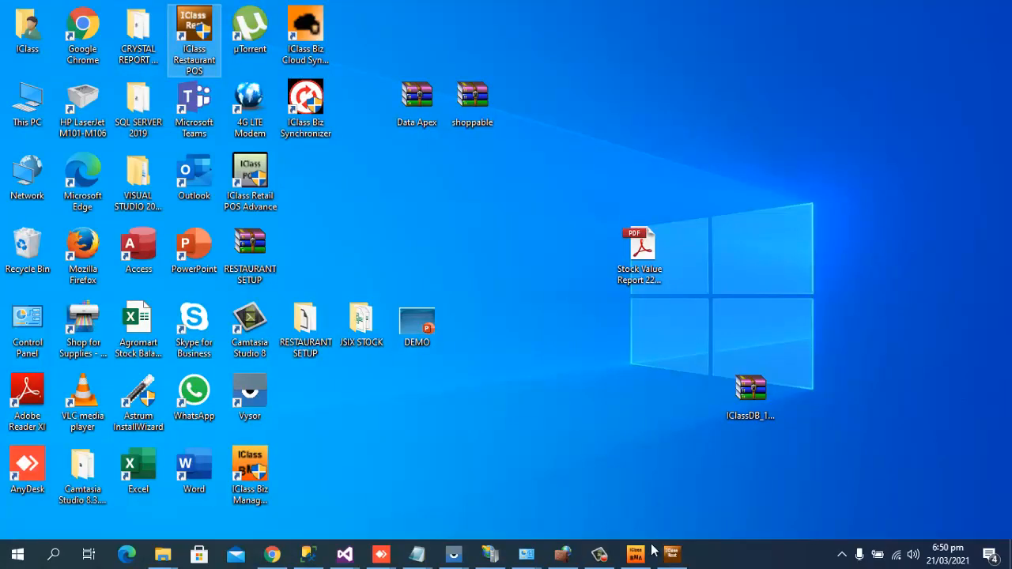
{"action": "left_click", "coordinate": [453, 554]}
{"action": "left_click", "coordinate": [500, 506]}
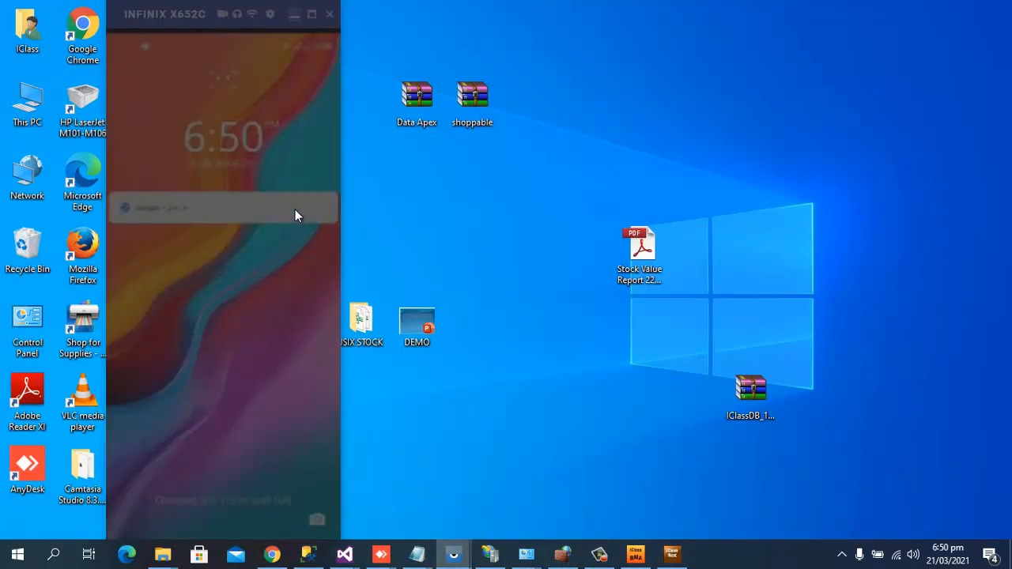
{"action": "left_click", "coordinate": [295, 210]}
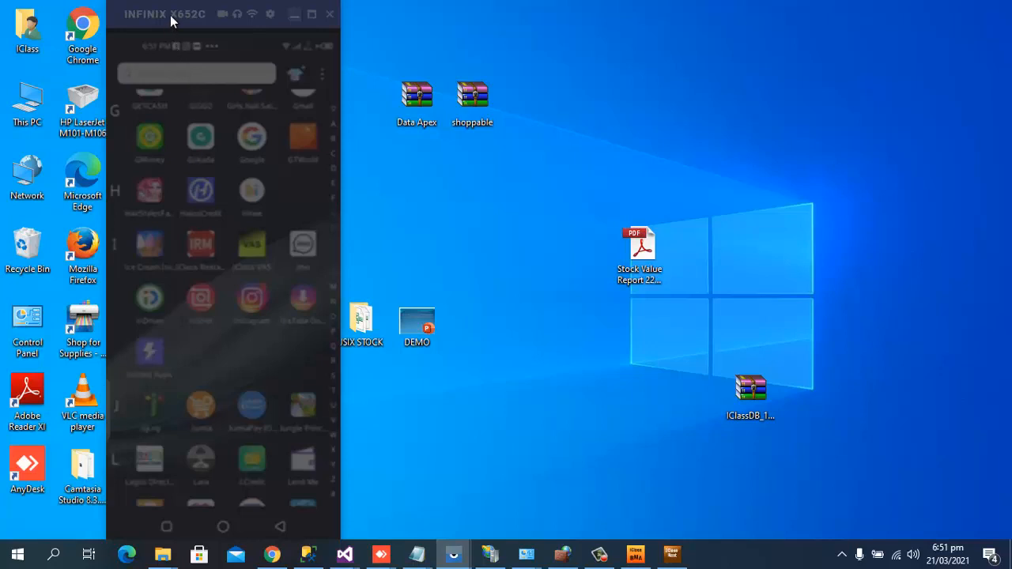
Open the IClass Restaurant mobile app and log in with the app password.
{"action": "left_click", "coordinate": [204, 247]}
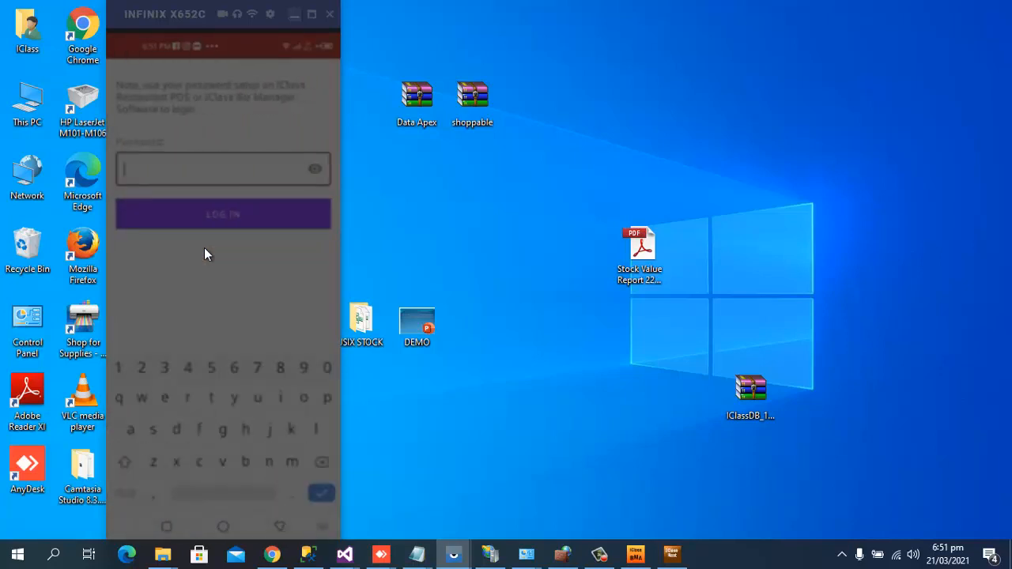
{"action": "type", "text": "•"}
{"action": "key", "text": "BackSpace"}
{"action": "type", "text": "a"}
{"action": "key", "text": "BackSpace"}
{"action": "type", "text": "admin"}
{"action": "key", "text": "BackSpace"}
{"action": "key", "text": "BackSpace"}
{"action": "key", "text": "BackSpace"}
{"action": "type", "text": "in123"}
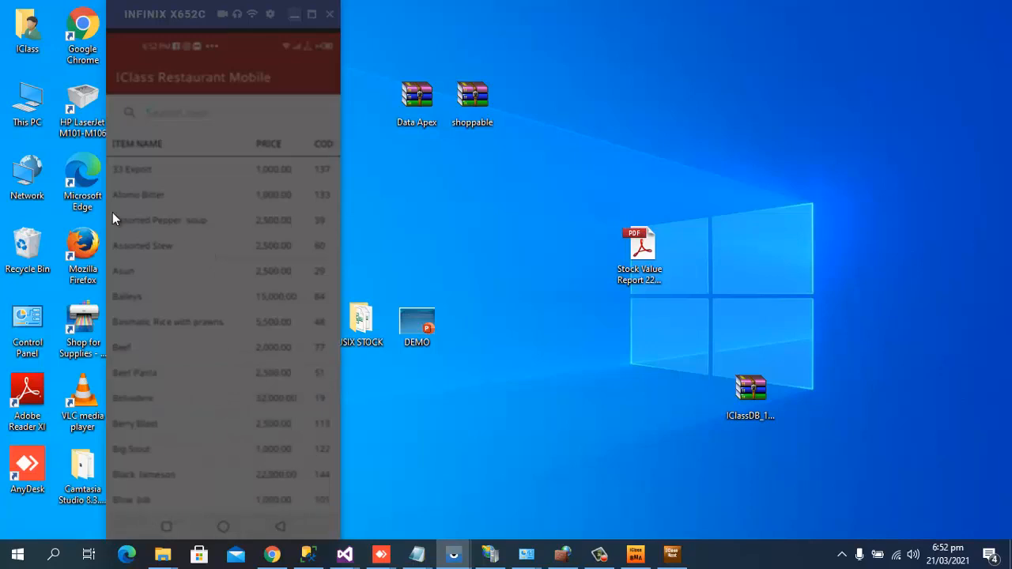
Return to Biz Manager and start a new blank record in the User Registration form.
{"action": "left_click", "coordinate": [642, 555]}
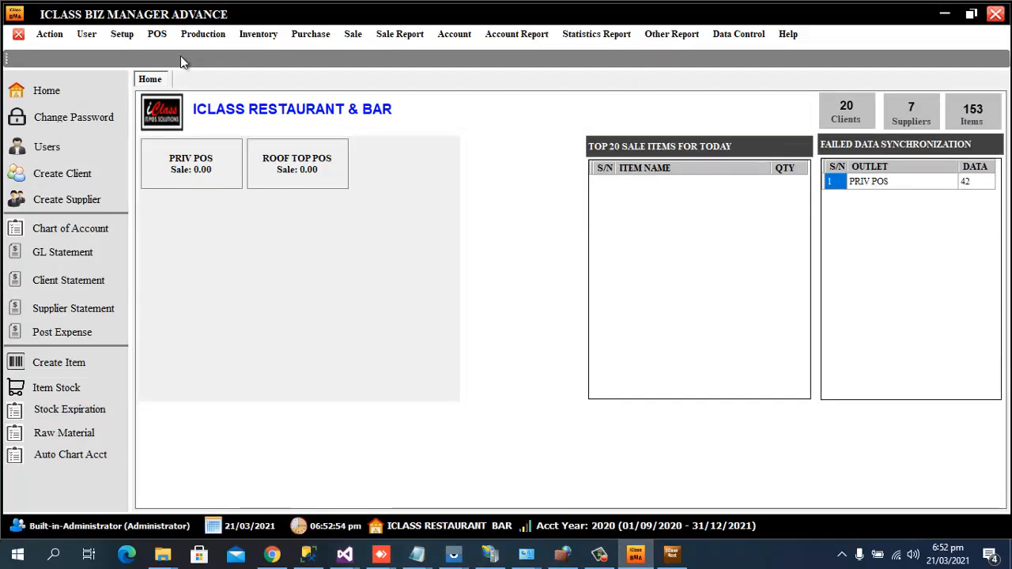
{"action": "left_click", "coordinate": [84, 37]}
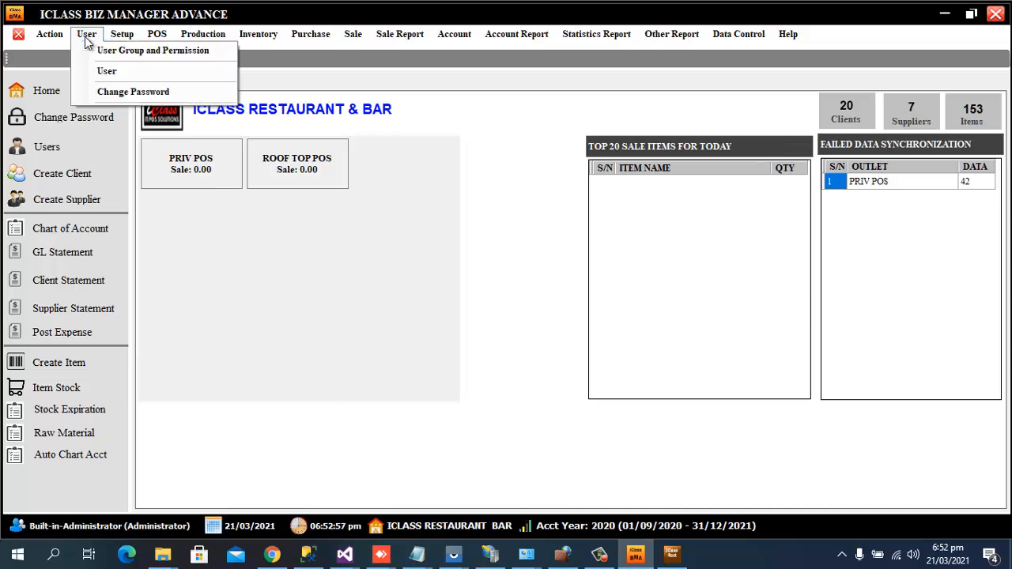
{"action": "left_click", "coordinate": [108, 71]}
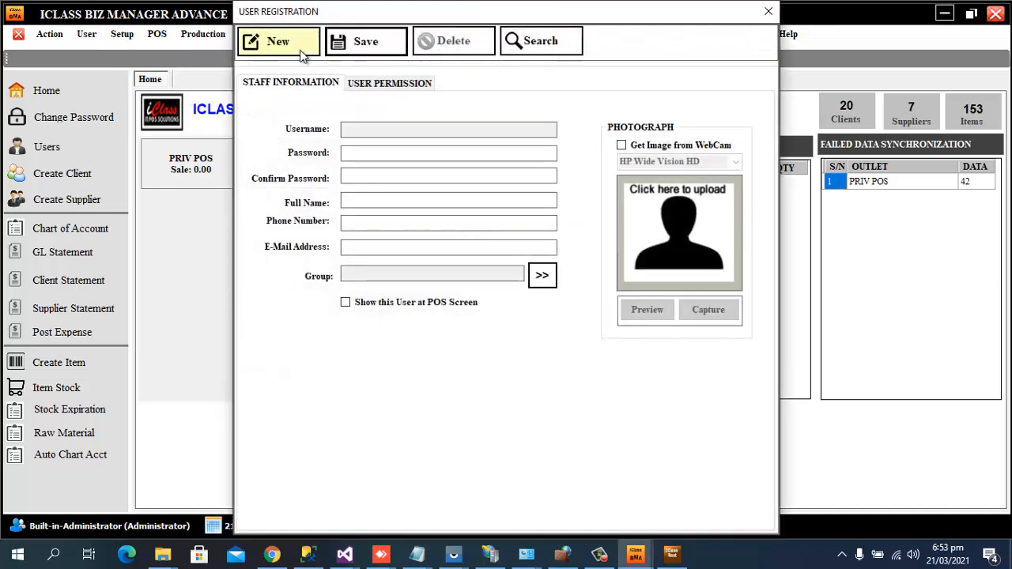
{"action": "left_click", "coordinate": [301, 52]}
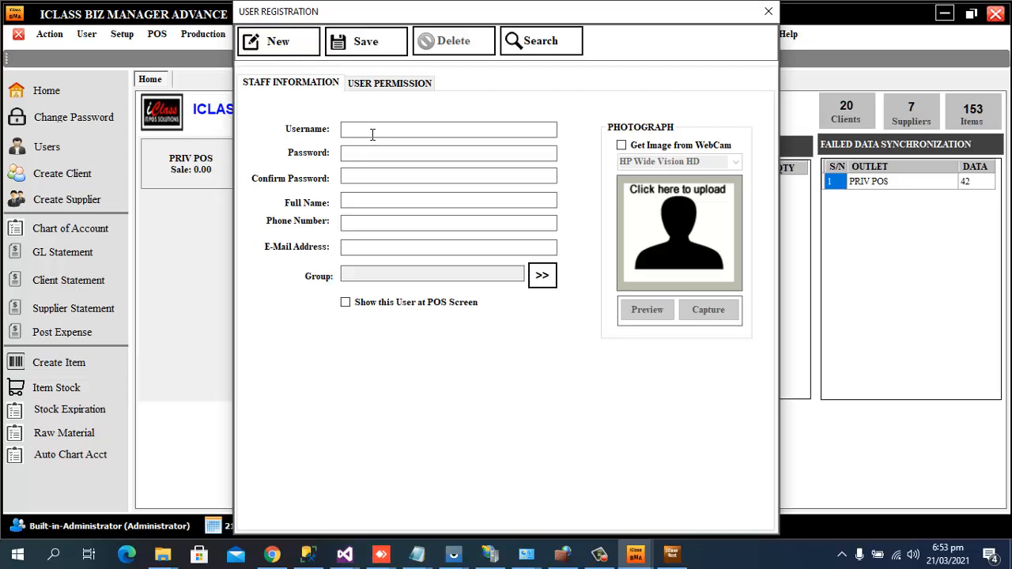
Fill in the new user's username, password and confirmation, full name and phone number.
{"action": "type", "text": "Fe"}
{"action": "key", "text": "BackSpace"}
{"action": "key", "text": "BackSpace"}
{"action": "left_click", "coordinate": [394, 156]}
{"action": "type", "text": "12345"}
{"action": "left_click", "coordinate": [387, 177]}
{"action": "type", "text": "12345"}
{"action": "left_click", "coordinate": [366, 201]}
{"action": "left_click", "coordinate": [428, 225]}
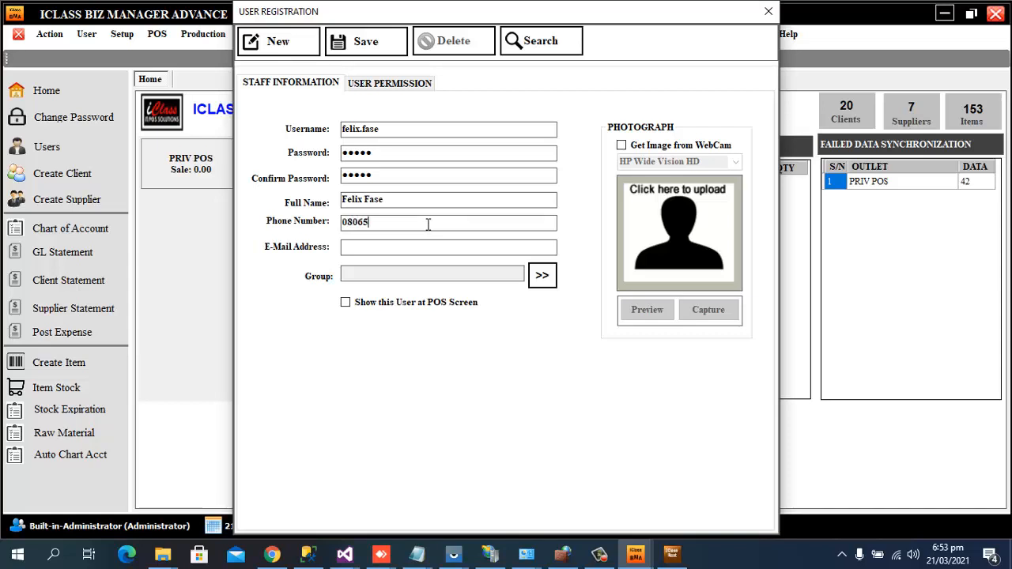
Assign the user to the WAITERESS group and set them to show at the POS screen.
{"action": "left_click", "coordinate": [542, 279]}
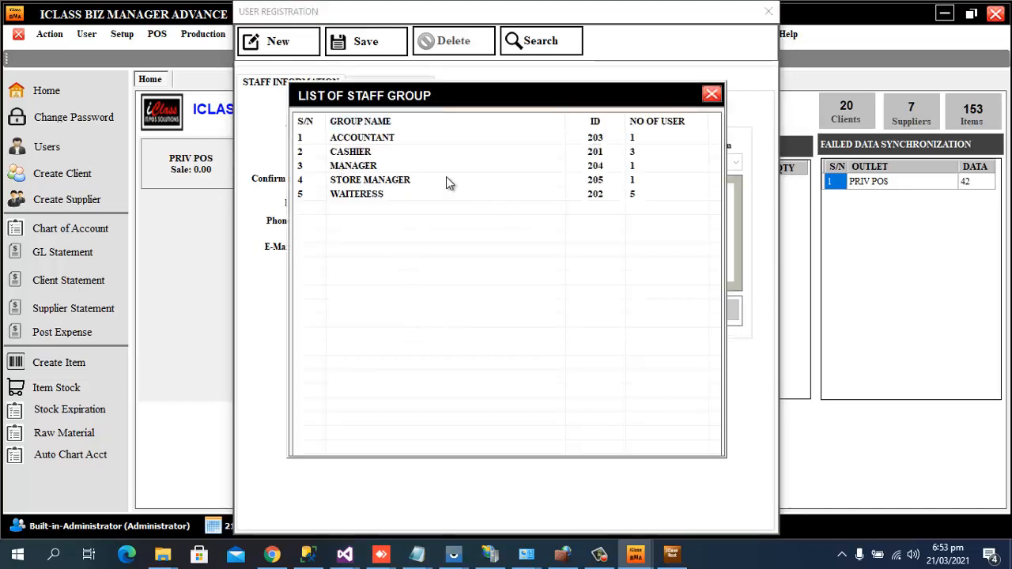
{"action": "left_click", "coordinate": [375, 198]}
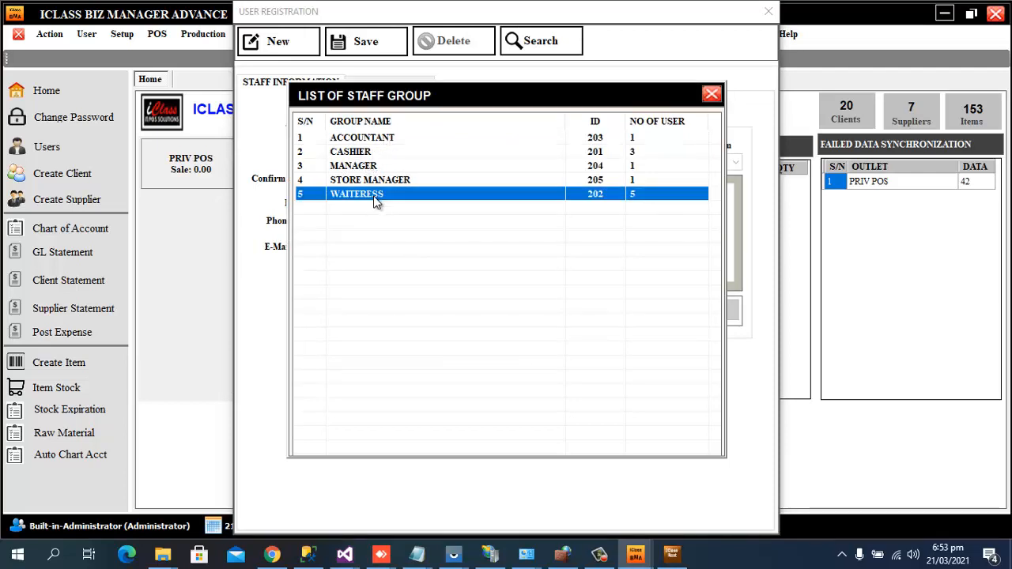
{"action": "double_click", "coordinate": [376, 200]}
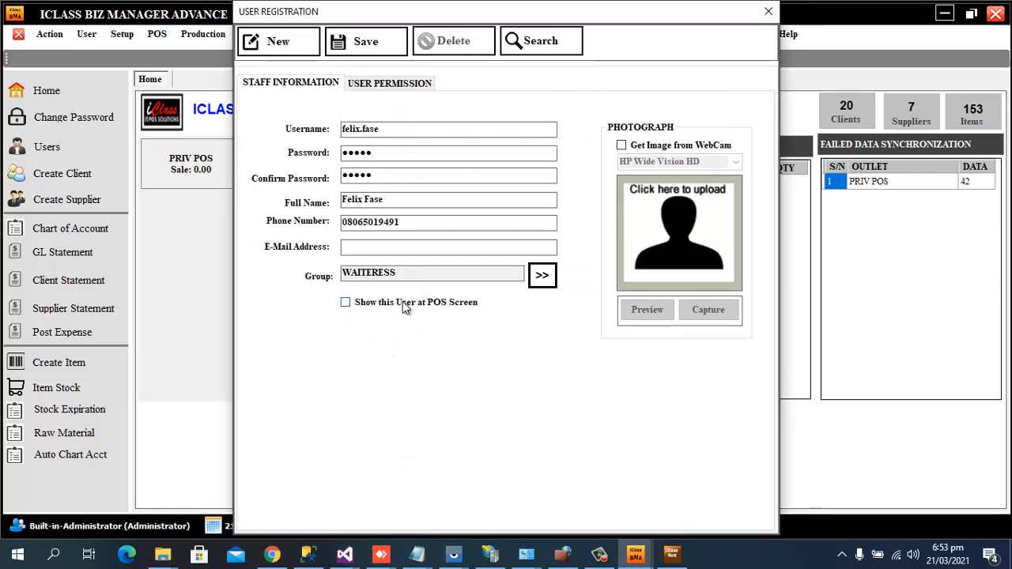
{"action": "left_click", "coordinate": [346, 307]}
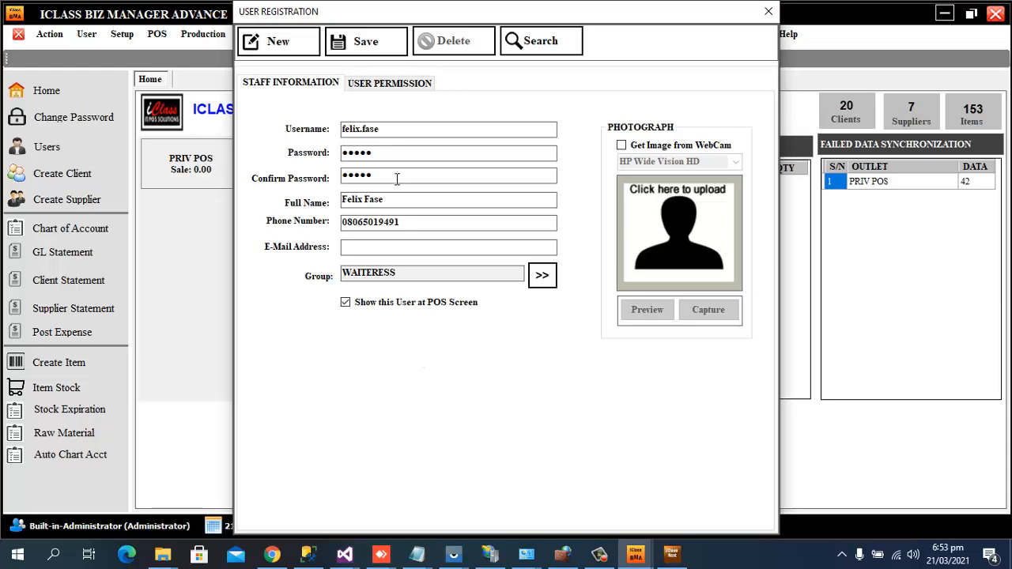
Save the new user, confirm the save, and close the User Registration window.
{"action": "left_click", "coordinate": [378, 42]}
{"action": "left_click", "coordinate": [574, 319]}
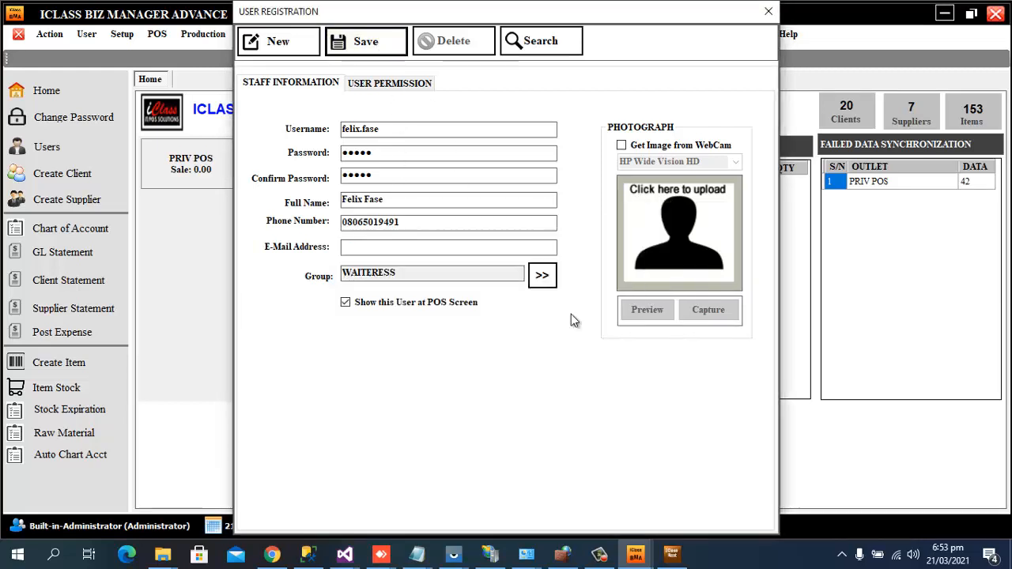
{"action": "left_click", "coordinate": [626, 316]}
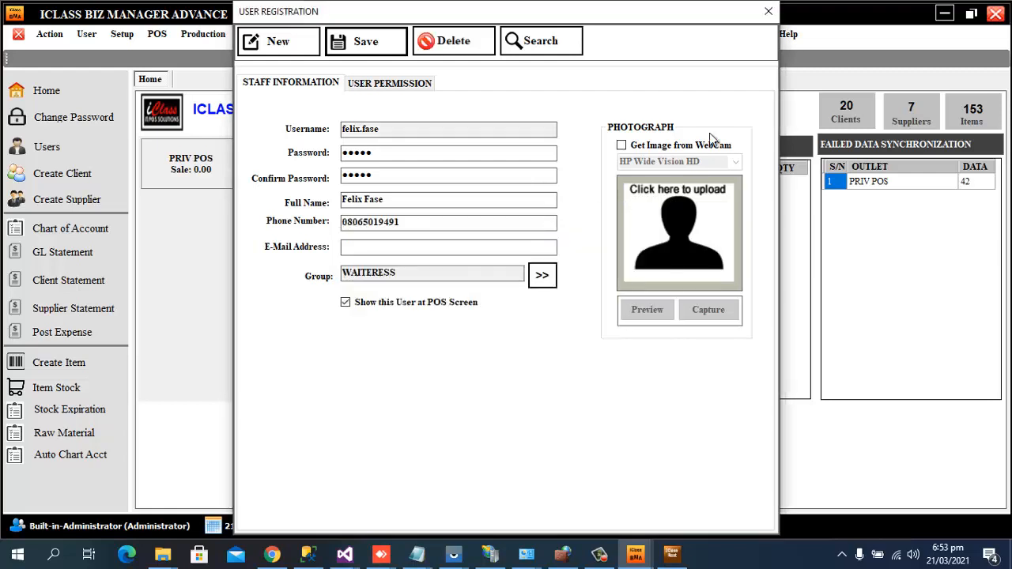
{"action": "left_click", "coordinate": [768, 11]}
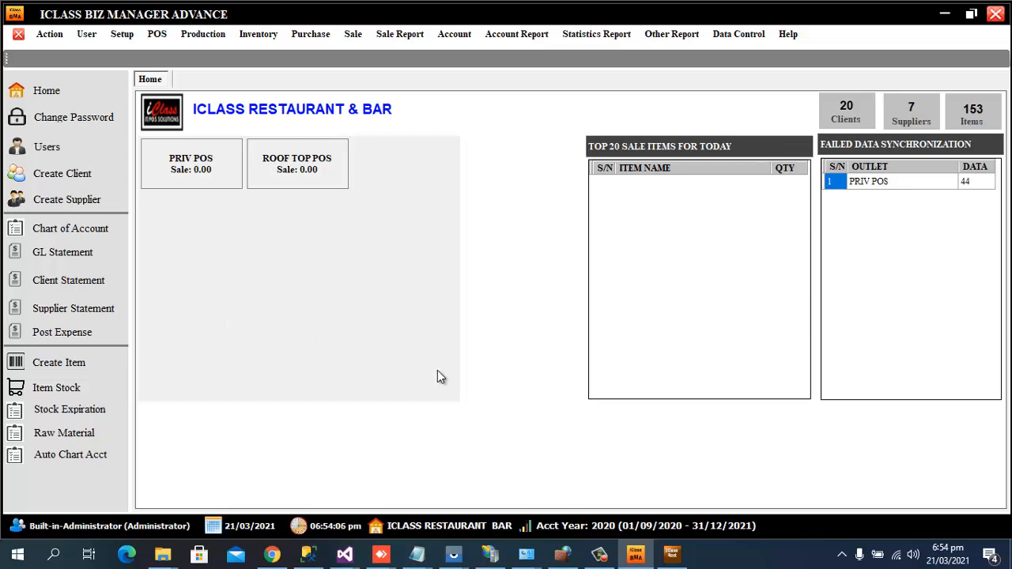
Log the administrator out of Restaurant POS and leave the Select Cashier screen for the desktop.
{"action": "left_click", "coordinate": [676, 558]}
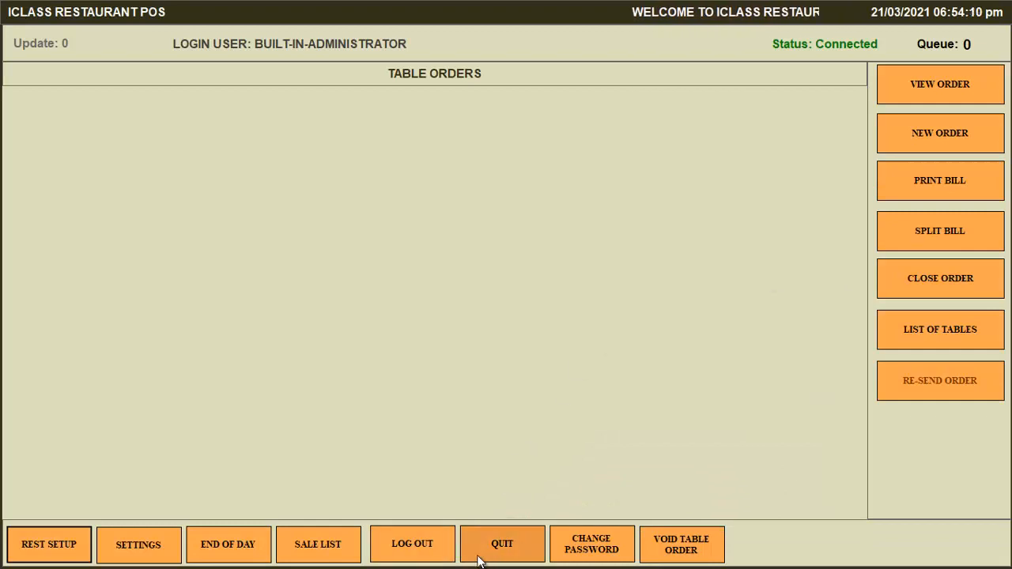
{"action": "left_click", "coordinate": [419, 544]}
{"action": "left_click", "coordinate": [578, 323]}
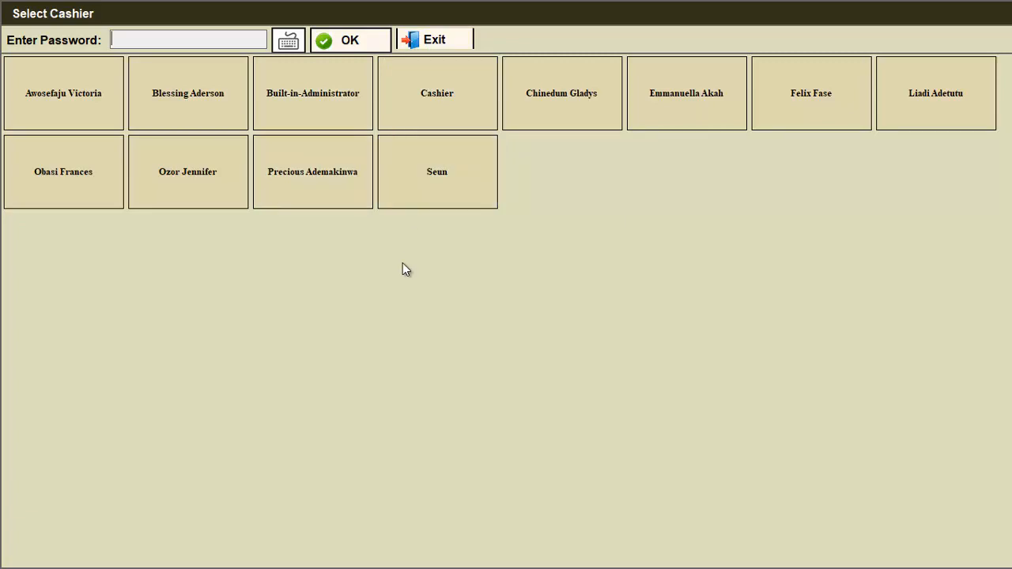
{"action": "key", "text": "super+d"}
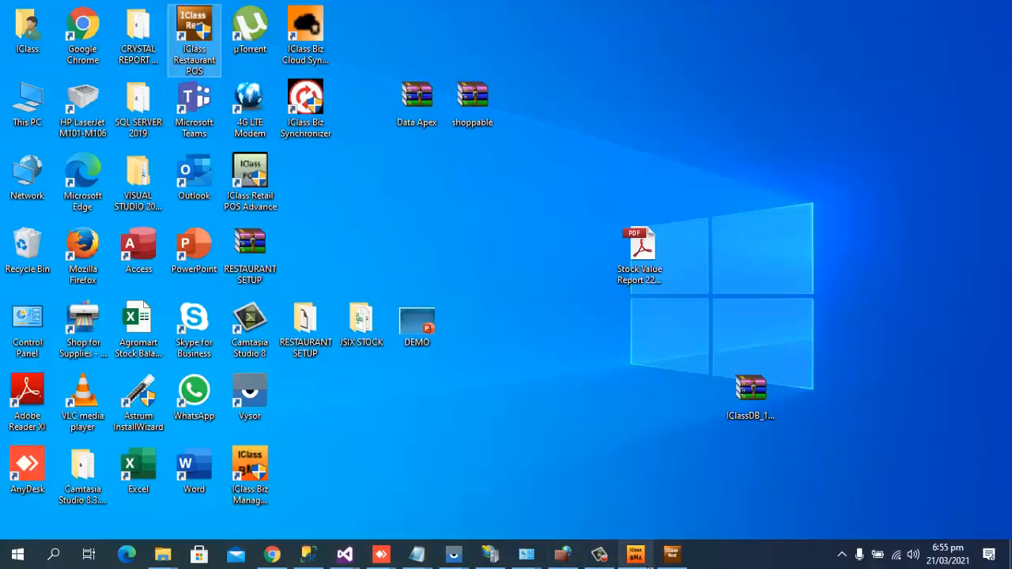
Run a Stock Balance Report filtered by item group DRINKS, shown in Grid View.
{"action": "left_click", "coordinate": [645, 557]}
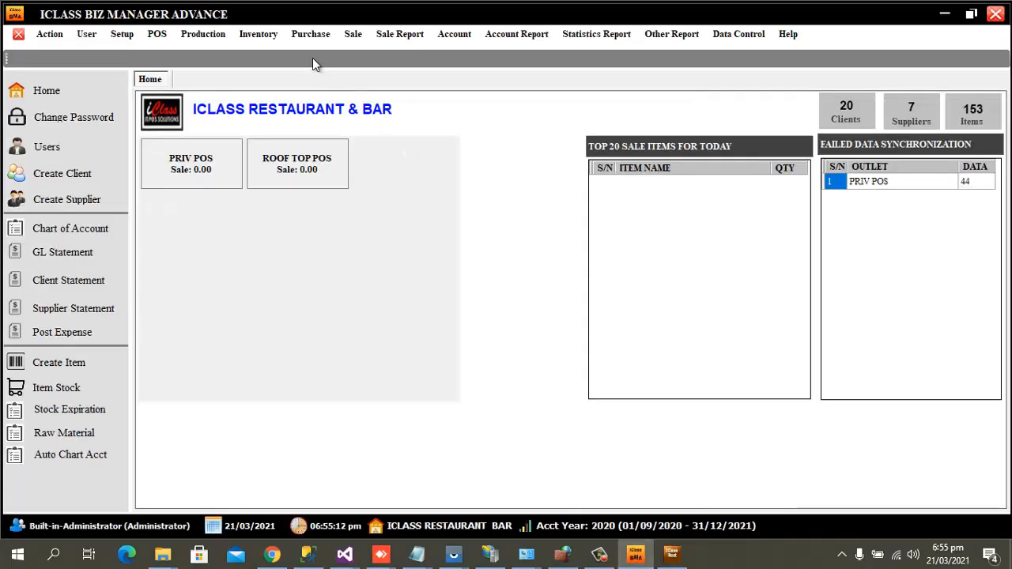
{"action": "left_click", "coordinate": [278, 36]}
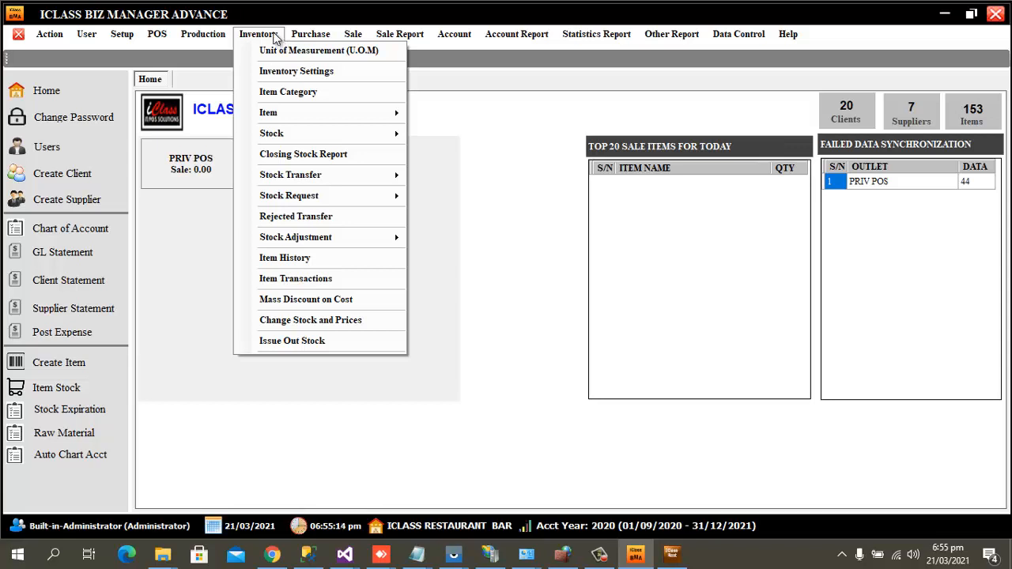
{"action": "mouse_move", "coordinate": [323, 136]}
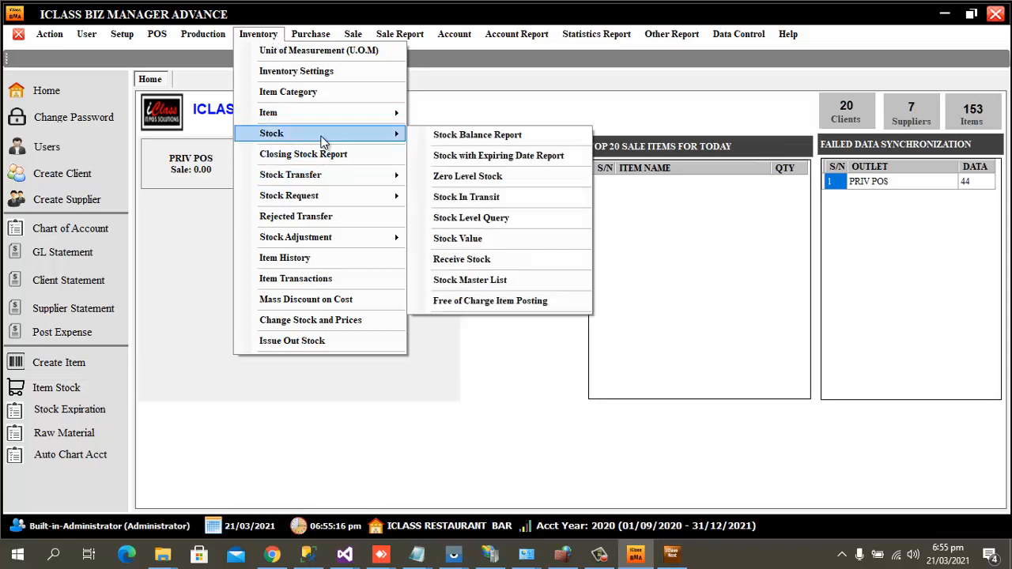
{"action": "left_click", "coordinate": [488, 136]}
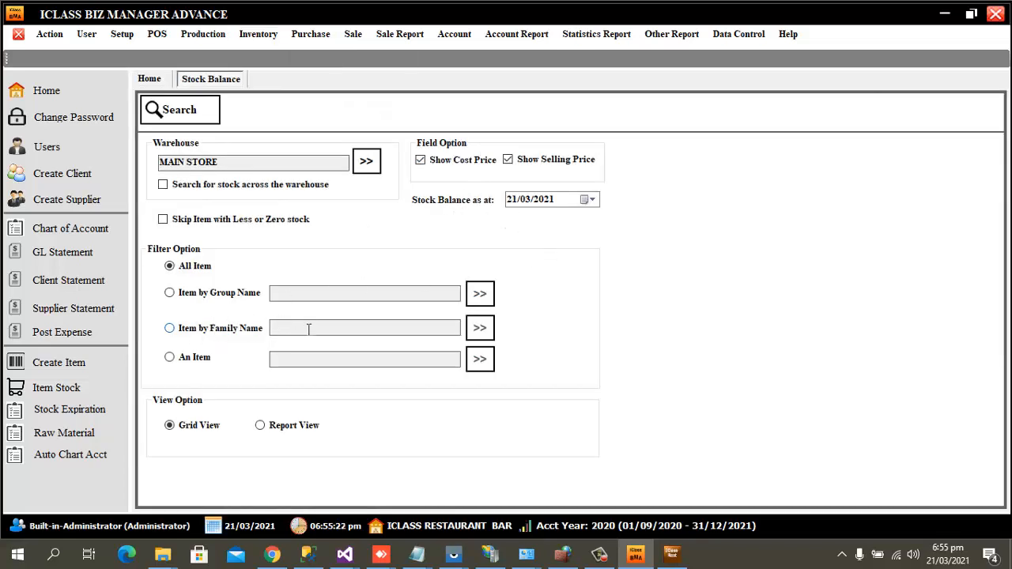
{"action": "left_click", "coordinate": [185, 299]}
{"action": "left_click", "coordinate": [480, 293]}
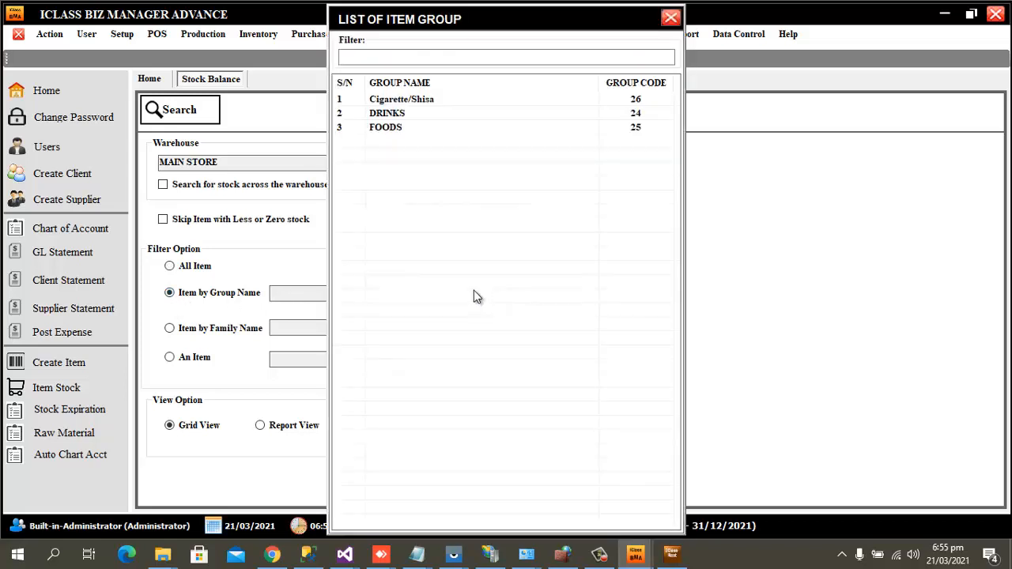
{"action": "double_click", "coordinate": [399, 114]}
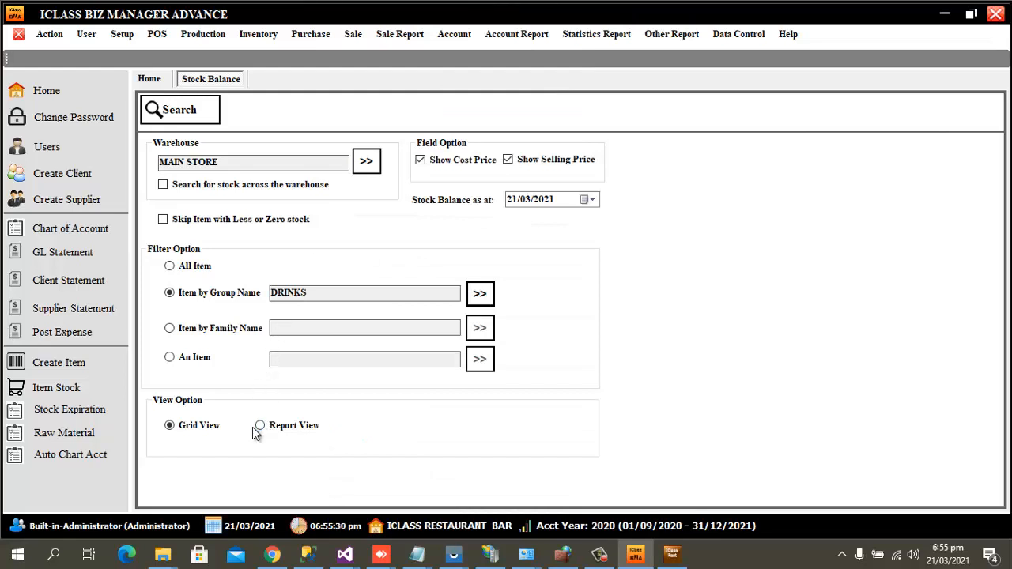
{"action": "left_click", "coordinate": [259, 429]}
{"action": "left_click", "coordinate": [203, 428]}
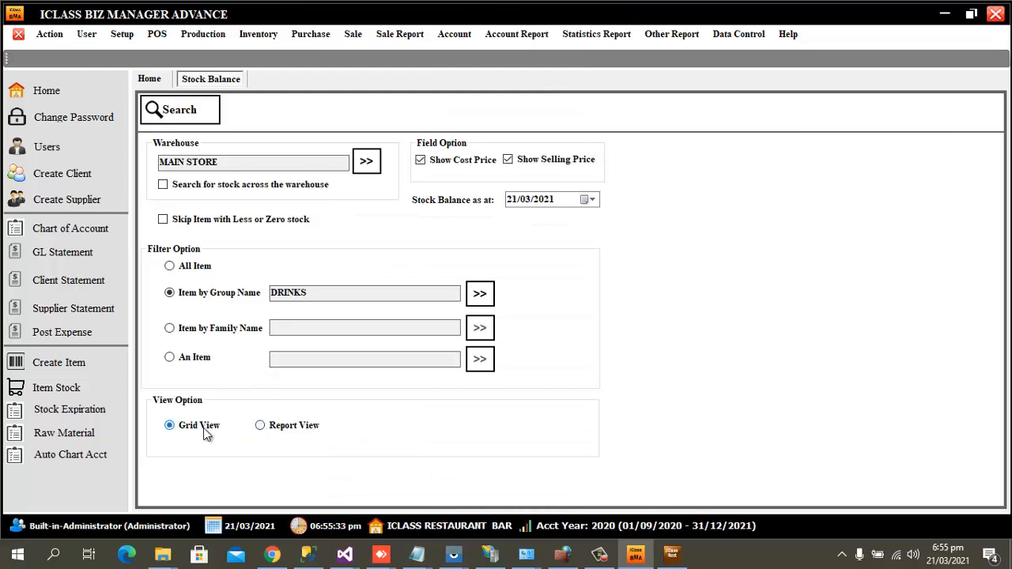
{"action": "left_click", "coordinate": [192, 109]}
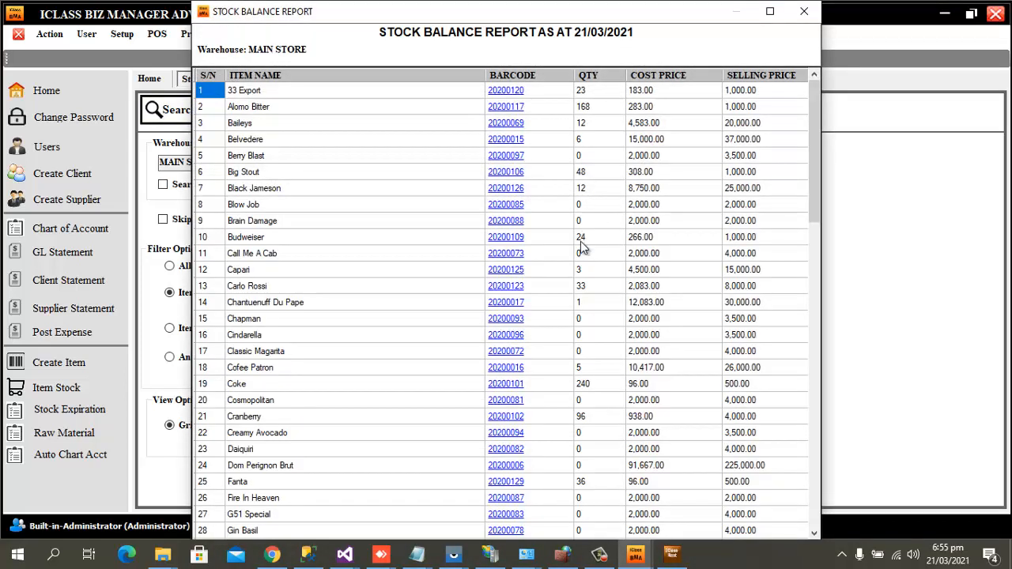
Review the DRINKS stock balance results, then close the report window.
{"action": "scroll", "coordinate": [593, 174], "scroll_direction": "down", "scroll_amount": 1}
{"action": "scroll", "coordinate": [582, 146], "scroll_direction": "up", "scroll_amount": 1}
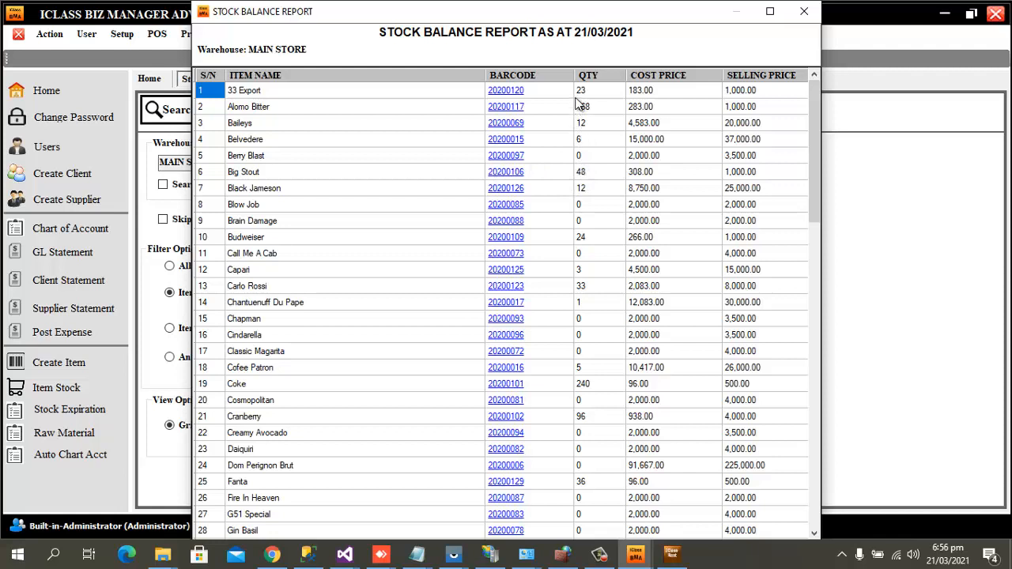
{"action": "left_click", "coordinate": [804, 13]}
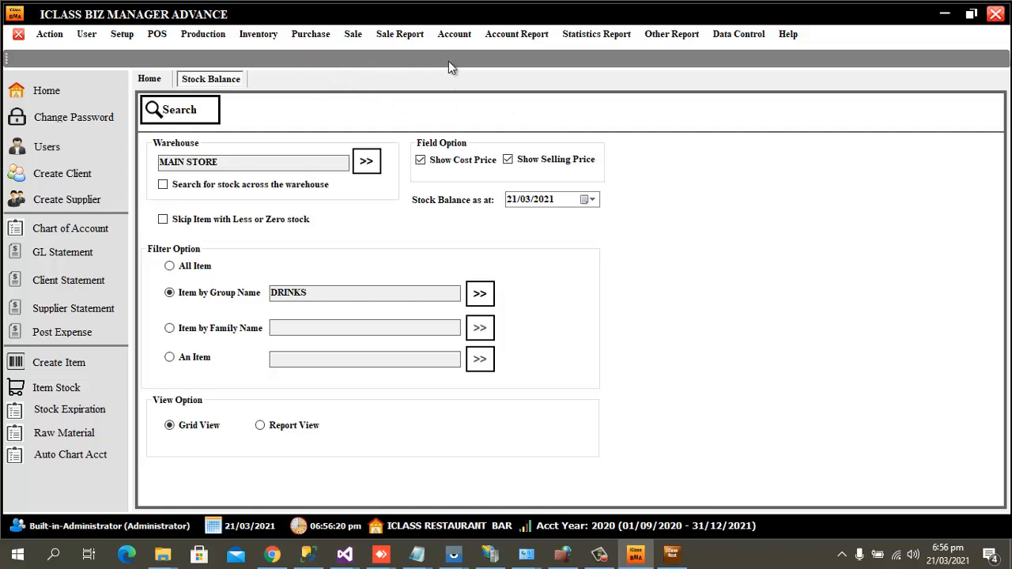
Load the FOODS item group (code 25) in Item Category and highlight its FINISHED GOODS inventory account.
{"action": "left_click", "coordinate": [420, 36]}
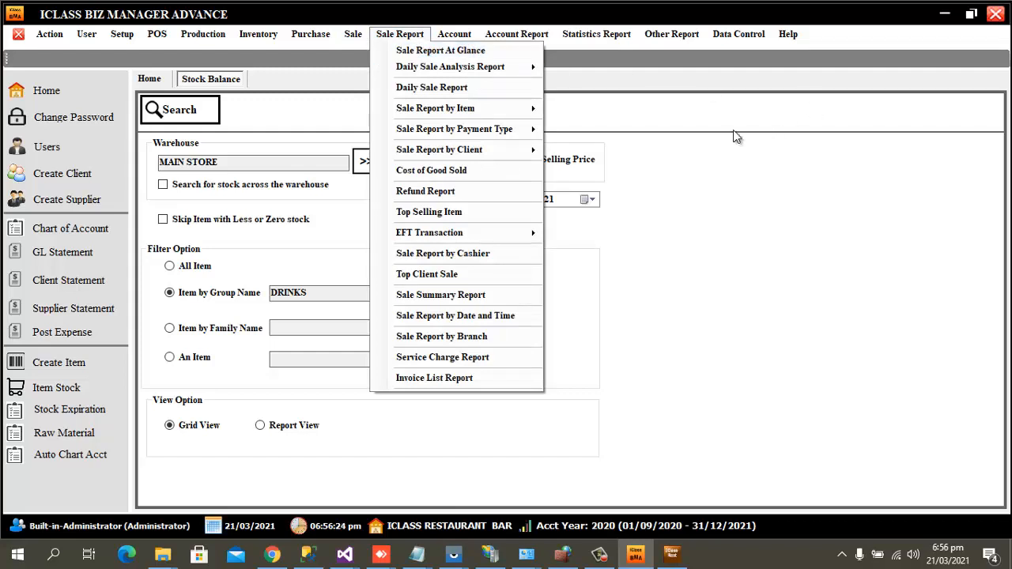
{"action": "left_click", "coordinate": [583, 84]}
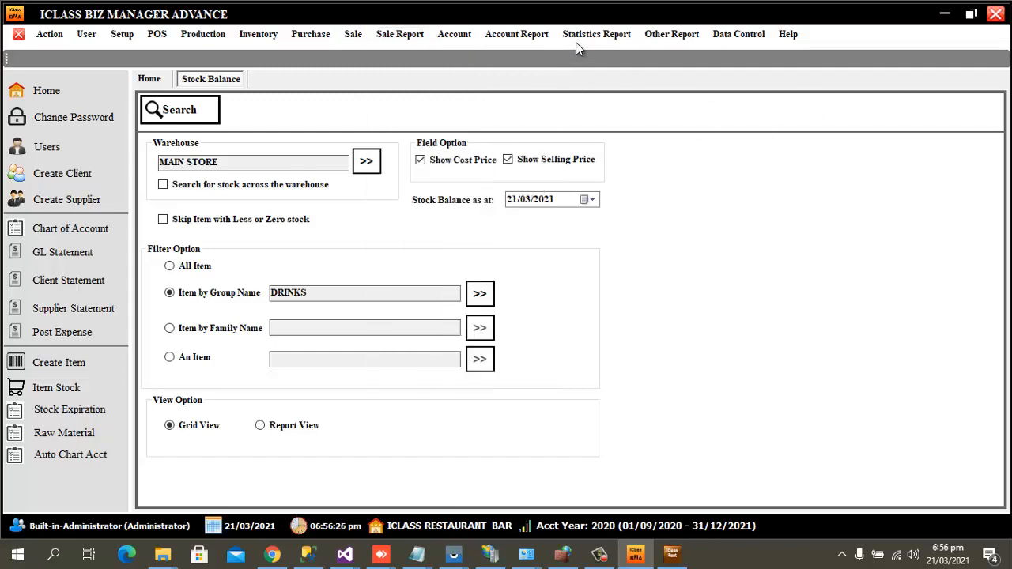
{"action": "left_click", "coordinate": [251, 36]}
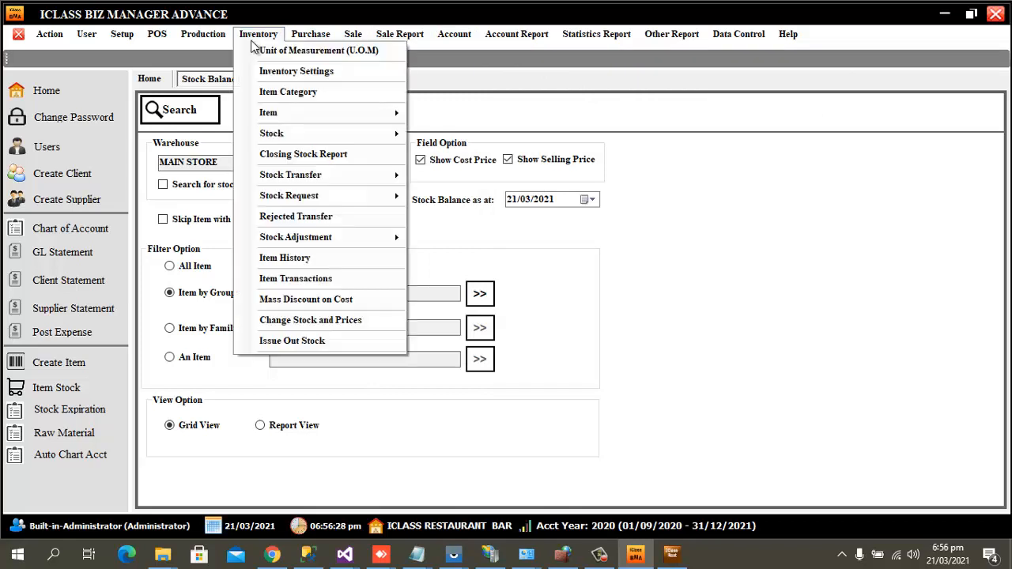
{"action": "left_click", "coordinate": [311, 93]}
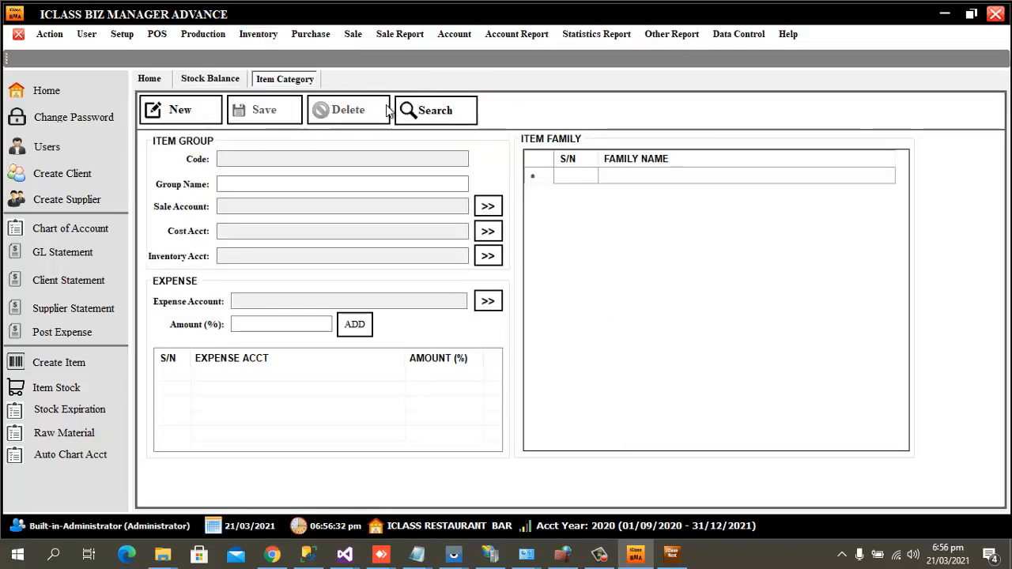
{"action": "left_click", "coordinate": [436, 115]}
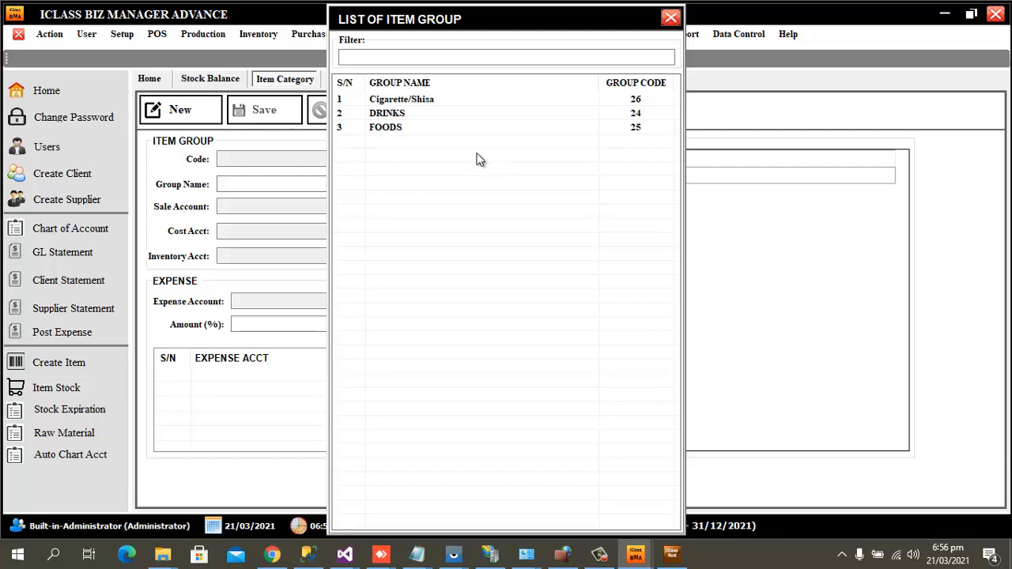
{"action": "double_click", "coordinate": [398, 128]}
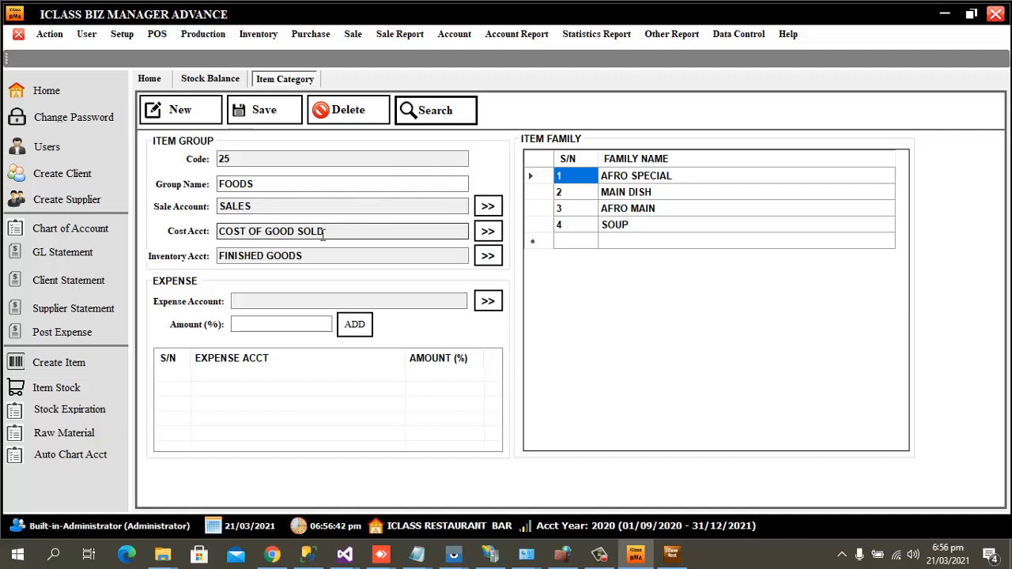
{"action": "left_click", "coordinate": [315, 256]}
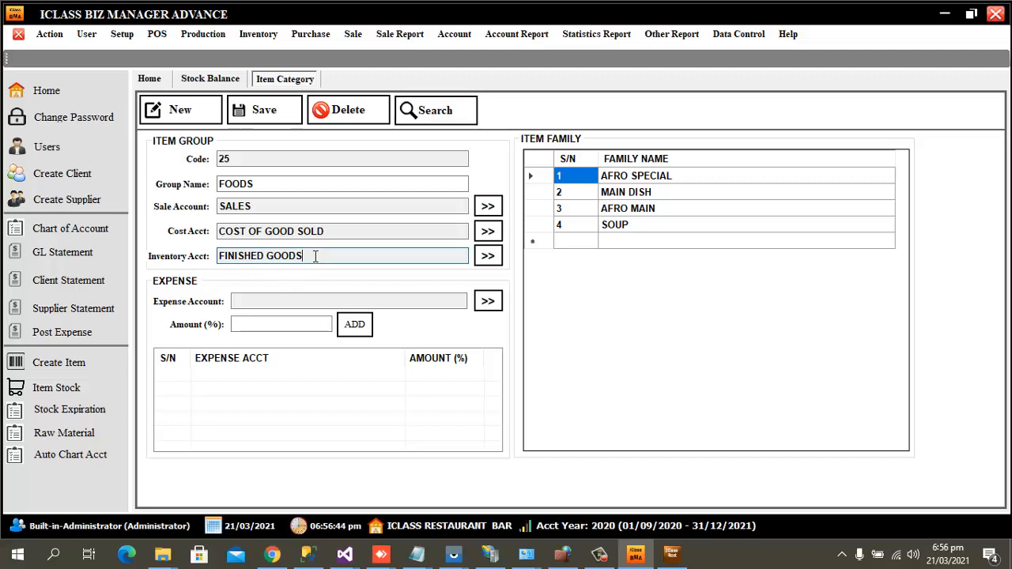
{"action": "left_click_drag", "start_coordinate": [315, 256], "coordinate": [239, 177]}
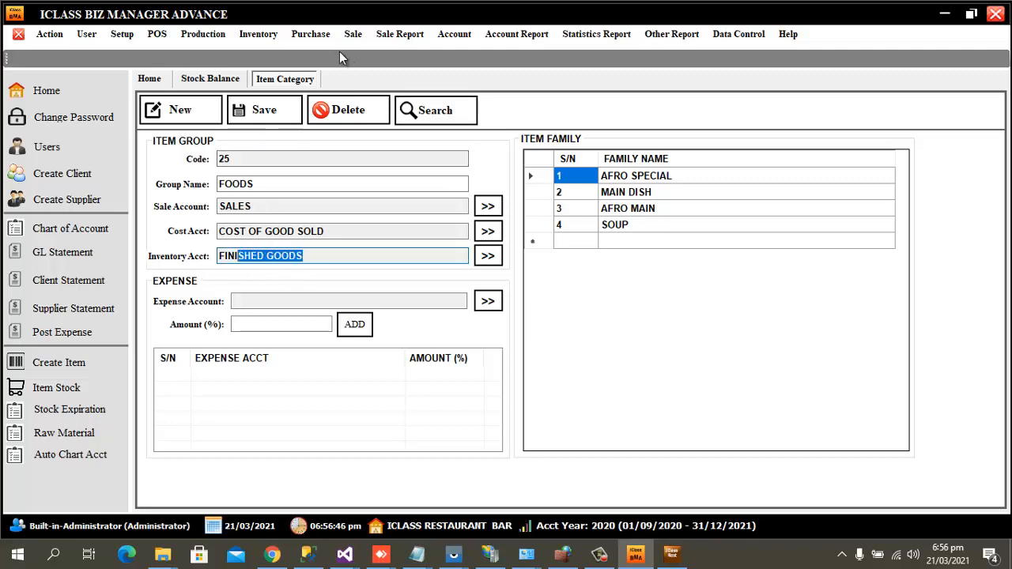
{"action": "left_click", "coordinate": [457, 35]}
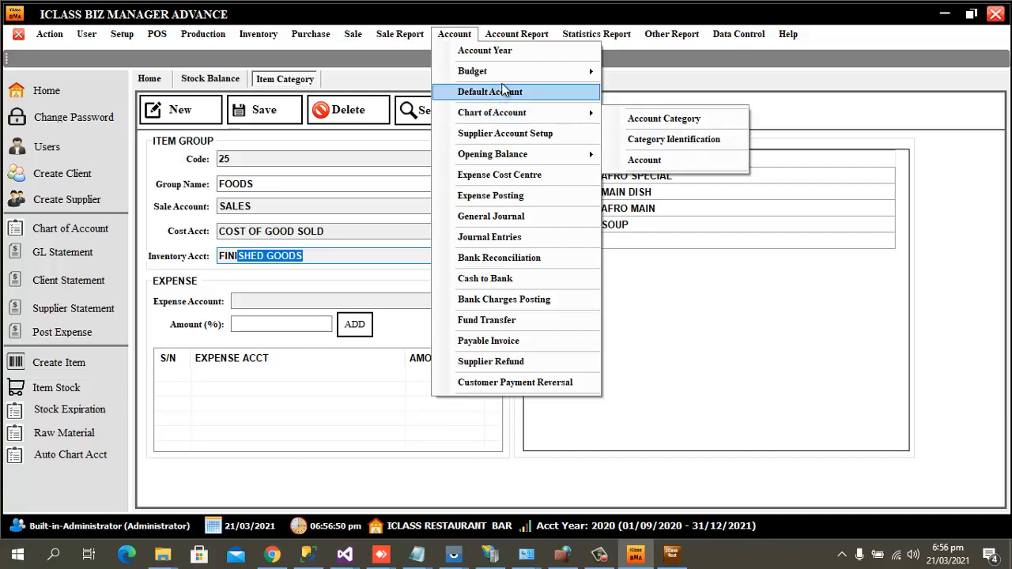
{"action": "mouse_move", "coordinate": [514, 77]}
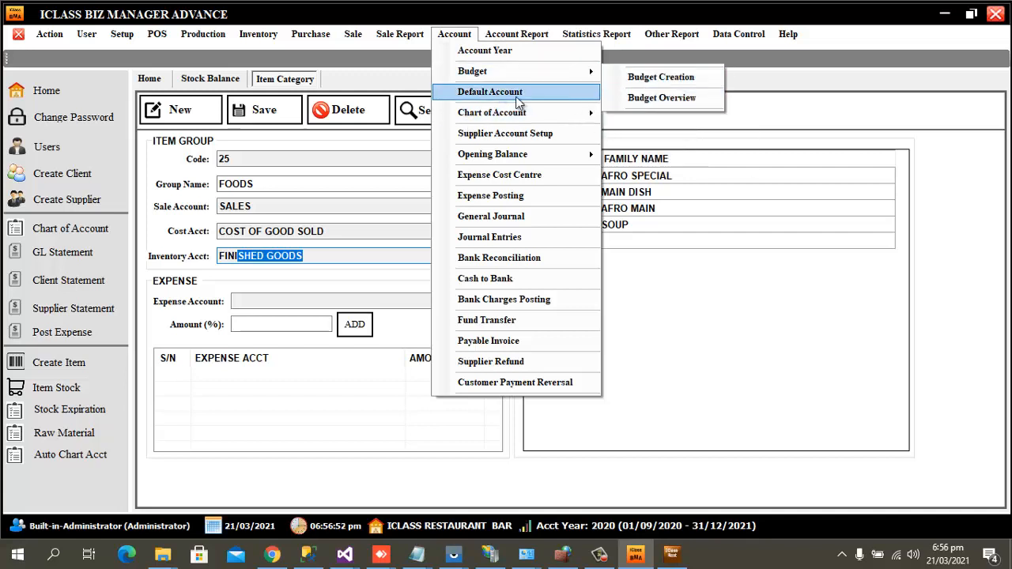
{"action": "mouse_move", "coordinate": [554, 112]}
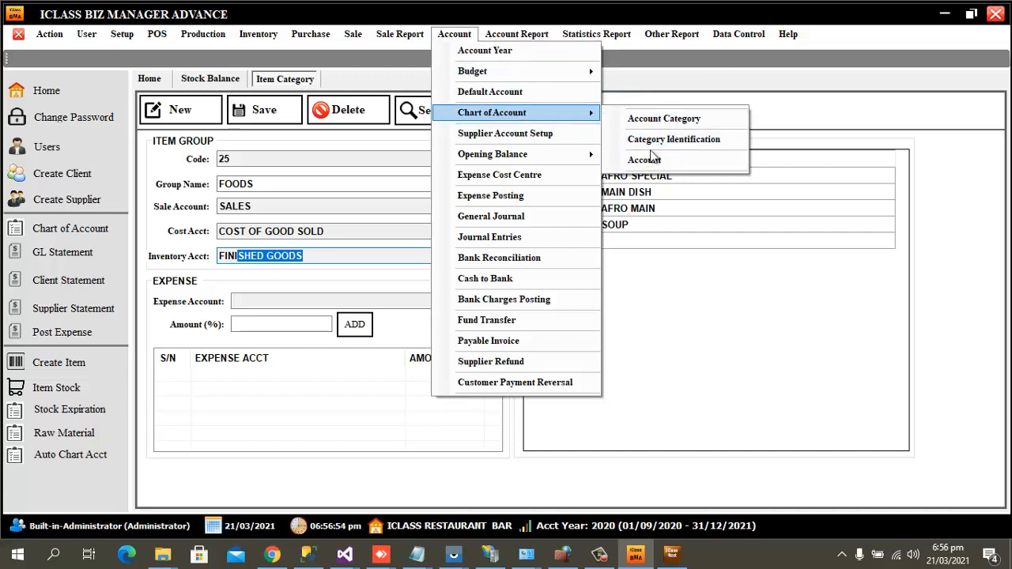
{"action": "left_click", "coordinate": [644, 158]}
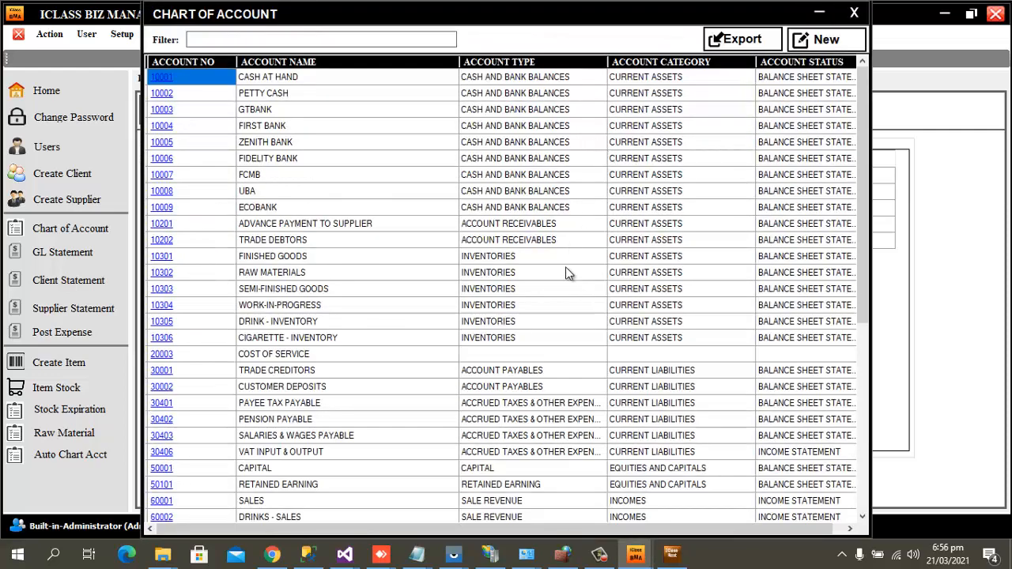
{"action": "scroll", "coordinate": [592, 279], "scroll_direction": "down", "scroll_amount": 1}
{"action": "scroll", "coordinate": [593, 278], "scroll_direction": "down", "scroll_amount": 7}
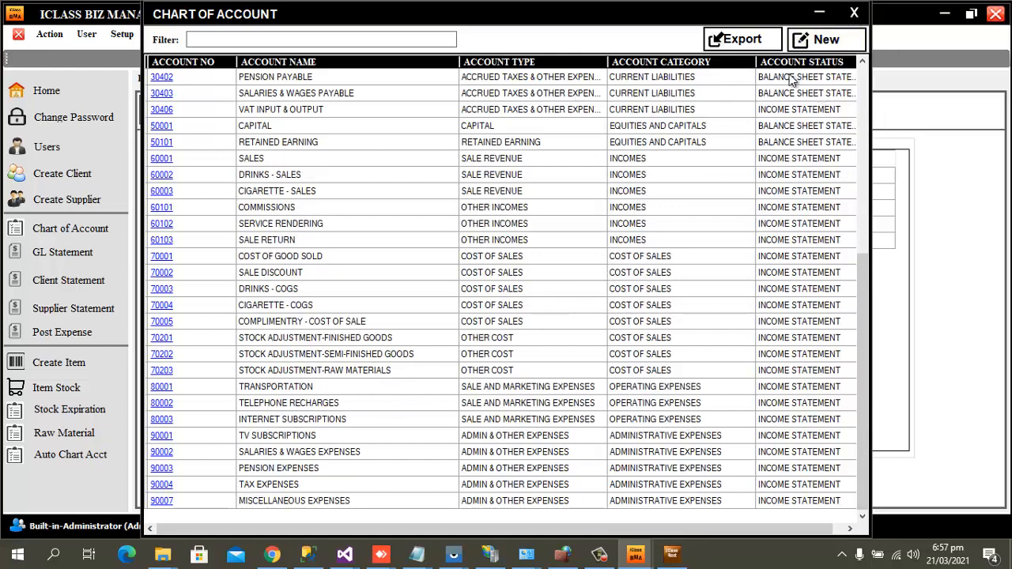
{"action": "left_click", "coordinate": [809, 48]}
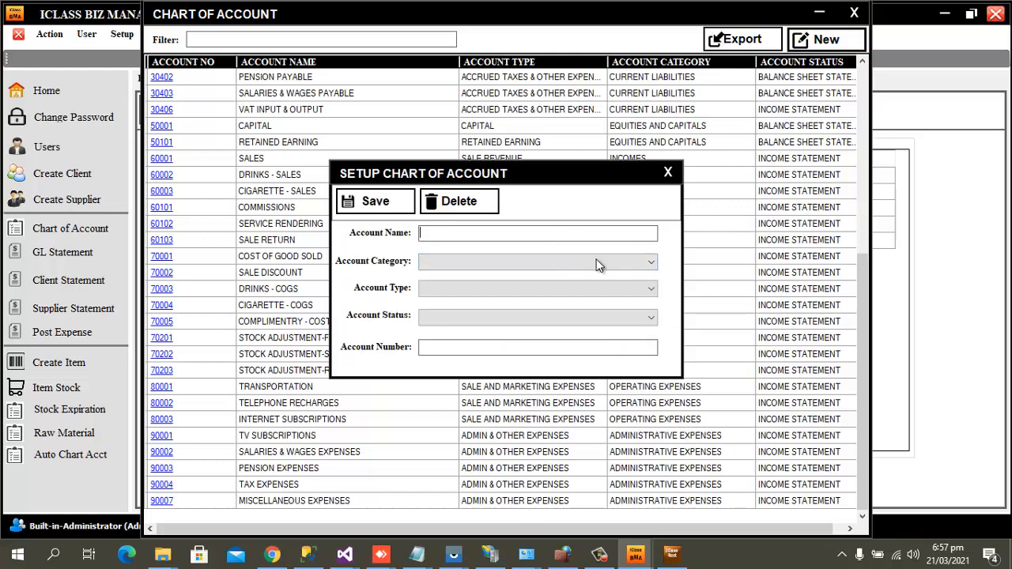
{"action": "left_click", "coordinate": [633, 267]}
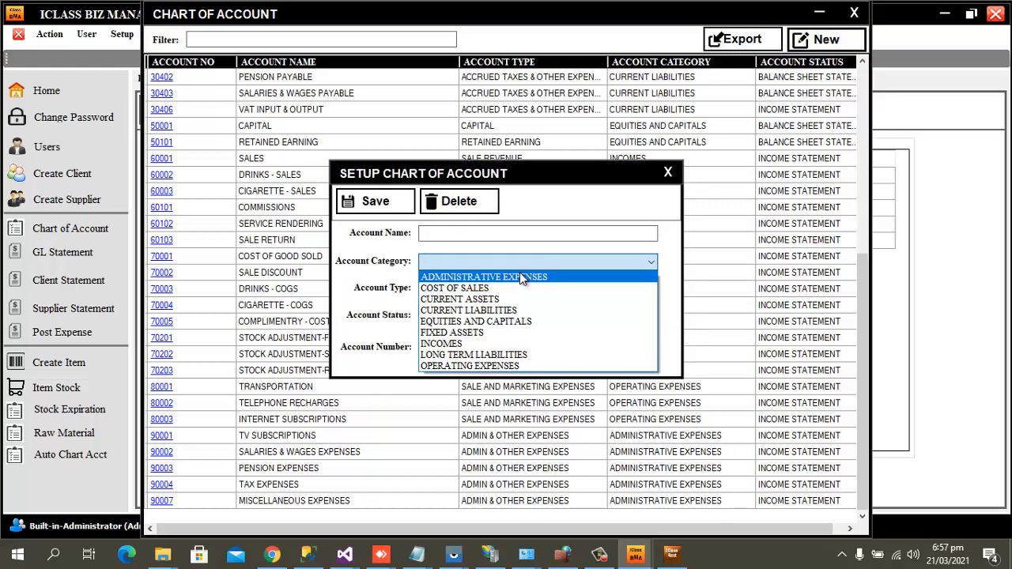
{"action": "left_click", "coordinate": [515, 279]}
{"action": "left_click", "coordinate": [629, 289]}
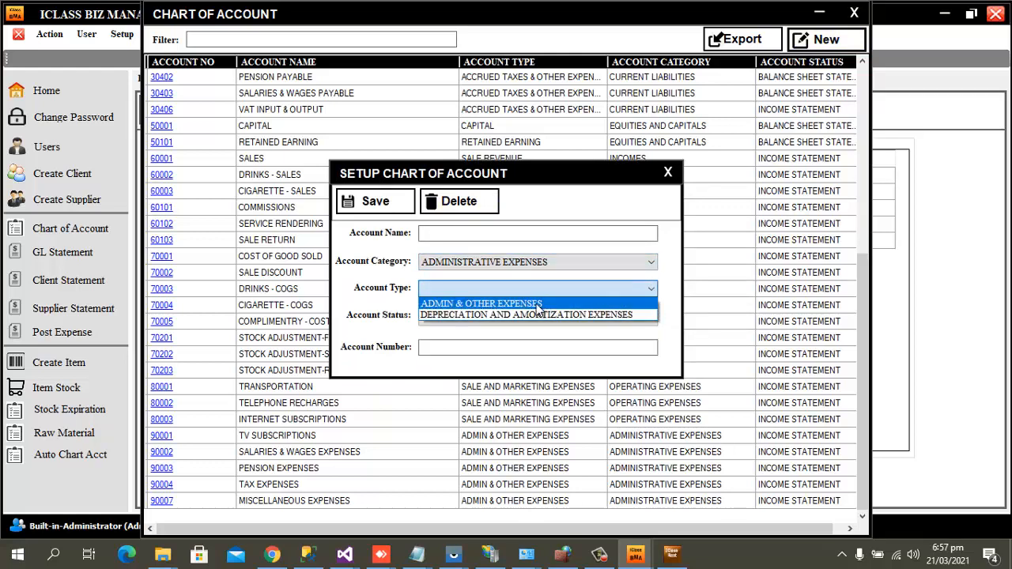
{"action": "left_click", "coordinate": [538, 300]}
{"action": "left_click", "coordinate": [624, 318]}
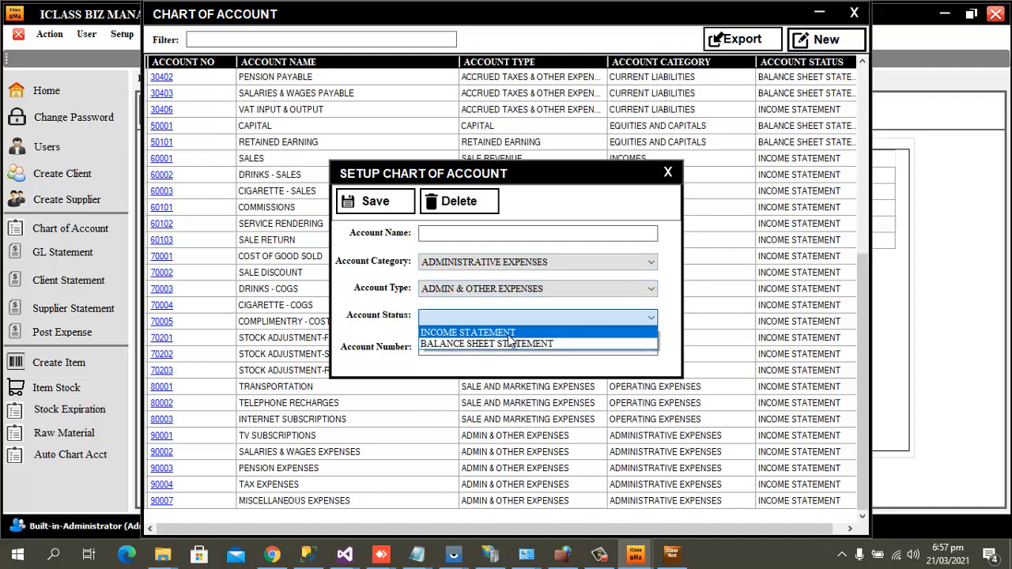
{"action": "left_click", "coordinate": [507, 329]}
{"action": "left_click", "coordinate": [498, 317]}
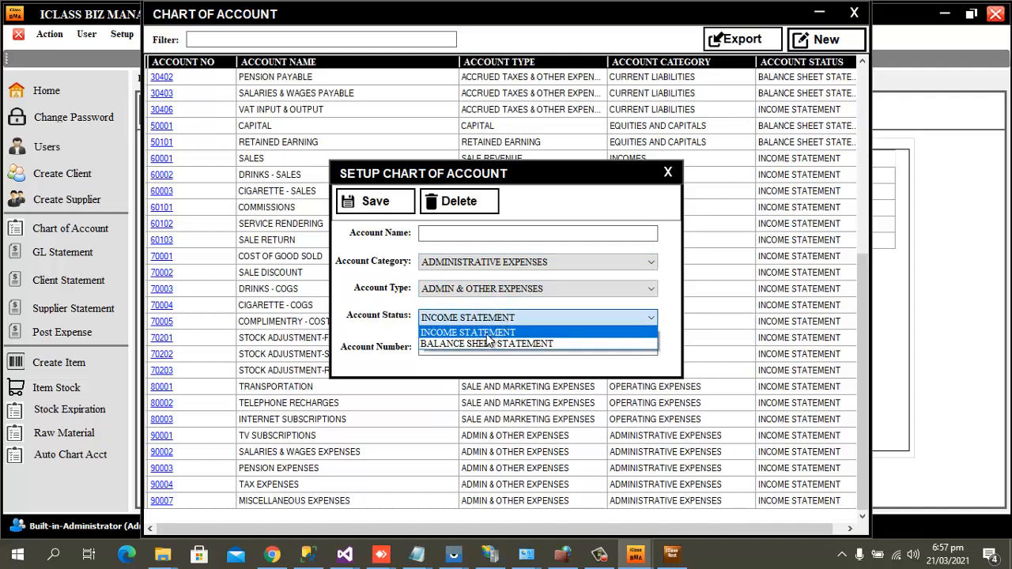
{"action": "left_click", "coordinate": [482, 343]}
{"action": "left_click", "coordinate": [668, 171]}
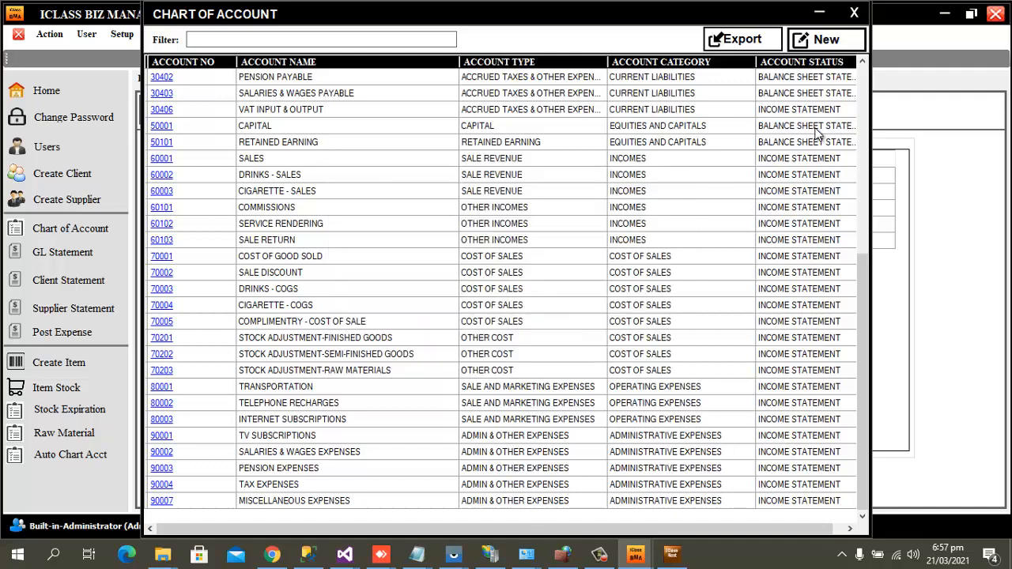
{"action": "left_click", "coordinate": [853, 16]}
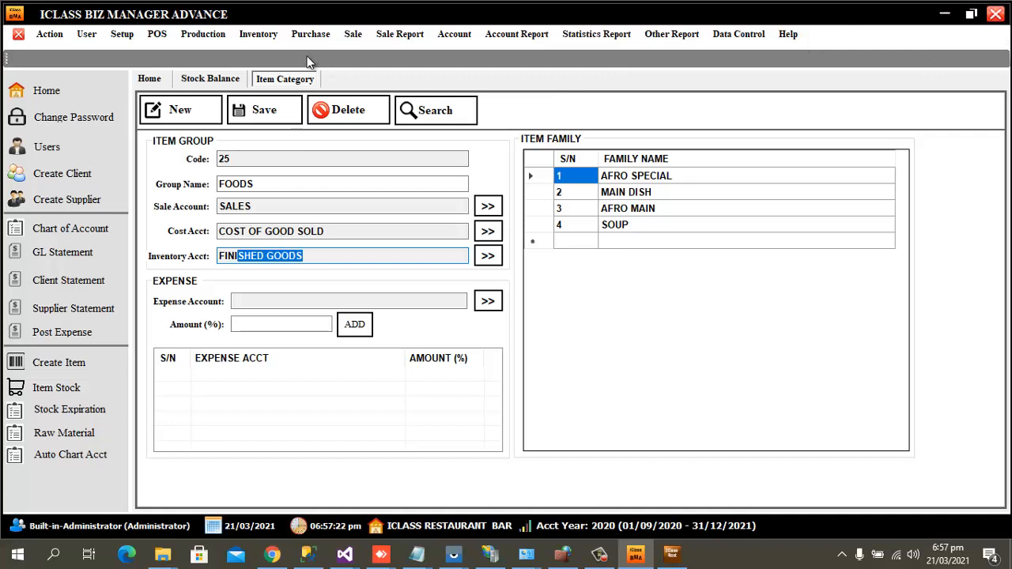
Load the Cigarette/Shisa item group (code 26) in Item Category and select its name.
{"action": "left_click", "coordinate": [265, 35]}
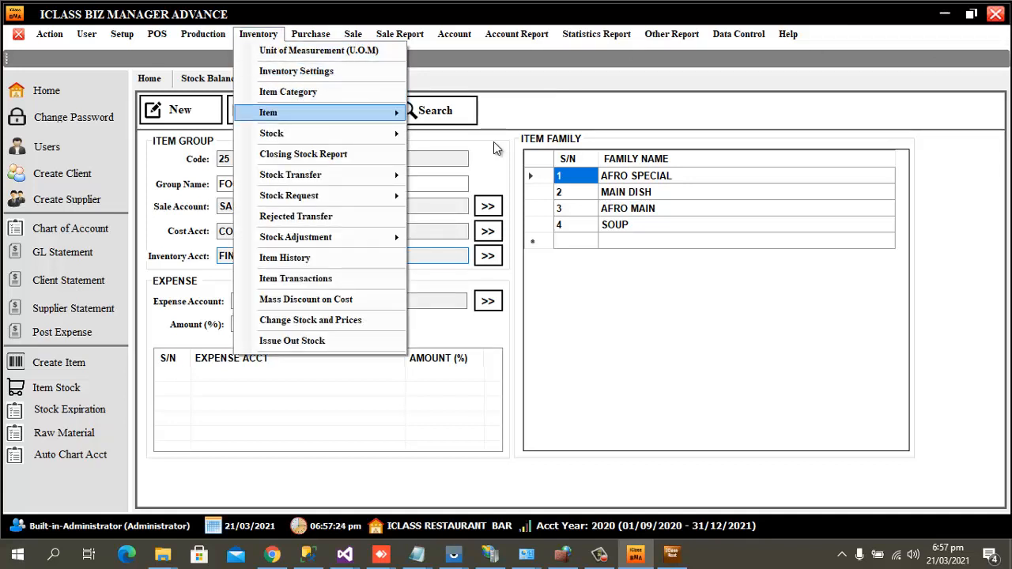
{"action": "left_click", "coordinate": [449, 117]}
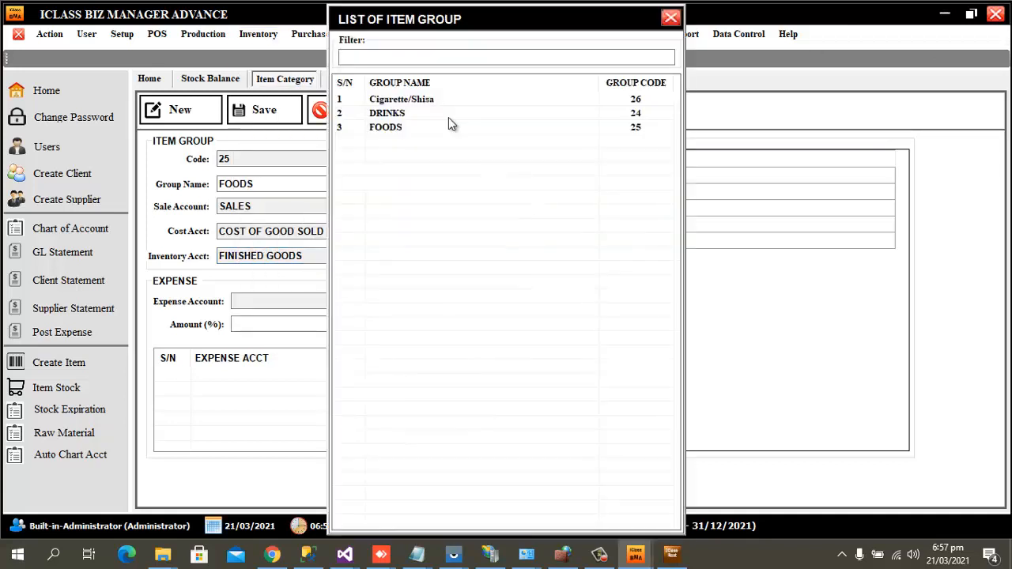
{"action": "double_click", "coordinate": [391, 100]}
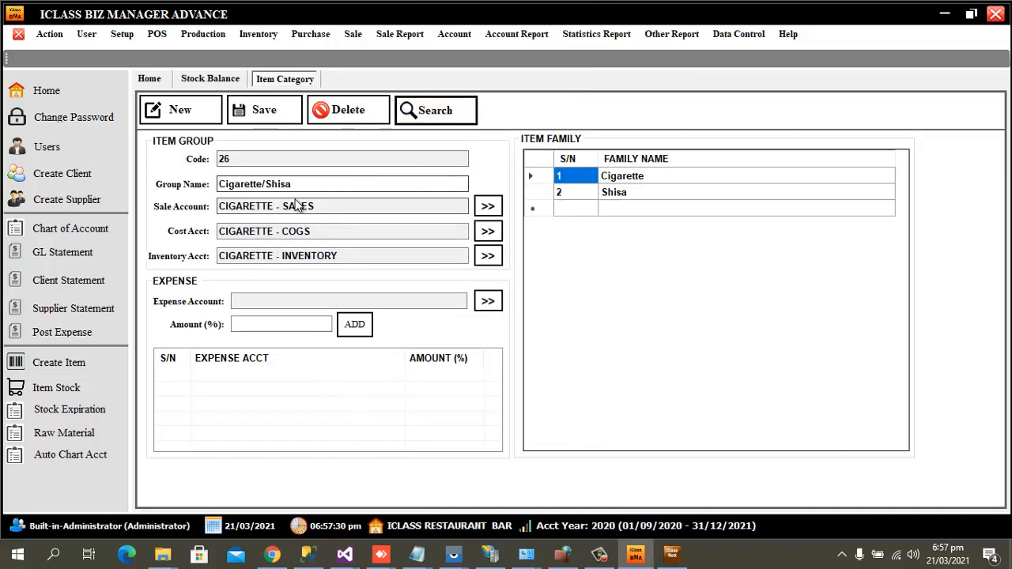
{"action": "left_click_drag", "start_coordinate": [308, 187], "coordinate": [198, 186]}
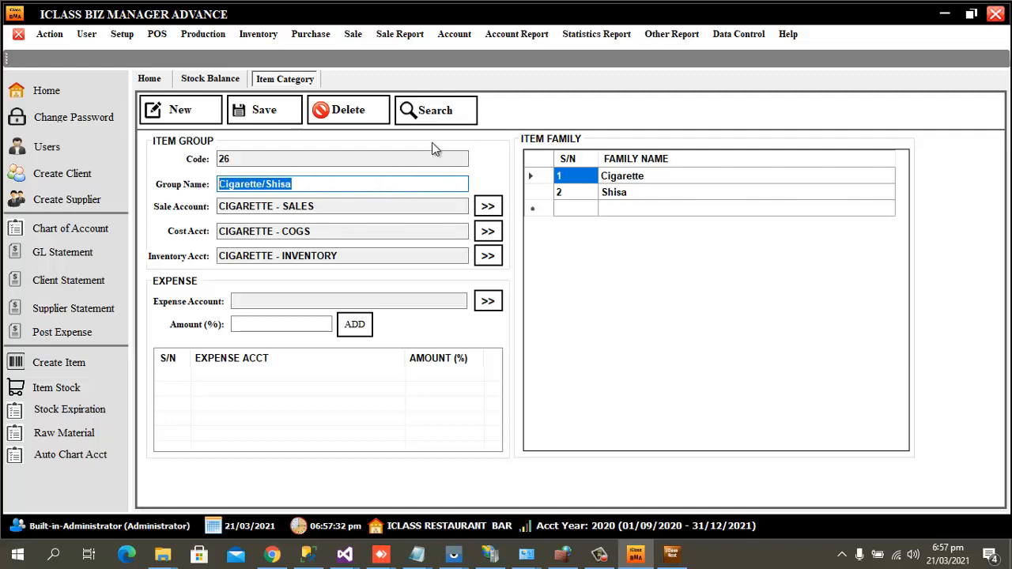
Look at the DRINKS group in the item group list, close it unchanged, and reveal the Inventory Item choices.
{"action": "left_click", "coordinate": [434, 114]}
{"action": "left_click", "coordinate": [386, 114]}
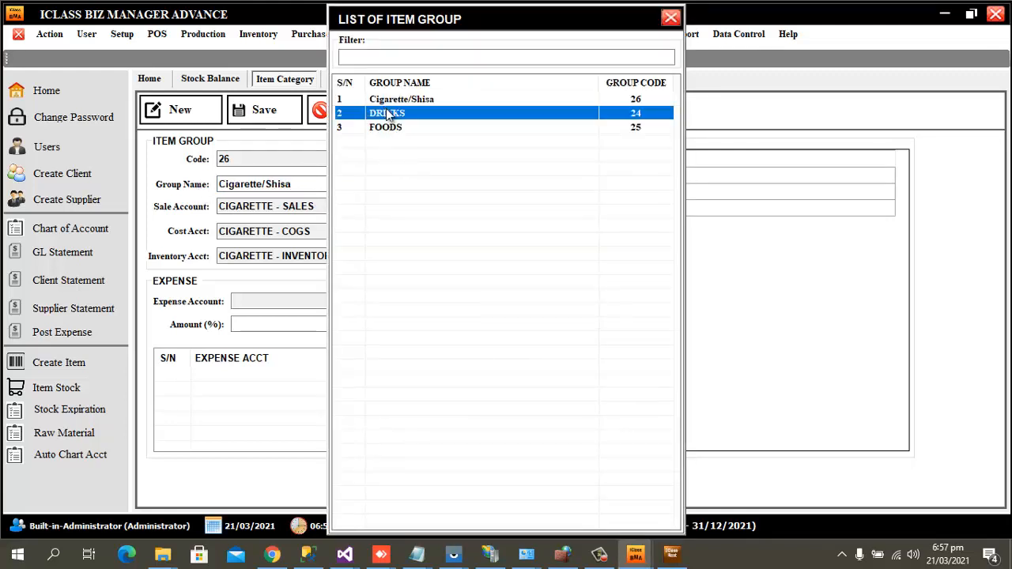
{"action": "left_click", "coordinate": [670, 18]}
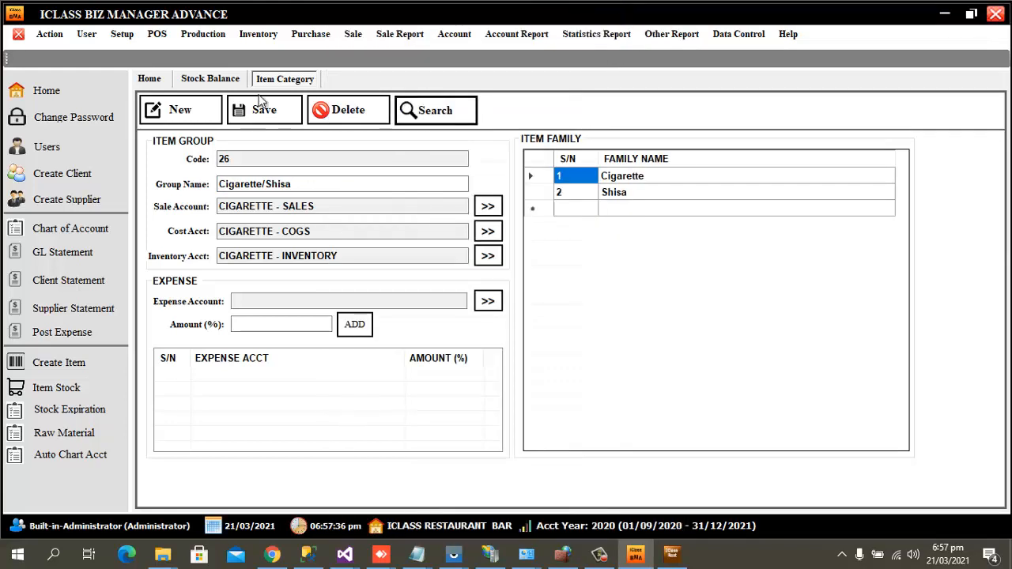
{"action": "left_click", "coordinate": [264, 34]}
{"action": "mouse_move", "coordinate": [286, 117]}
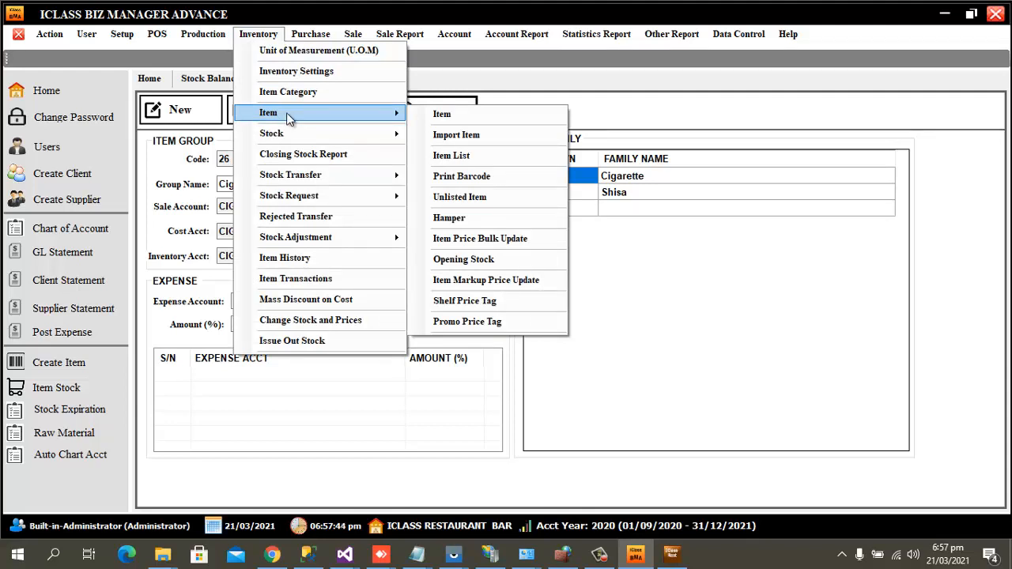
Create a new item record described as Brixton.
{"action": "left_click", "coordinate": [439, 116]}
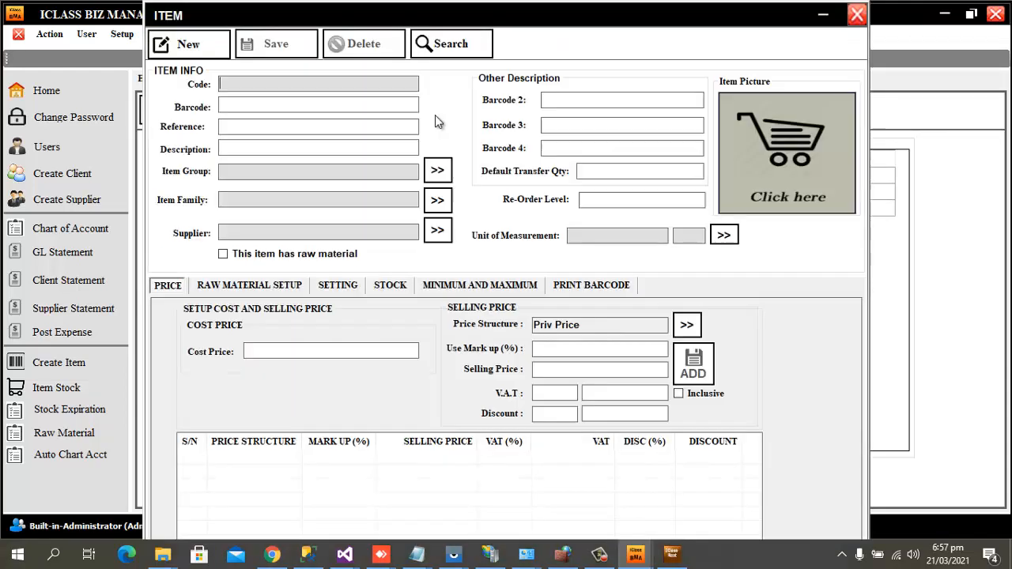
{"action": "left_click", "coordinate": [205, 52]}
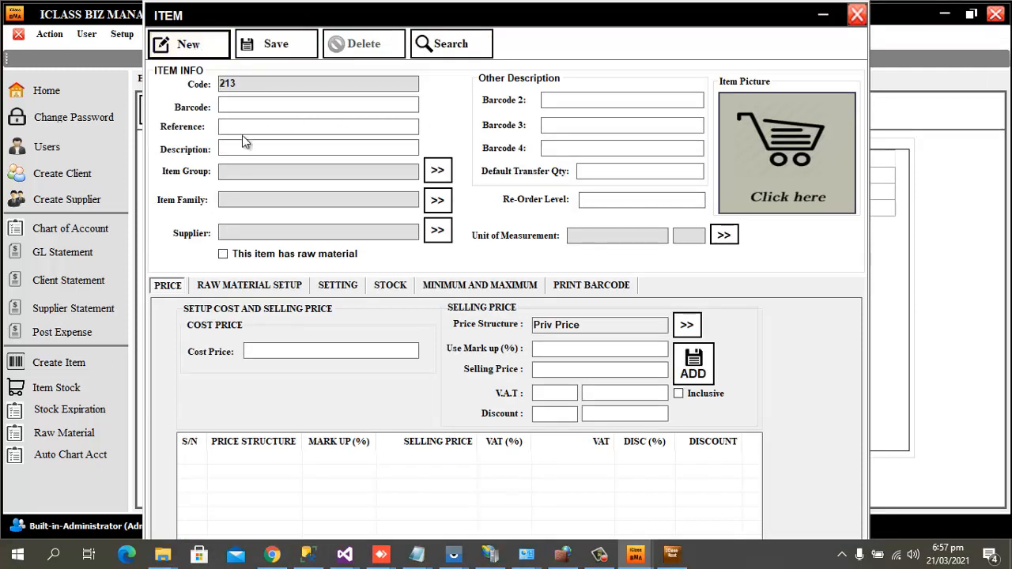
{"action": "left_click", "coordinate": [288, 151]}
{"action": "type", "text": "Br"}
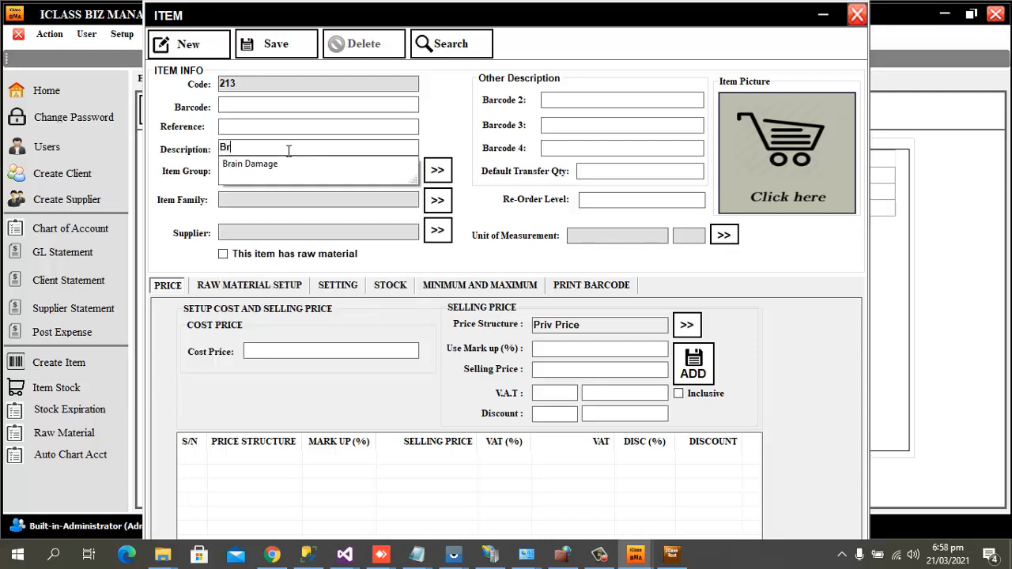
{"action": "type", "text": "ixton"}
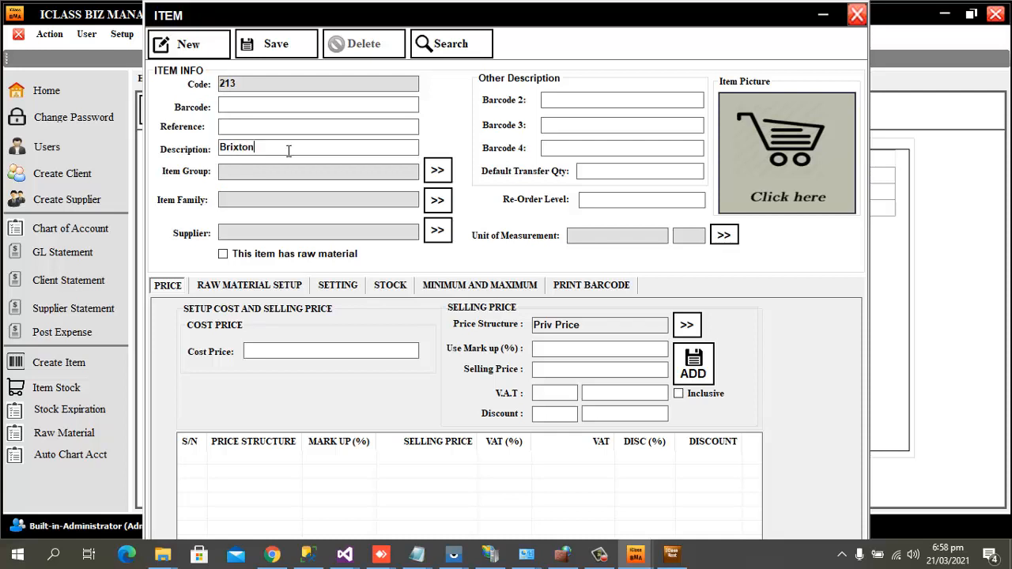
Assign Brixton to the DRINKS item group and SOFTDRINK item family.
{"action": "left_click", "coordinate": [437, 170]}
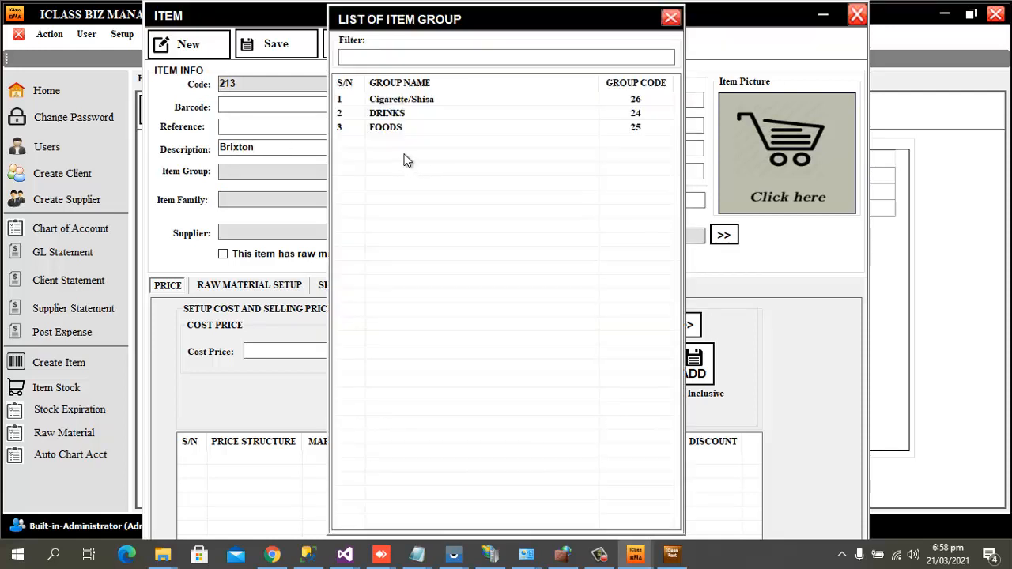
{"action": "double_click", "coordinate": [395, 113]}
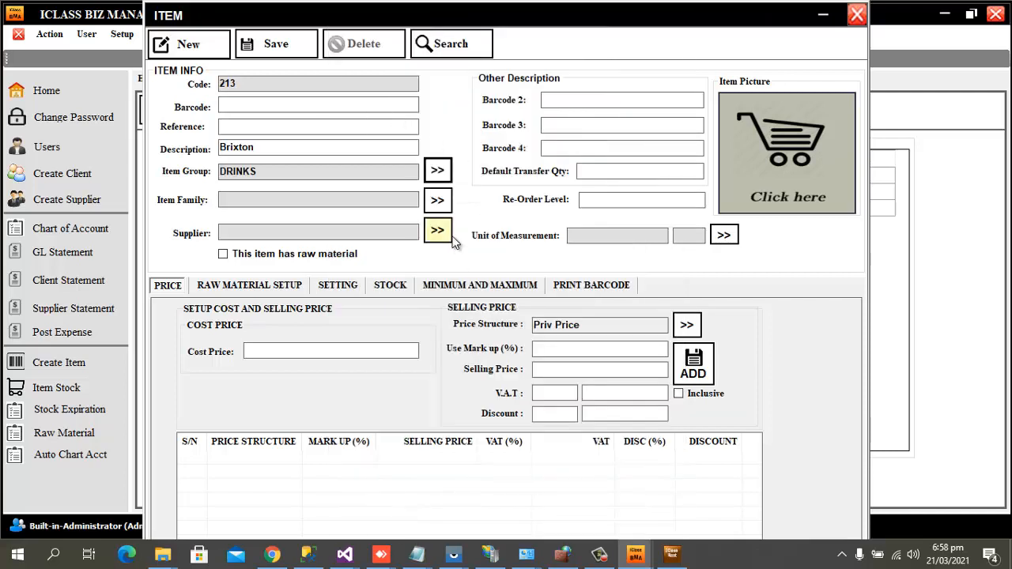
{"action": "left_click", "coordinate": [437, 201]}
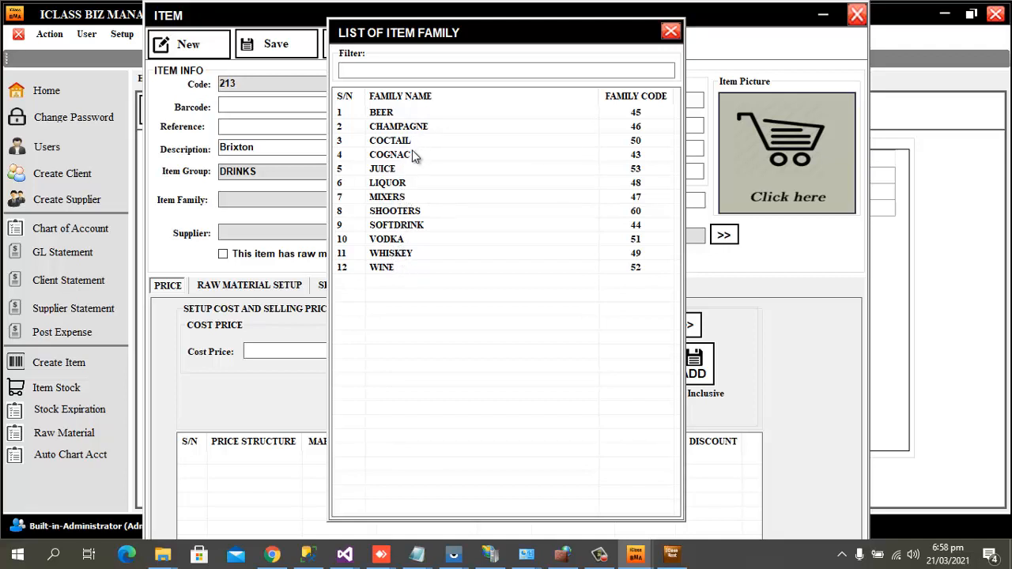
{"action": "left_click", "coordinate": [416, 226]}
{"action": "double_click", "coordinate": [416, 227]}
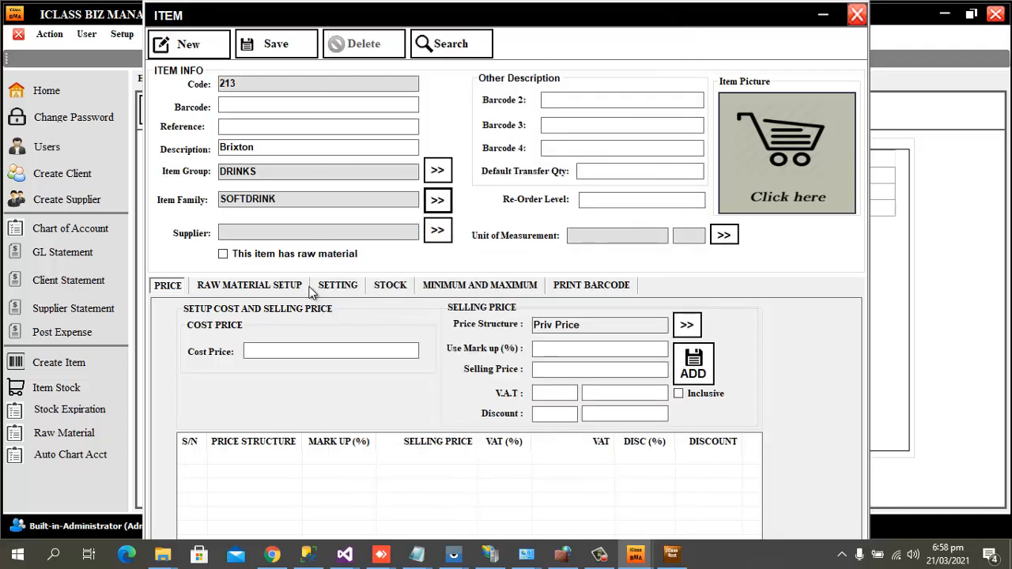
Give Brixton cost price 500 and 80% markup, adding a Priv Price of 900.00.
{"action": "left_click", "coordinate": [312, 349]}
{"action": "left_click", "coordinate": [262, 127]}
{"action": "left_click", "coordinate": [271, 103]}
{"action": "left_click", "coordinate": [251, 127]}
{"action": "left_click", "coordinate": [269, 103]}
{"action": "left_click", "coordinate": [274, 109]}
{"action": "left_click", "coordinate": [308, 356]}
{"action": "left_click", "coordinate": [566, 346]}
{"action": "type", "text": "80"}
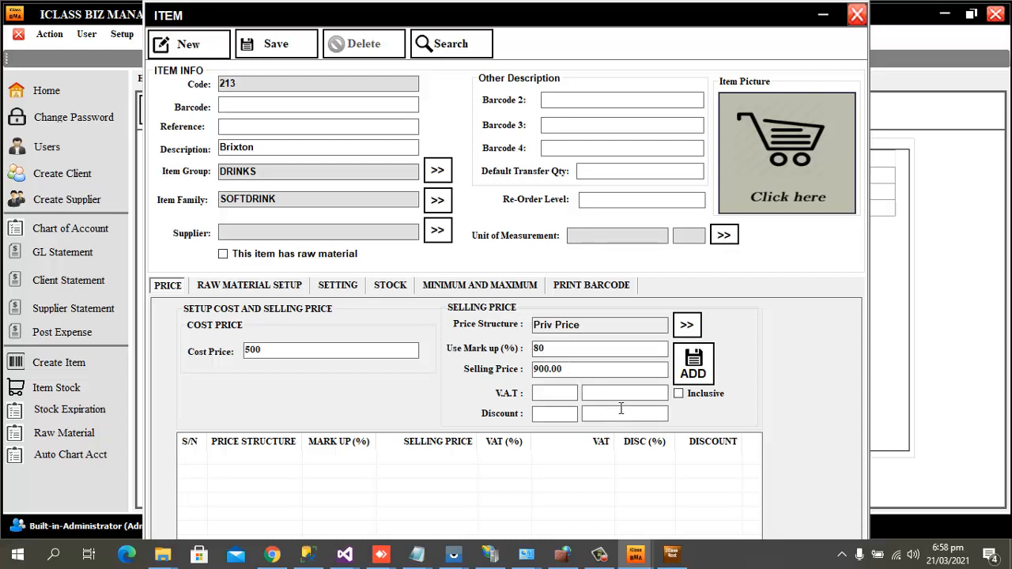
{"action": "left_click", "coordinate": [701, 371]}
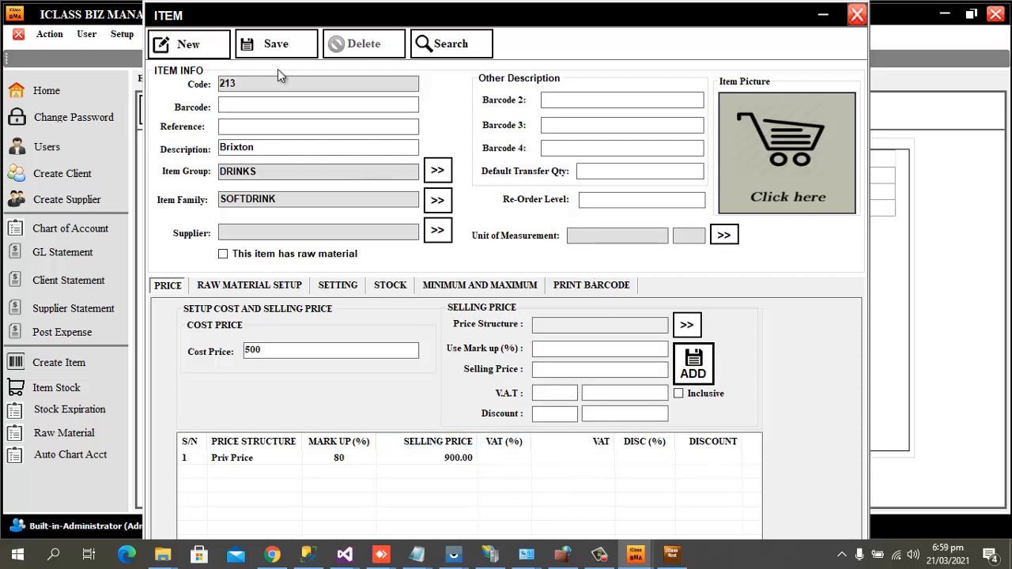
Save item 213 and close the item entry window.
{"action": "left_click", "coordinate": [283, 42]}
{"action": "left_click", "coordinate": [627, 314]}
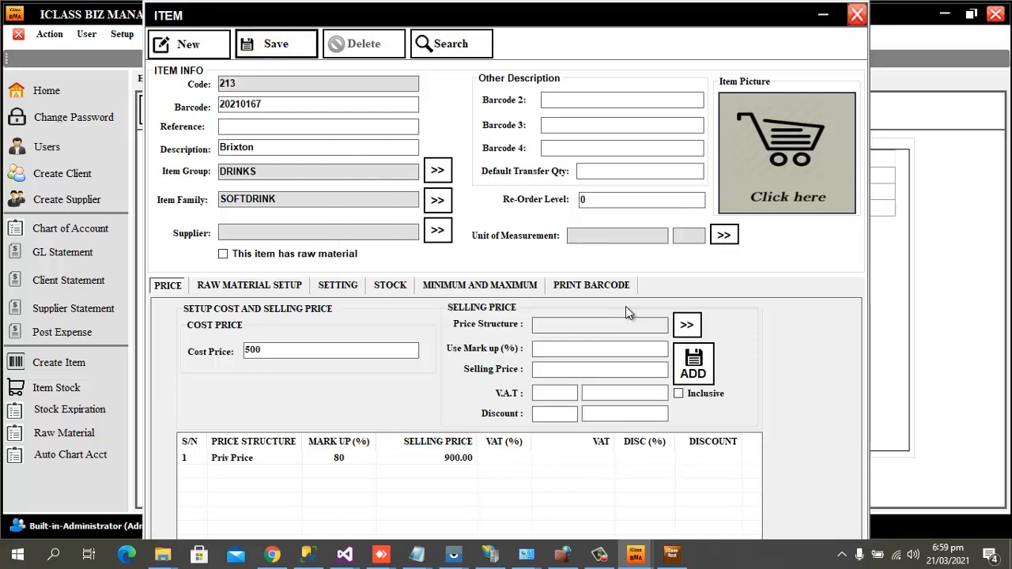
{"action": "left_click", "coordinate": [852, 24]}
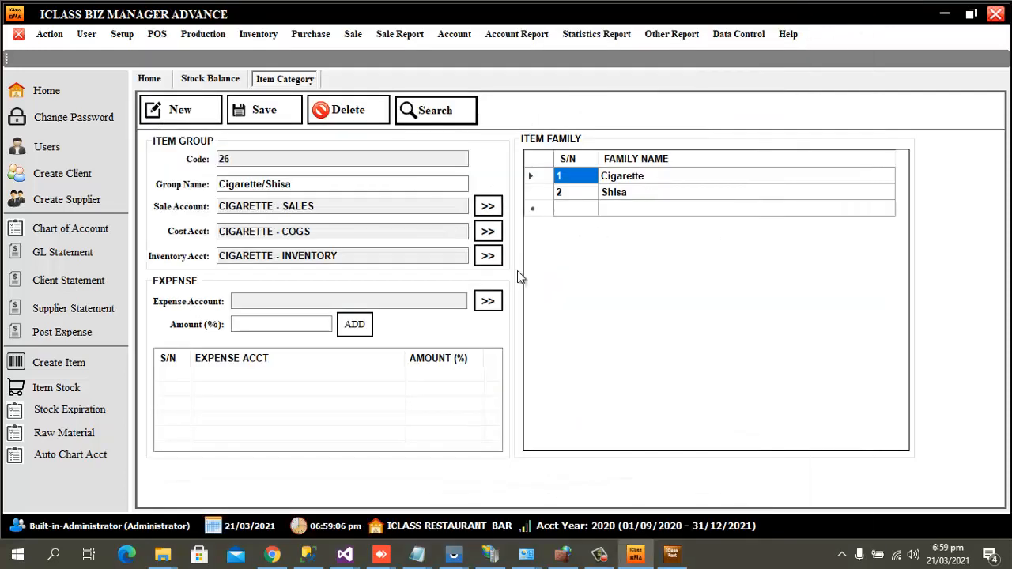
Check Brixton's stock balance on screen: quantity 0, cost 500.00, price 900.00.
{"action": "left_click", "coordinate": [226, 84]}
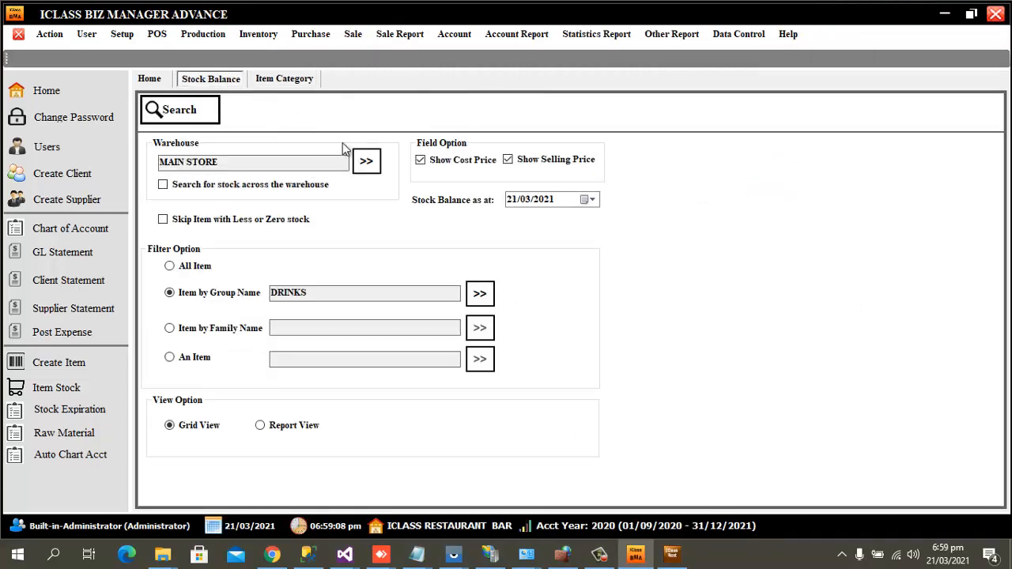
{"action": "left_click", "coordinate": [194, 362]}
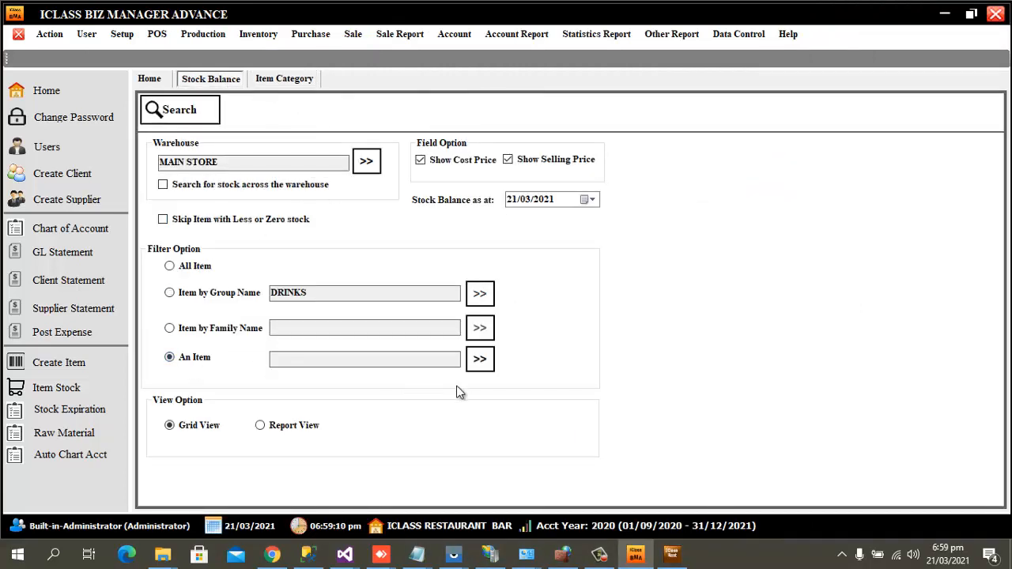
{"action": "left_click", "coordinate": [484, 364]}
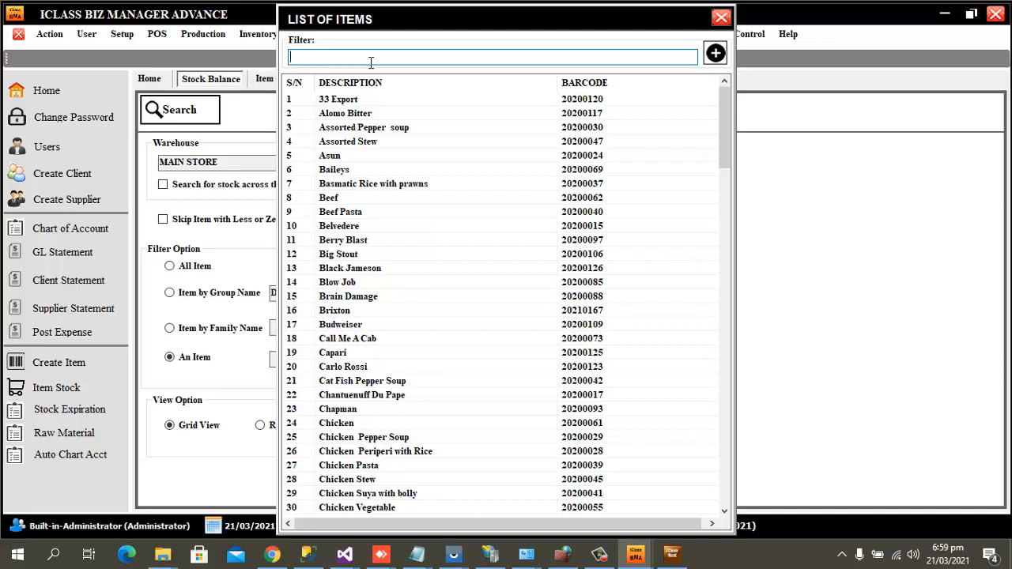
{"action": "type", "text": "br"}
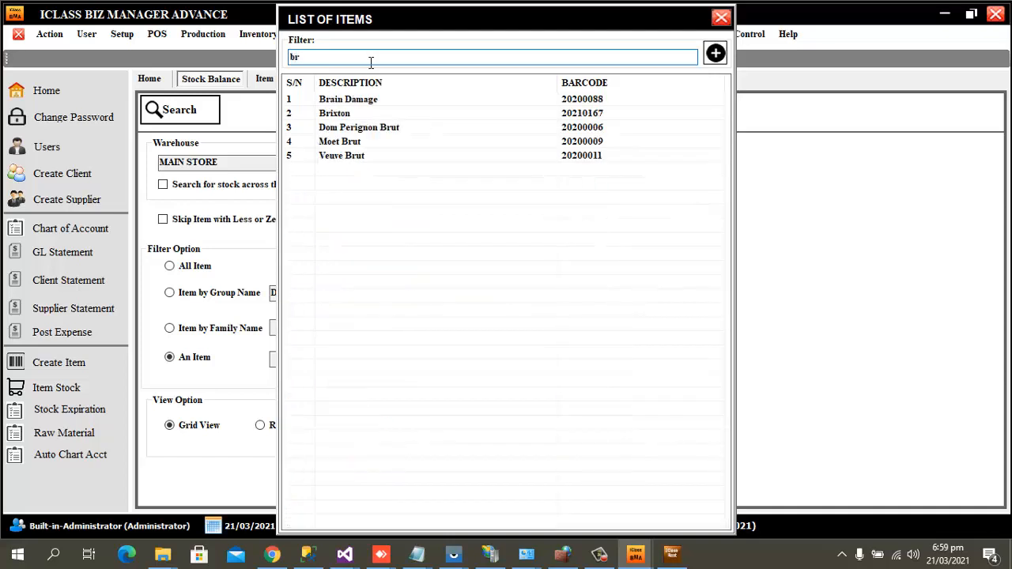
{"action": "double_click", "coordinate": [332, 115]}
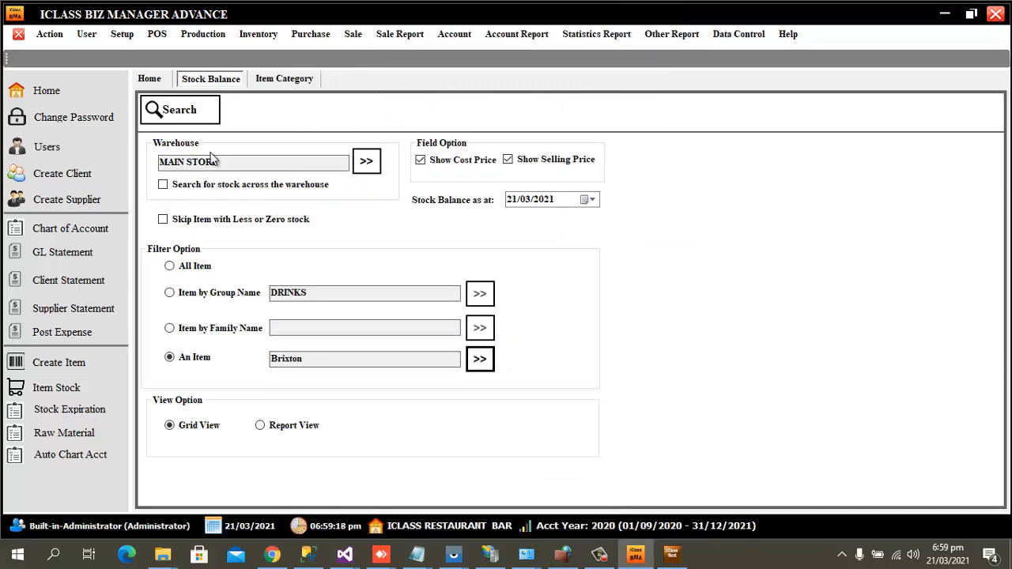
{"action": "left_click", "coordinate": [188, 111]}
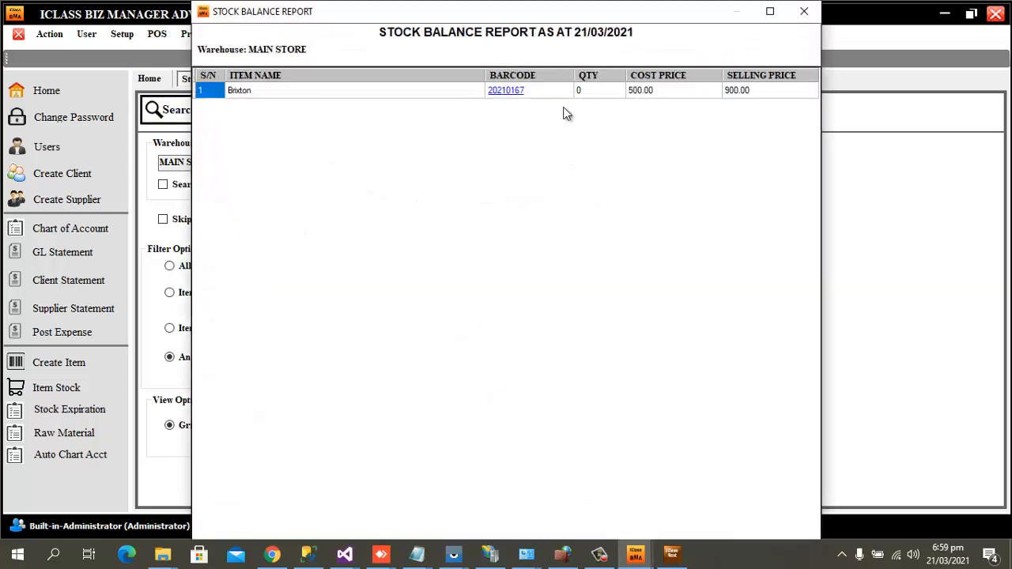
{"action": "left_click", "coordinate": [804, 11]}
Rerun the Brixton stock balance as a Report View, then close the report.
{"action": "left_click", "coordinate": [289, 427]}
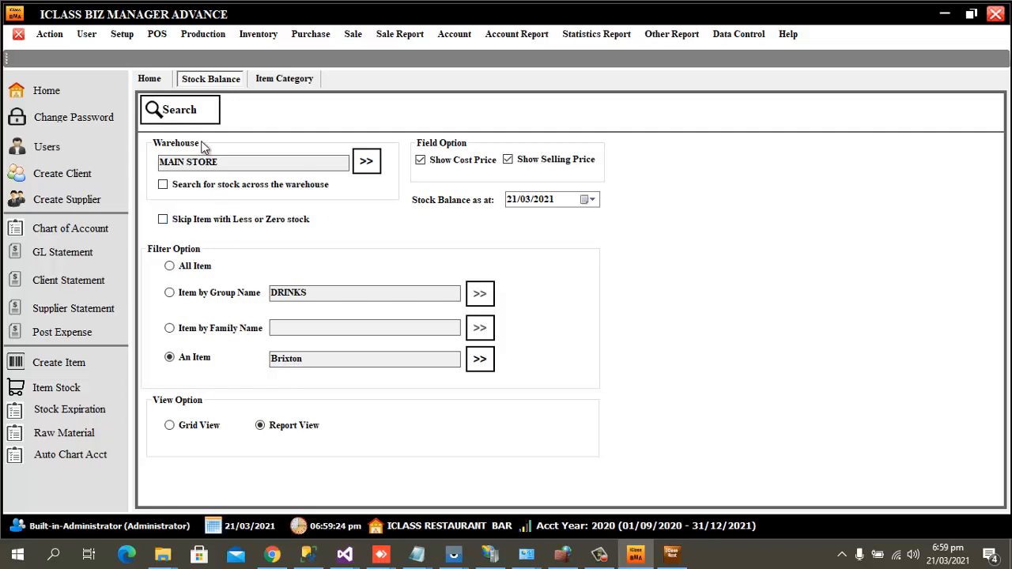
{"action": "left_click", "coordinate": [190, 114]}
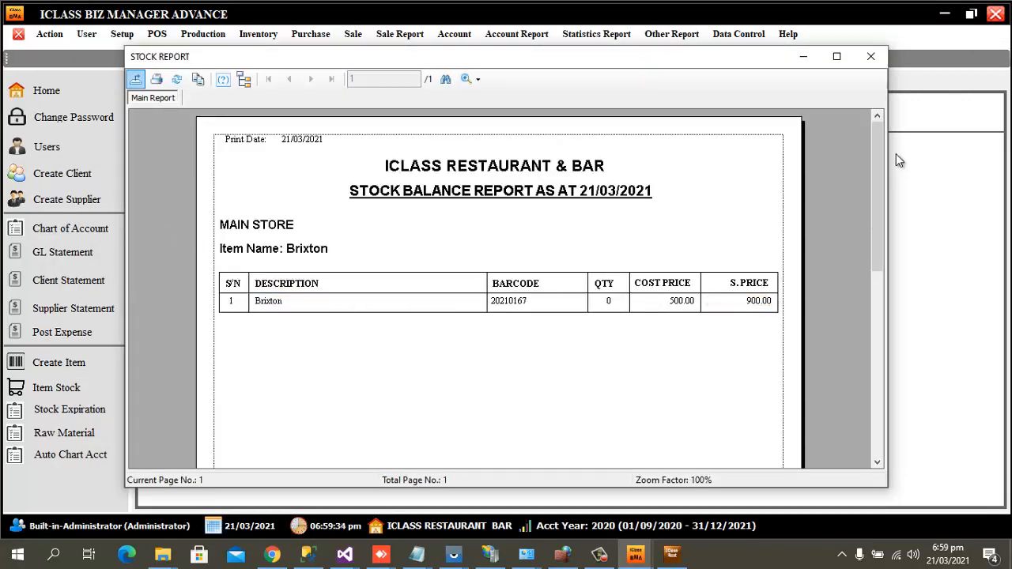
{"action": "left_click", "coordinate": [870, 56]}
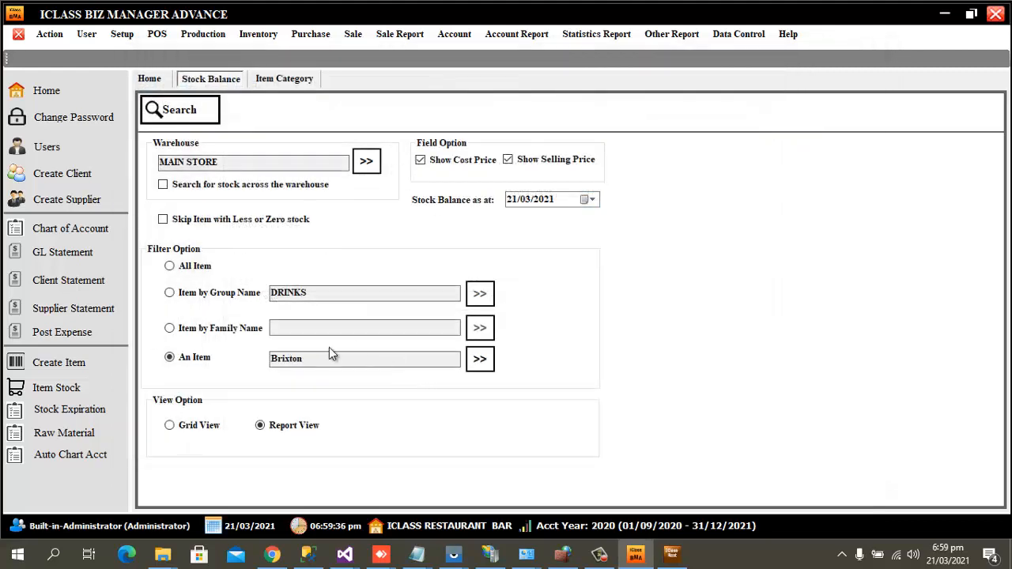
Start purchase voucher Ref No 29 from supplier NGwear venture into MAIN STORE.
{"action": "left_click", "coordinate": [312, 35]}
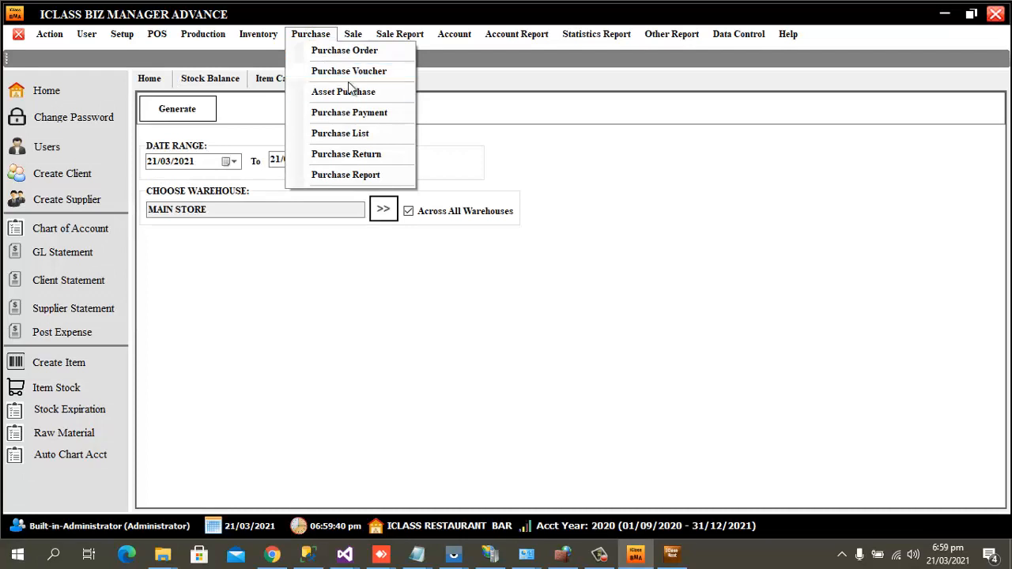
{"action": "left_click", "coordinate": [381, 78]}
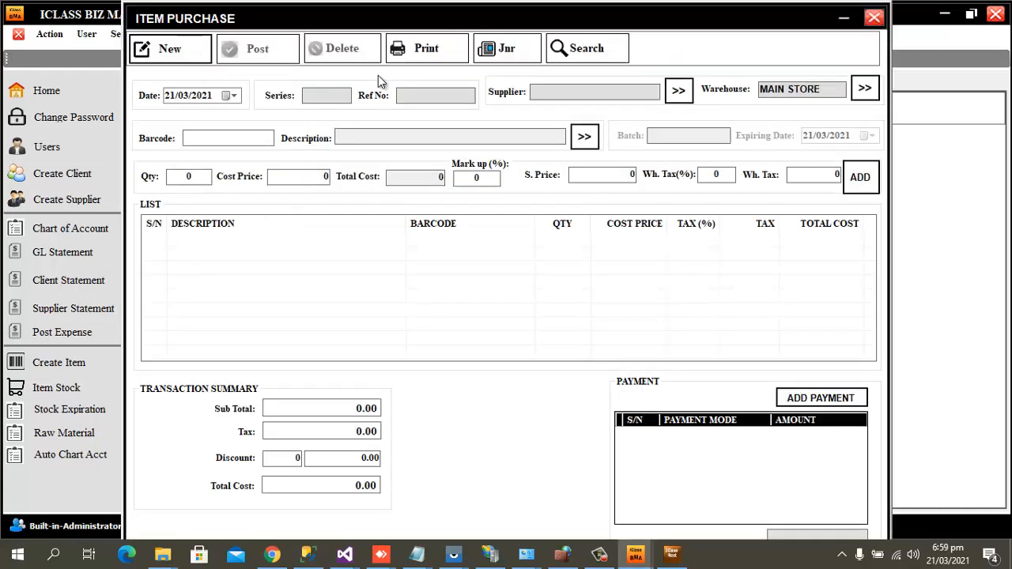
{"action": "left_click", "coordinate": [182, 50]}
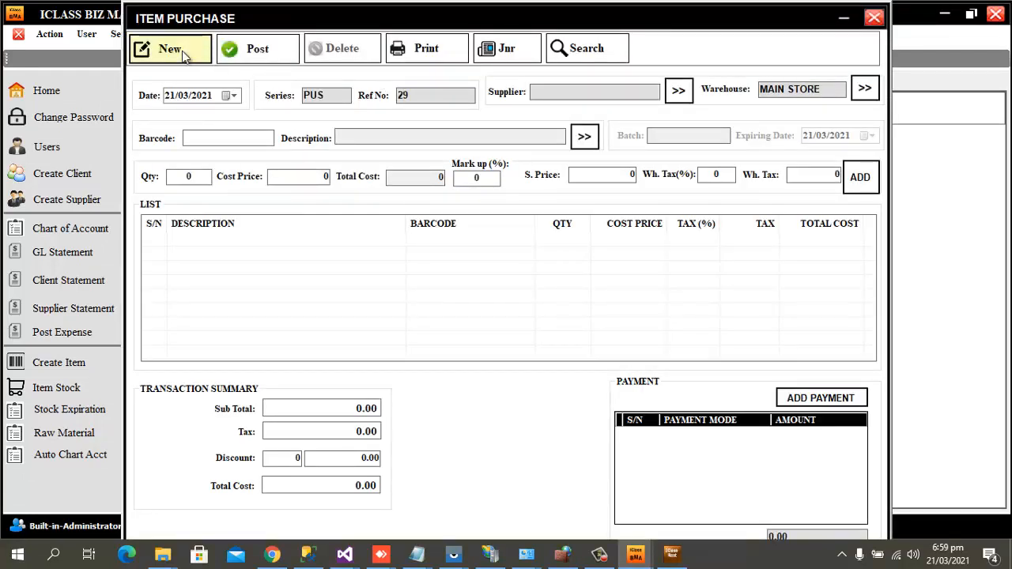
{"action": "left_click", "coordinate": [678, 92]}
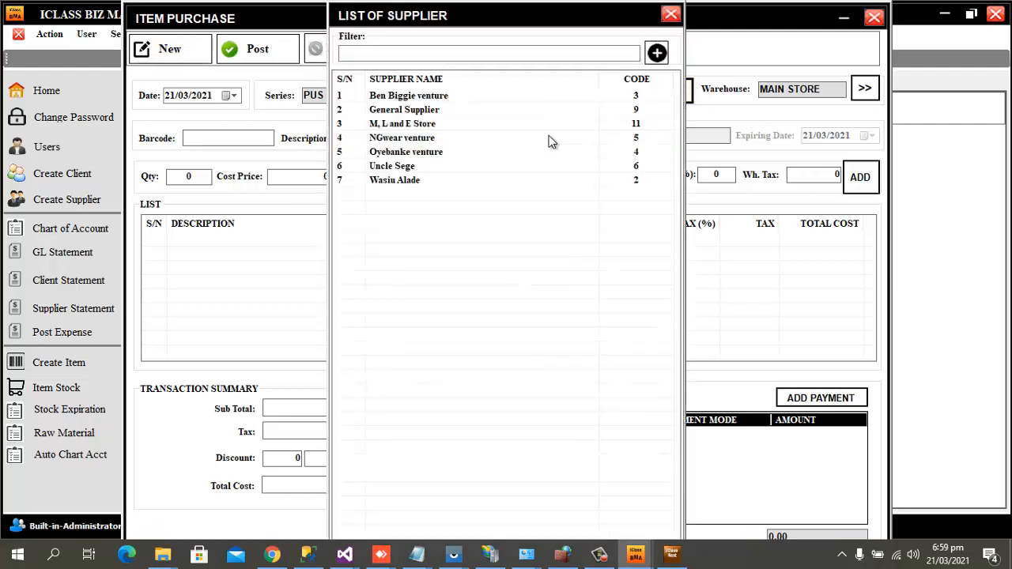
{"action": "double_click", "coordinate": [422, 140]}
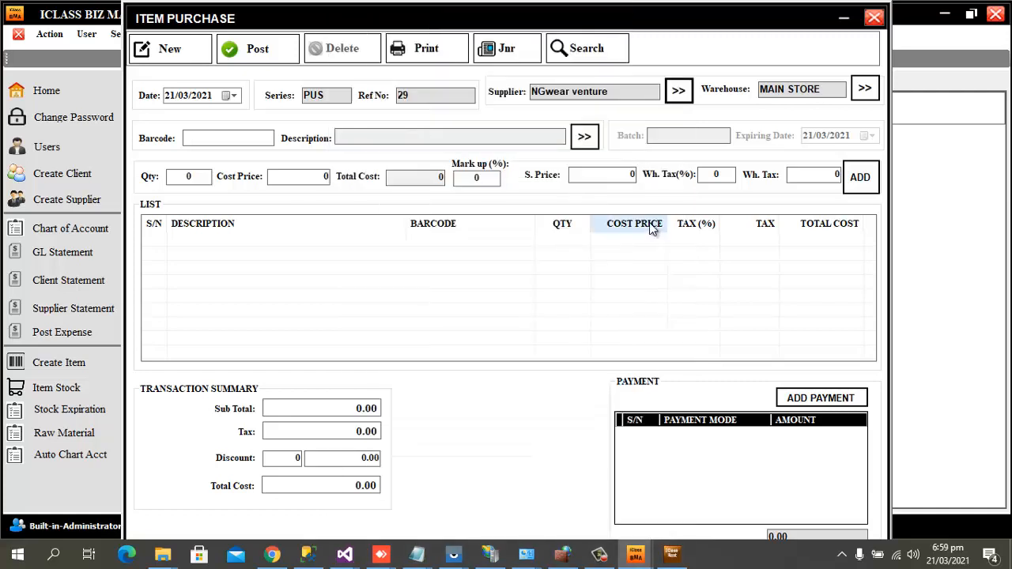
{"action": "left_click", "coordinate": [588, 141]}
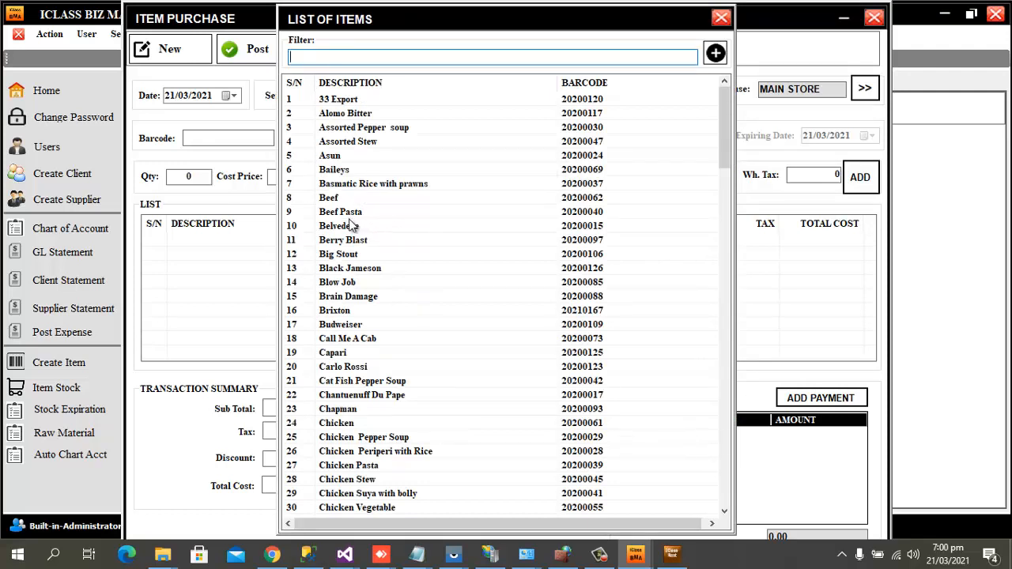
Add 100 Brixton at 500.00 each to purchase Ref 29, totalling 50,000.00.
{"action": "left_click", "coordinate": [342, 314]}
{"action": "double_click", "coordinate": [342, 314]}
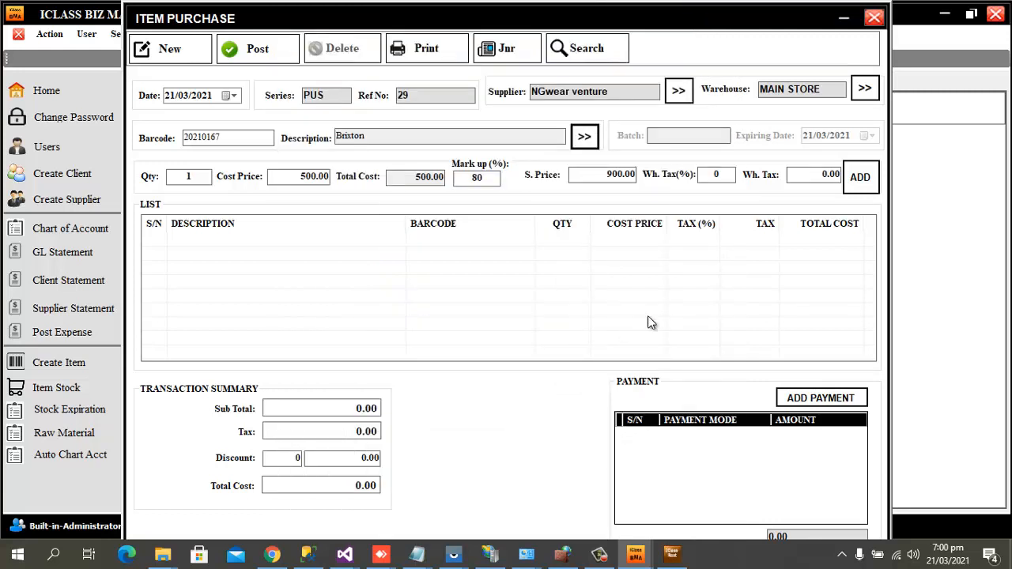
{"action": "left_click", "coordinate": [193, 177]}
{"action": "type", "text": "00"}
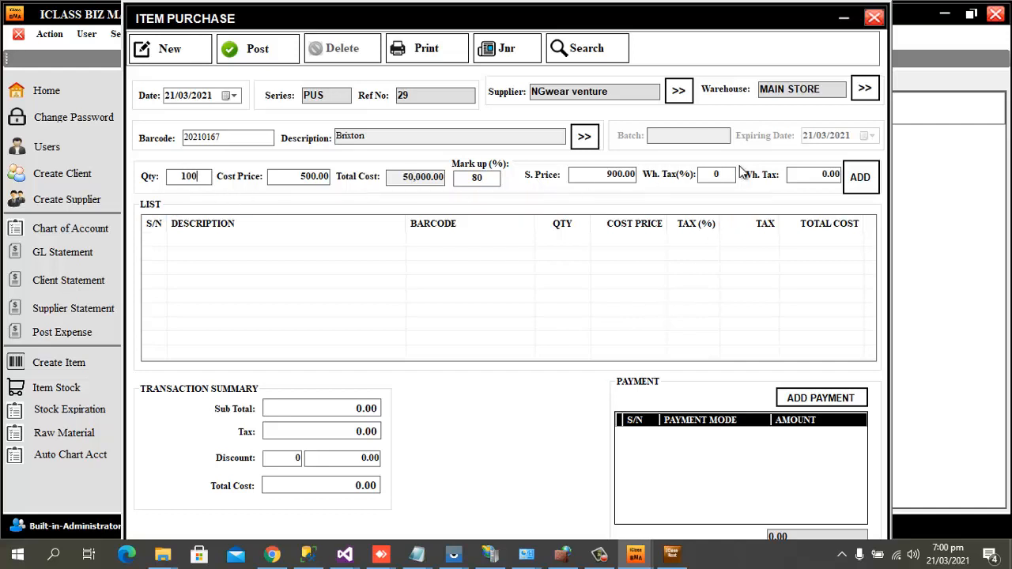
{"action": "left_click", "coordinate": [865, 184]}
{"action": "left_click", "coordinate": [862, 186]}
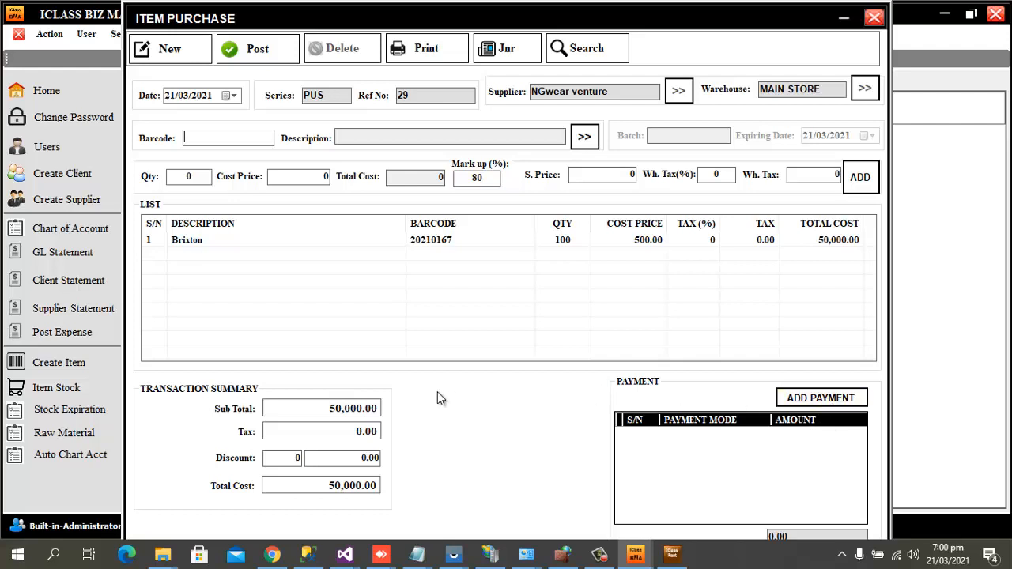
Record a 50,000.00 ZENITH CHEQUE payment described as Part Payment for Brixton.
{"action": "left_click", "coordinate": [840, 399]}
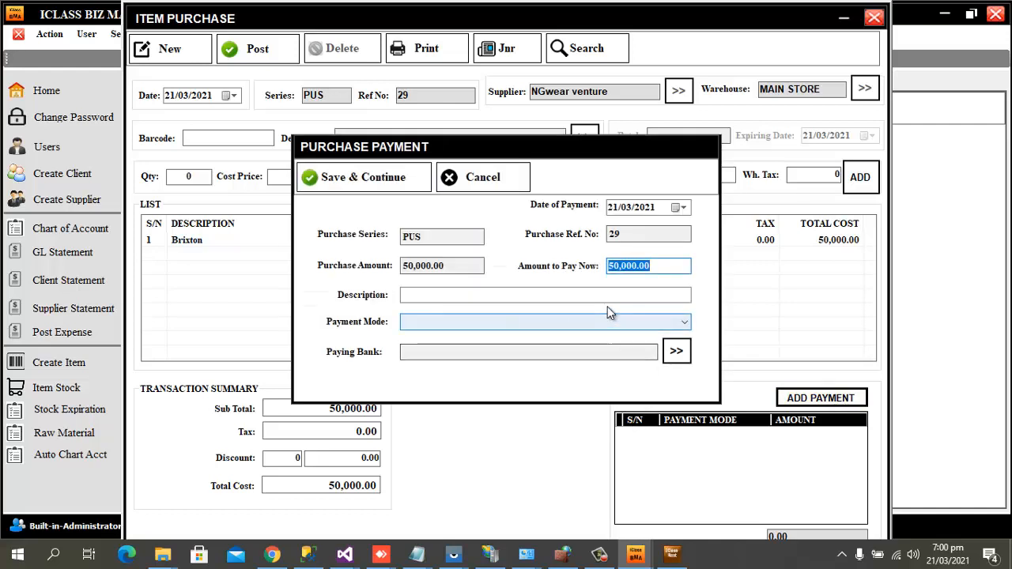
{"action": "left_click", "coordinate": [572, 295]}
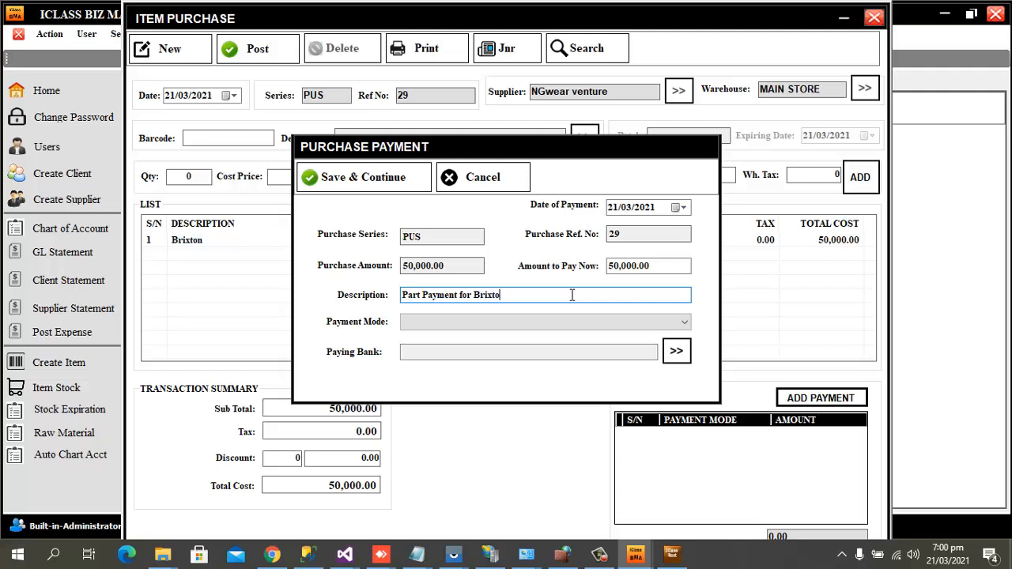
{"action": "left_click", "coordinate": [641, 319]}
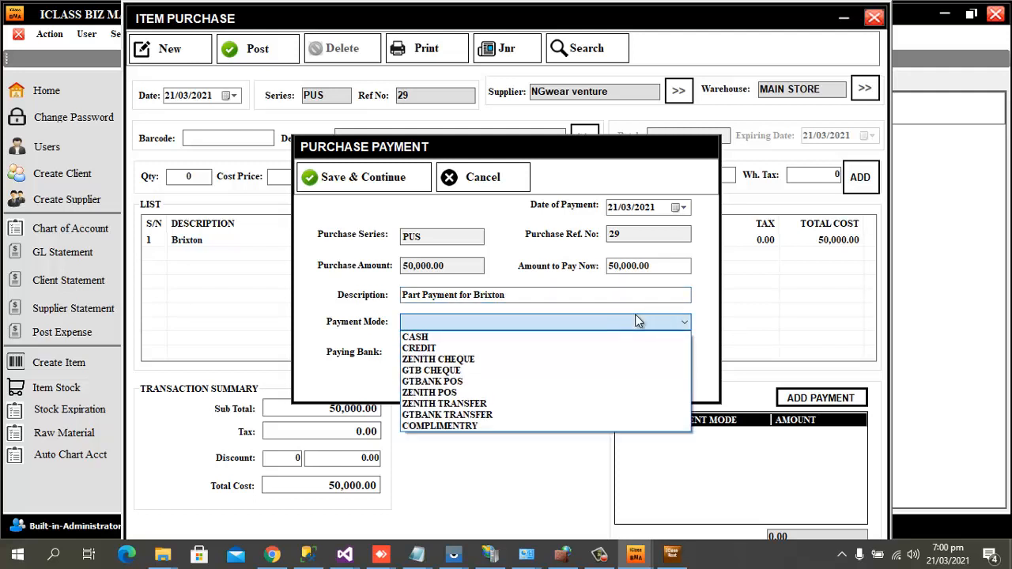
{"action": "left_click", "coordinate": [463, 360]}
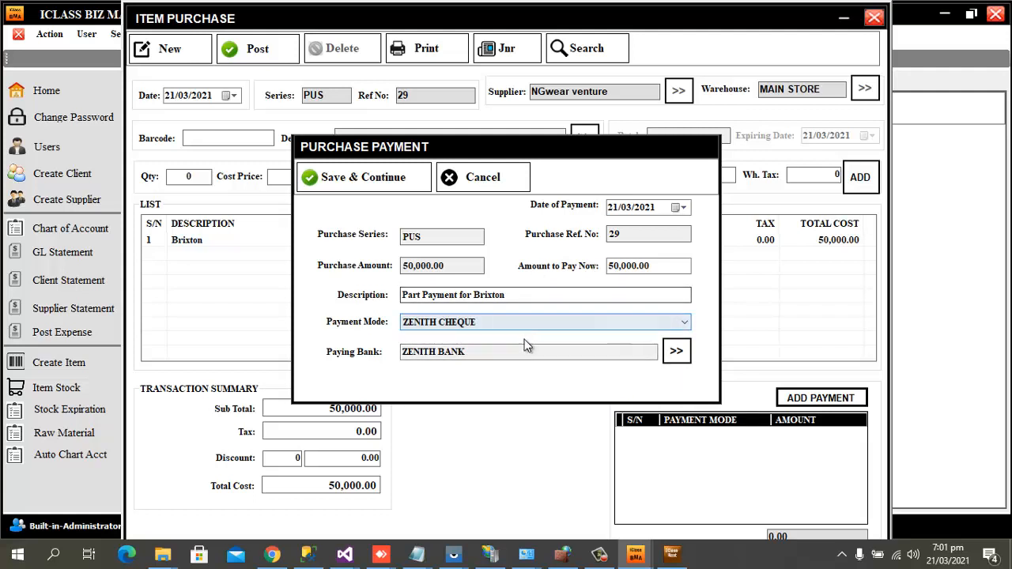
{"action": "left_click", "coordinate": [393, 188]}
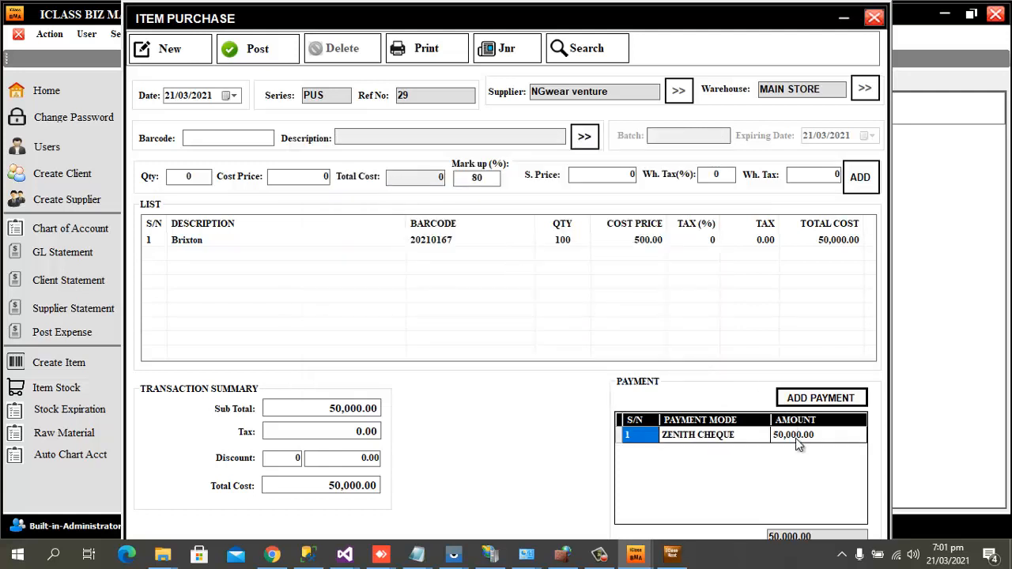
Remove the 50,000.00 payment and record 30,000.00 by ZENITH CHEQUE as 'Part Payment of Brixton Drink'.
{"action": "right_click", "coordinate": [742, 440]}
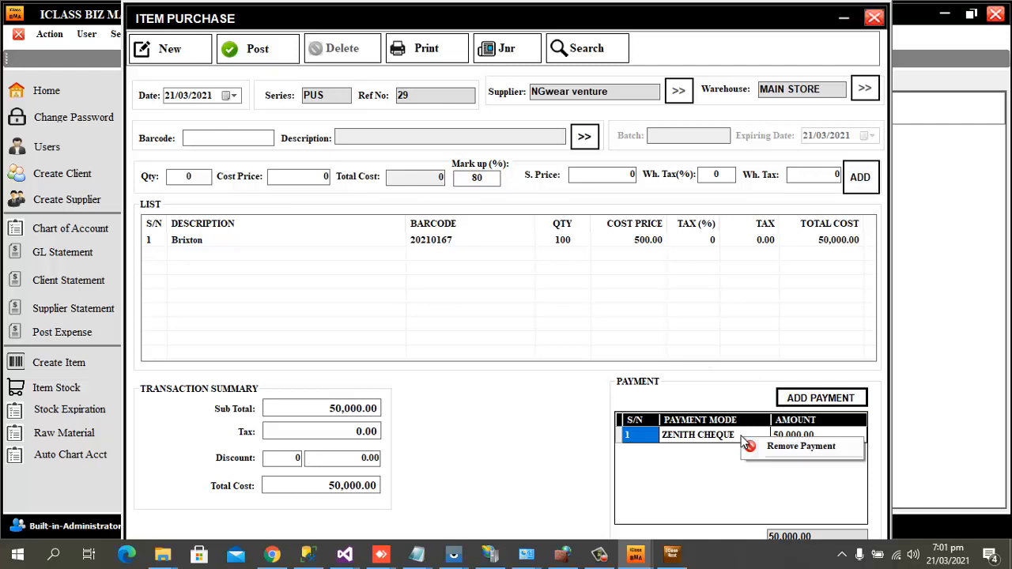
{"action": "left_click", "coordinate": [785, 450]}
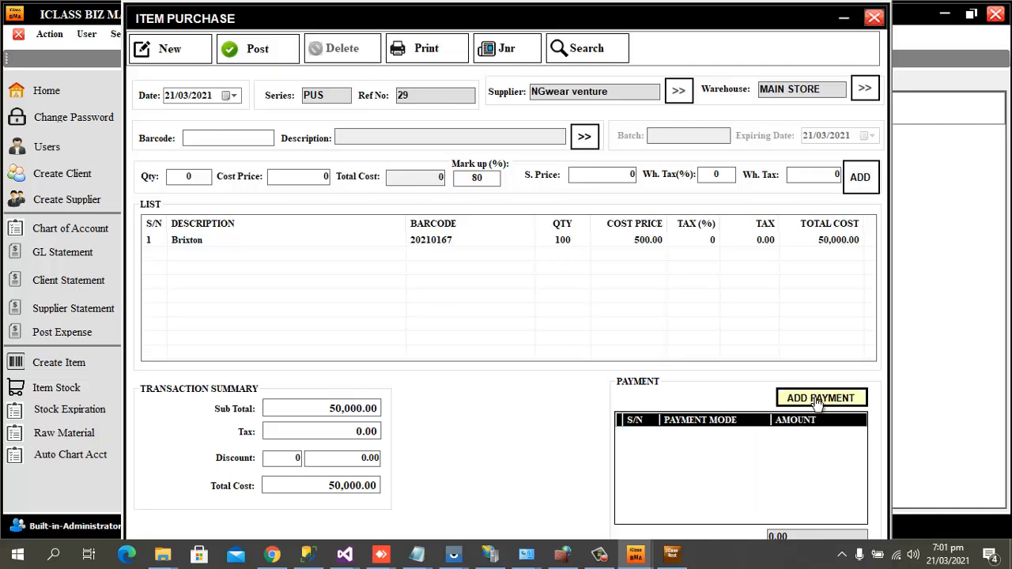
{"action": "left_click", "coordinate": [817, 400]}
{"action": "left_click", "coordinate": [436, 295]}
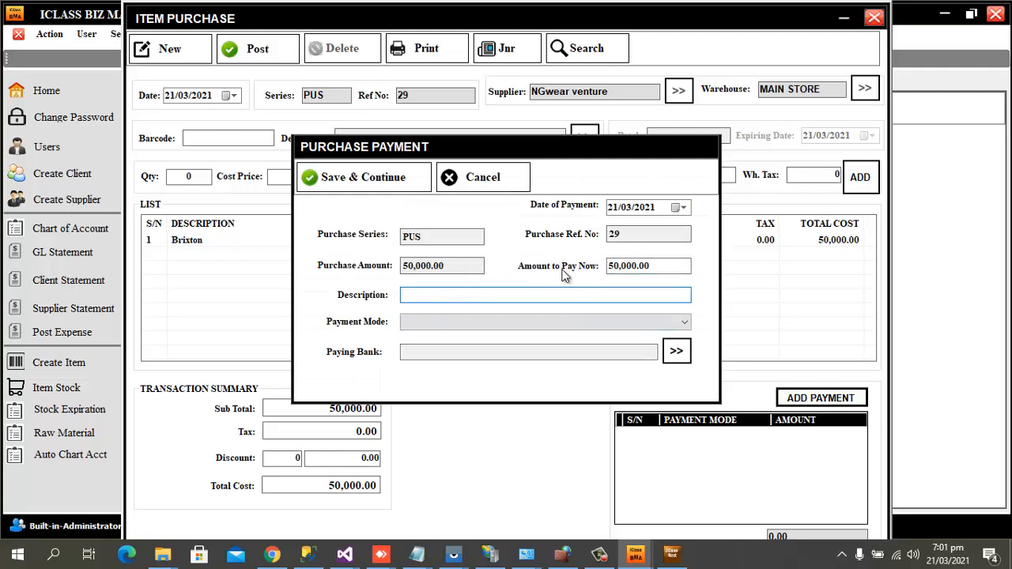
{"action": "left_click_drag", "start_coordinate": [608, 266], "coordinate": [679, 267]}
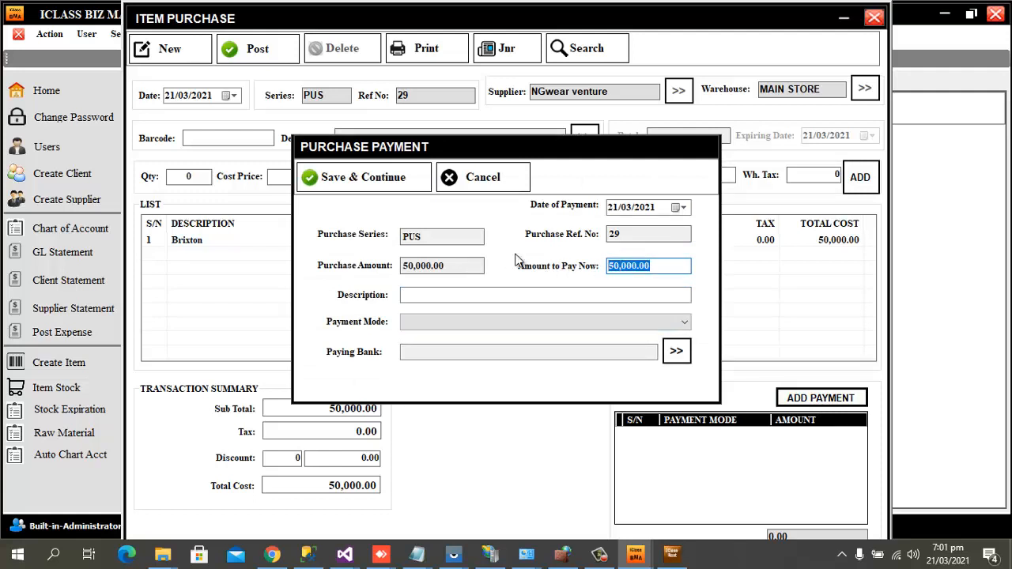
{"action": "type", "text": "30000"}
{"action": "left_click", "coordinate": [447, 297]}
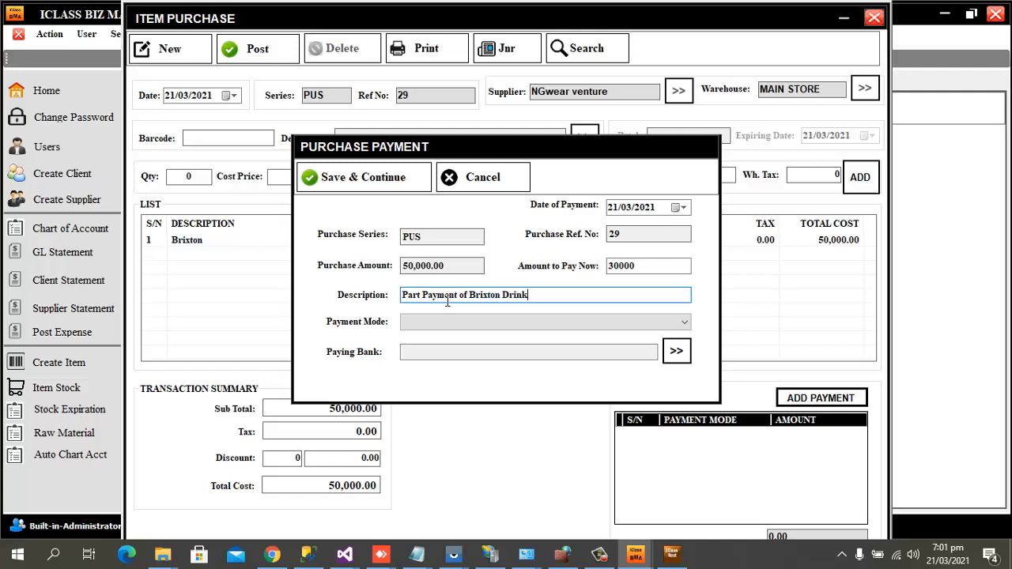
{"action": "left_click", "coordinate": [516, 322]}
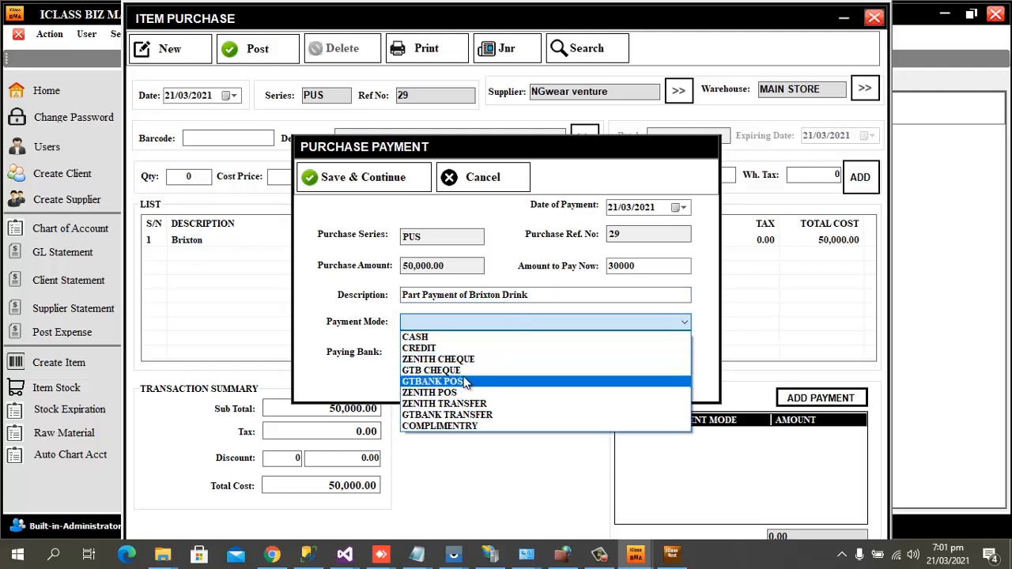
{"action": "left_click", "coordinate": [475, 360]}
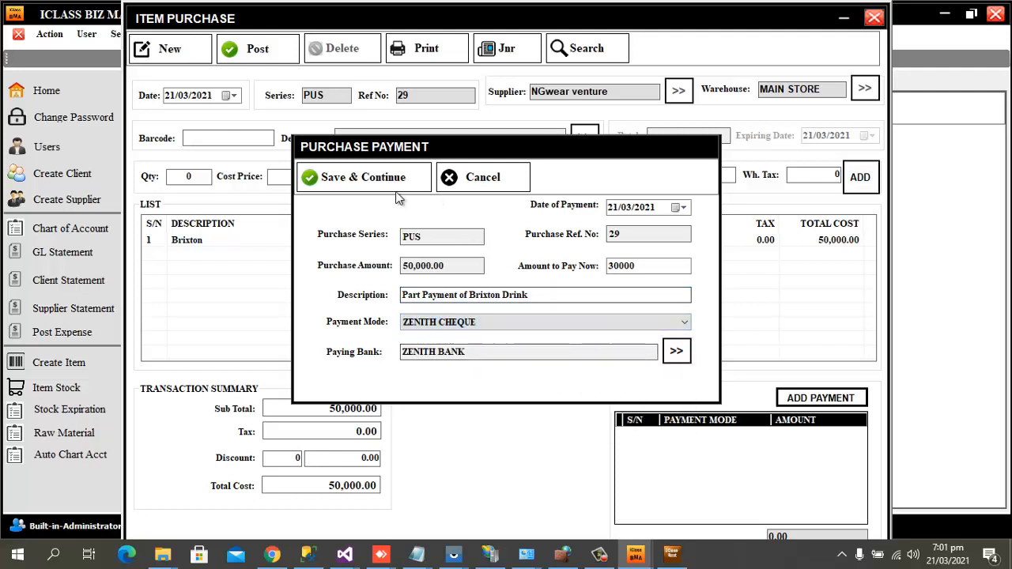
{"action": "left_click", "coordinate": [411, 179]}
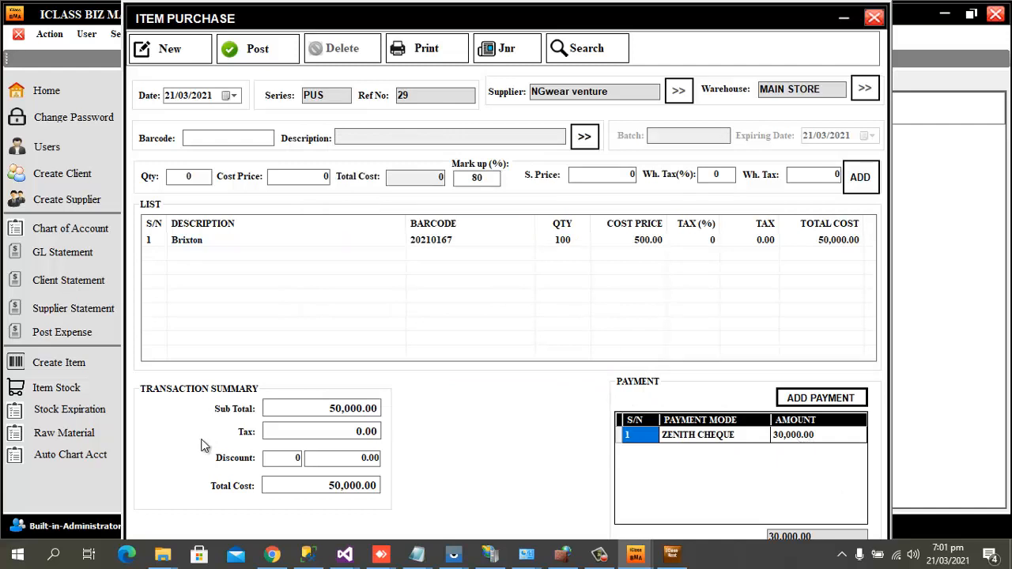
Post purchase Ref 29 to MAIN STORE and confirm the saved message.
{"action": "left_click", "coordinate": [264, 49]}
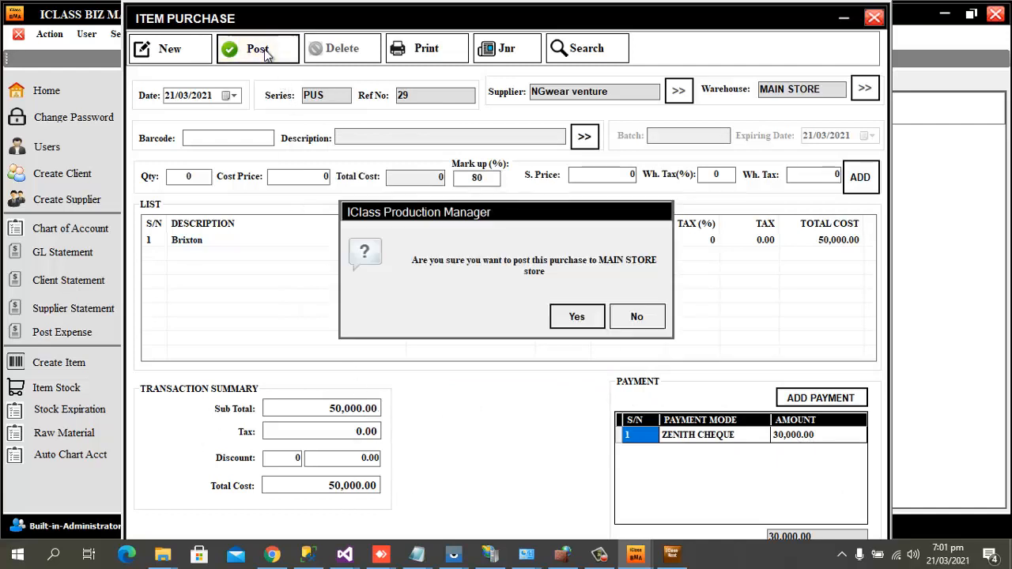
{"action": "left_click", "coordinate": [577, 318]}
{"action": "left_click", "coordinate": [623, 315]}
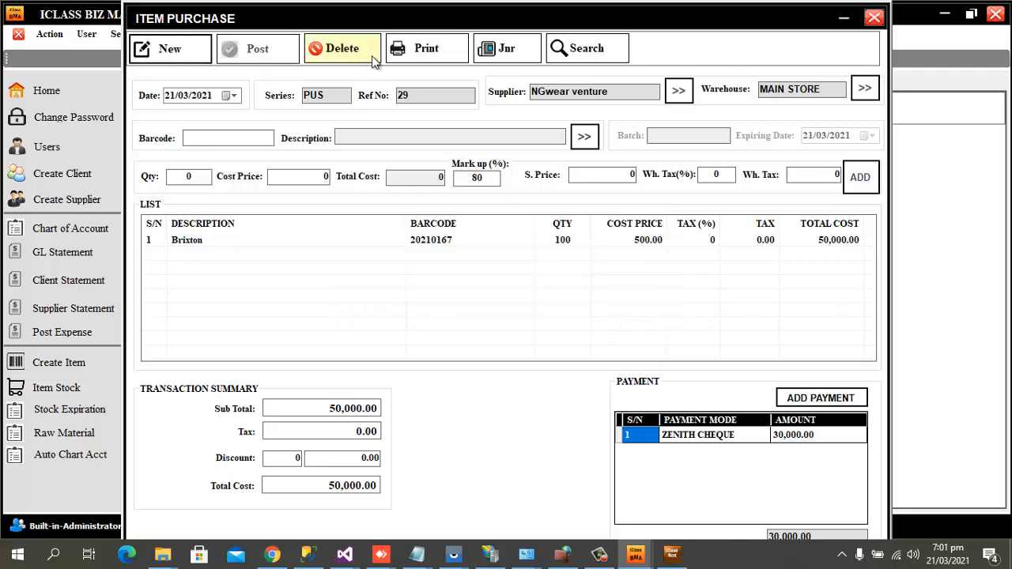
Preview the purchase voucher showing 30,000.00 paid, then close the Item Purchase window.
{"action": "left_click", "coordinate": [429, 50]}
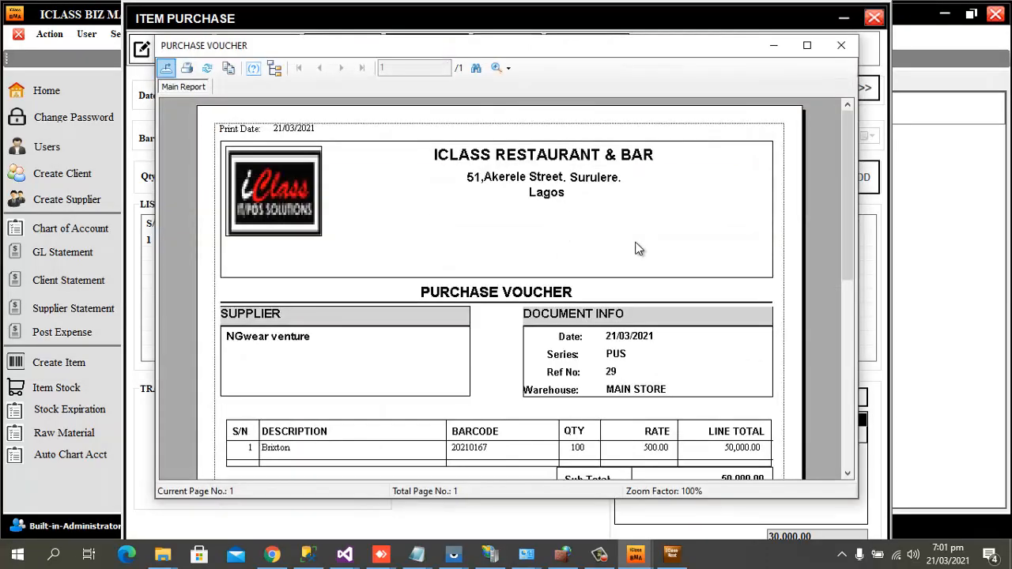
{"action": "scroll", "coordinate": [759, 375], "scroll_direction": "down", "scroll_amount": 3}
{"action": "scroll", "coordinate": [693, 343], "scroll_direction": "up", "scroll_amount": 3}
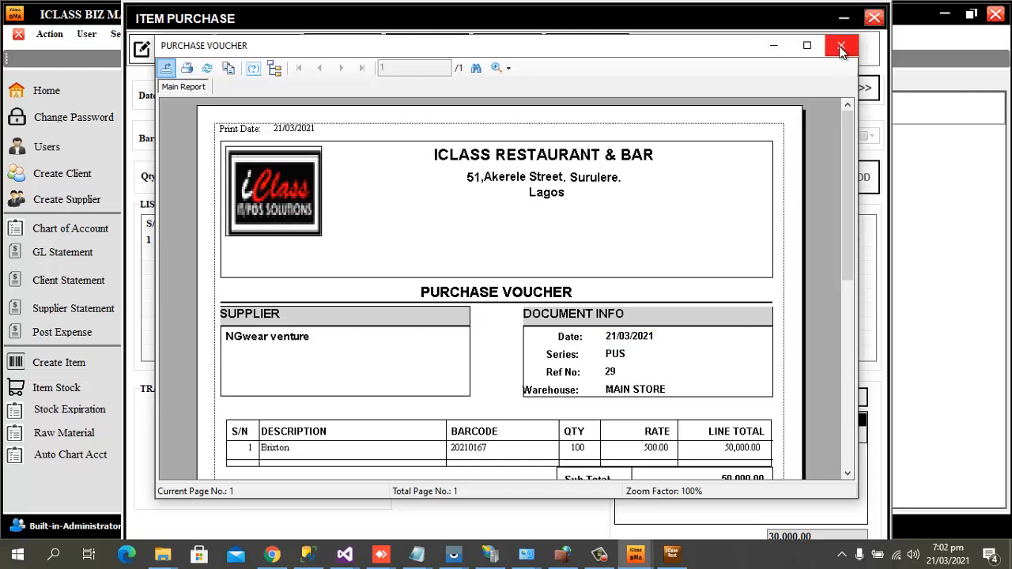
{"action": "left_click", "coordinate": [808, 45]}
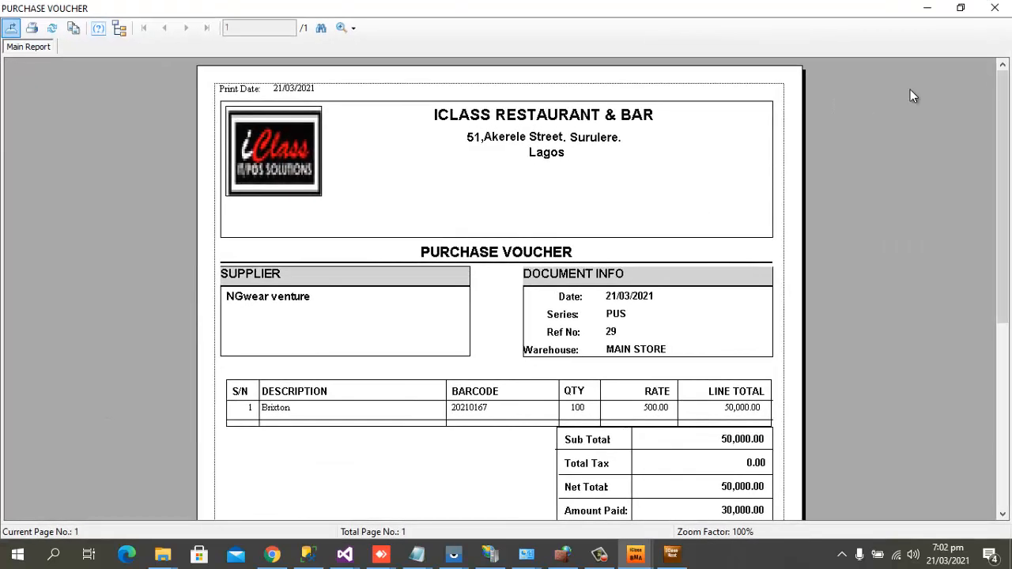
{"action": "left_click", "coordinate": [995, 9]}
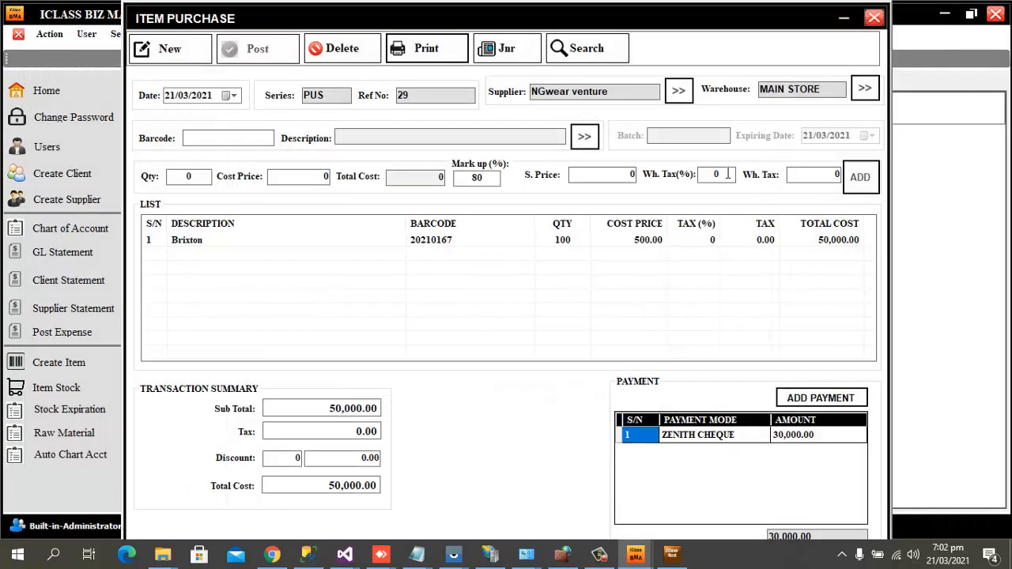
{"action": "left_click", "coordinate": [874, 18]}
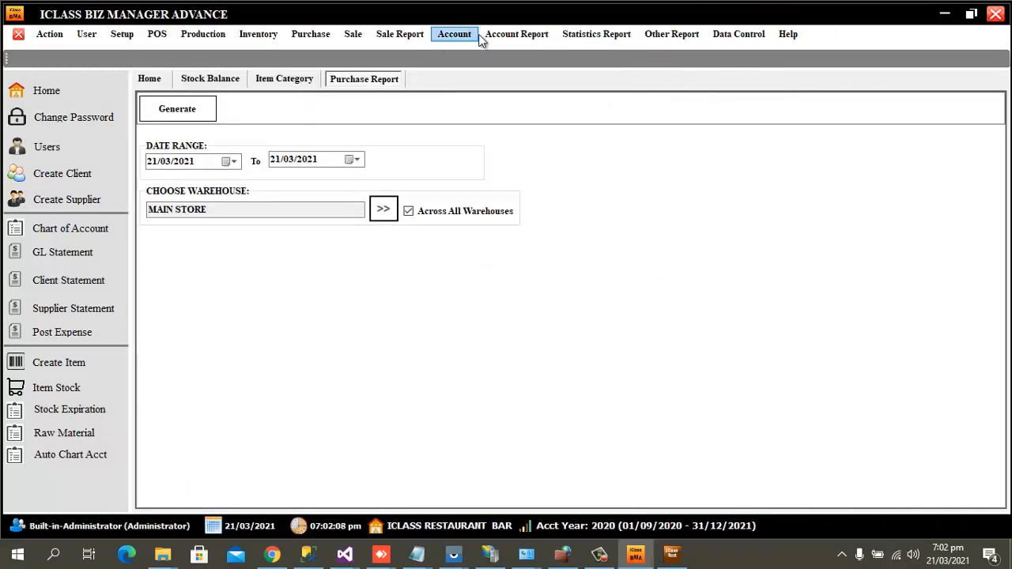
Generate the Supplier Statement report for NGwear venture.
{"action": "left_click", "coordinate": [679, 38]}
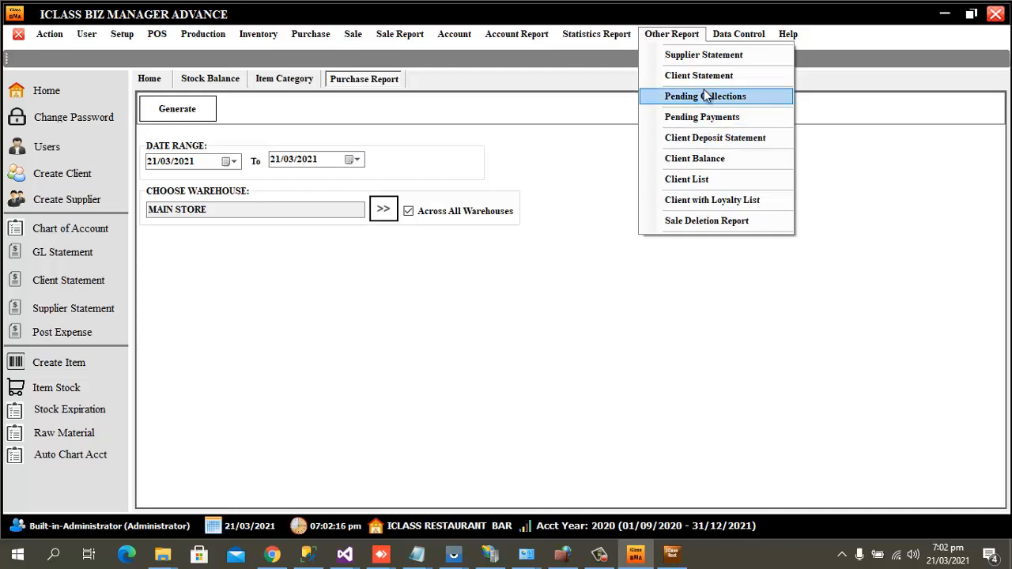
{"action": "left_click", "coordinate": [704, 56]}
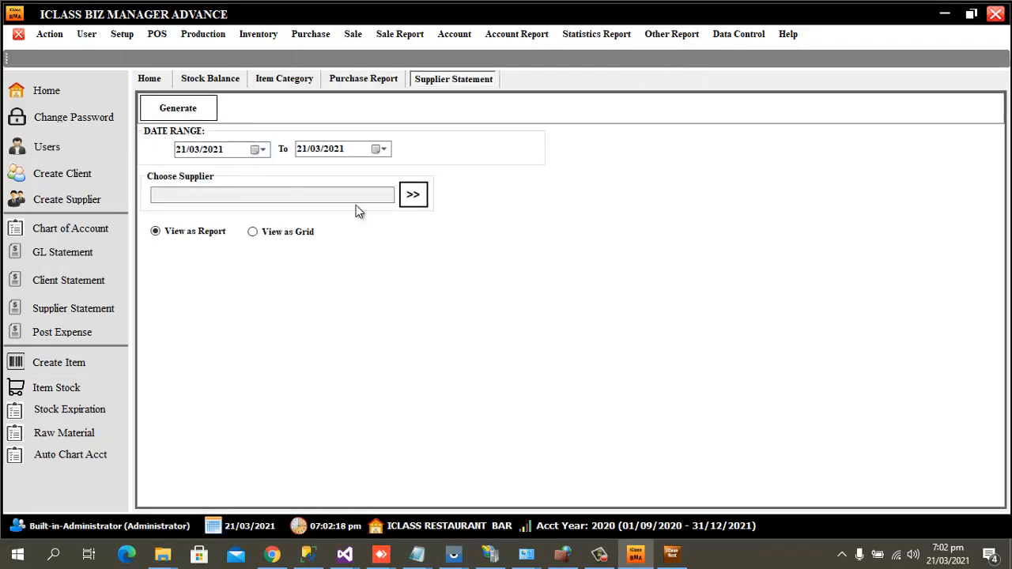
{"action": "left_click", "coordinate": [412, 195]}
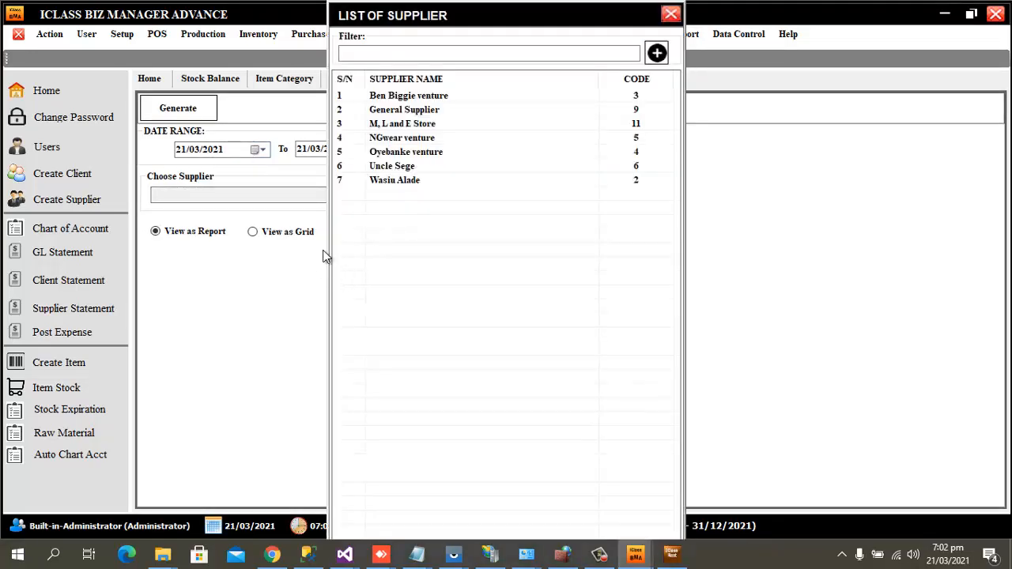
{"action": "double_click", "coordinate": [407, 139]}
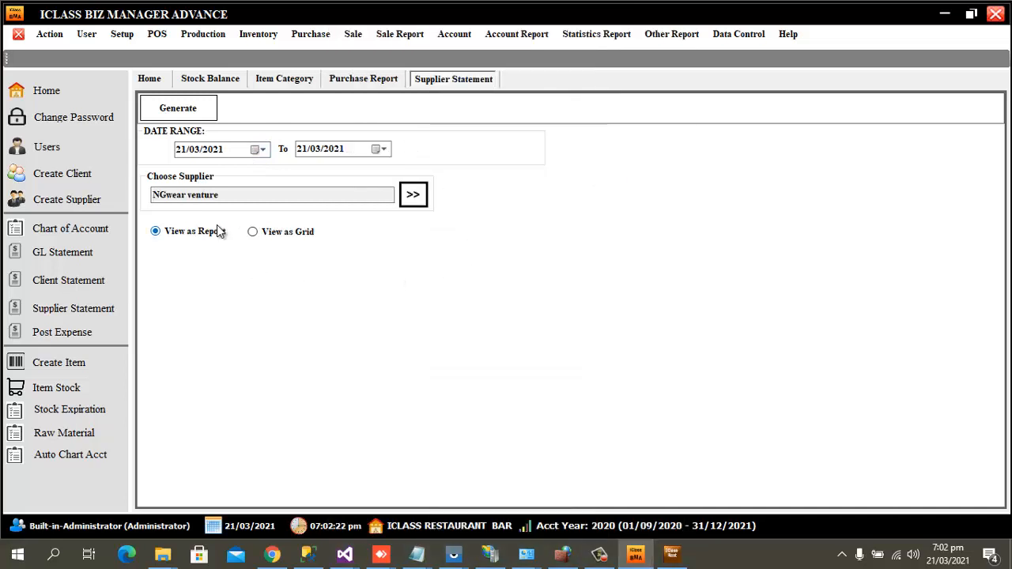
{"action": "left_click", "coordinate": [184, 110]}
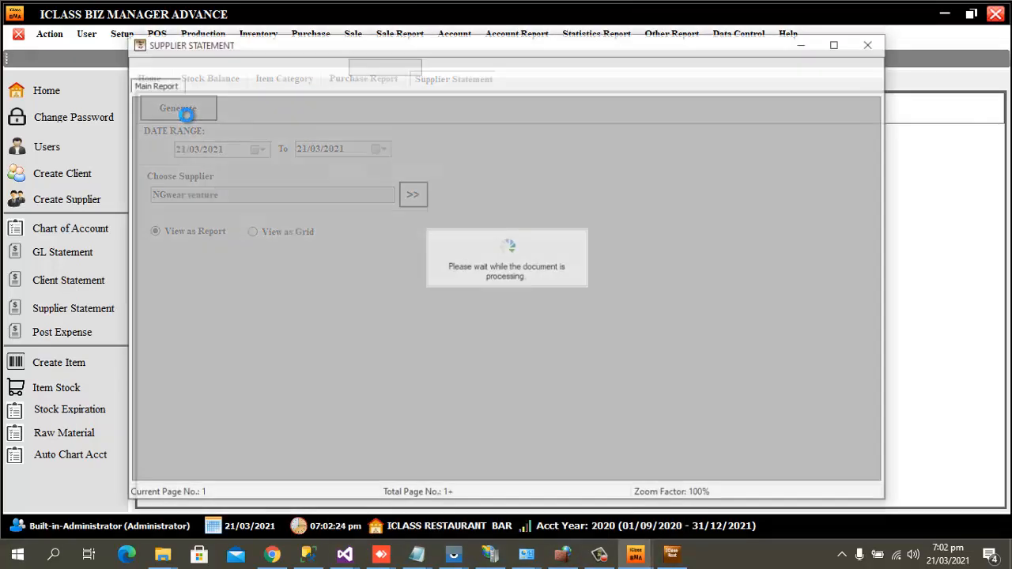
Review the maximized statement's PUS-29 row and 20,000.00 outstanding, then close it for a blank Payment Voucher.
{"action": "scroll", "coordinate": [791, 372], "scroll_direction": "down", "scroll_amount": 3}
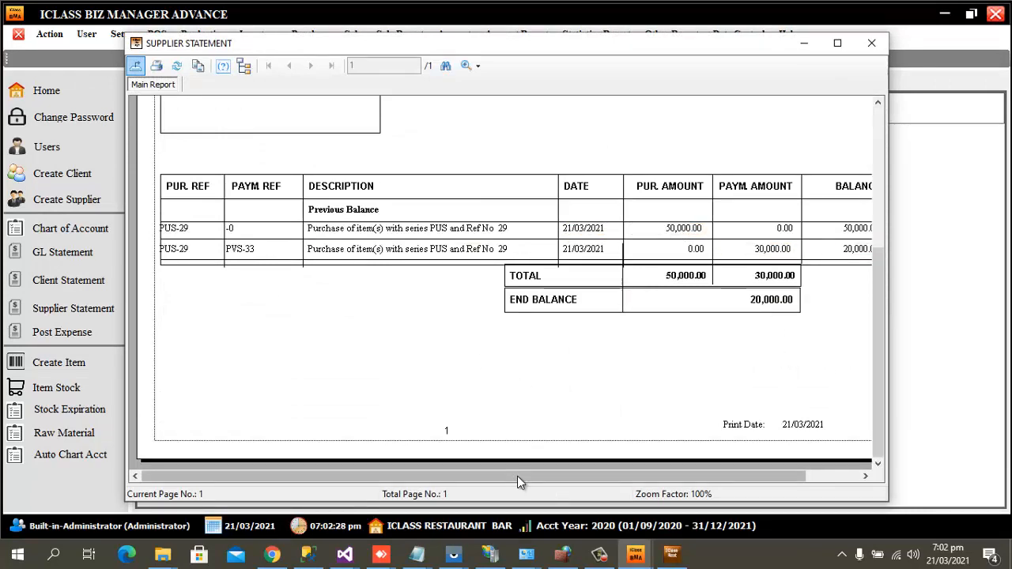
{"action": "left_click_drag", "start_coordinate": [517, 476], "coordinate": [601, 479]}
{"action": "left_click", "coordinate": [838, 44]}
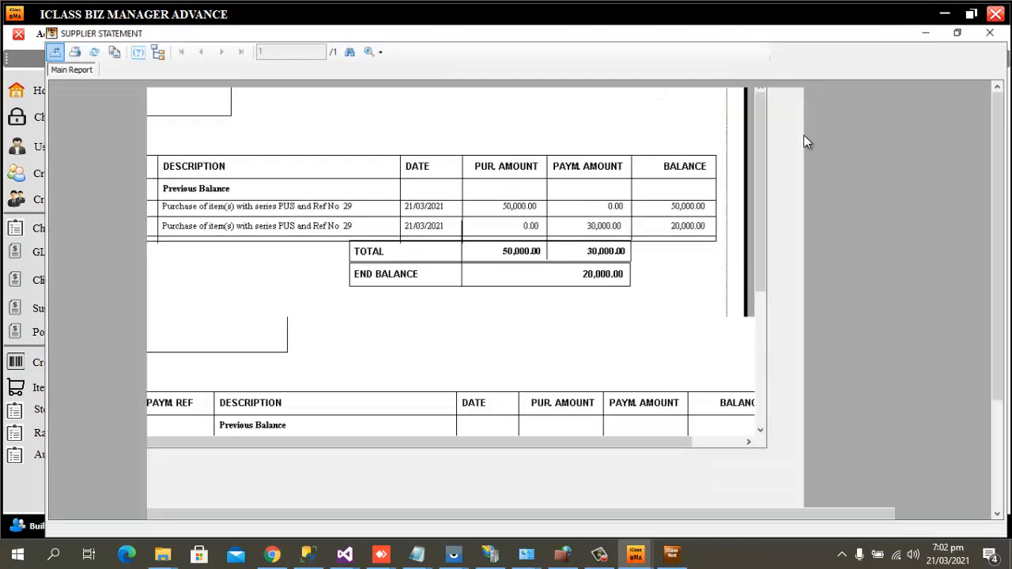
{"action": "scroll", "coordinate": [916, 345], "scroll_direction": "down", "scroll_amount": 3}
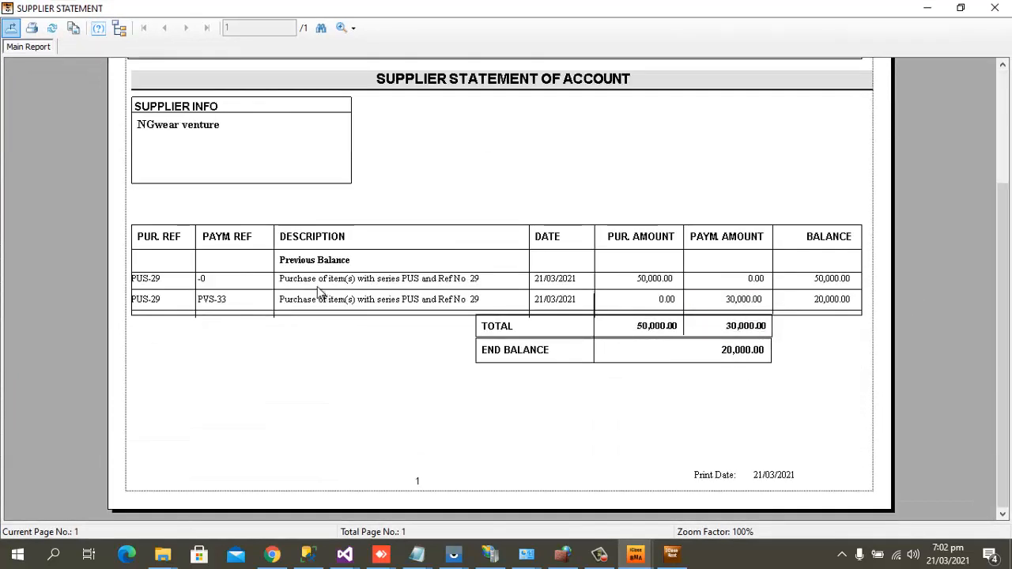
{"action": "left_click", "coordinate": [149, 282]}
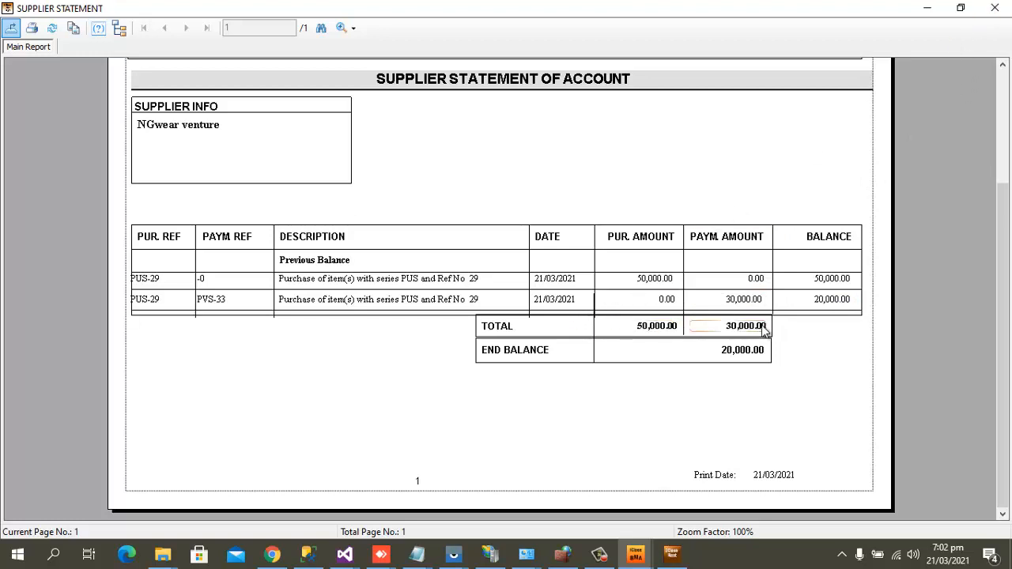
{"action": "left_click", "coordinate": [995, 8]}
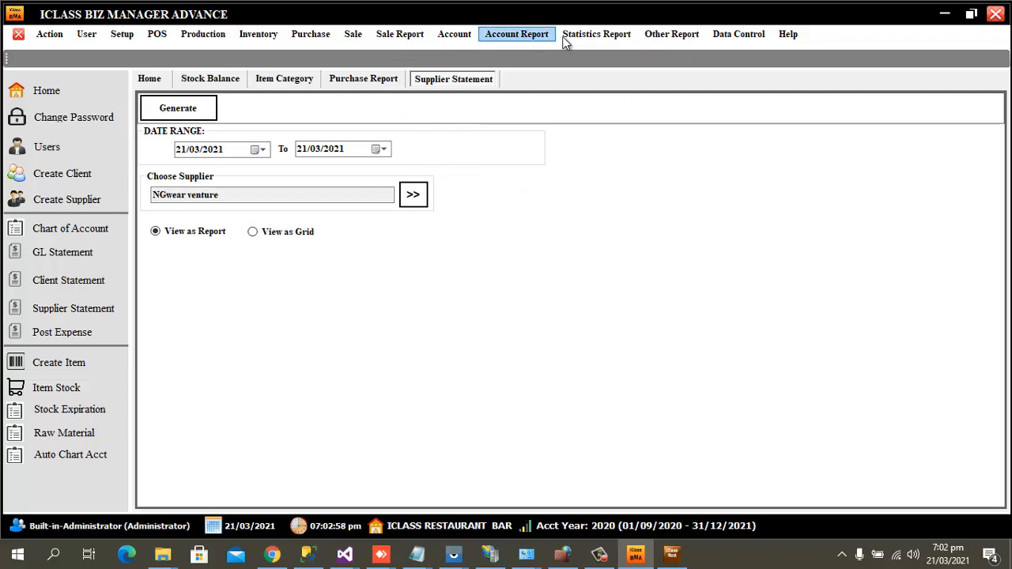
{"action": "left_click", "coordinate": [305, 36]}
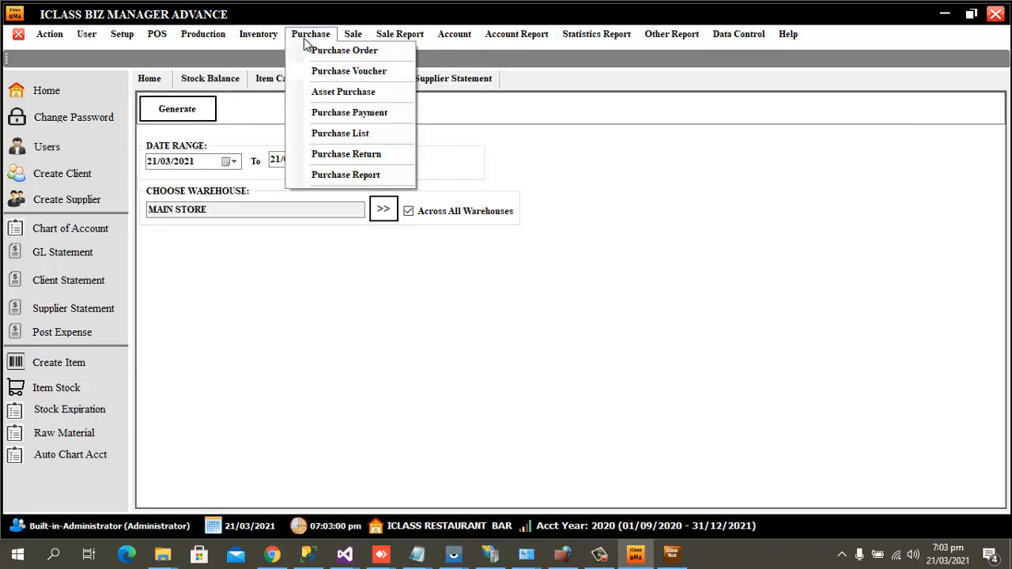
{"action": "left_click", "coordinate": [354, 118]}
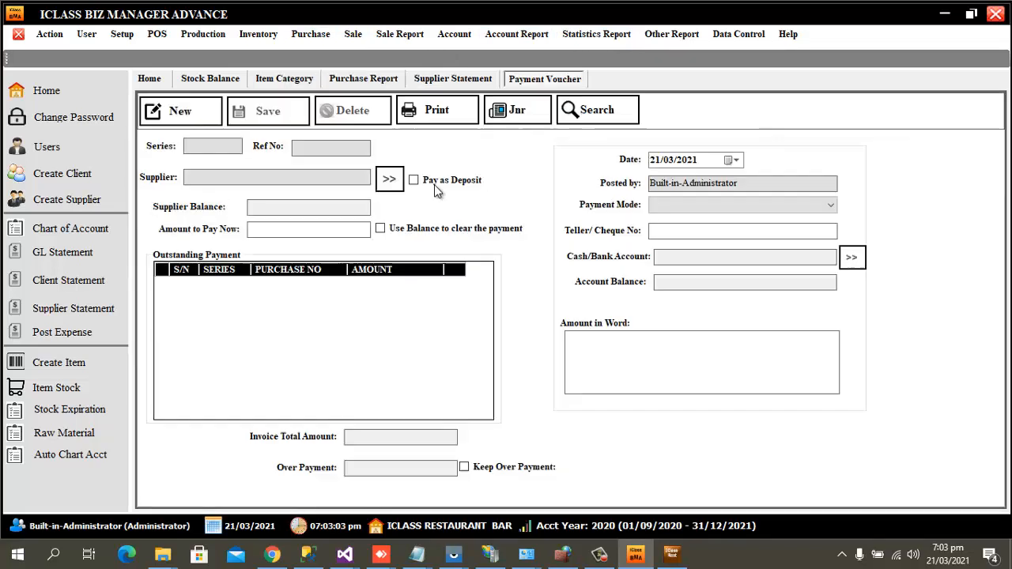
Start voucher PVS 34 for NGwear venture with 1 to pay, then view purchase 29's details.
{"action": "left_click", "coordinate": [180, 109]}
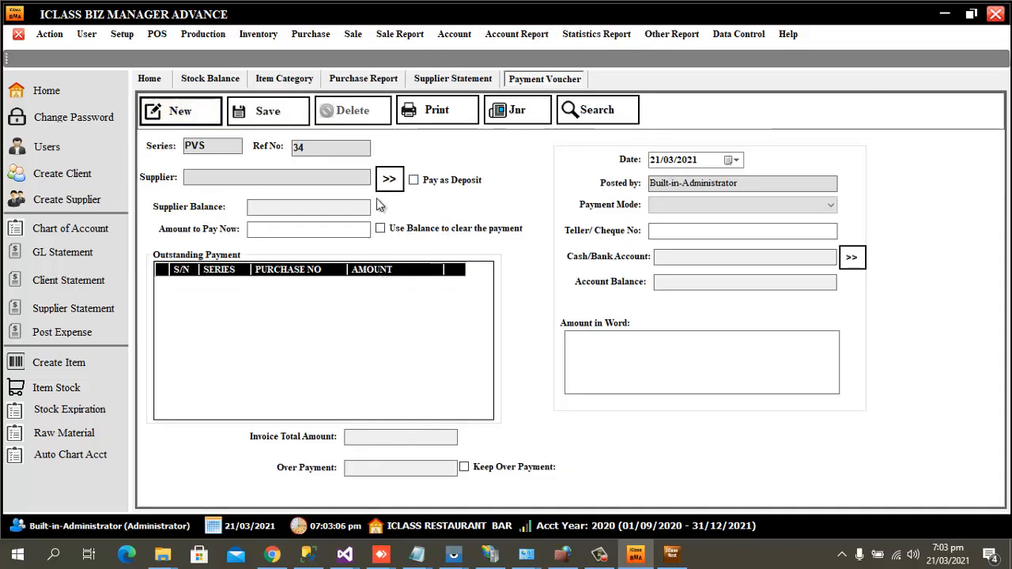
{"action": "left_click", "coordinate": [389, 180]}
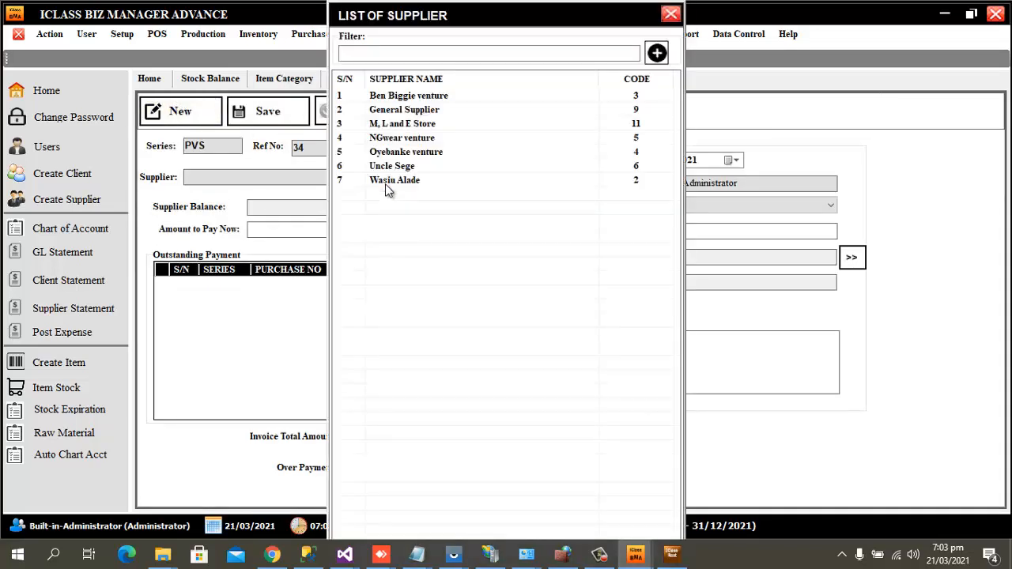
{"action": "double_click", "coordinate": [405, 138]}
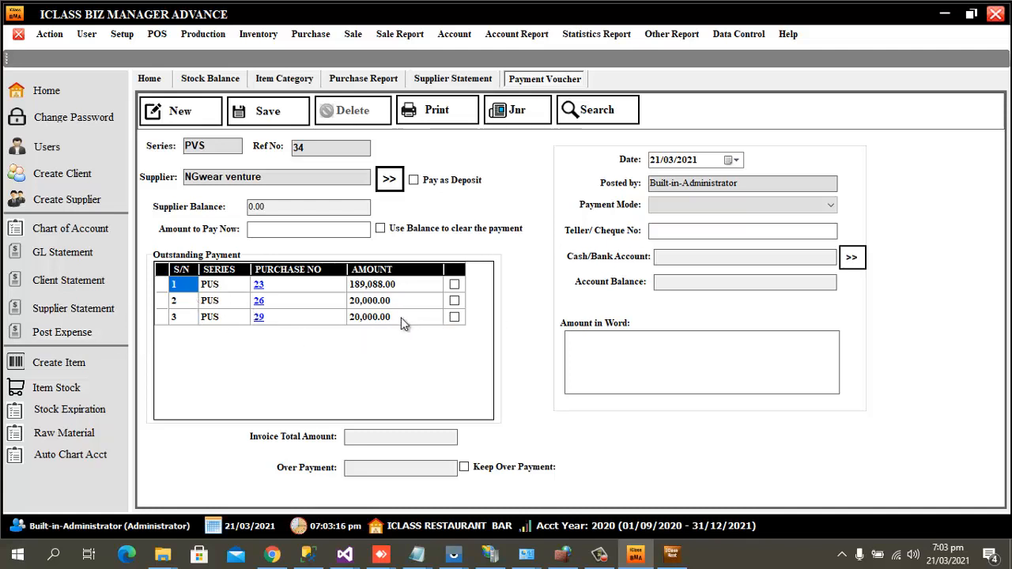
{"action": "left_click", "coordinate": [259, 320]}
{"action": "left_click", "coordinate": [637, 335]}
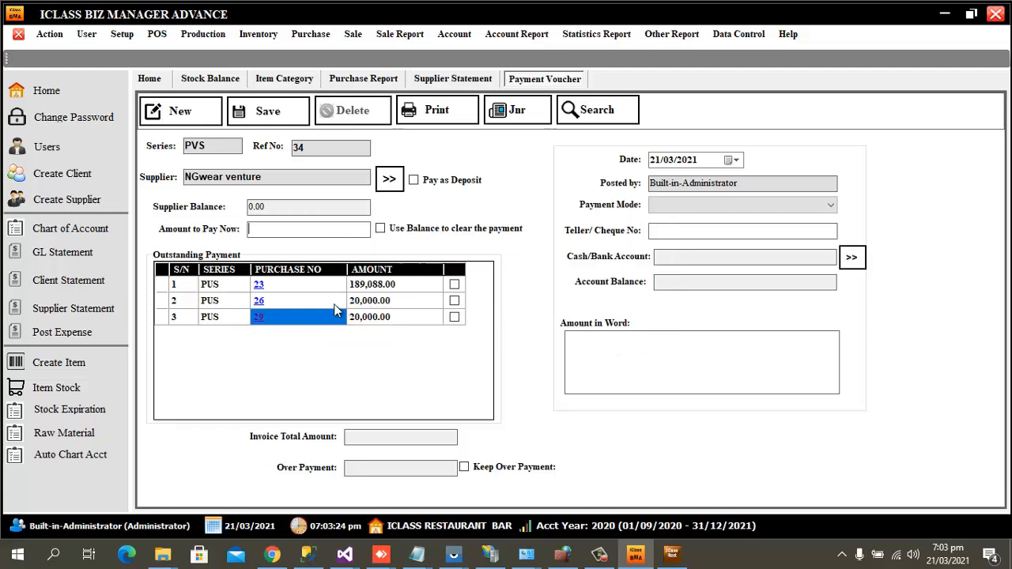
{"action": "type", "text": "1"}
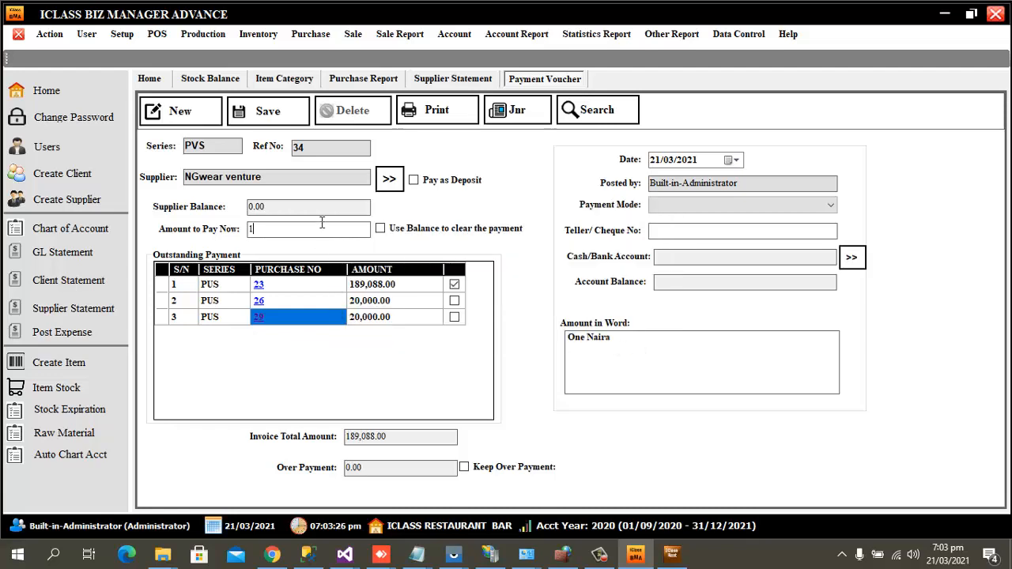
{"action": "left_click", "coordinate": [261, 324]}
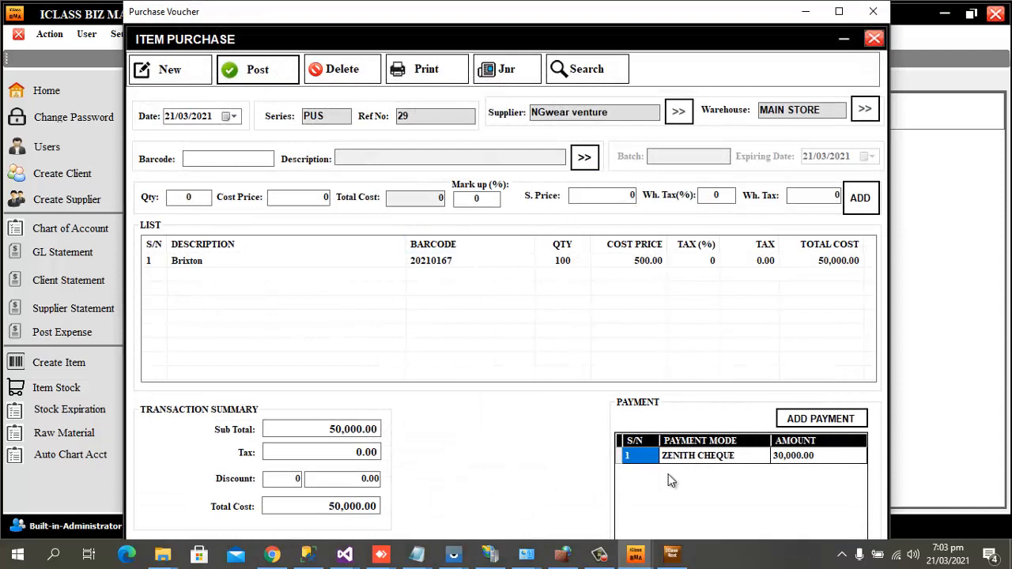
Close purchase 29, tick it for payment, and set the amount to 10000.
{"action": "left_click", "coordinate": [874, 38]}
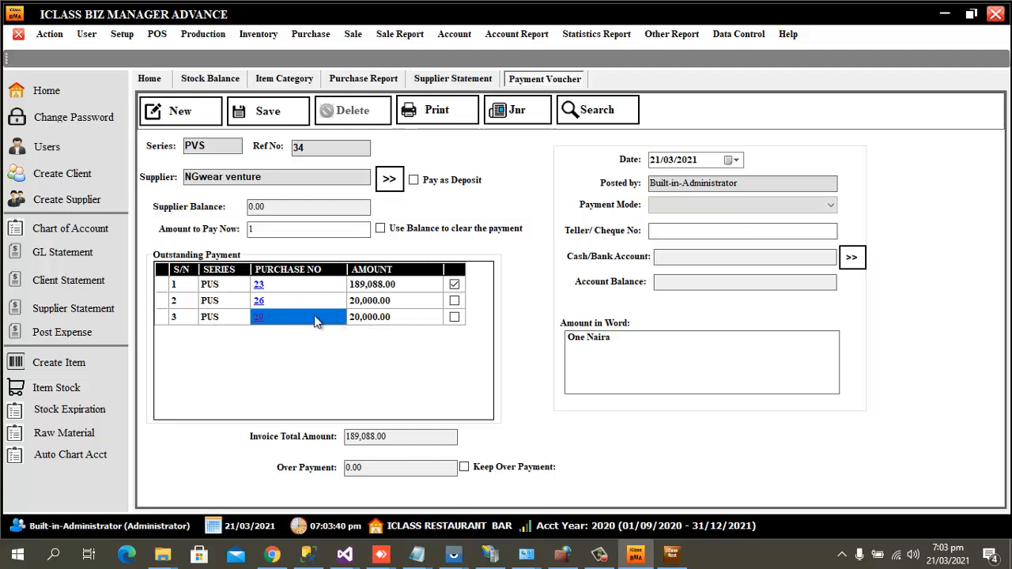
{"action": "left_click", "coordinate": [455, 317]}
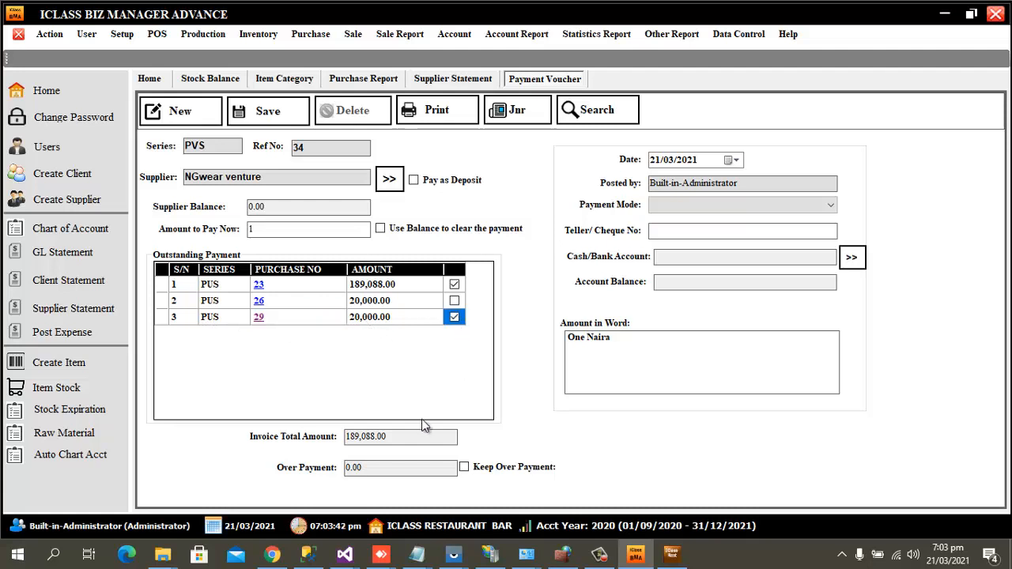
{"action": "left_click", "coordinate": [292, 228]}
{"action": "type", "text": "1000"}
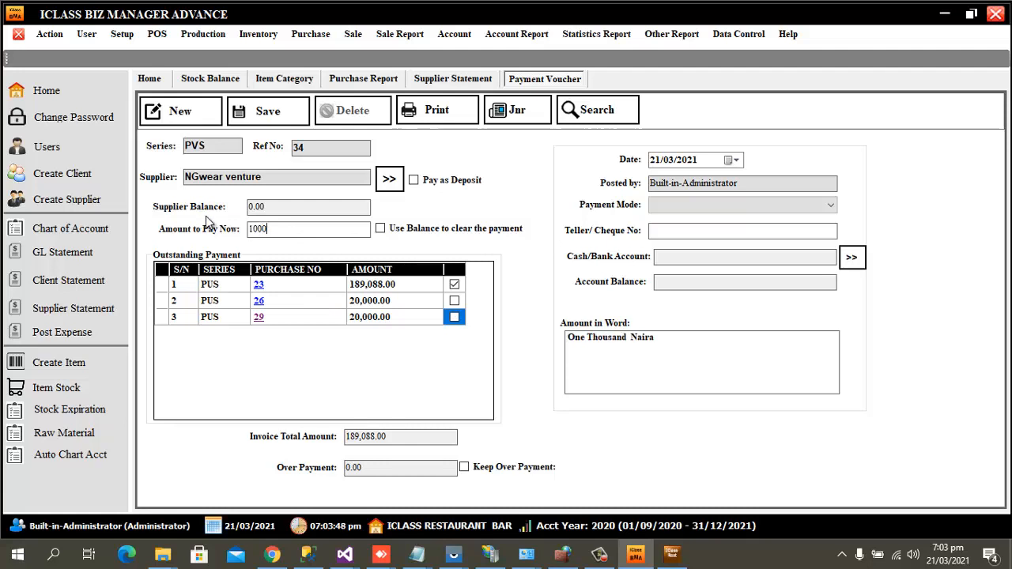
{"action": "type", "text": "0"}
Set payment mode CASH and account PETTY CASH, then save voucher PVS 34.
{"action": "left_click", "coordinate": [748, 207]}
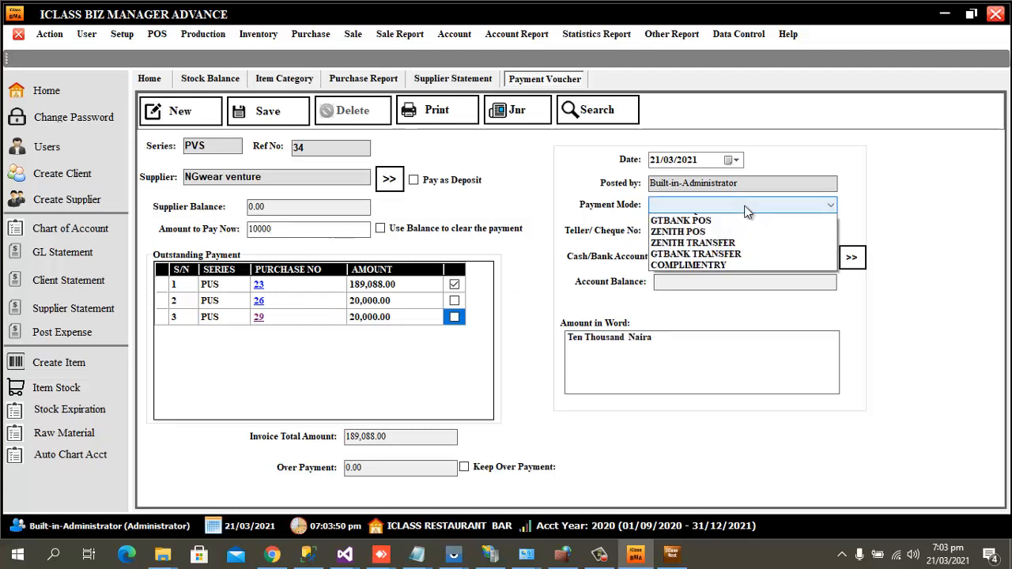
{"action": "left_click", "coordinate": [701, 220]}
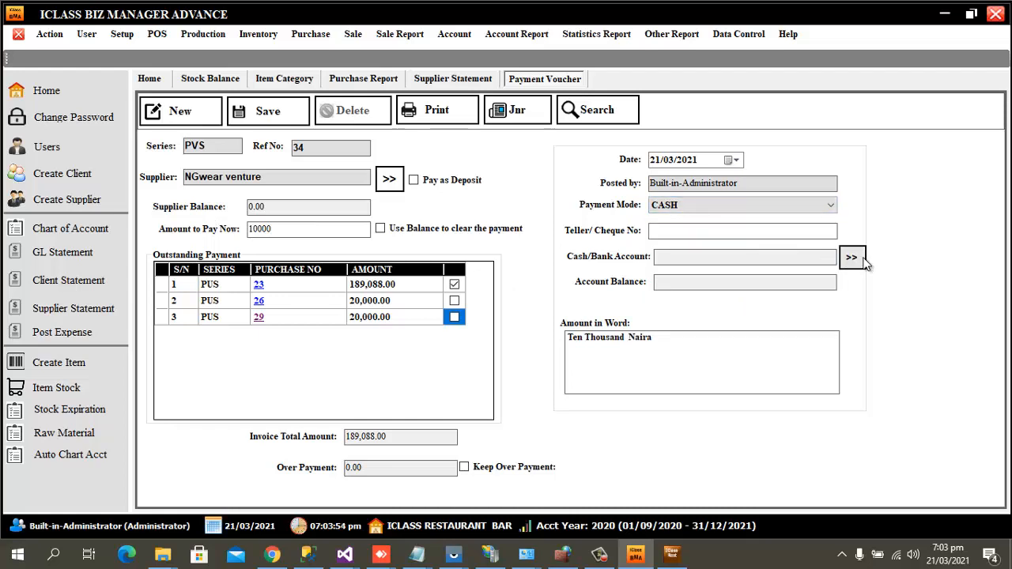
{"action": "left_click", "coordinate": [852, 258]}
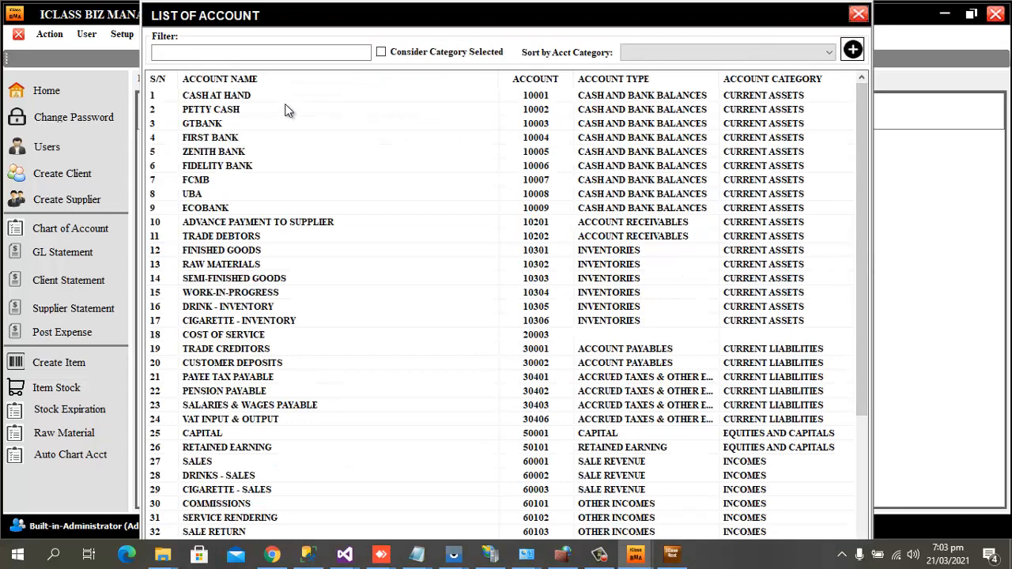
{"action": "left_click", "coordinate": [270, 53]}
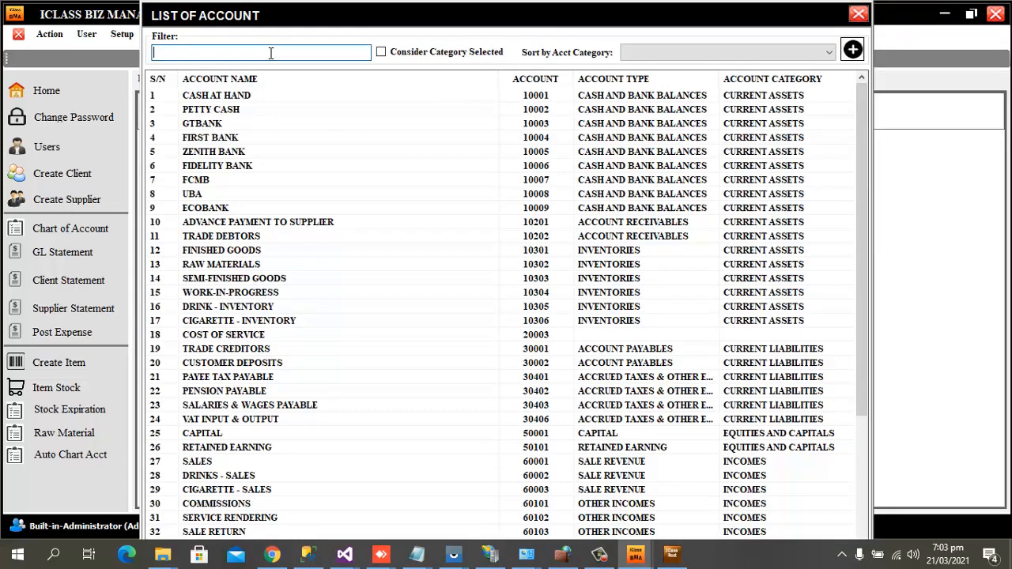
{"action": "type", "text": "pett"}
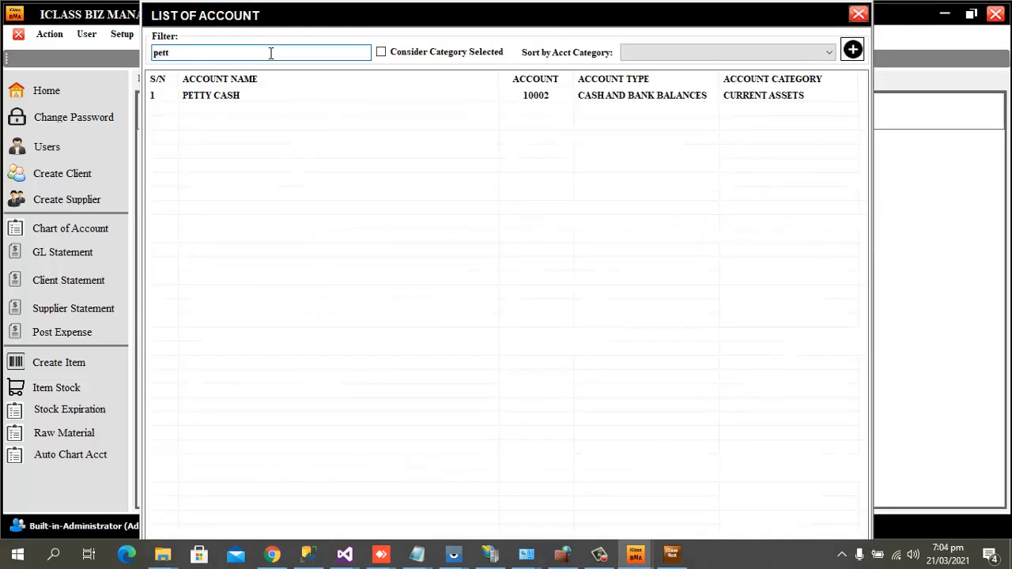
{"action": "double_click", "coordinate": [205, 100]}
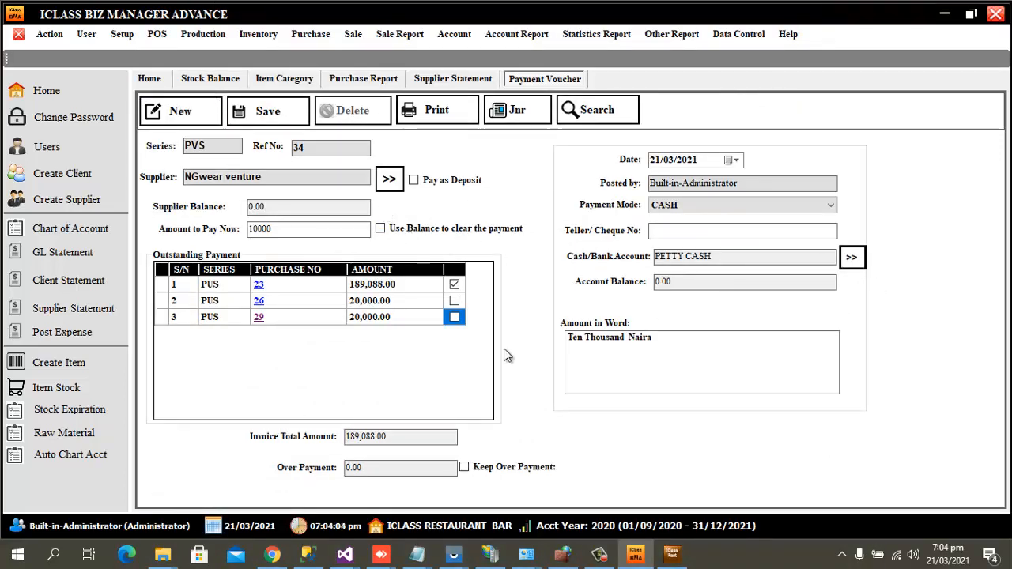
{"action": "left_click", "coordinate": [269, 111]}
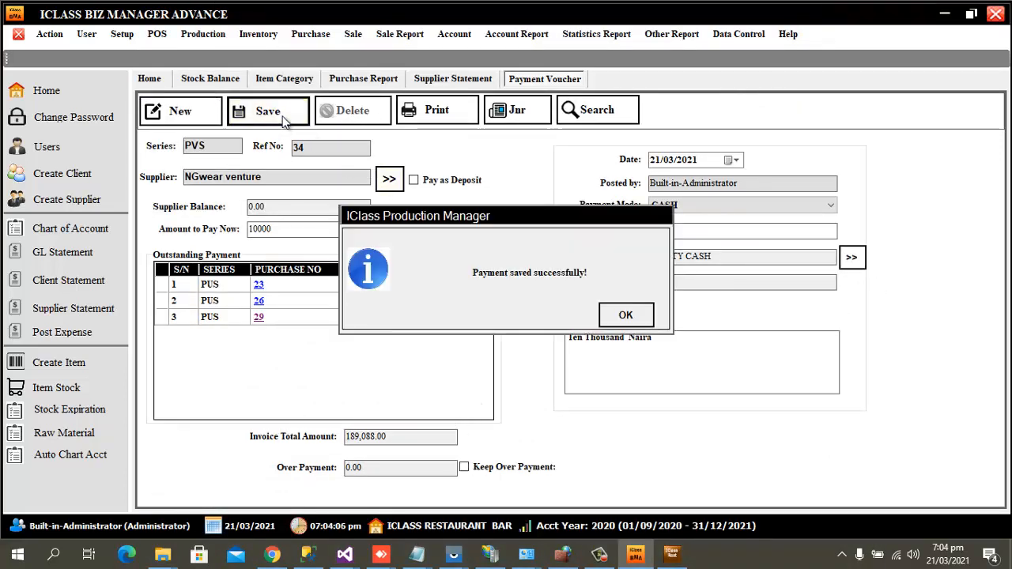
Delete saved voucher PVS 34 and start a fresh payment voucher.
{"action": "left_click", "coordinate": [649, 315]}
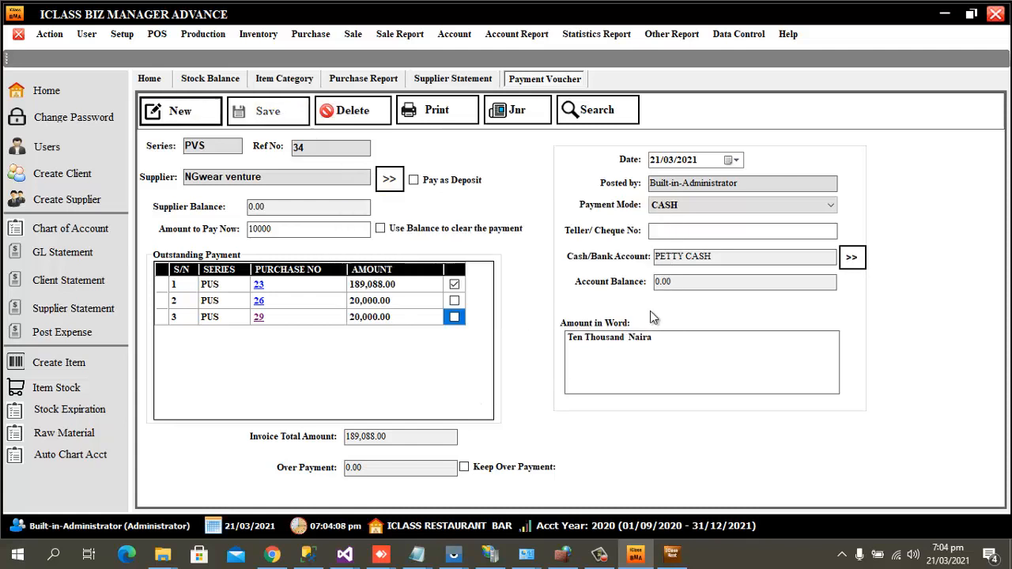
{"action": "left_click", "coordinate": [455, 318]}
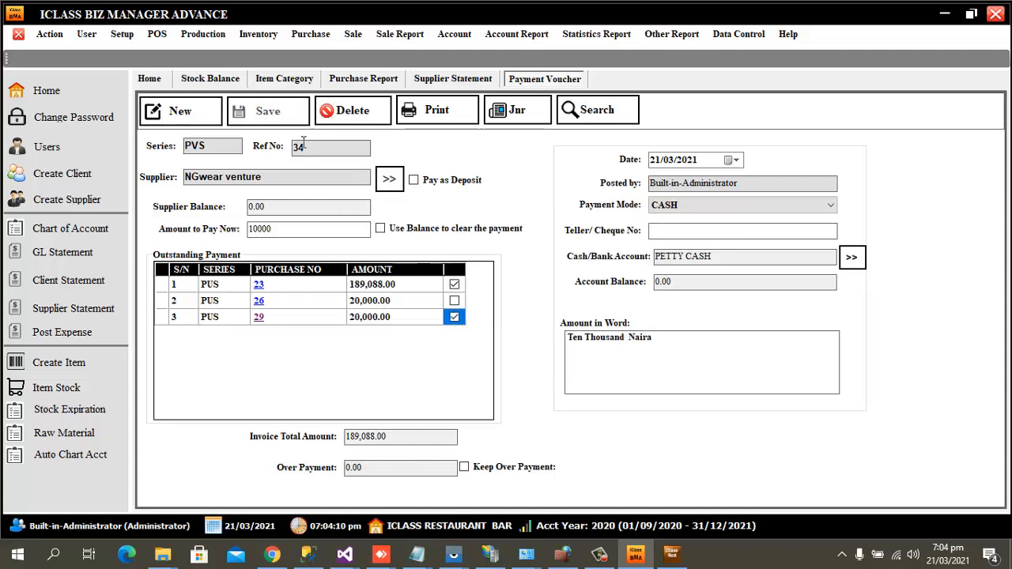
{"action": "left_click", "coordinate": [356, 117]}
{"action": "left_click", "coordinate": [576, 316]}
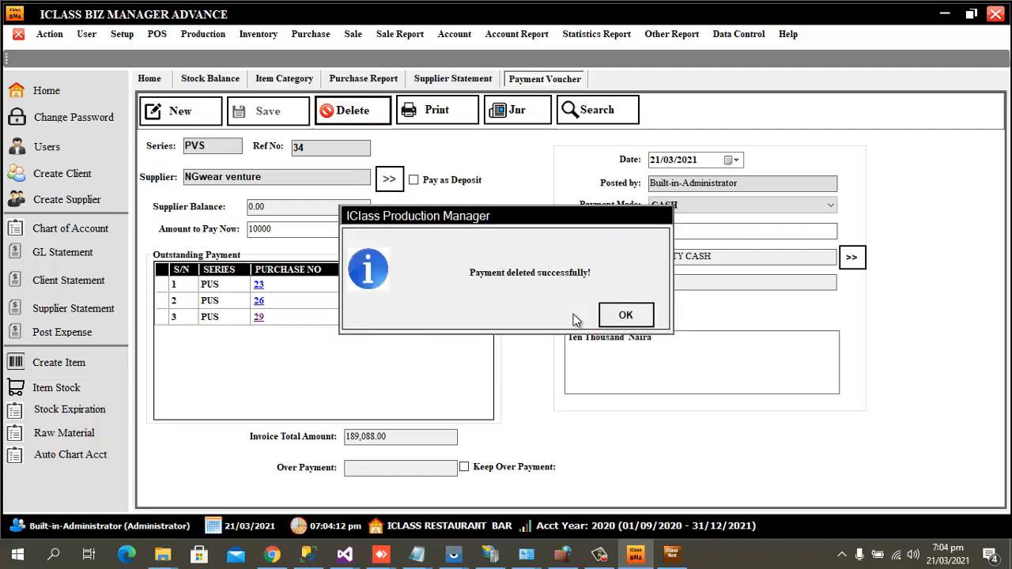
{"action": "left_click", "coordinate": [625, 316]}
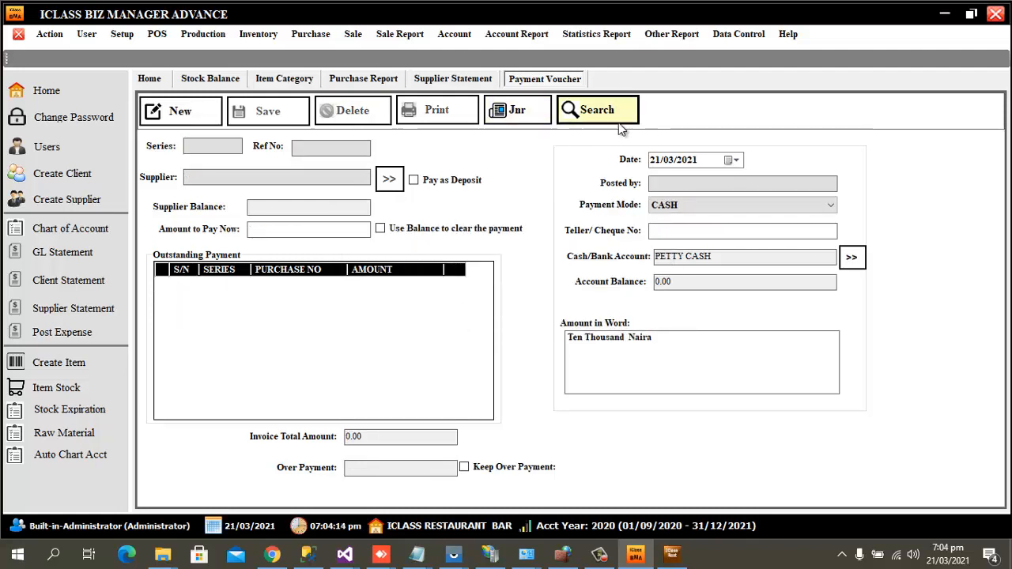
{"action": "left_click", "coordinate": [202, 119]}
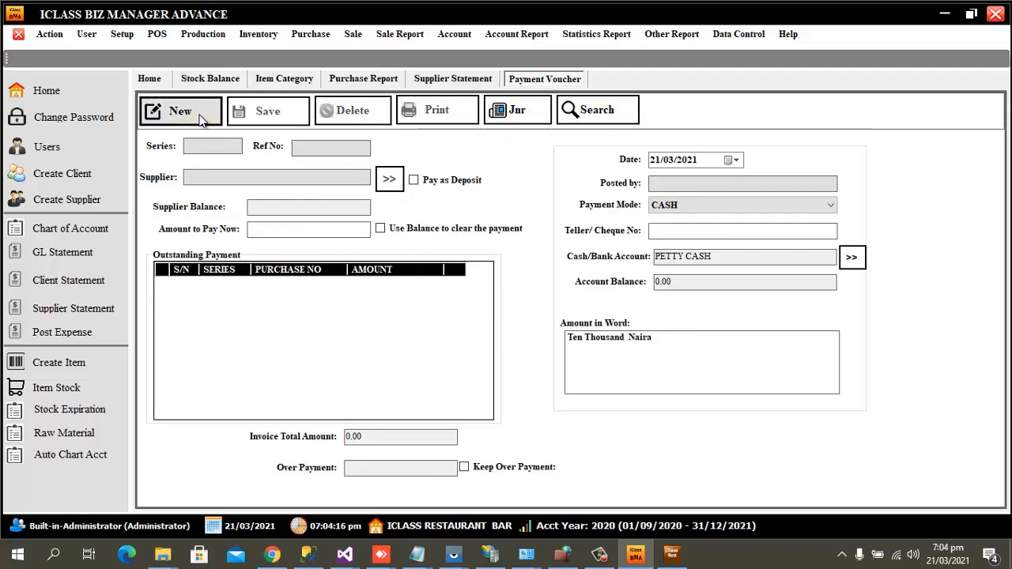
Pay NGwear venture 10000 against purchase 29 only, unticking purchase 23.
{"action": "left_click", "coordinate": [389, 179]}
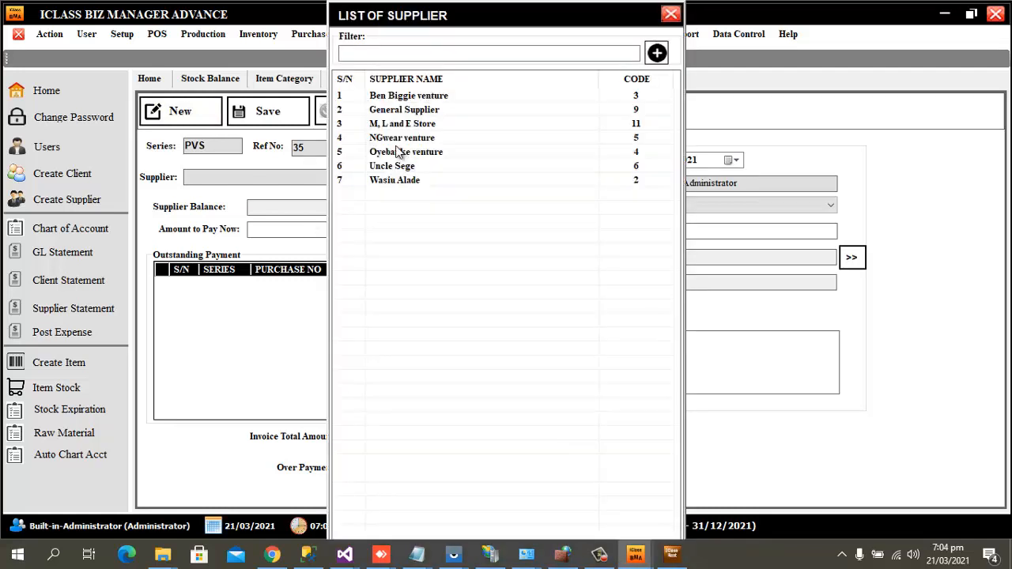
{"action": "double_click", "coordinate": [399, 139]}
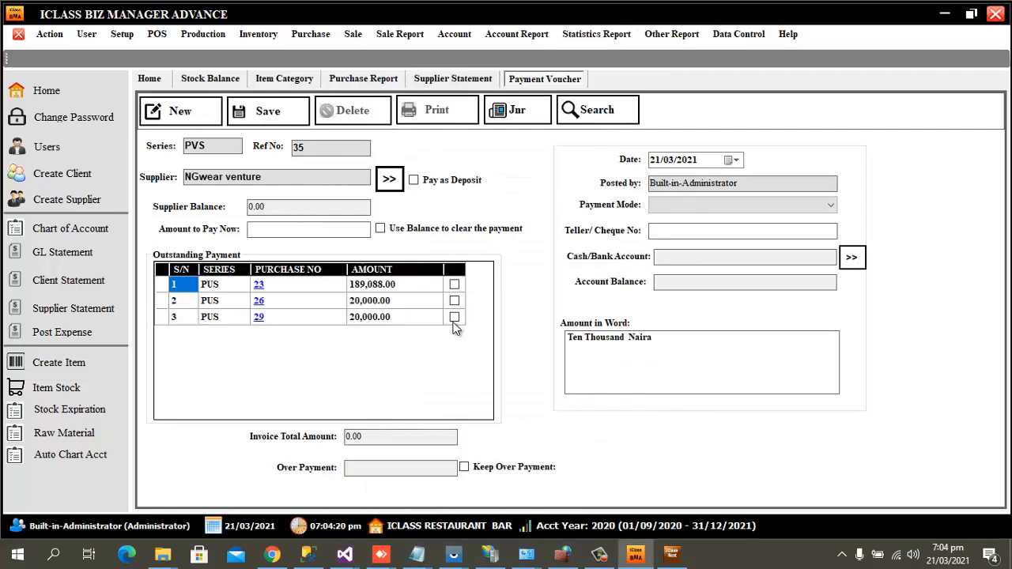
{"action": "left_click", "coordinate": [455, 317]}
{"action": "left_click", "coordinate": [644, 339]}
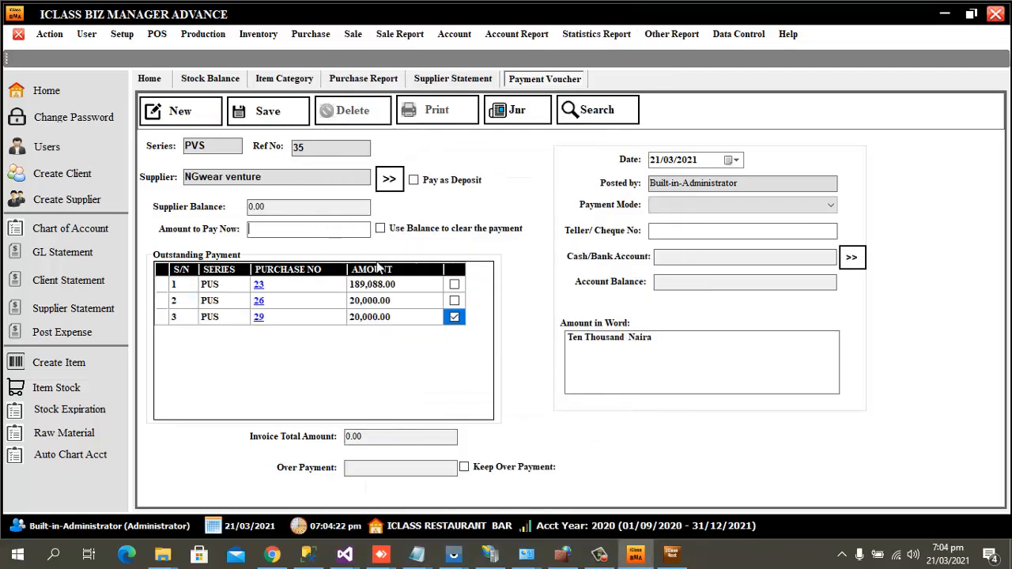
{"action": "left_click", "coordinate": [309, 231]}
{"action": "type", "text": "10000"}
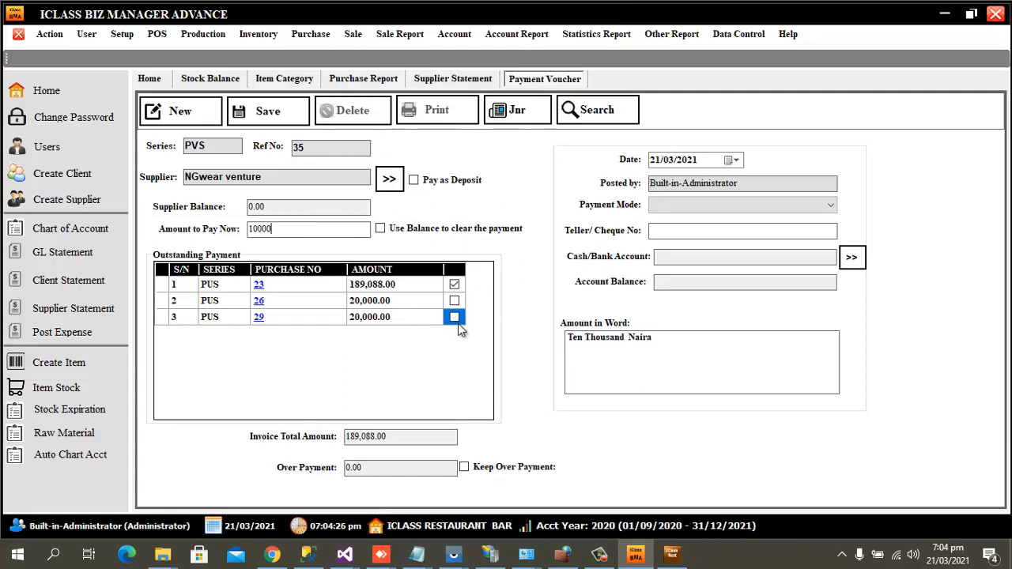
{"action": "left_click", "coordinate": [454, 284]}
{"action": "left_click", "coordinate": [455, 317]}
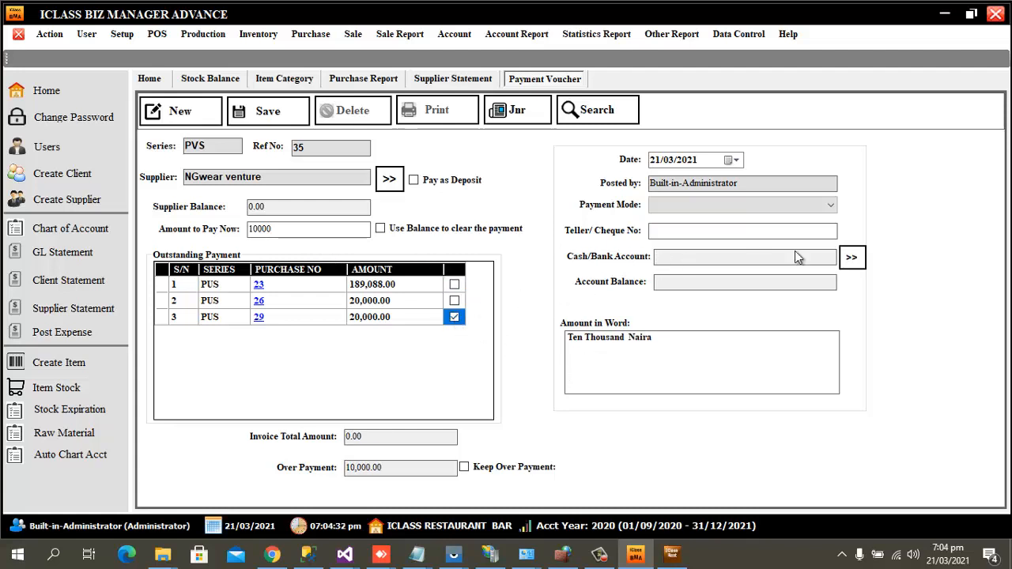
Set payment mode CASH from PETTY CASH and save the voucher as PVS 35.
{"action": "left_click", "coordinate": [791, 205]}
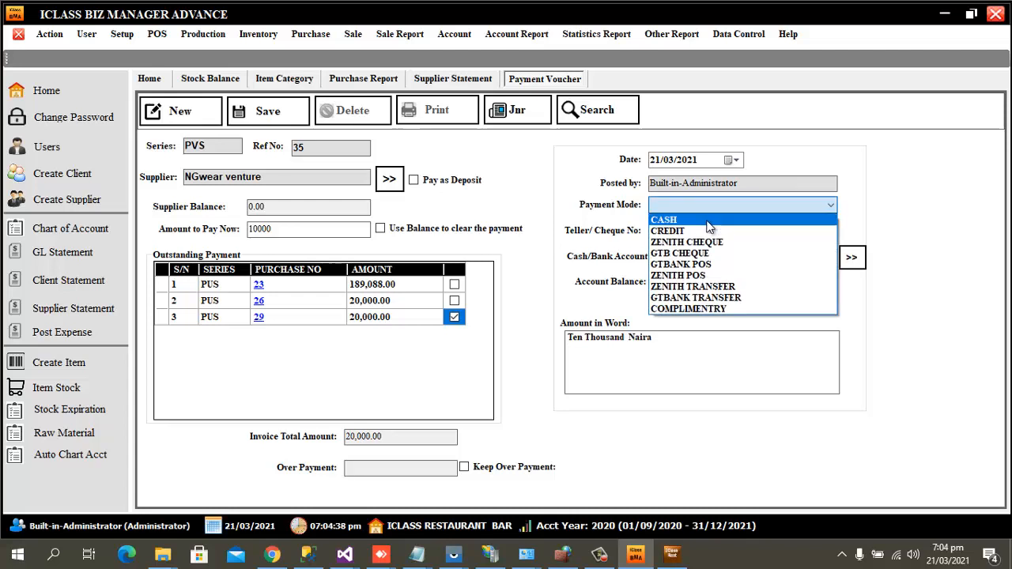
{"action": "left_click", "coordinate": [708, 222]}
{"action": "left_click", "coordinate": [854, 265]}
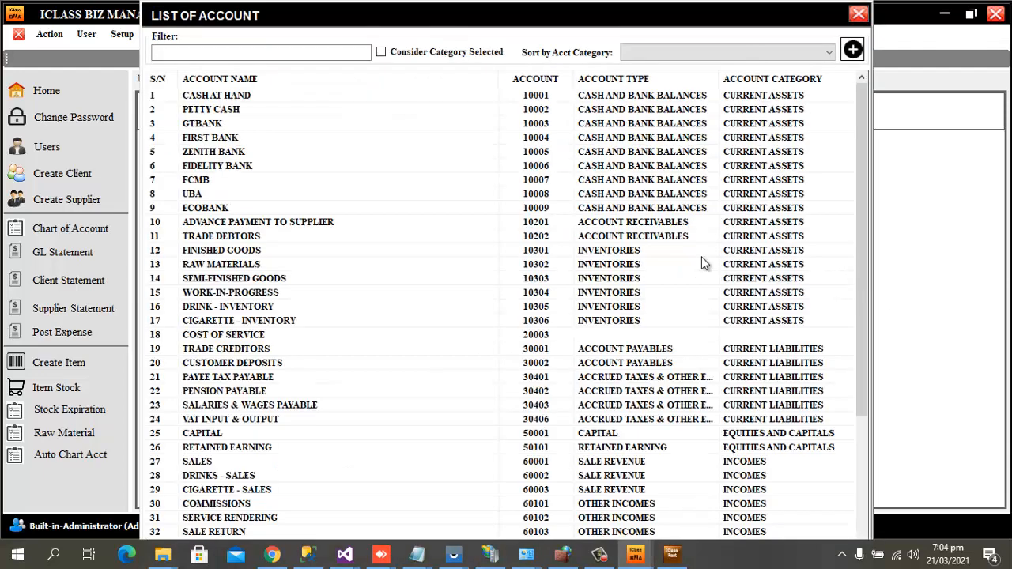
{"action": "left_click", "coordinate": [244, 56]}
{"action": "type", "text": "pet"}
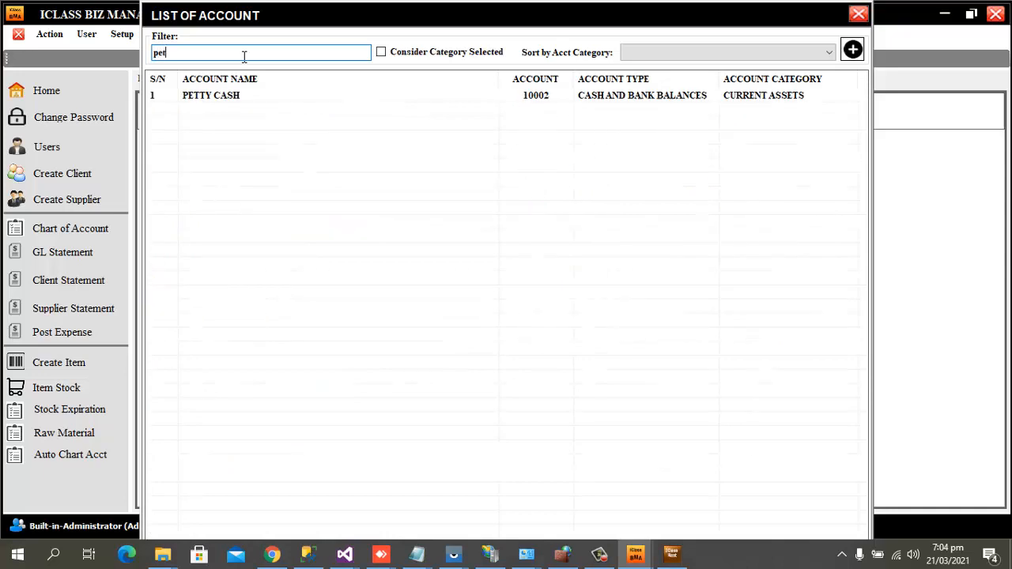
{"action": "double_click", "coordinate": [208, 99]}
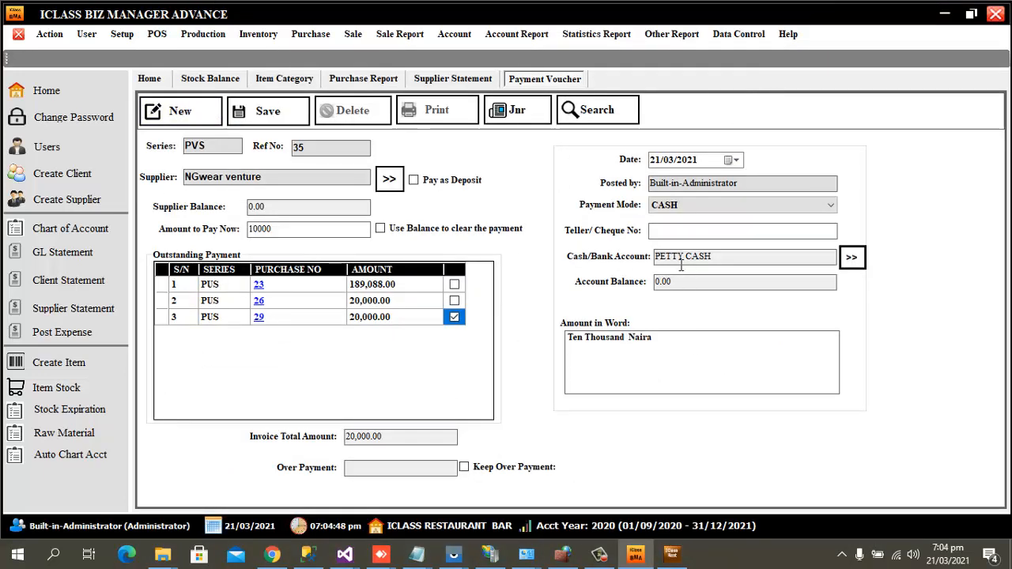
{"action": "left_click", "coordinate": [286, 121]}
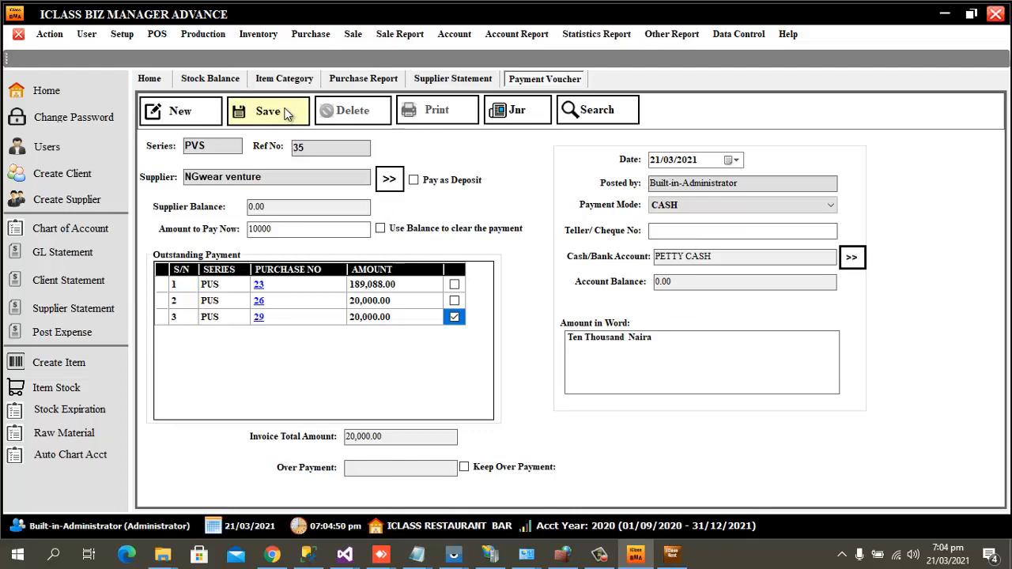
Close the PVS 35 preview showing 10,000.00 against PUS 29 and go to Supplier Statement.
{"action": "left_click", "coordinate": [625, 314]}
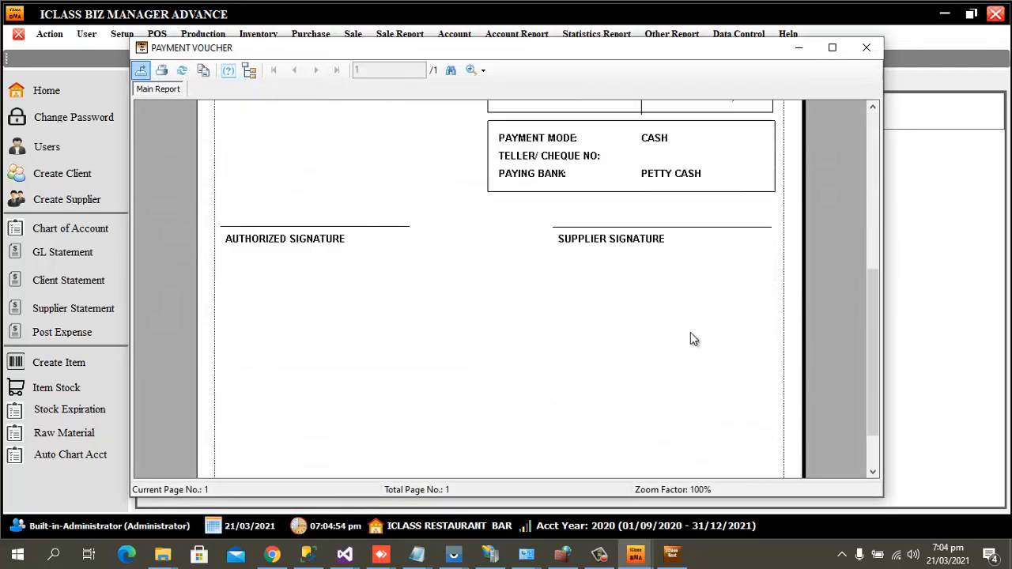
{"action": "left_click", "coordinate": [867, 48]}
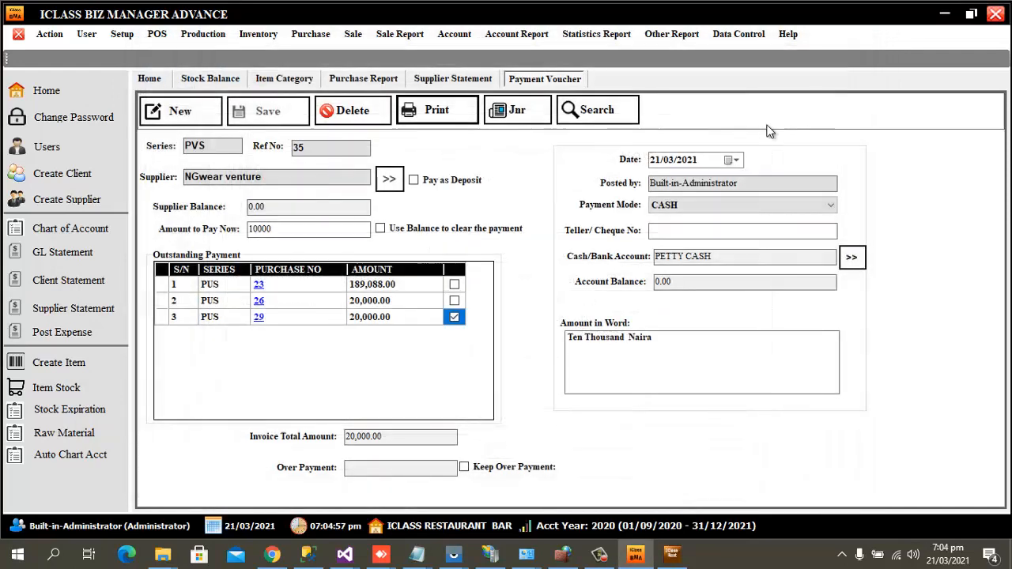
{"action": "left_click", "coordinate": [463, 83]}
Review NGwear venture's statement with PVS-35 and a 10,000.00 end balance, then go to Stock Balance.
{"action": "left_click", "coordinate": [199, 114]}
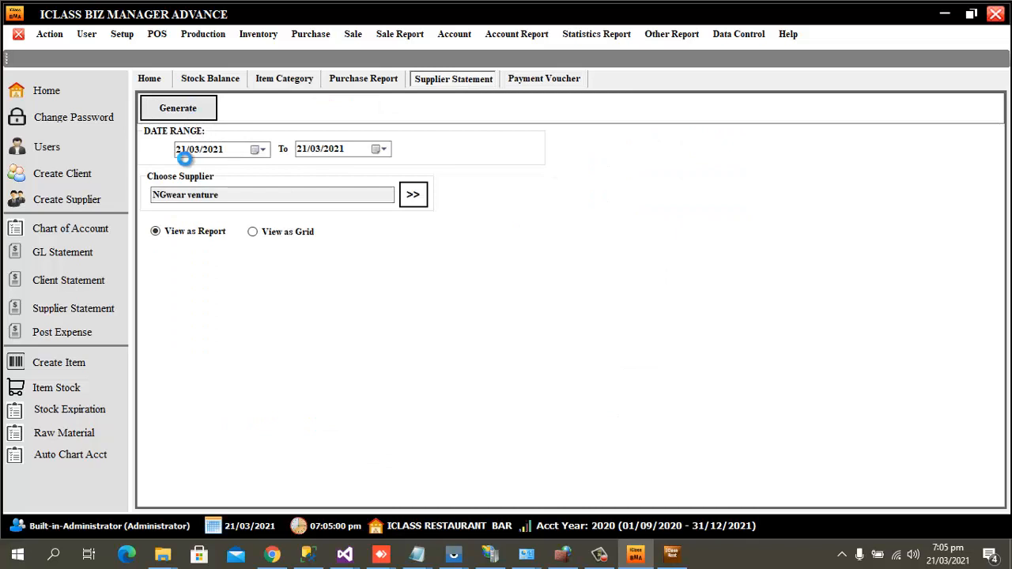
{"action": "scroll", "coordinate": [734, 336], "scroll_direction": "down", "scroll_amount": 3}
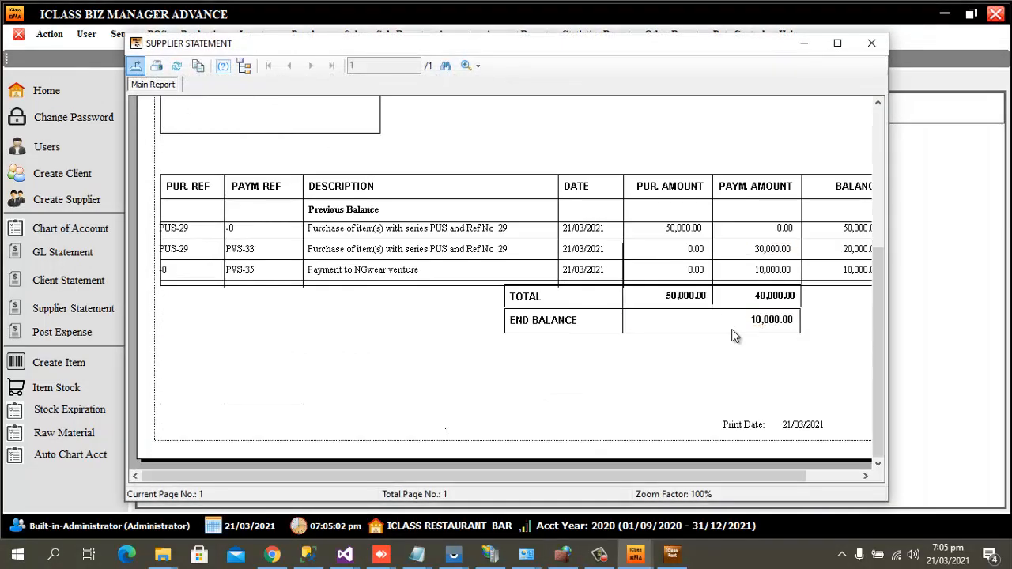
{"action": "left_click", "coordinate": [872, 44]}
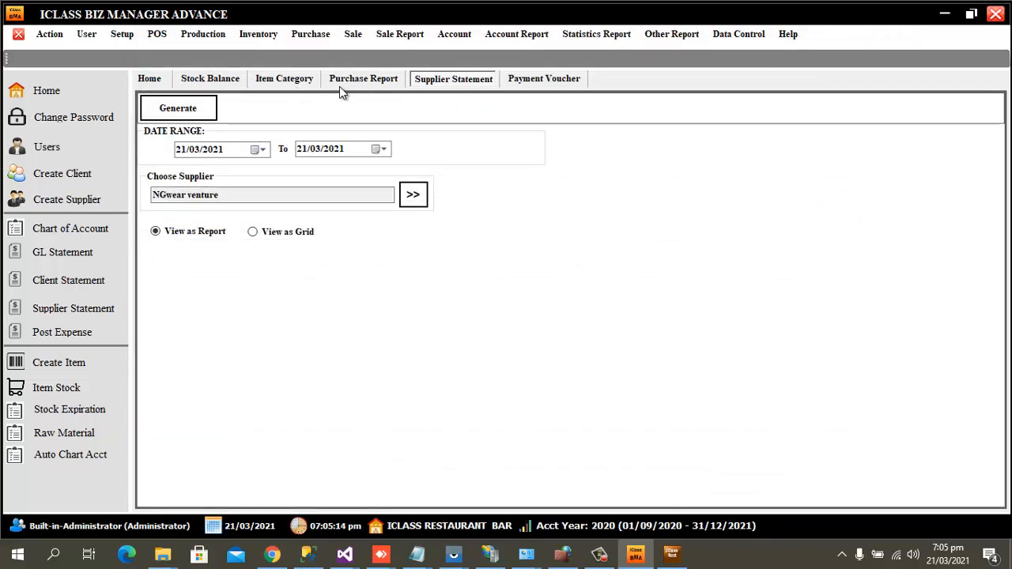
{"action": "left_click", "coordinate": [212, 80]}
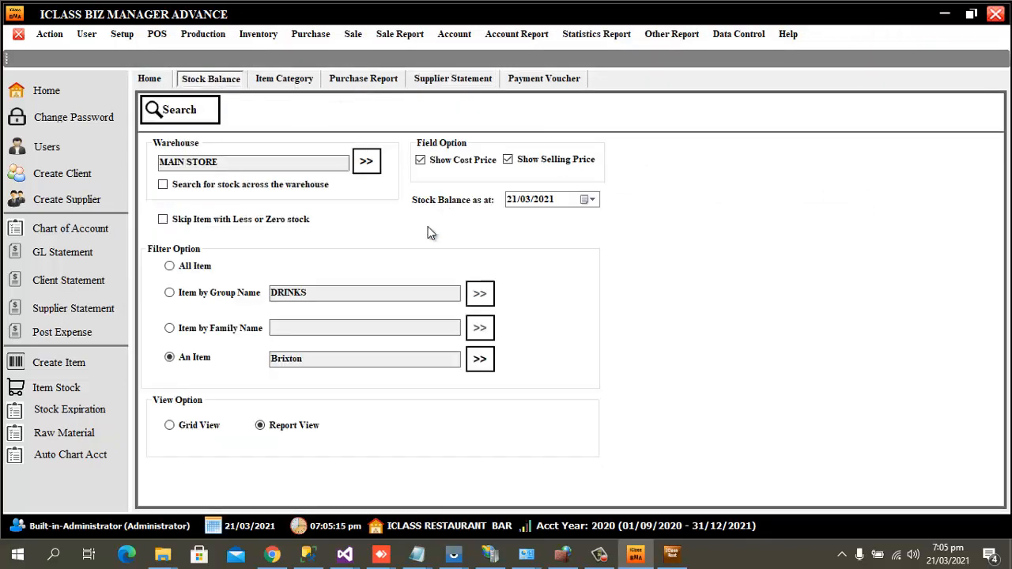
Check Brixton's stock report: 100 units in MAIN STORE, 500.00 cost, 900.00 price.
{"action": "left_click", "coordinate": [182, 112]}
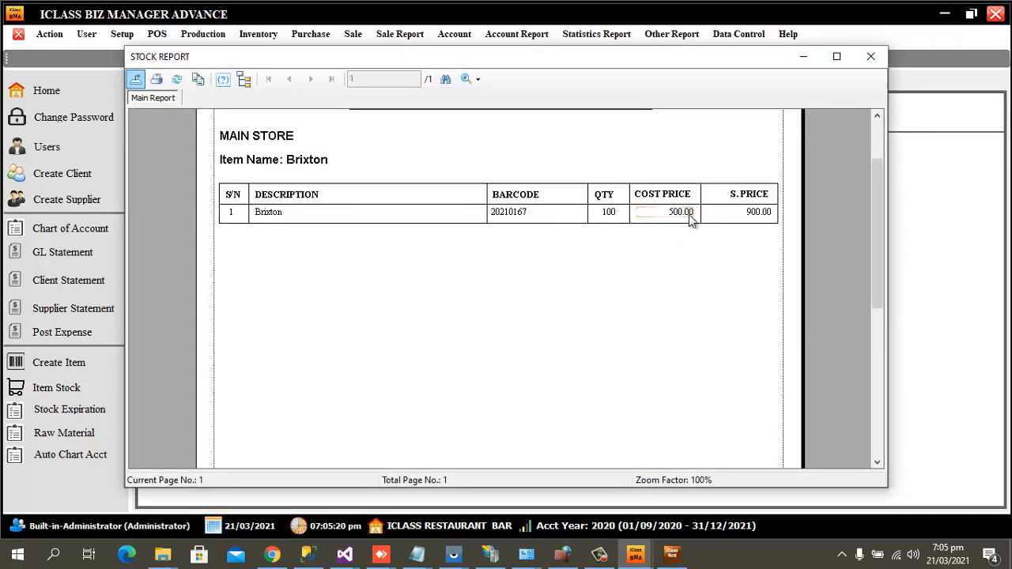
{"action": "left_click", "coordinate": [869, 62]}
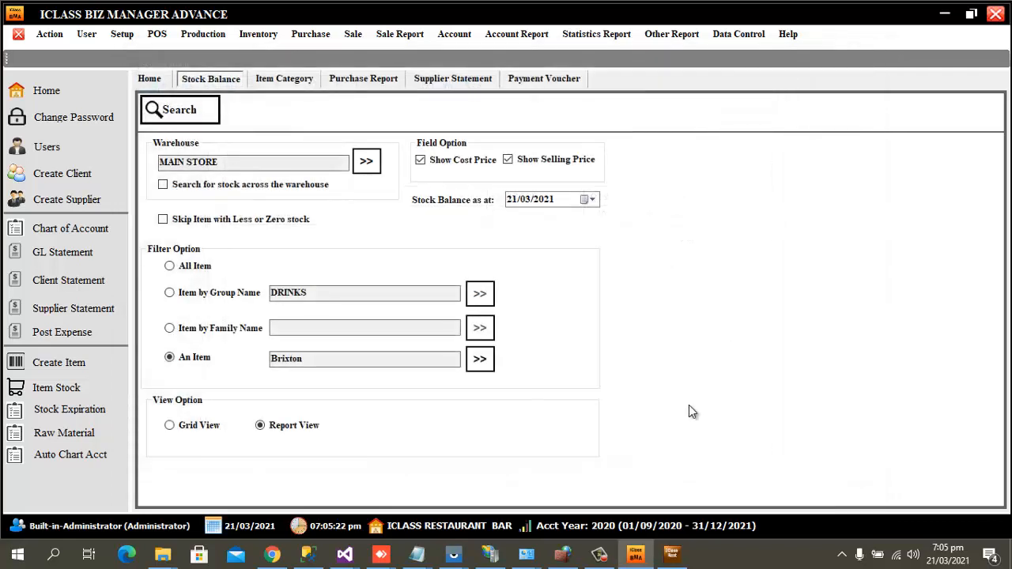
Bring up Restaurant POS, log in as administrator, then log out.
{"action": "mouse_move", "coordinate": [685, 559]}
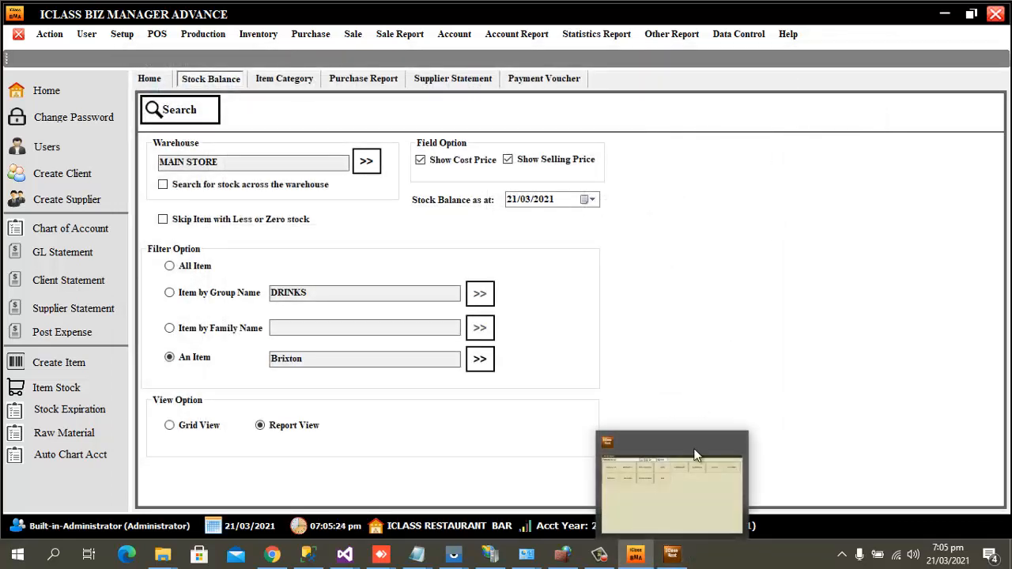
{"action": "left_click", "coordinate": [697, 526]}
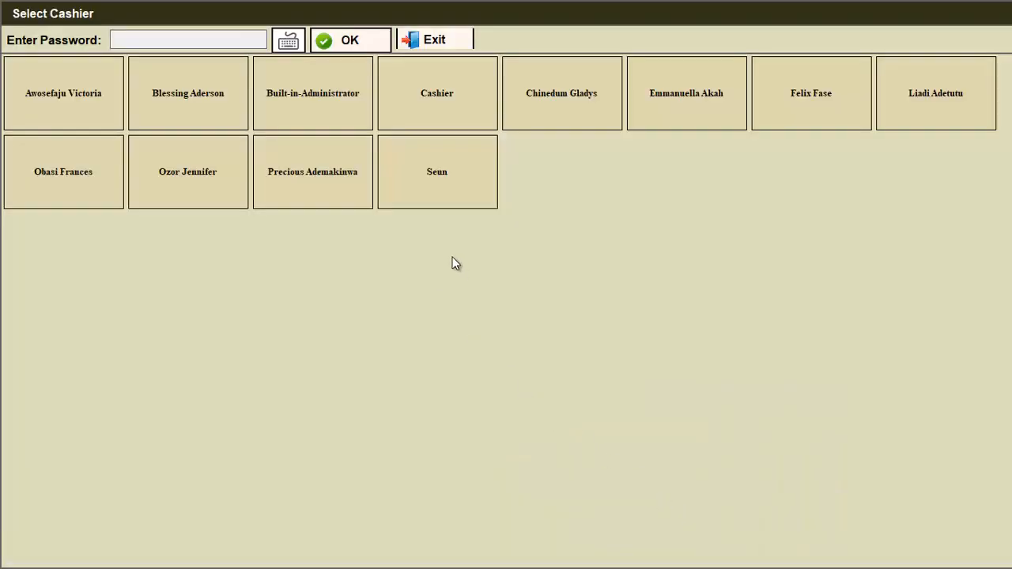
{"action": "left_click", "coordinate": [343, 106]}
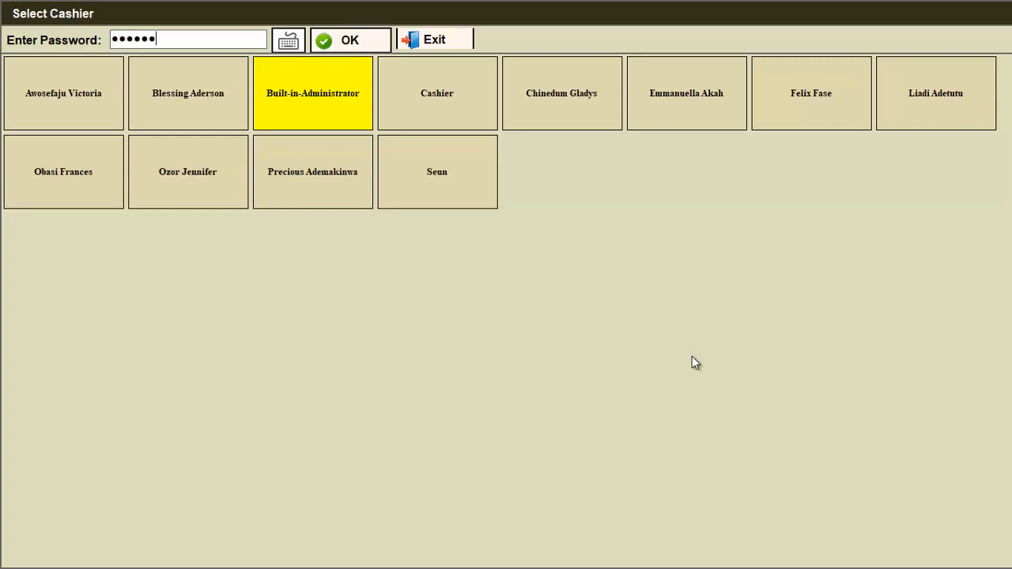
{"action": "key", "text": "Return"}
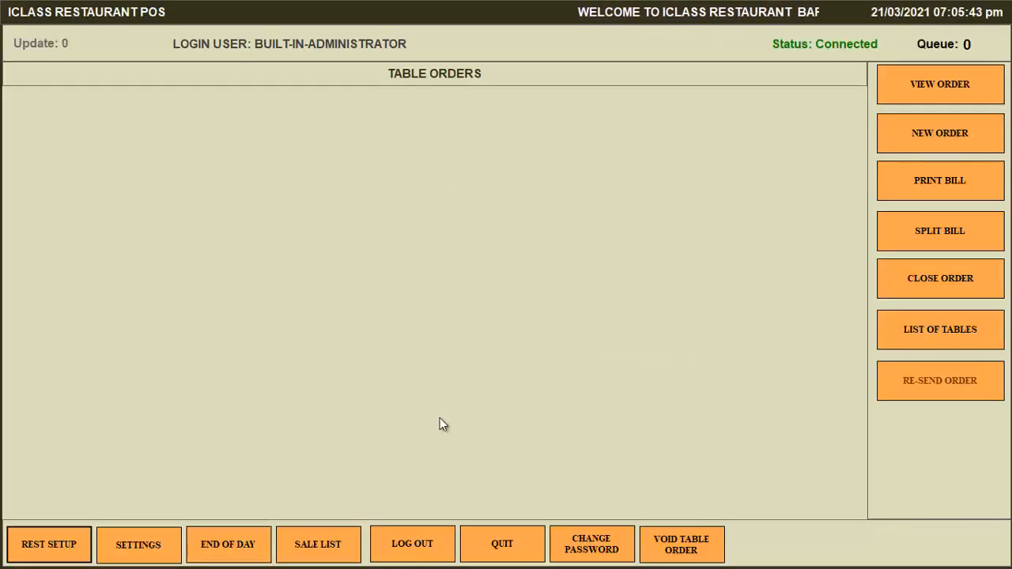
{"action": "left_click", "coordinate": [429, 545]}
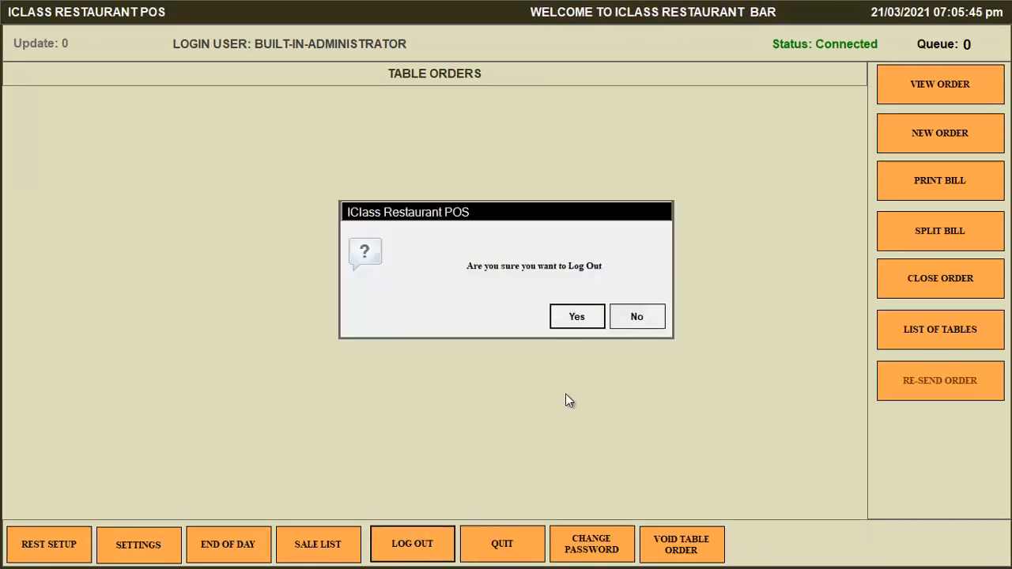
{"action": "left_click", "coordinate": [577, 320]}
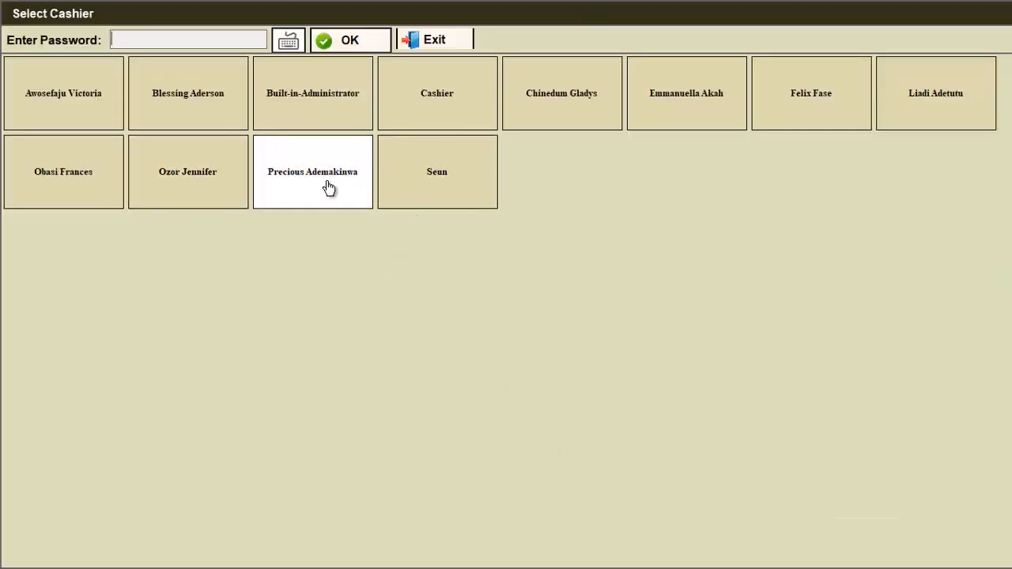
Log in with the waiter's cashier account and start a new ROOF TOP POS order.
{"action": "left_click", "coordinate": [788, 102]}
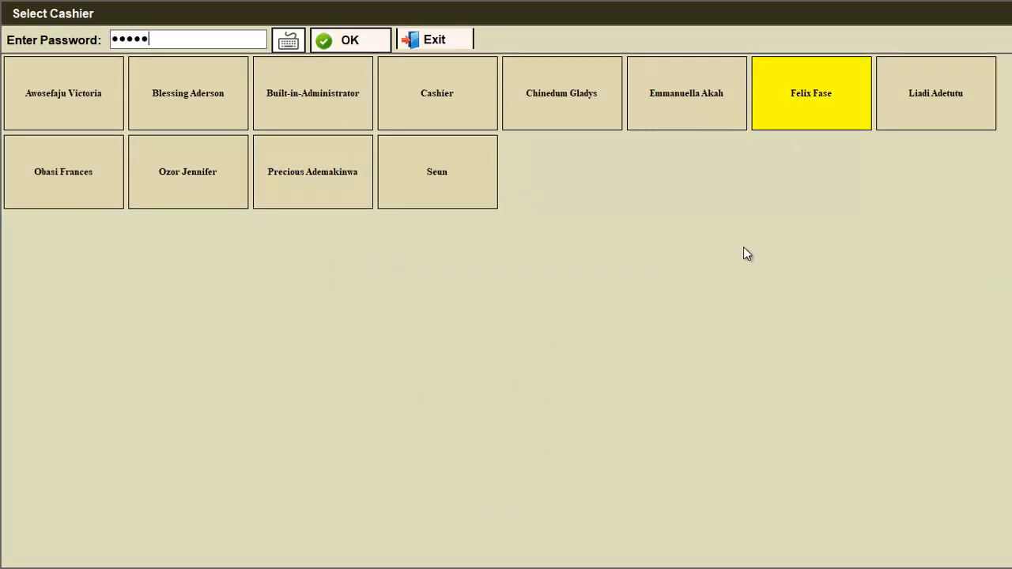
{"action": "key", "text": "Return"}
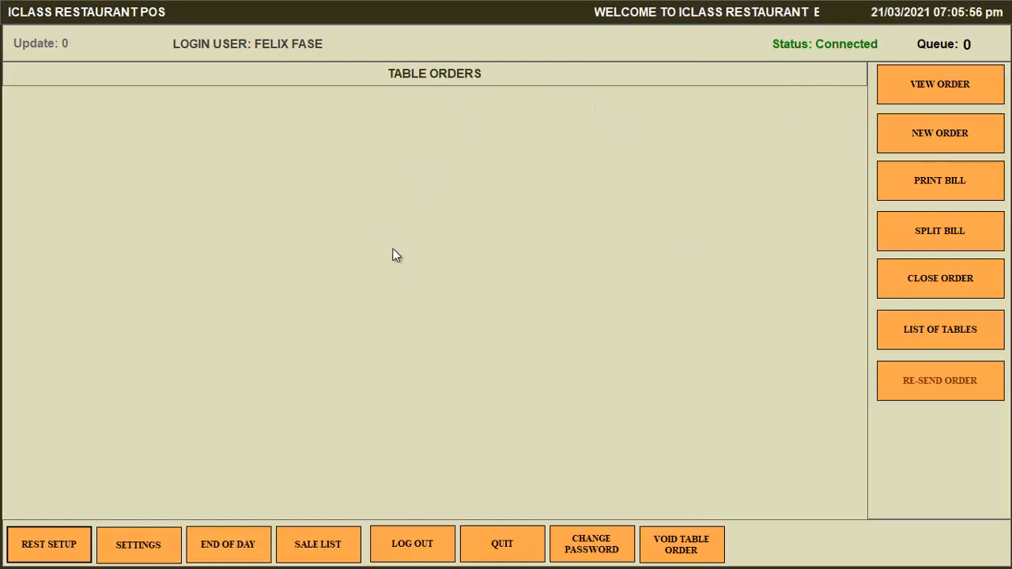
{"action": "left_click", "coordinate": [928, 150]}
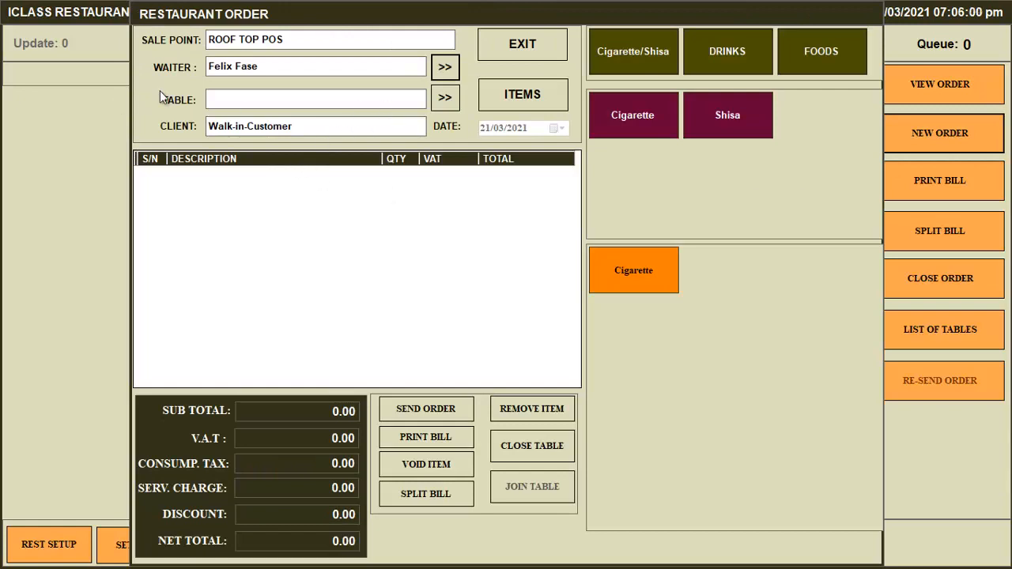
Assign the new order to table 20.
{"action": "left_click", "coordinate": [440, 98]}
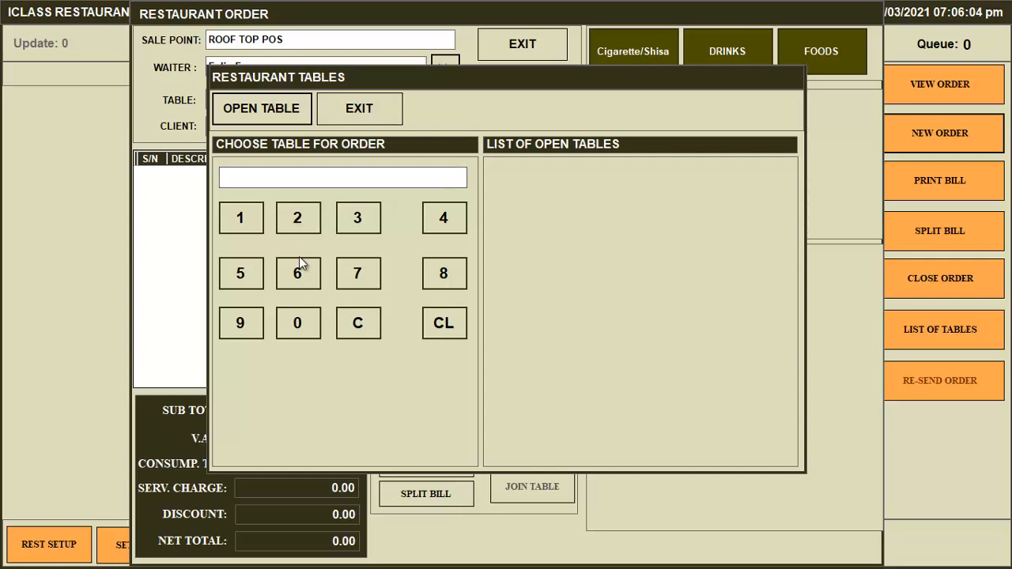
{"action": "left_click", "coordinate": [292, 205]}
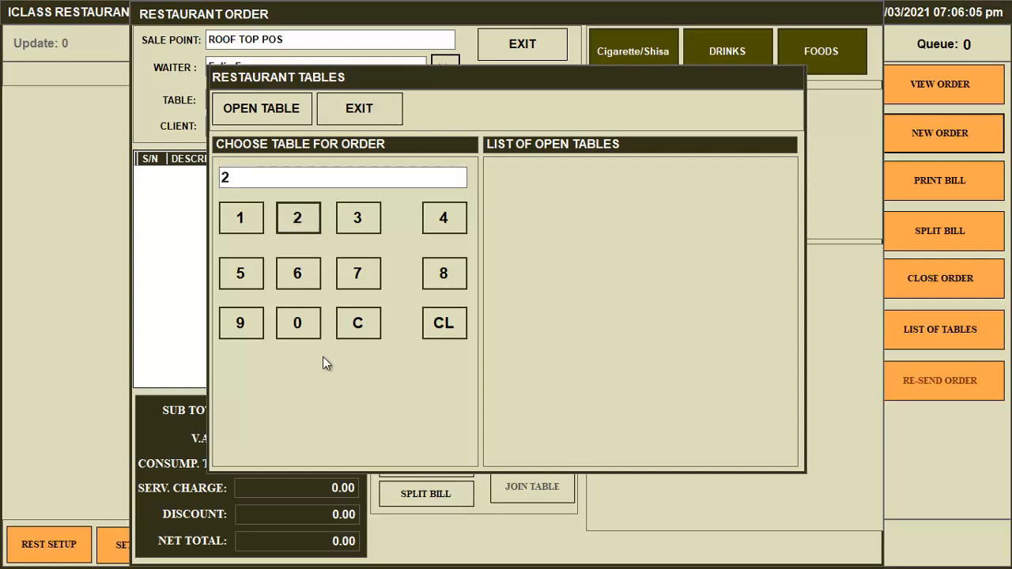
{"action": "left_click", "coordinate": [297, 324]}
{"action": "left_click", "coordinate": [277, 115]}
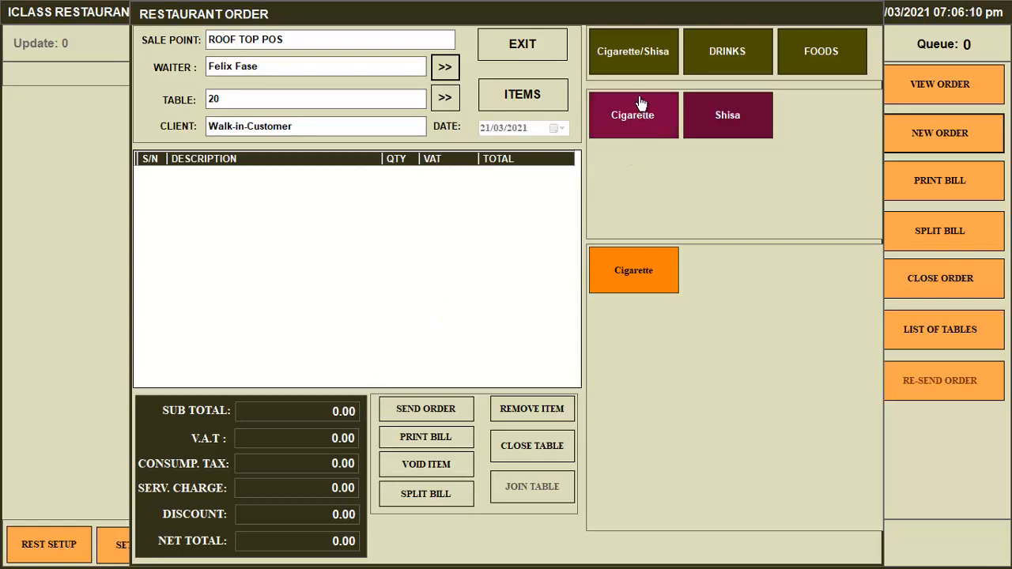
Add Coke (500.00) and Brixton to table 20's order, select the Brixton line, show FOODS.
{"action": "left_click", "coordinate": [737, 57]}
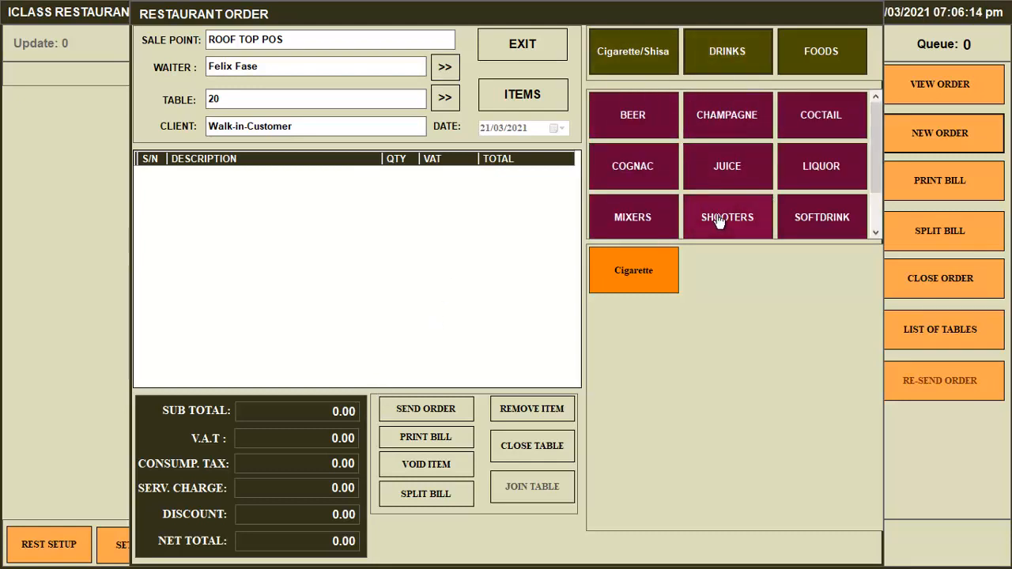
{"action": "scroll", "coordinate": [817, 208], "scroll_direction": "down", "scroll_amount": 1}
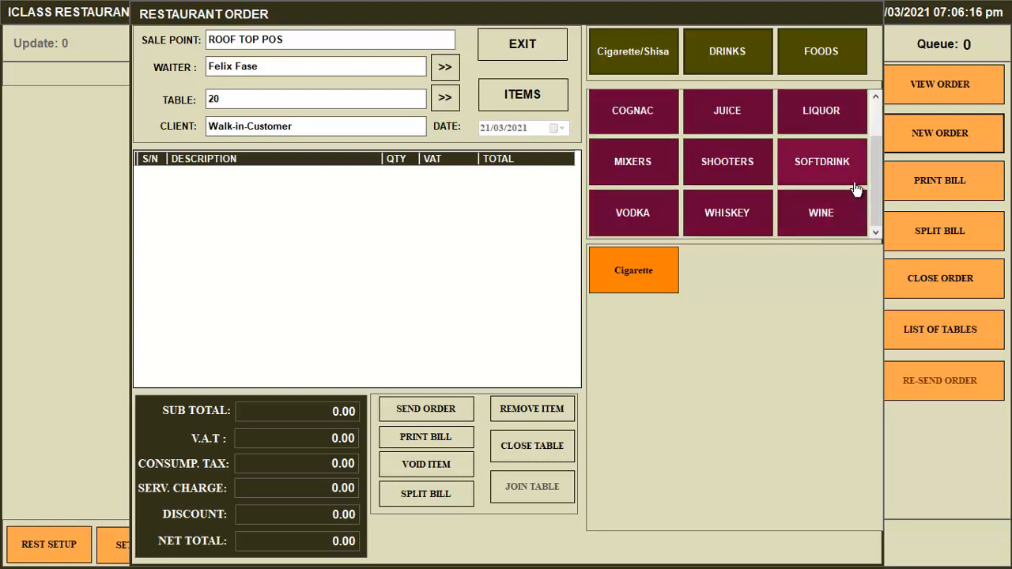
{"action": "scroll", "coordinate": [850, 189], "scroll_direction": "up", "scroll_amount": 1}
{"action": "scroll", "coordinate": [822, 188], "scroll_direction": "down", "scroll_amount": 1}
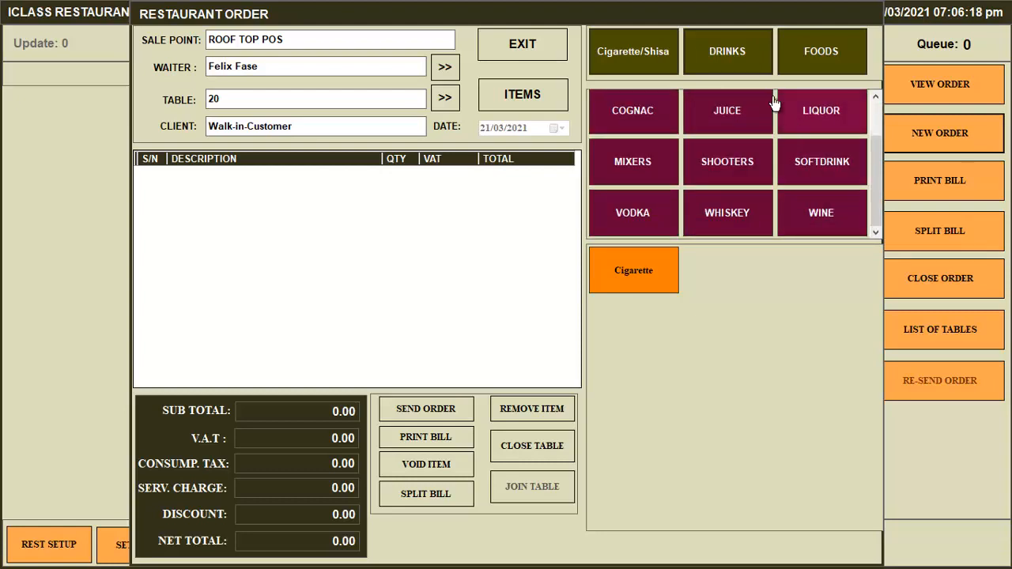
{"action": "left_click", "coordinate": [815, 170]}
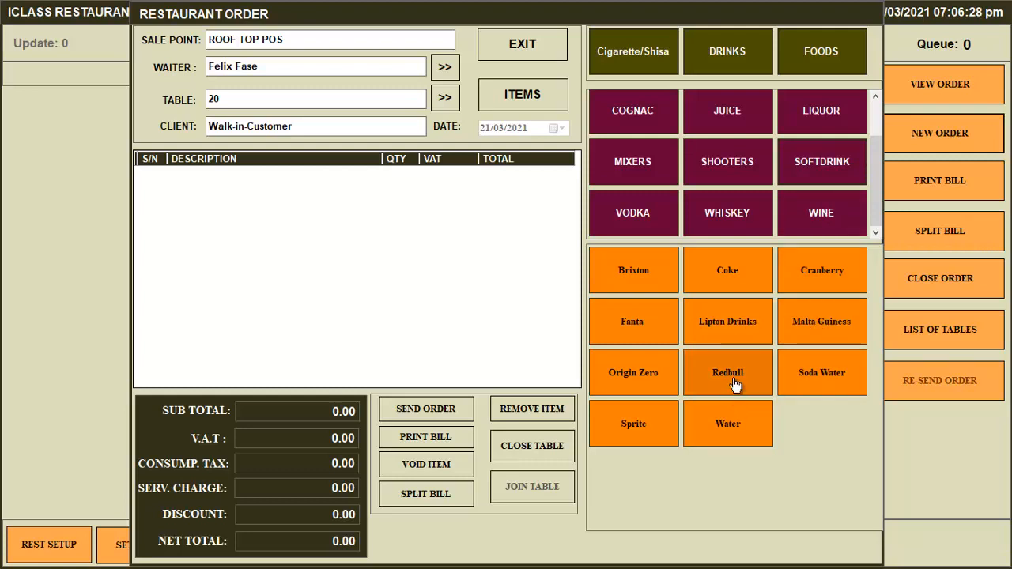
{"action": "left_click", "coordinate": [744, 276]}
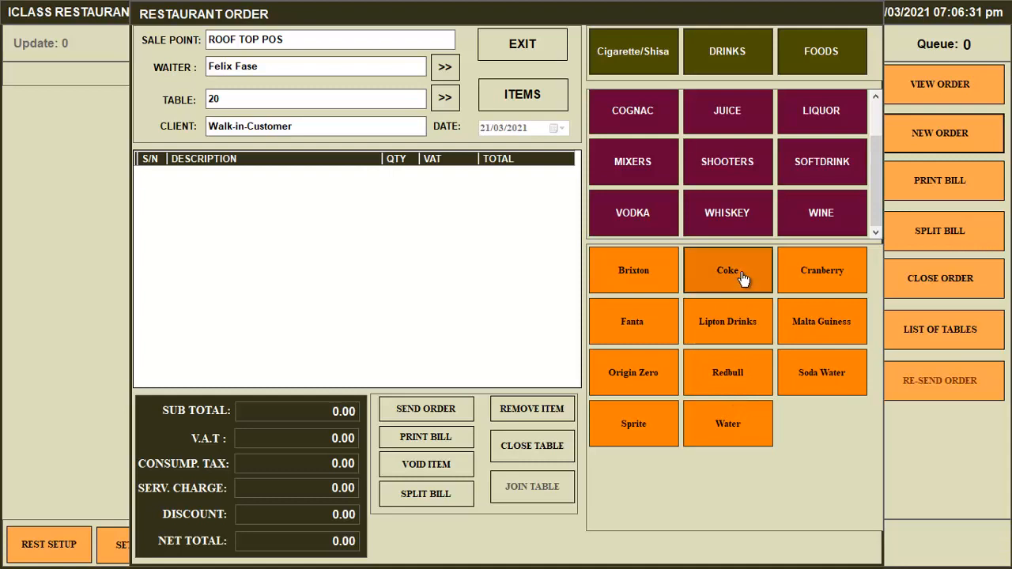
{"action": "left_click", "coordinate": [643, 280]}
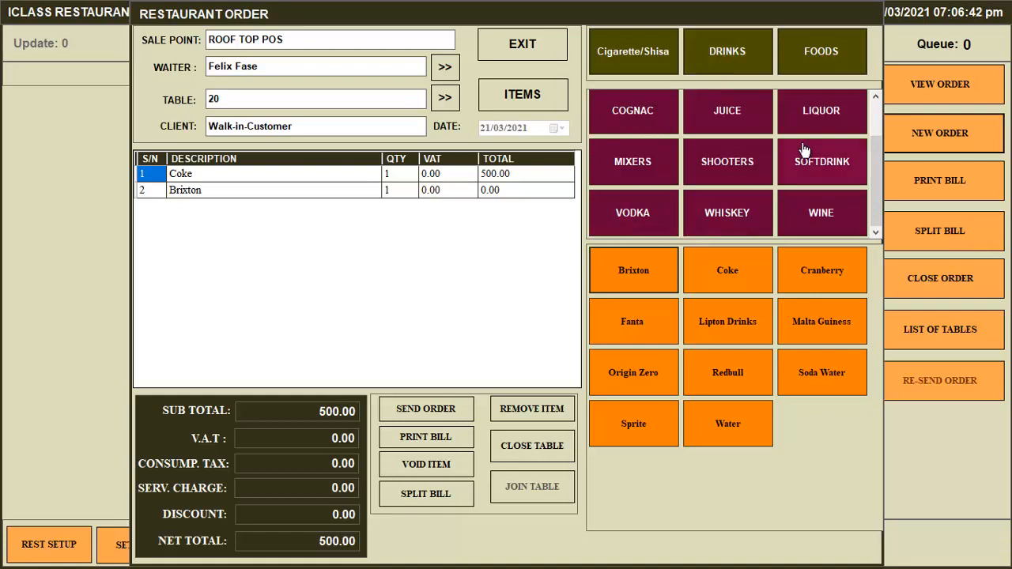
{"action": "left_click", "coordinate": [155, 194]}
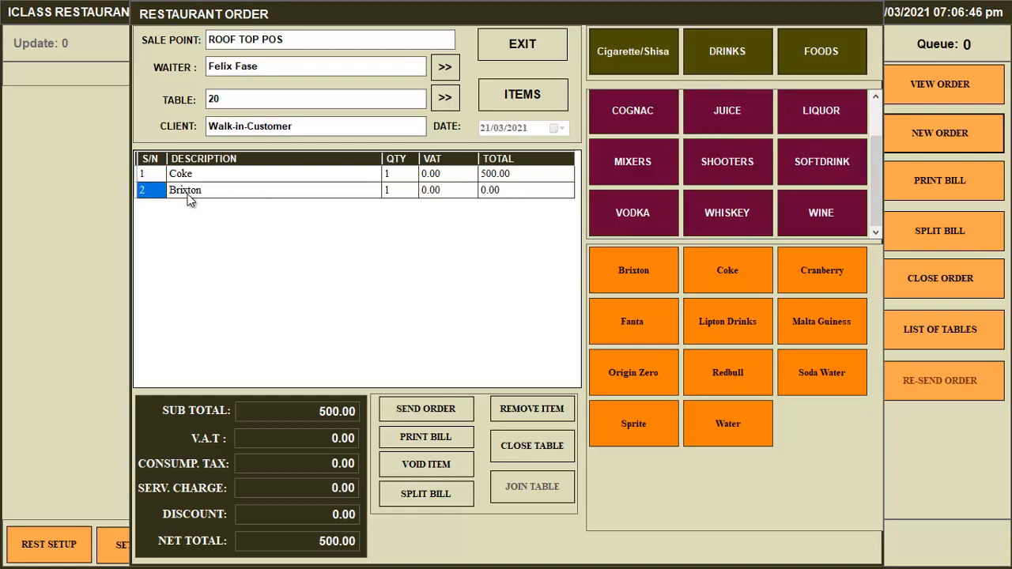
{"action": "left_click", "coordinate": [836, 60]}
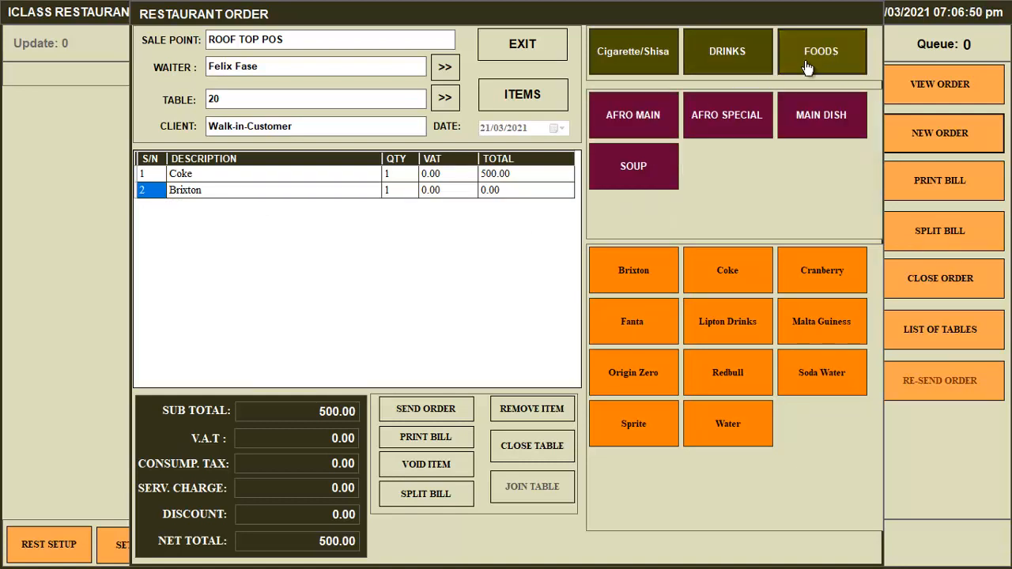
Add Chicken (2,000.00) from Afro Main to table 20's order, bringing the net to 2,500.00, and send it.
{"action": "left_click", "coordinate": [645, 128]}
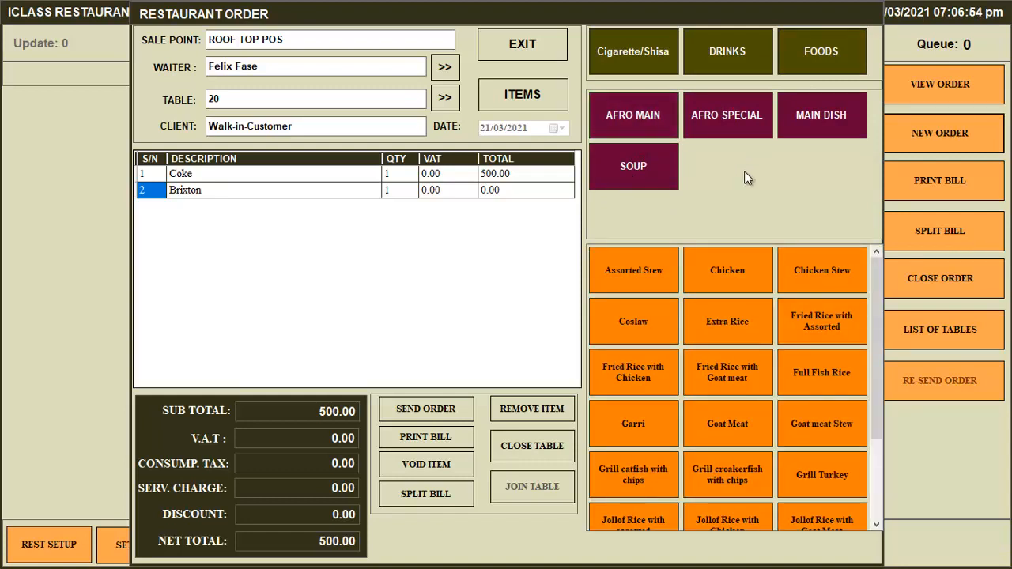
{"action": "left_click", "coordinate": [742, 272]}
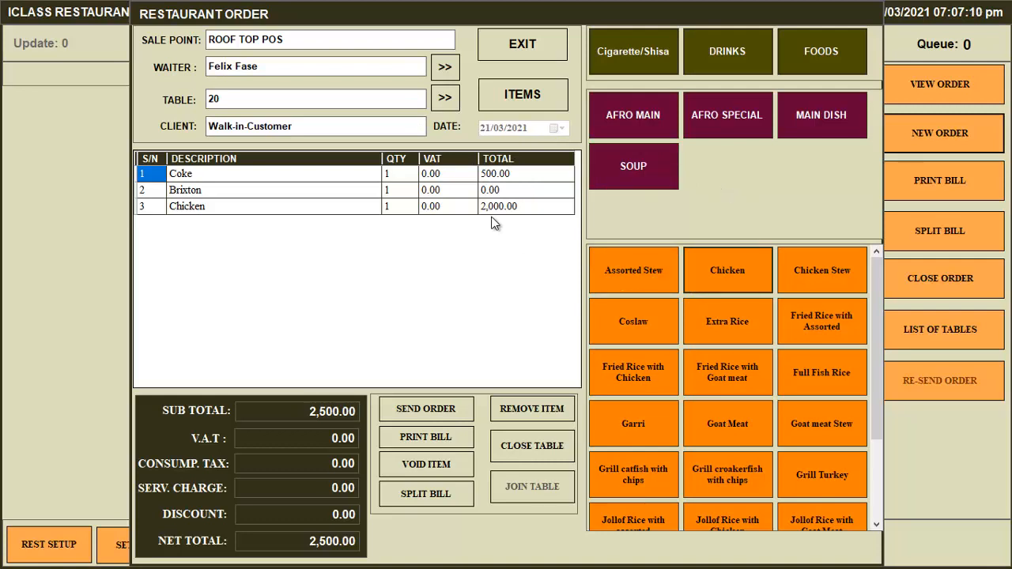
{"action": "left_click", "coordinate": [423, 408]}
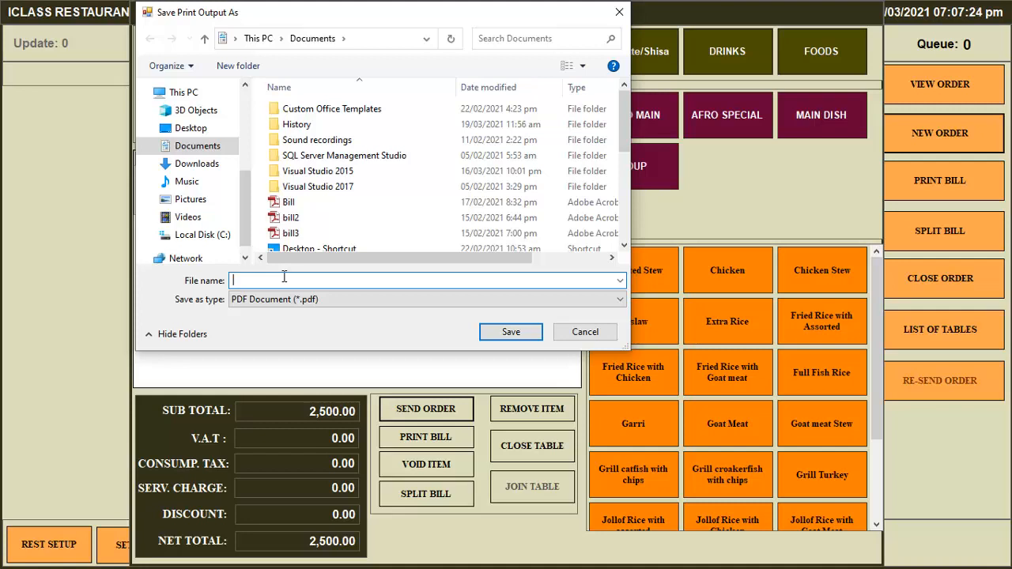
Enter 'order' as the file name and look over the existing TestOrder file in Documents.
{"action": "type", "text": "o"}
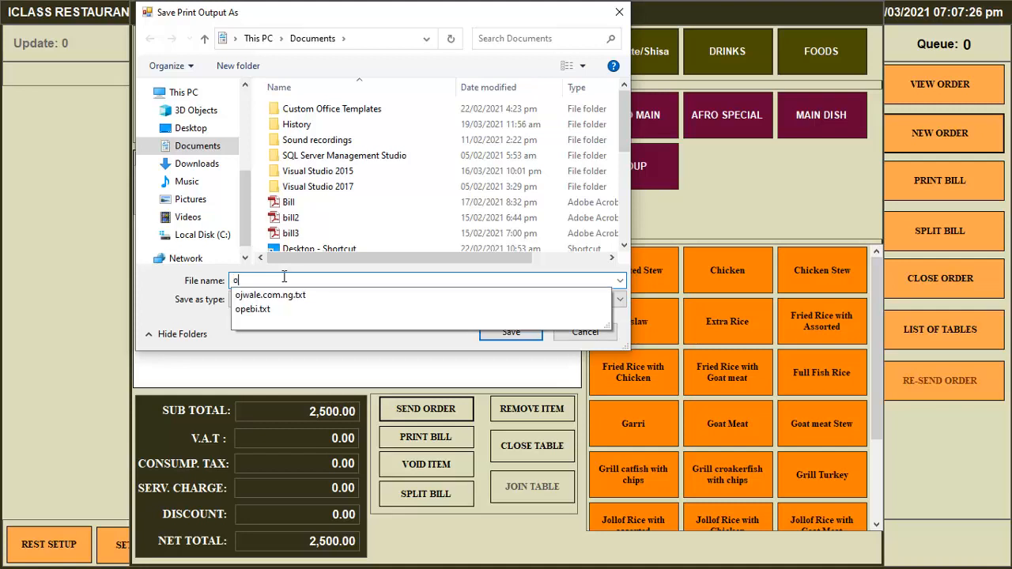
{"action": "type", "text": "rder"}
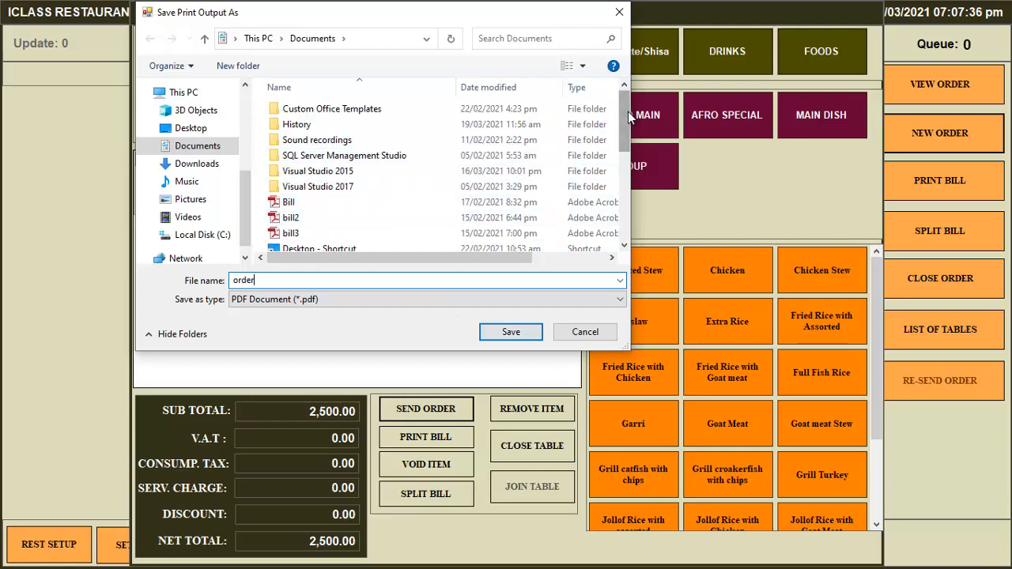
{"action": "left_click_drag", "start_coordinate": [628, 112], "coordinate": [628, 237]}
{"action": "right_click", "coordinate": [565, 246]}
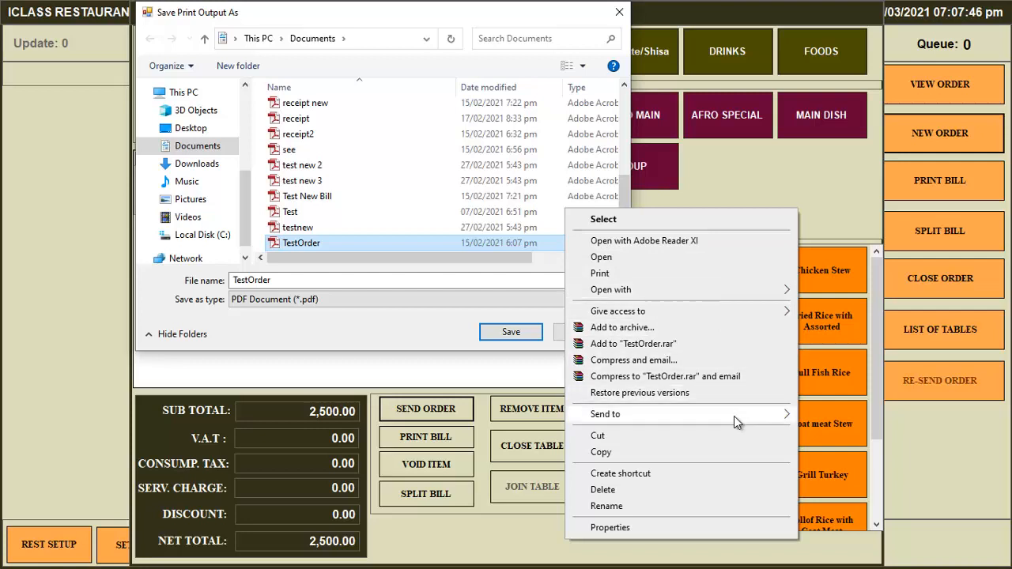
{"action": "left_click", "coordinate": [427, 115]}
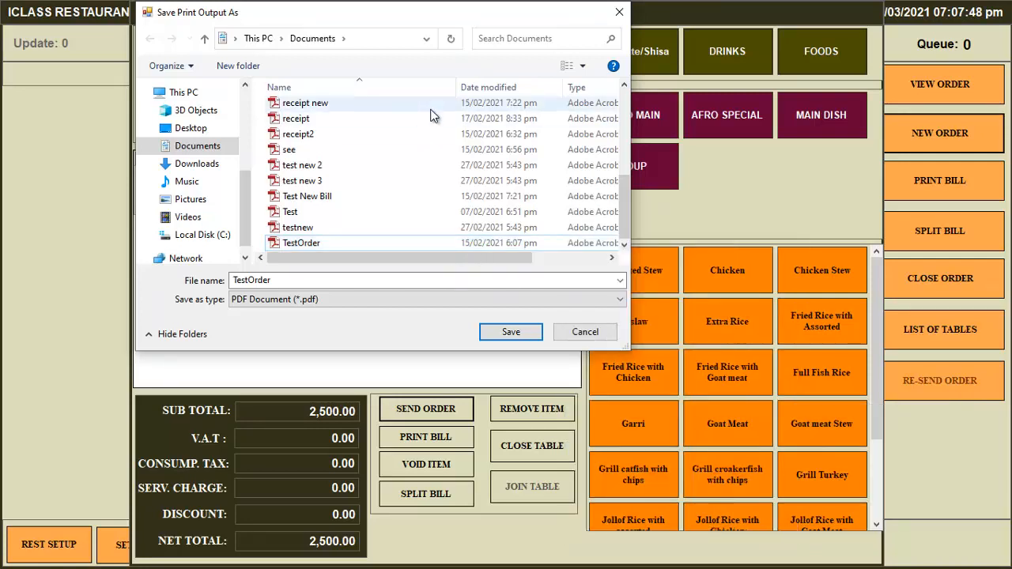
Create a new folder named REST in Documents and open it.
{"action": "right_click", "coordinate": [431, 116]}
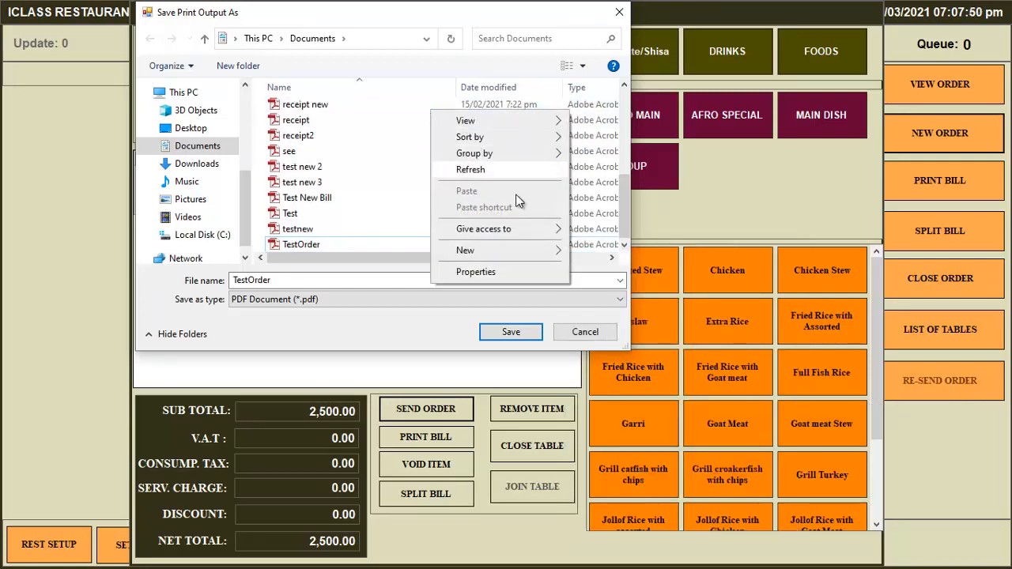
{"action": "mouse_move", "coordinate": [488, 250]}
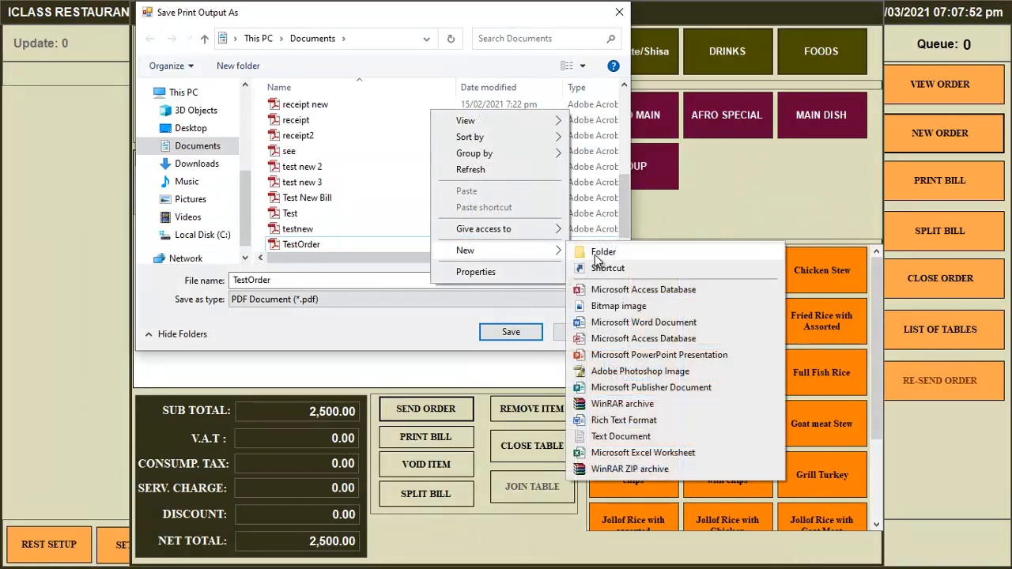
{"action": "left_click", "coordinate": [600, 251]}
{"action": "type", "text": "REST"}
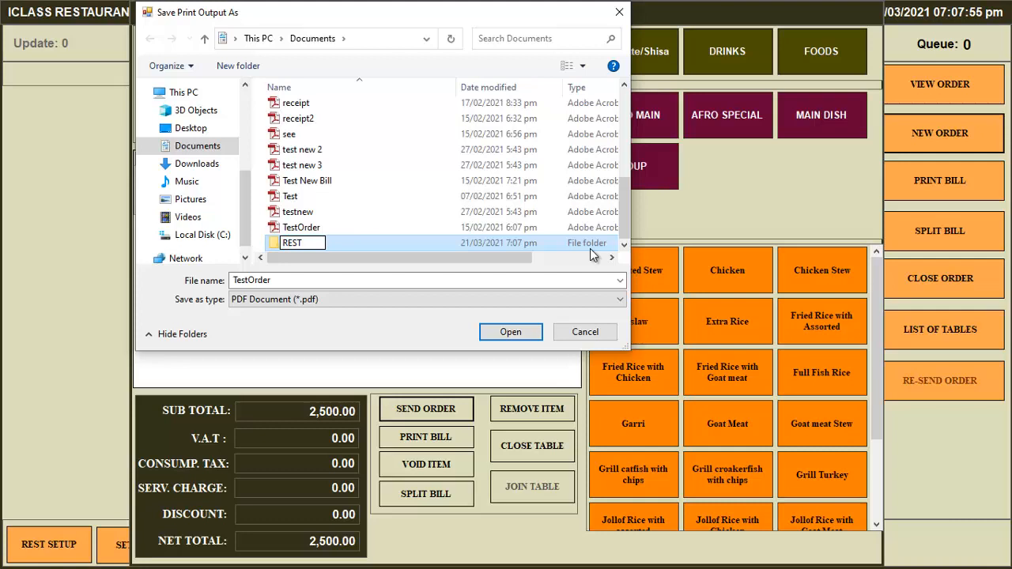
{"action": "key", "text": "Return"}
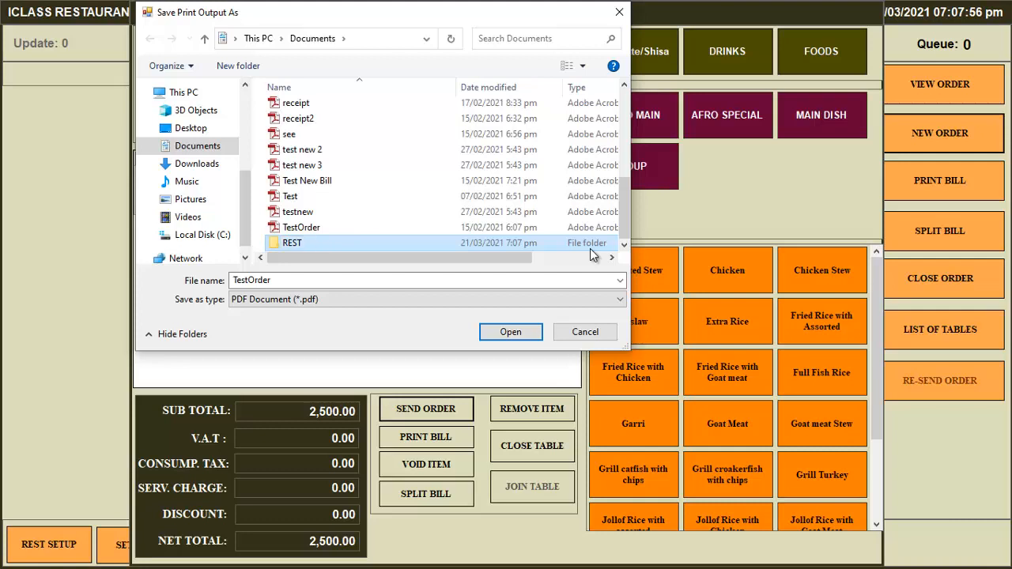
{"action": "key", "text": "Return"}
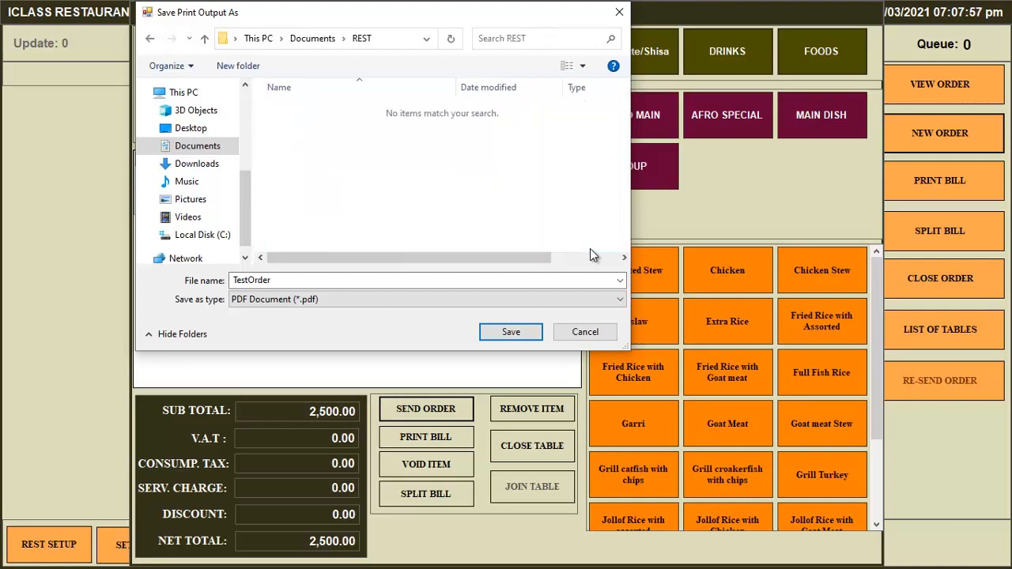
Replace the file name with order1 and save the print output in REST.
{"action": "double_click", "coordinate": [236, 278]}
{"action": "left_click", "coordinate": [236, 278]}
{"action": "double_click", "coordinate": [237, 279]}
{"action": "type", "text": "o"}
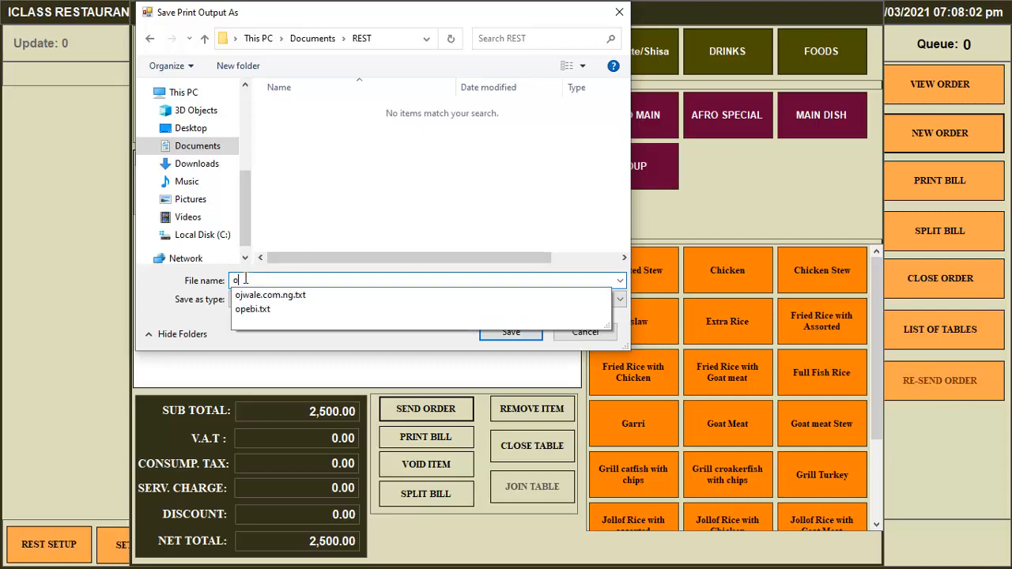
{"action": "type", "text": "rder1"}
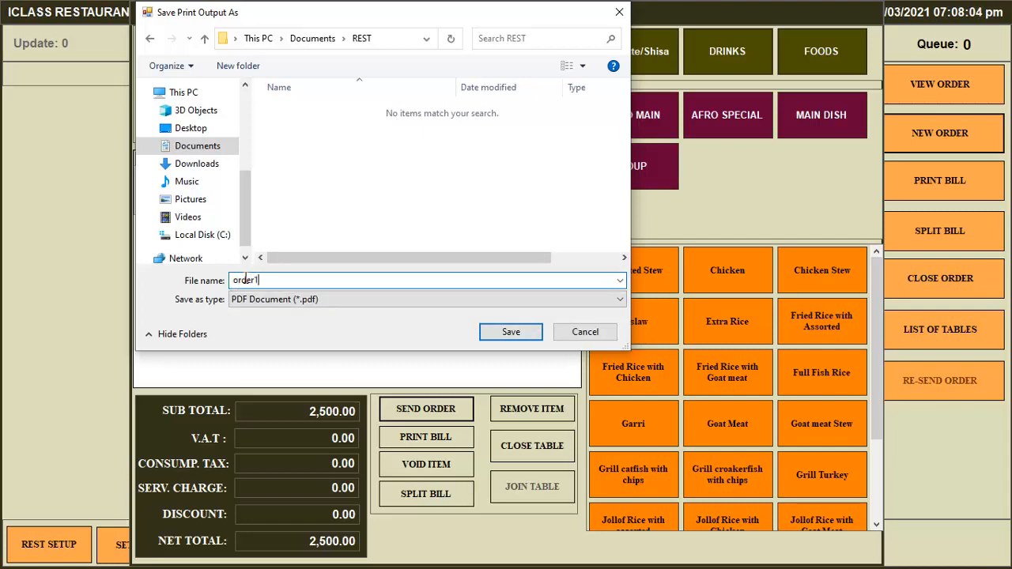
{"action": "left_click", "coordinate": [511, 332]}
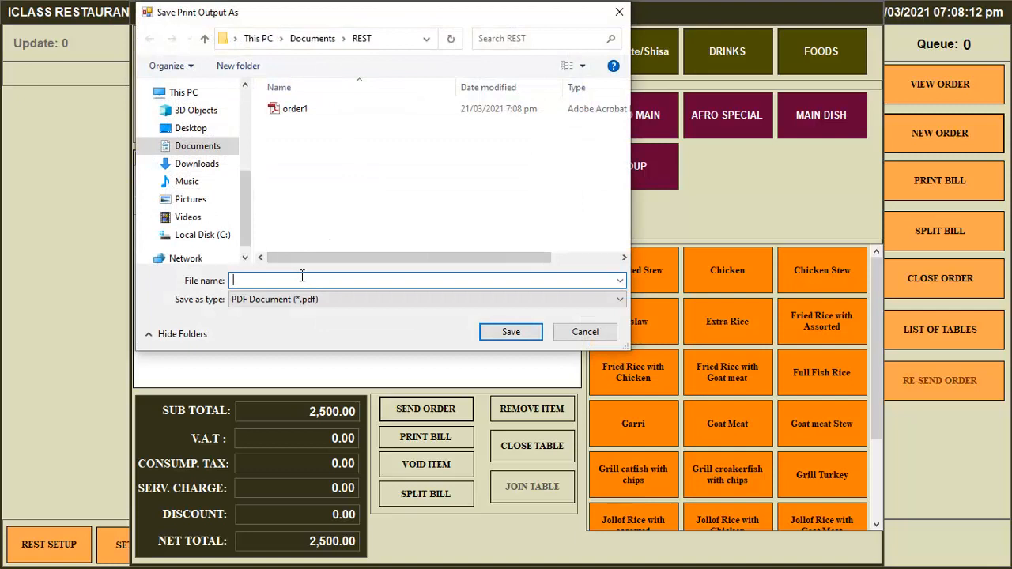
Save the following print outputs as order2 and order3, fixing a mistyped name.
{"action": "type", "text": "orde"}
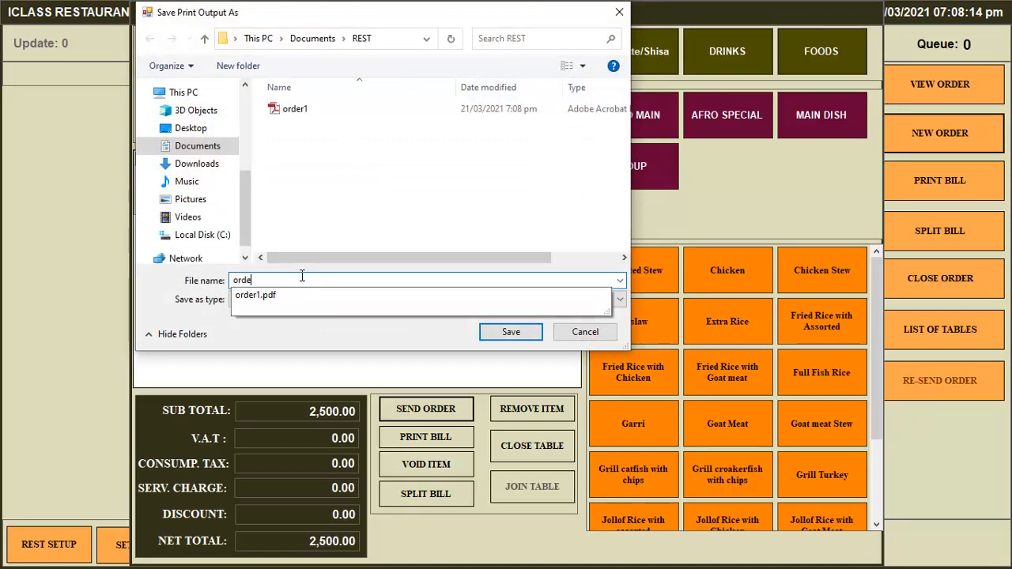
{"action": "type", "text": "r2"}
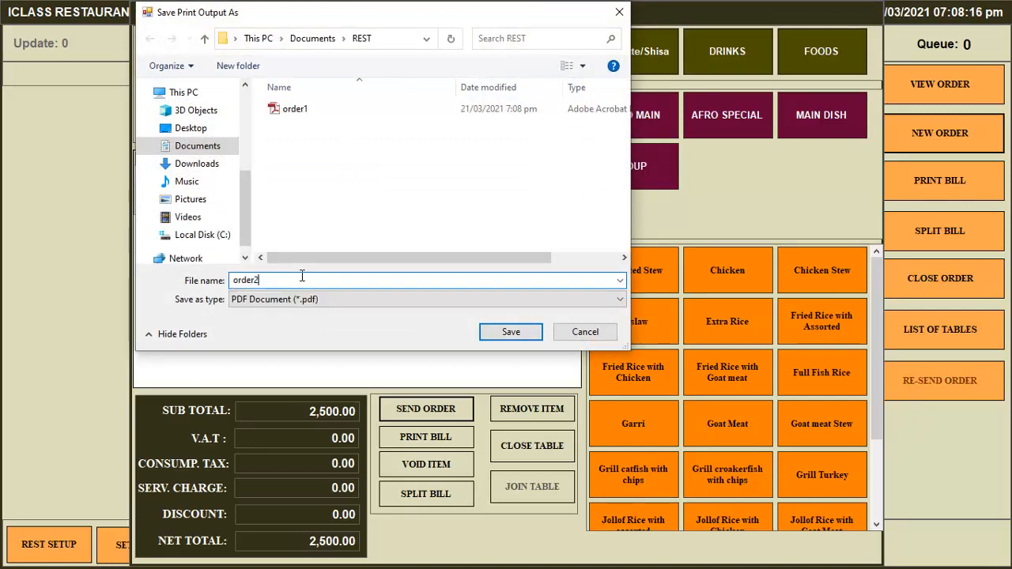
{"action": "left_click", "coordinate": [510, 332]}
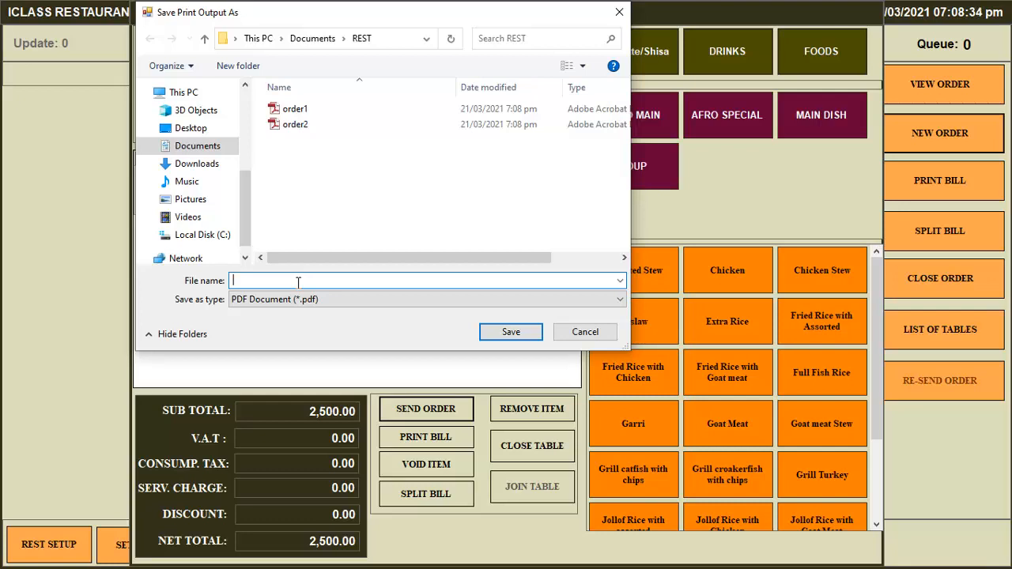
{"action": "type", "text": "order"}
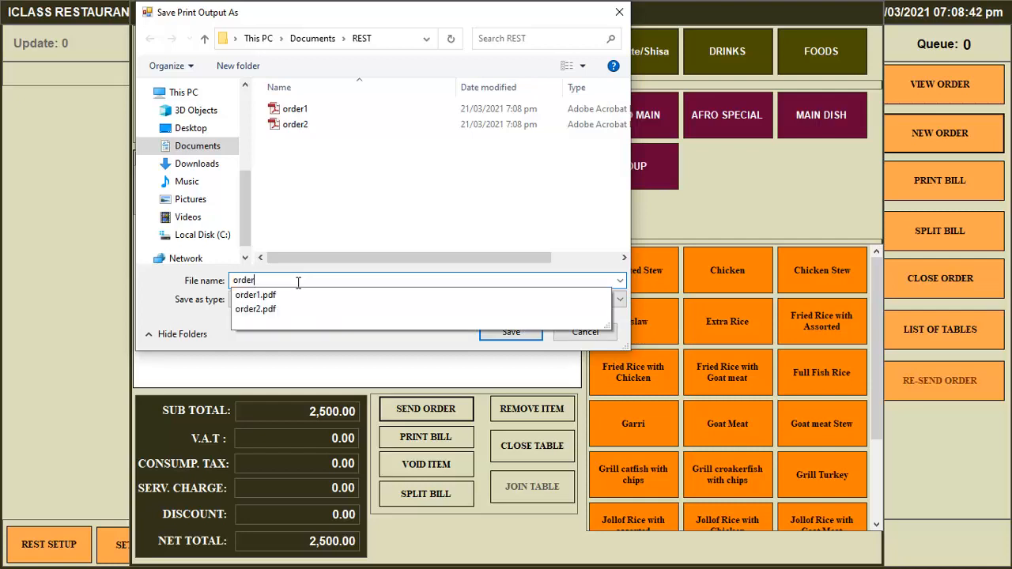
{"action": "type", "text": "3"}
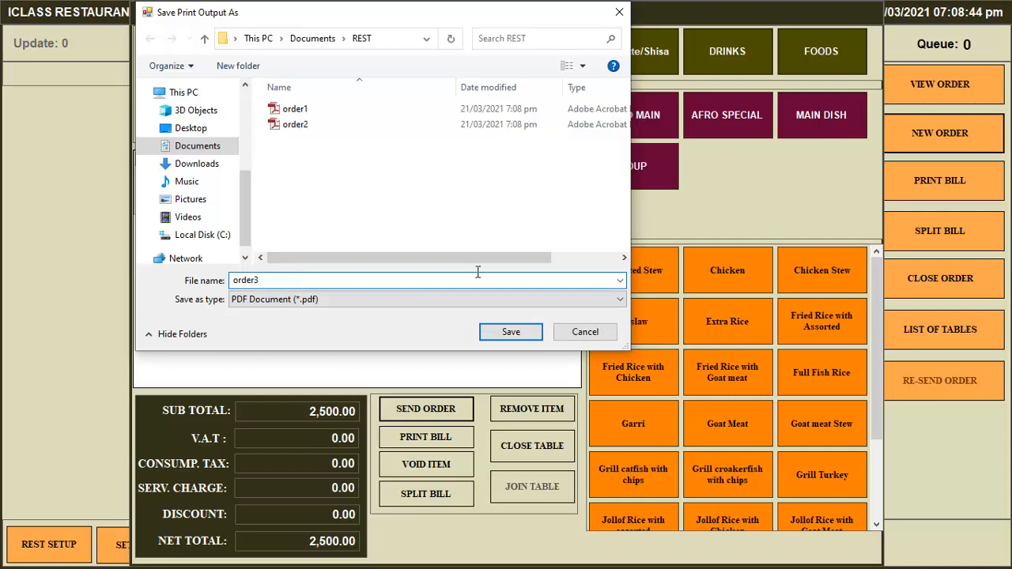
{"action": "left_click", "coordinate": [529, 338]}
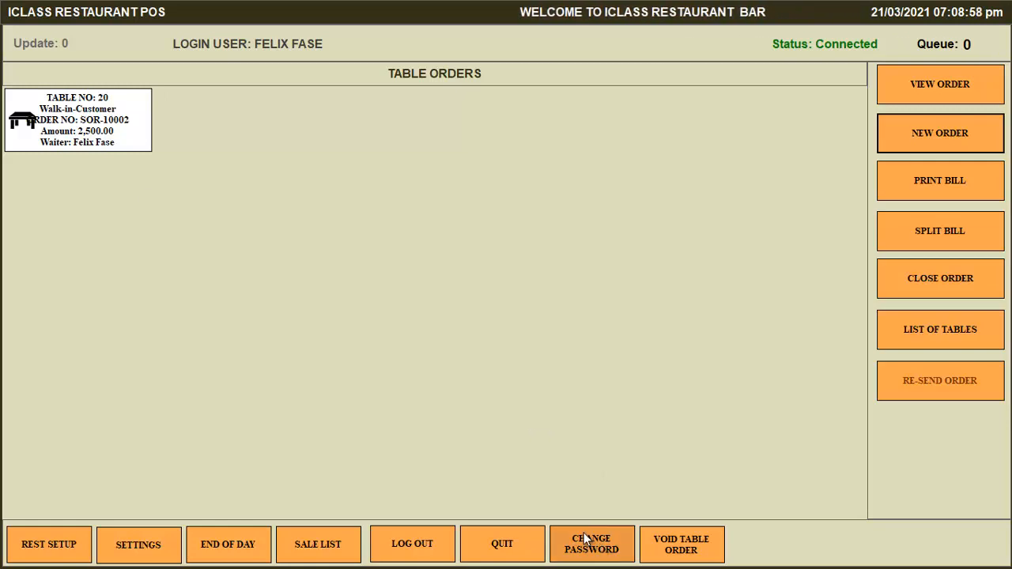
Minimize the full-screen POS with Win+D to show the Windows desktop.
{"action": "key", "text": "super+d"}
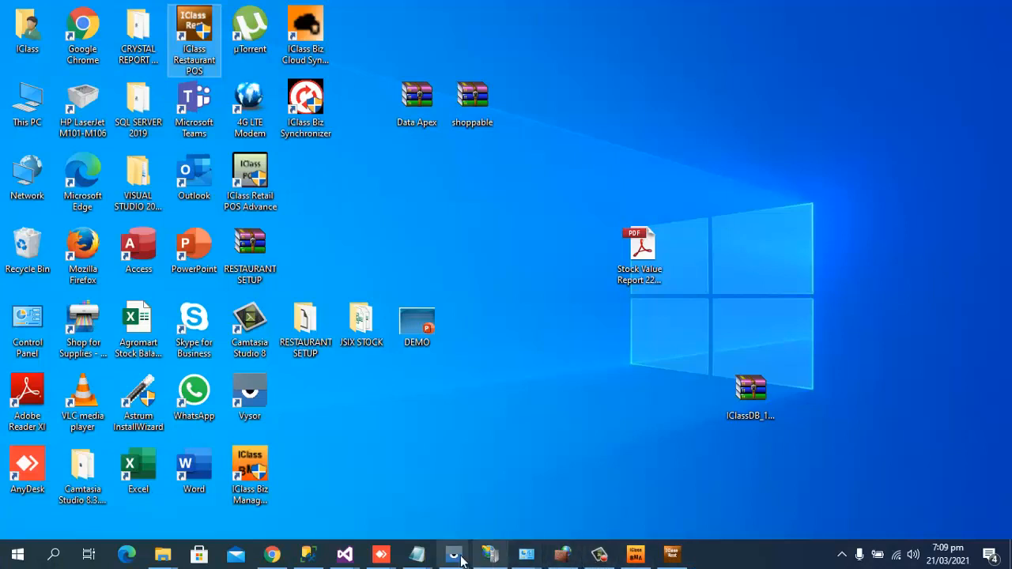
Bring up the Vysor window mirroring the Infinix X652C phone from the taskbar.
{"action": "mouse_move", "coordinate": [450, 560]}
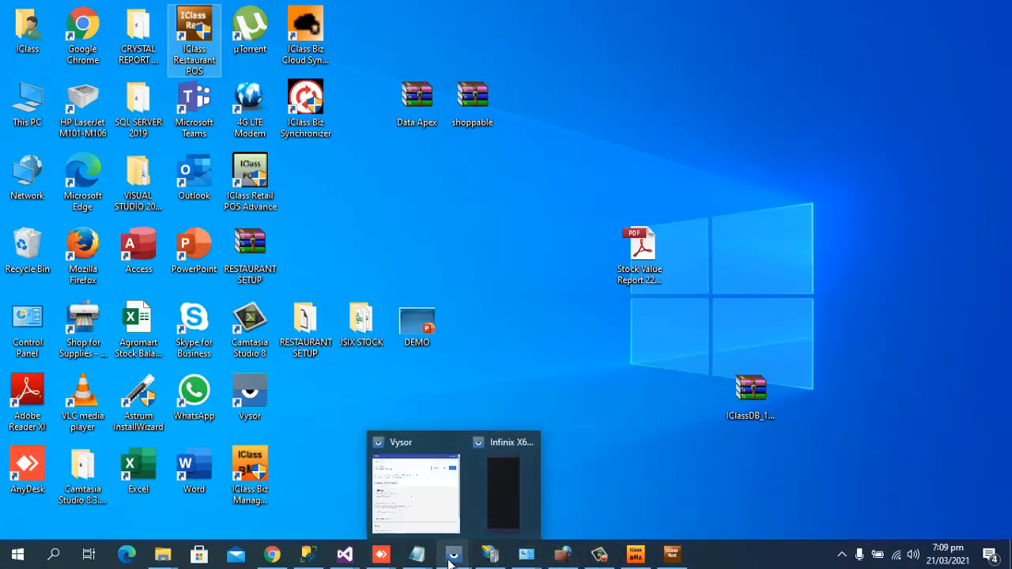
{"action": "left_click", "coordinate": [484, 526]}
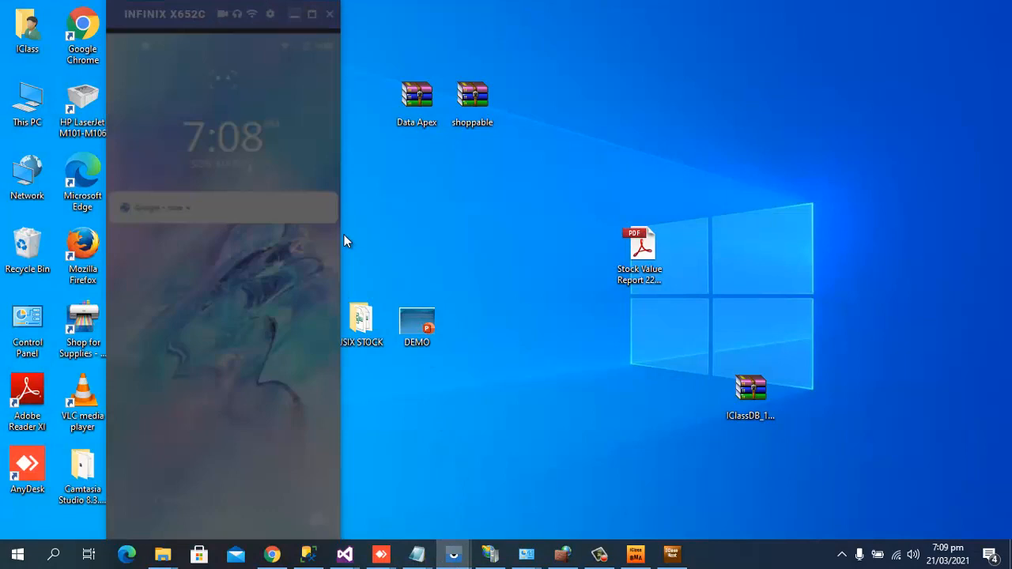
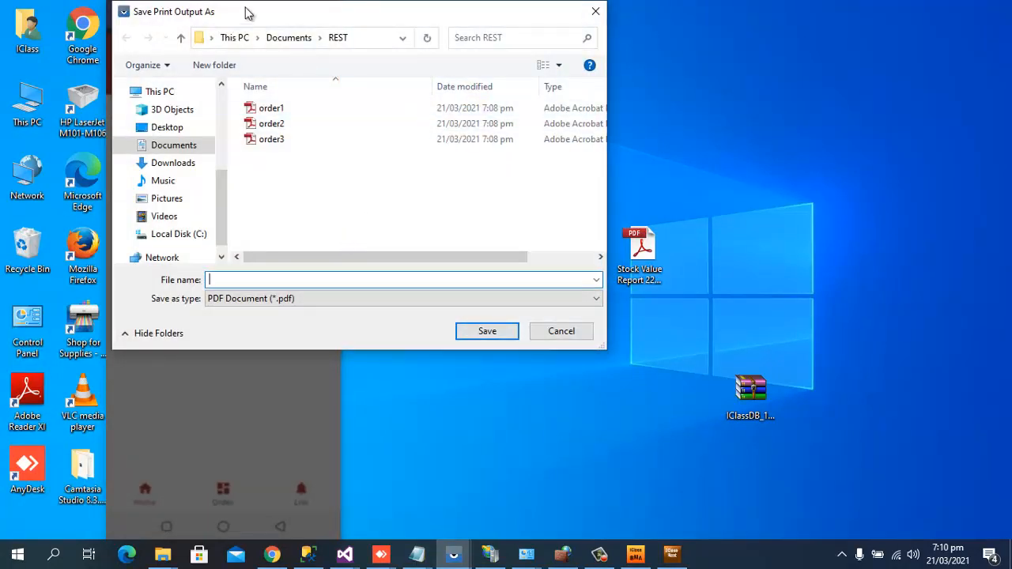
Move the save dialog aside to reveal the phone, then save the printout as mobile1.
{"action": "left_click_drag", "start_coordinate": [246, 13], "coordinate": [430, 101]}
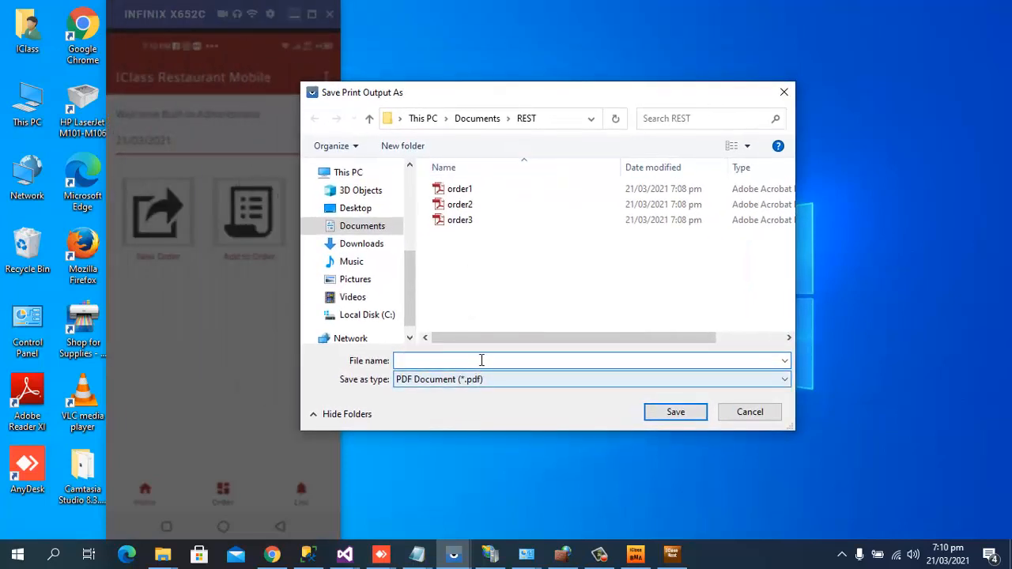
{"action": "type", "text": "mob"}
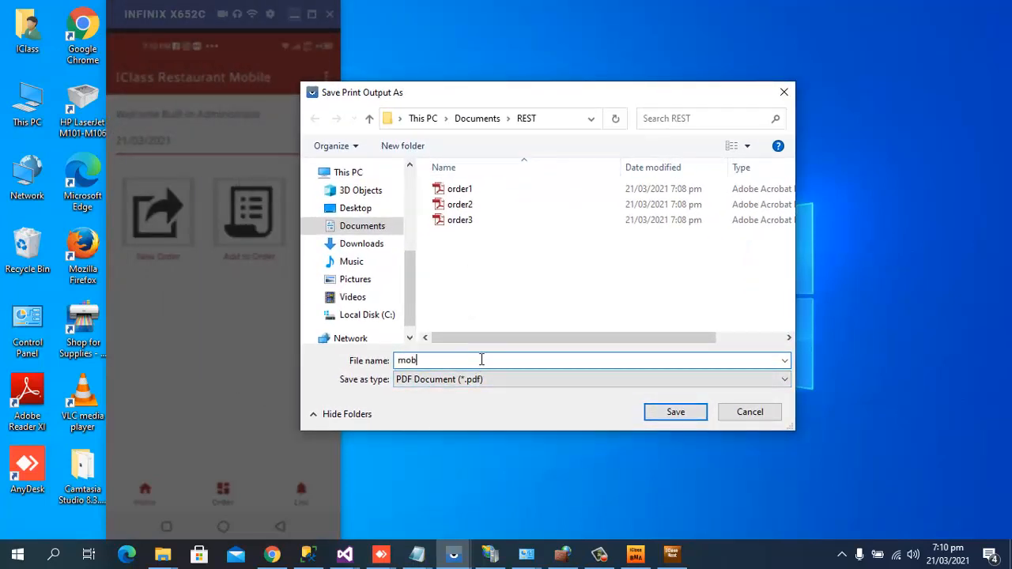
{"action": "type", "text": "ile1"}
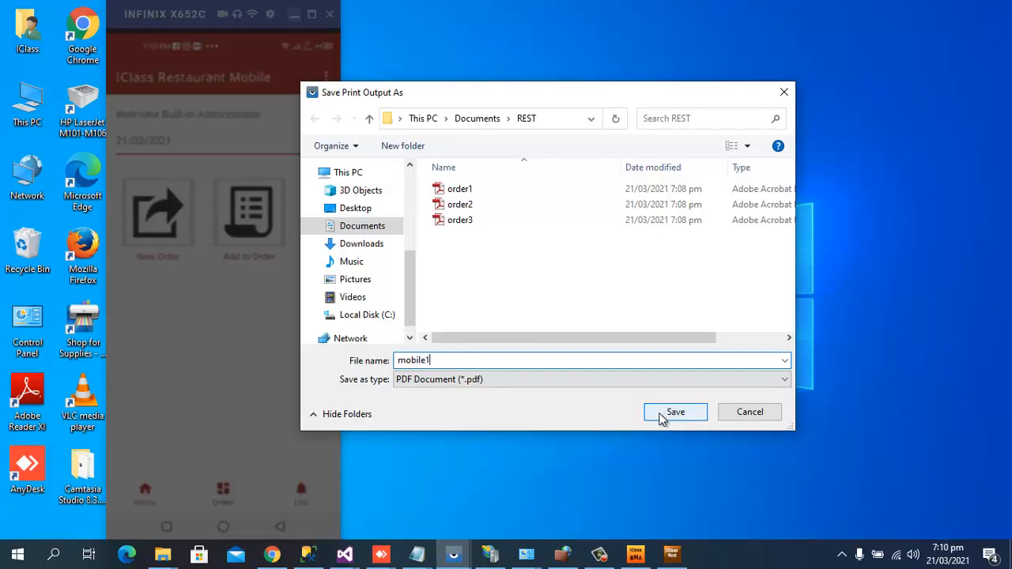
{"action": "left_click", "coordinate": [662, 415]}
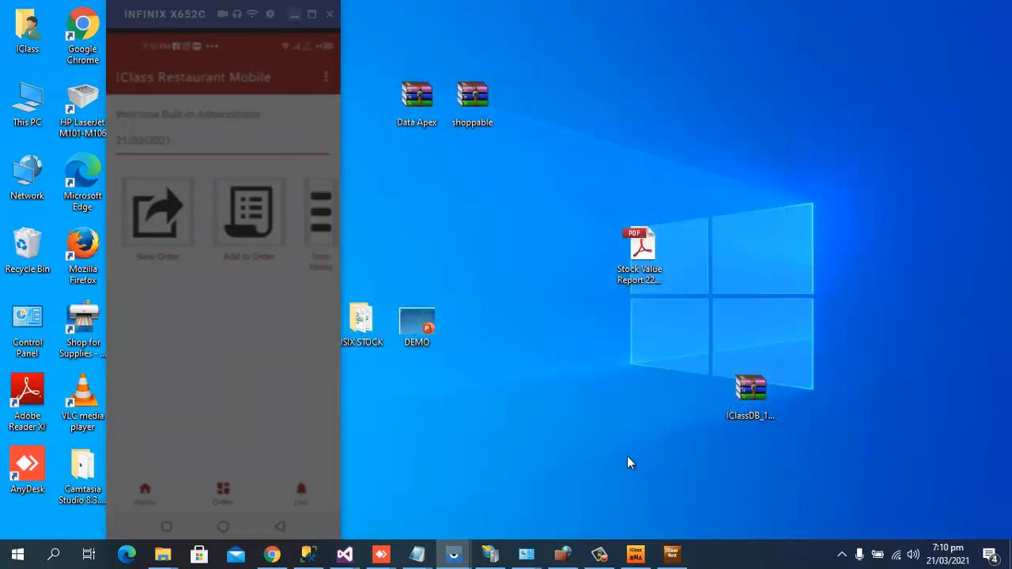
Bring the restaurant POS forward and try LIST OF TABLES, dismissing the permission error.
{"action": "left_click", "coordinate": [670, 558]}
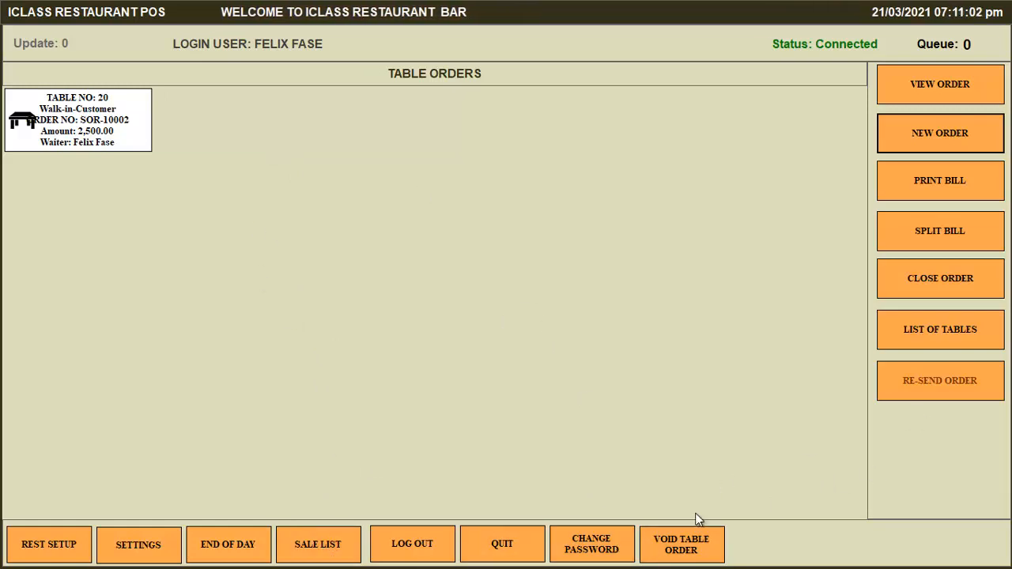
{"action": "left_click", "coordinate": [910, 337]}
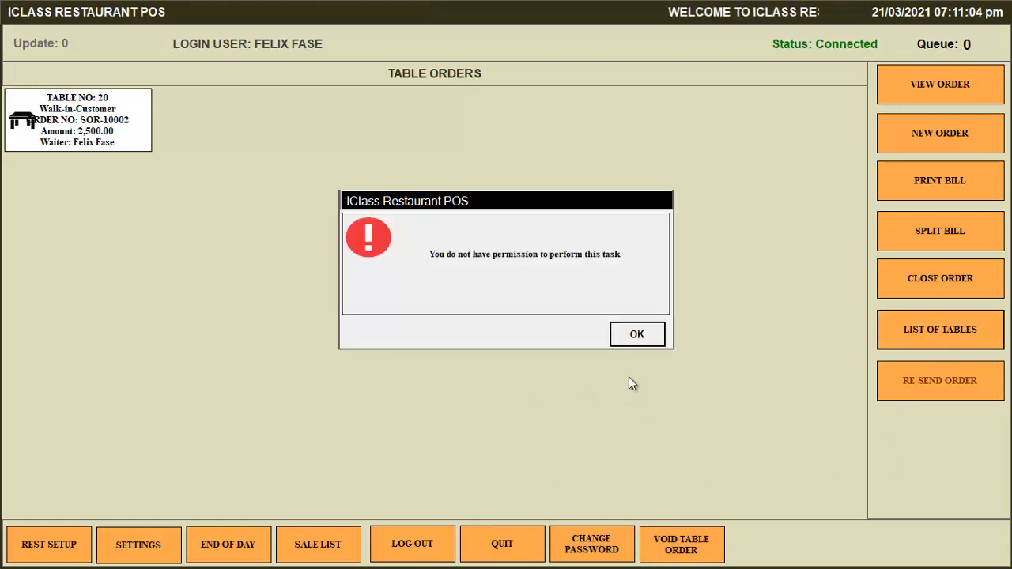
{"action": "left_click", "coordinate": [638, 337]}
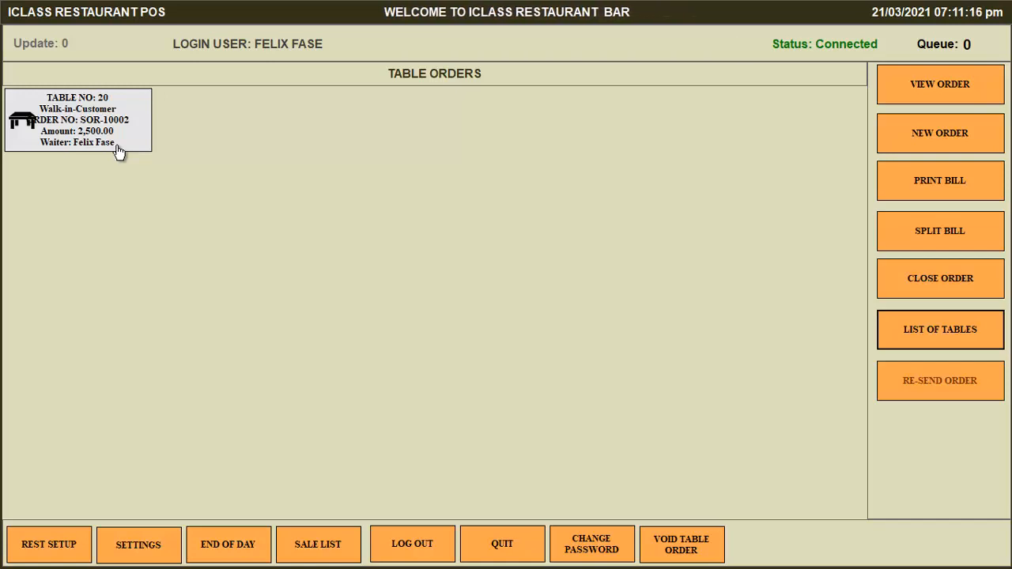
Log out and back in as Built-in-Administrator, then minimise everything to the desktop.
{"action": "left_click", "coordinate": [389, 542]}
{"action": "left_click", "coordinate": [586, 323]}
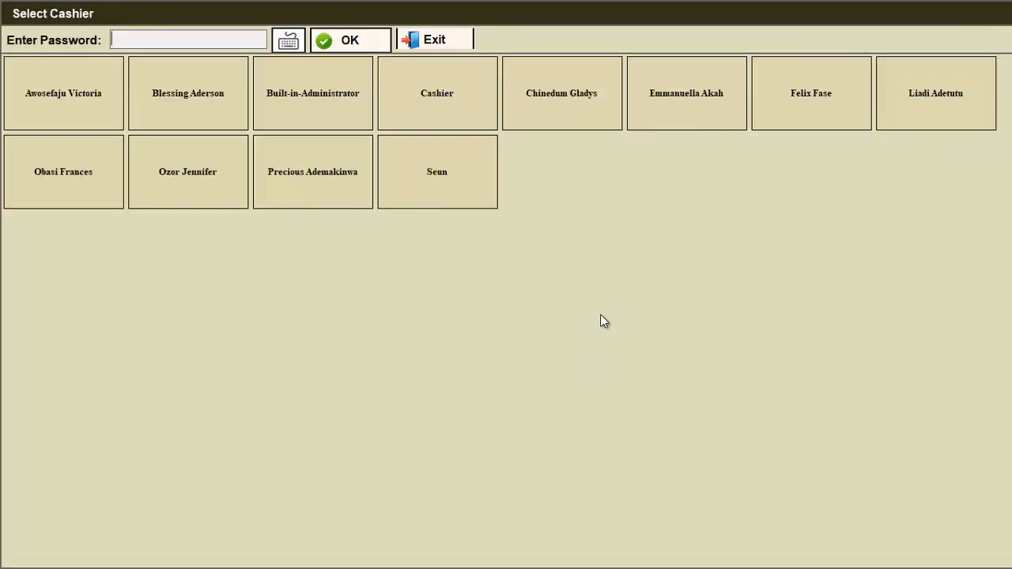
{"action": "left_click", "coordinate": [309, 113]}
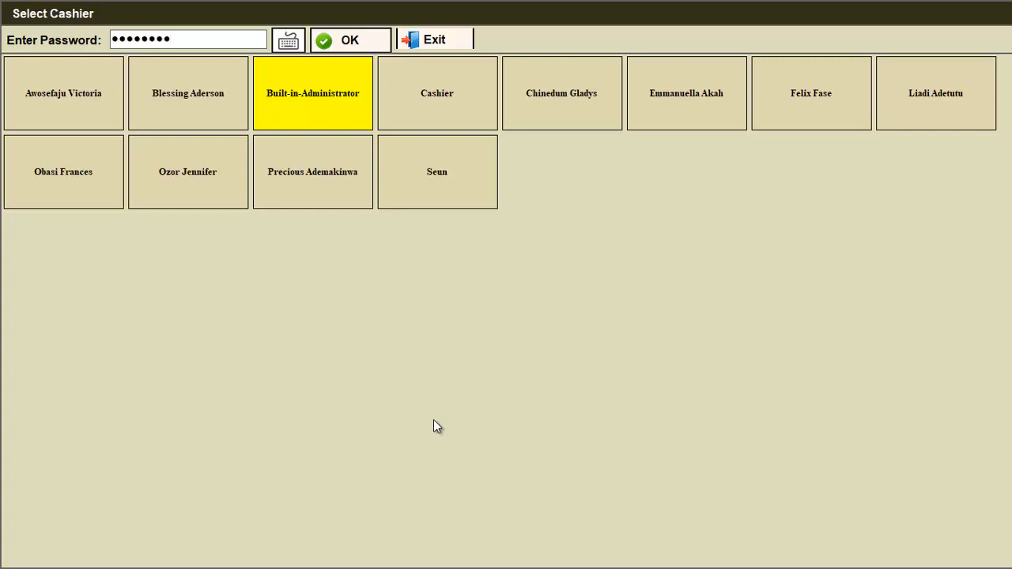
{"action": "key", "text": "Return"}
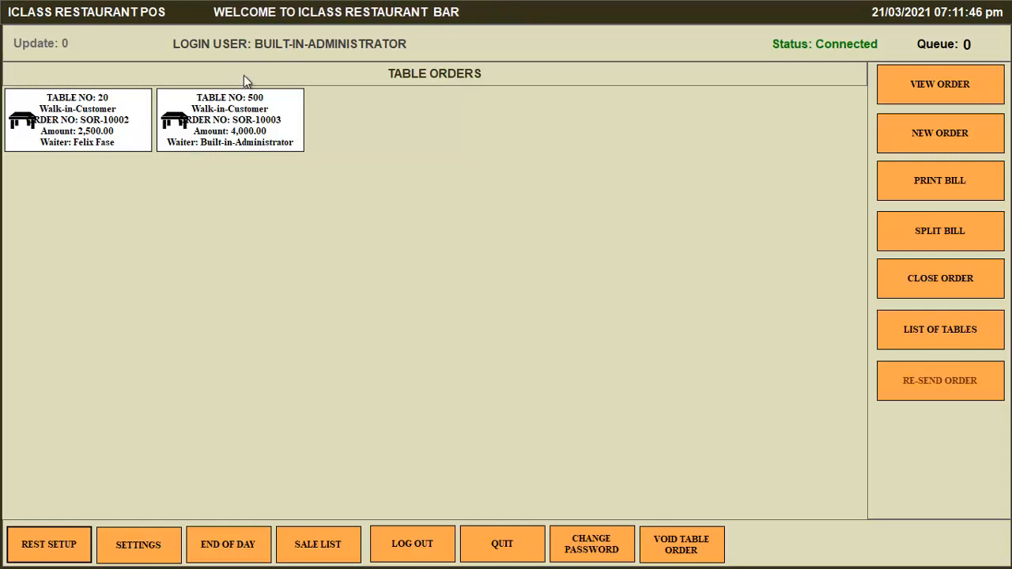
{"action": "key", "text": "super+d"}
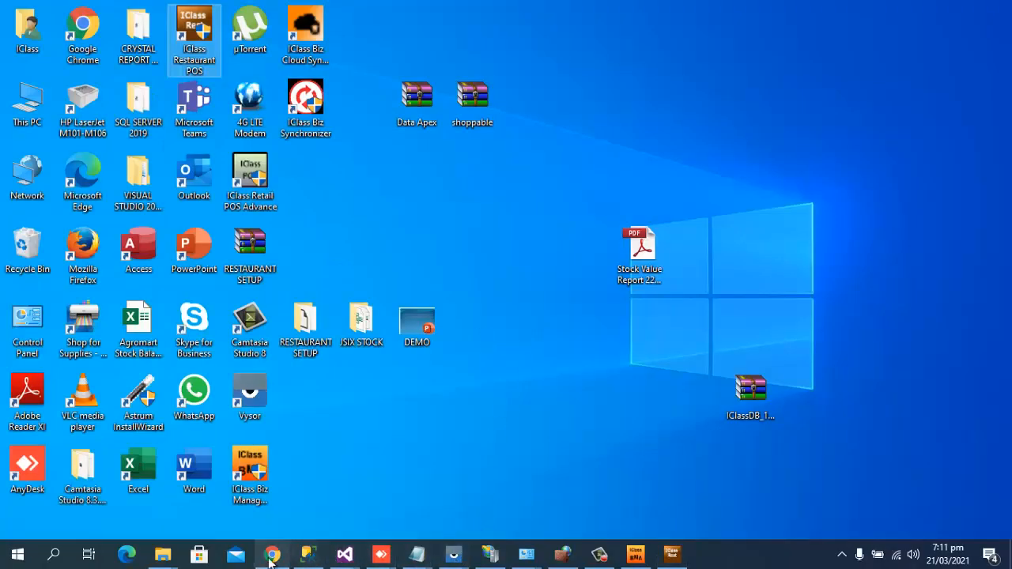
Restore File Explorer, browse to Documents > REST, and open order1 in the PDF reader.
{"action": "left_click", "coordinate": [168, 561]}
{"action": "left_click", "coordinate": [335, 487]}
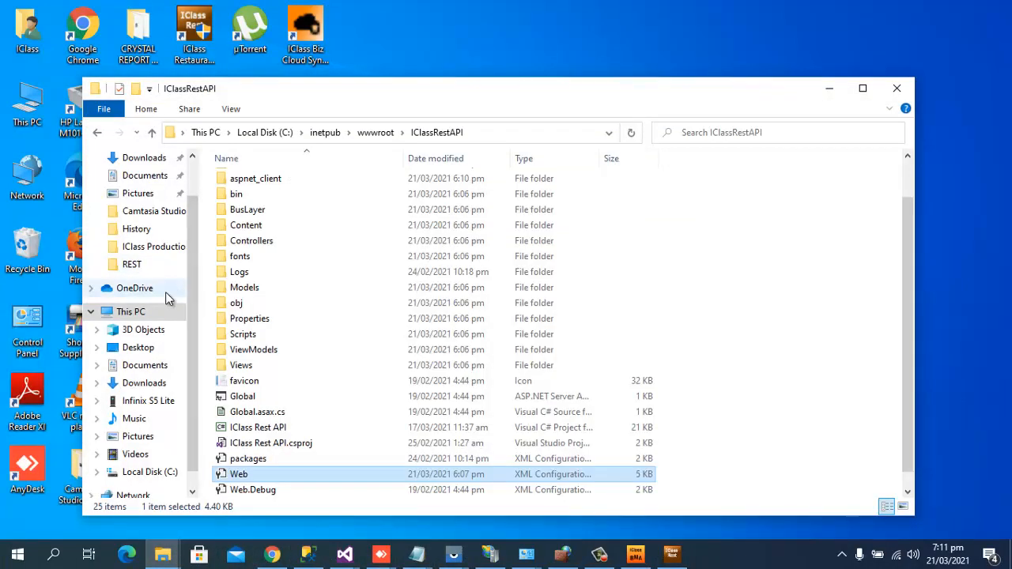
{"action": "left_click", "coordinate": [150, 175]}
{"action": "left_click", "coordinate": [150, 160]}
{"action": "left_click", "coordinate": [146, 176]}
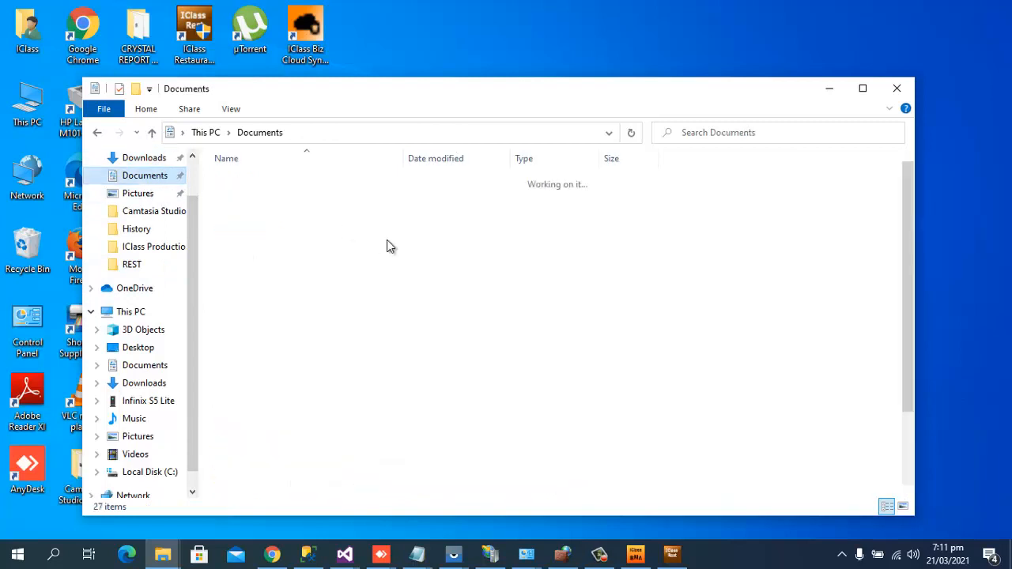
{"action": "double_click", "coordinate": [250, 215]}
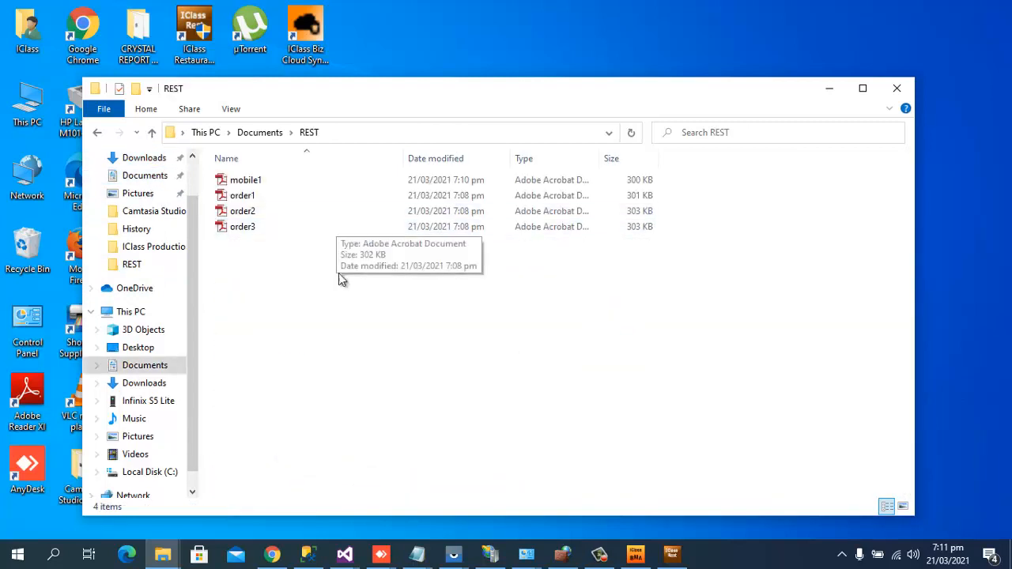
{"action": "left_click", "coordinate": [243, 198]}
{"action": "right_click", "coordinate": [243, 198]}
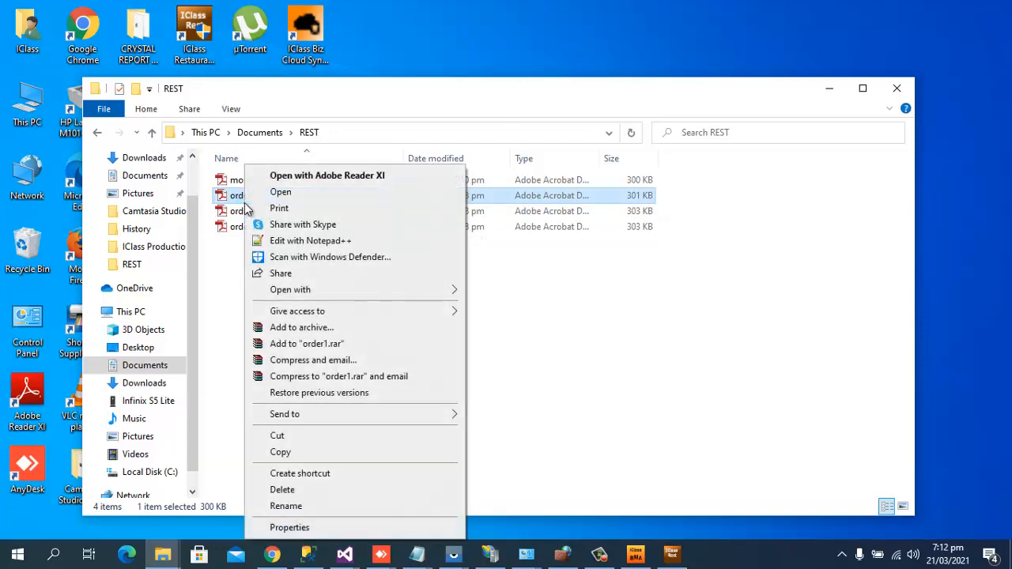
{"action": "left_click", "coordinate": [287, 194]}
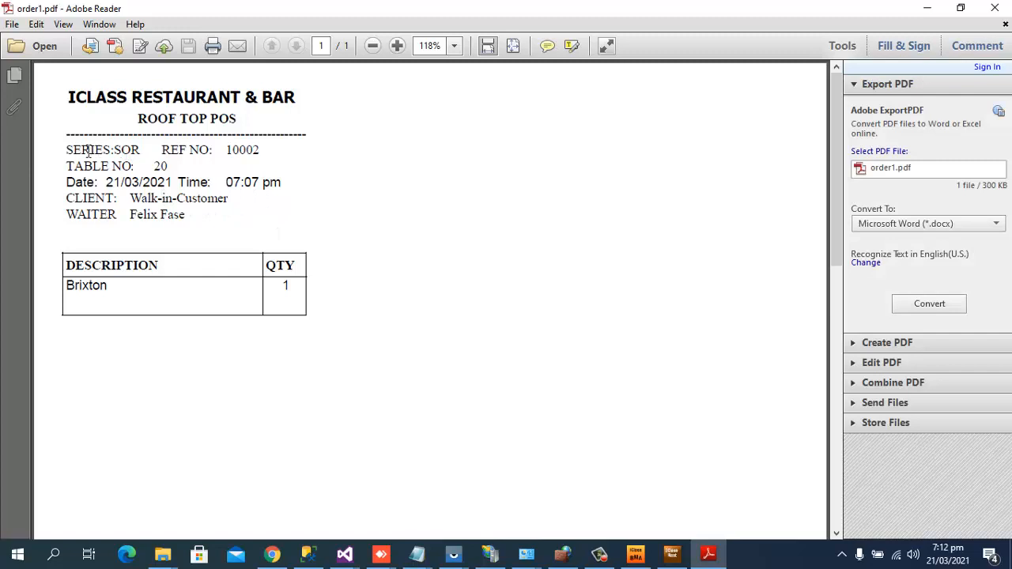
Review the order1 slip's header text, then close it.
{"action": "left_click_drag", "start_coordinate": [89, 150], "coordinate": [275, 224]}
{"action": "left_click", "coordinate": [255, 275]}
{"action": "left_click", "coordinate": [995, 6]}
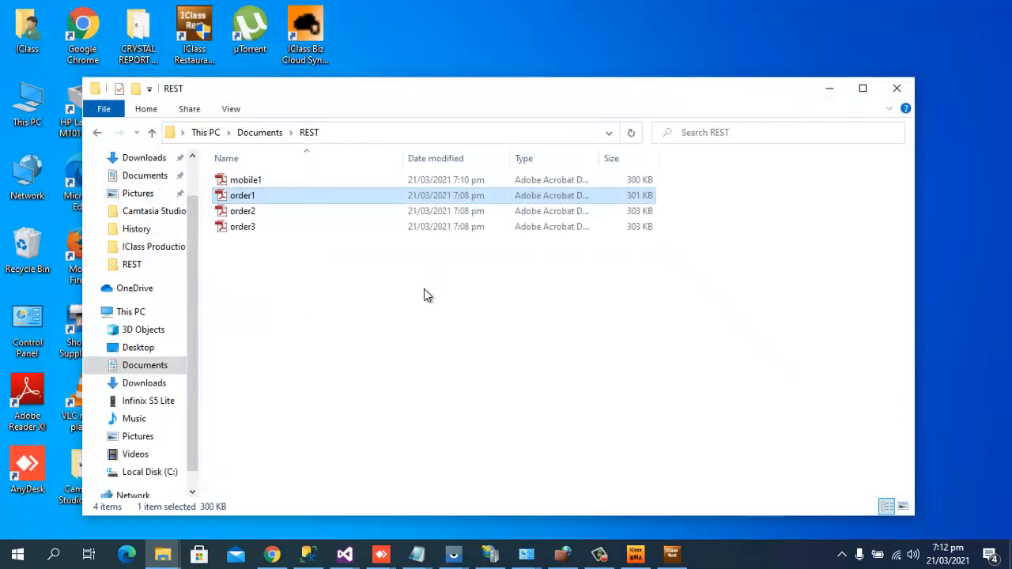
Open order2 from the REST folder, inspect its waiter line, and close it.
{"action": "left_click", "coordinate": [241, 215]}
{"action": "right_click", "coordinate": [241, 215]}
{"action": "left_click", "coordinate": [274, 193]}
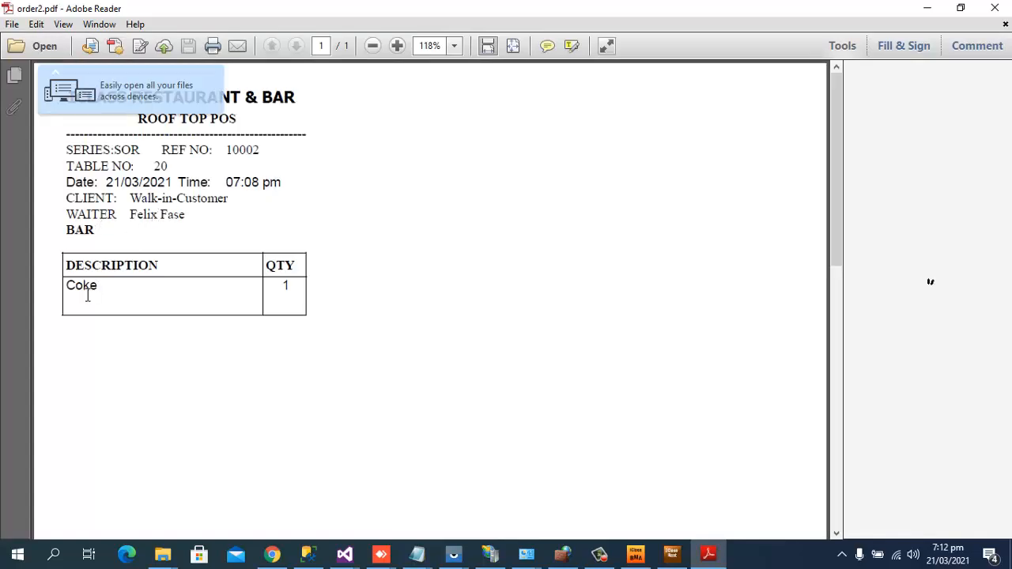
{"action": "left_click_drag", "start_coordinate": [117, 235], "coordinate": [96, 237]}
{"action": "left_click", "coordinate": [97, 237]}
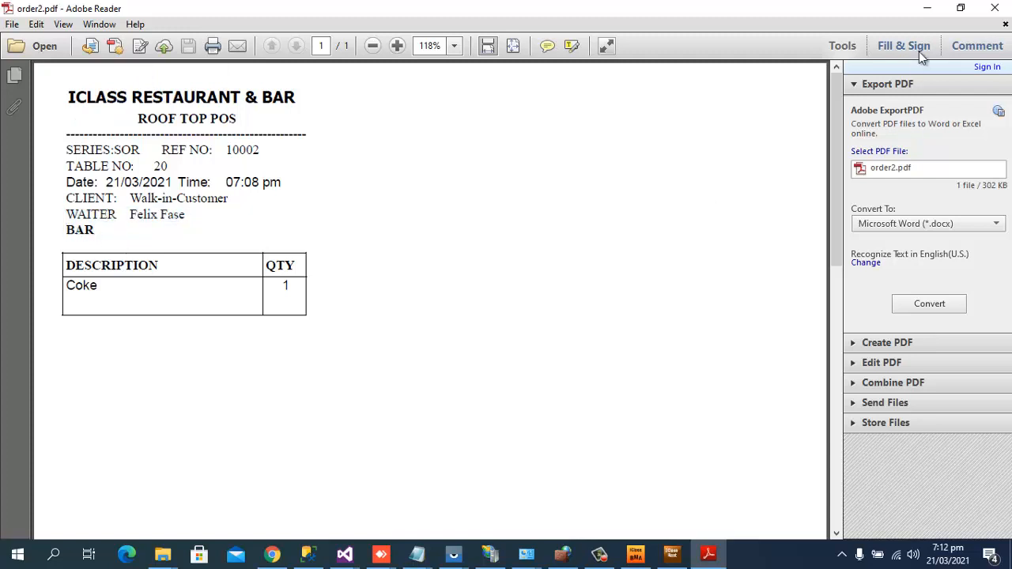
{"action": "left_click", "coordinate": [995, 8]}
Open order3 and check its waiter, KITCHEN and Chicken lines before closing it.
{"action": "left_click", "coordinate": [242, 227]}
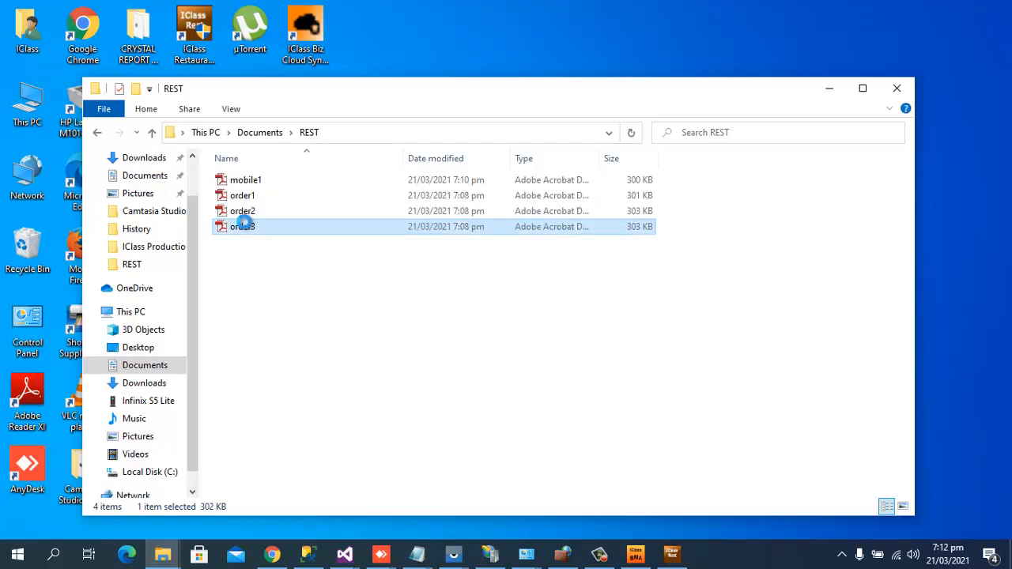
{"action": "right_click", "coordinate": [245, 226]}
{"action": "left_click", "coordinate": [283, 193]}
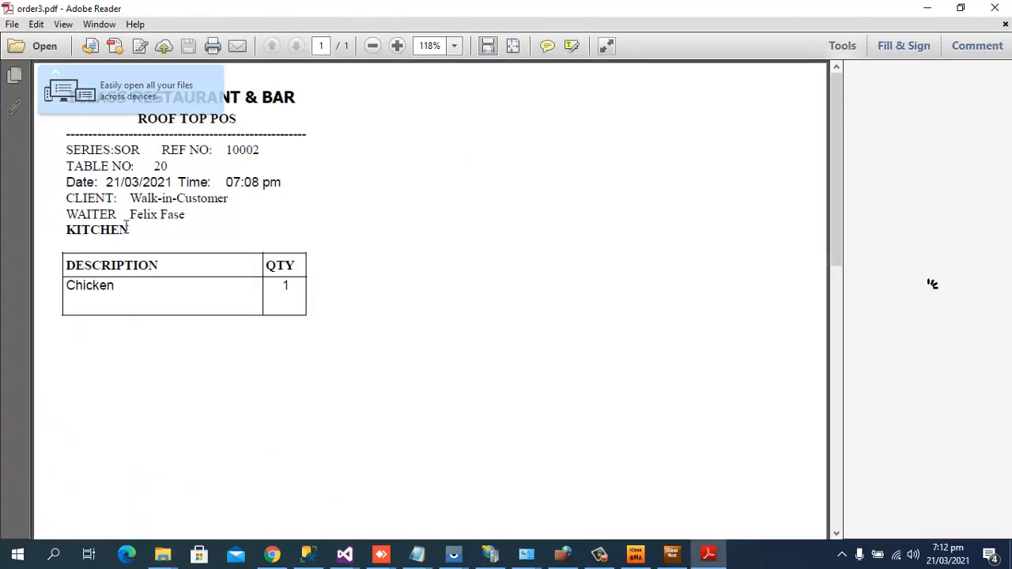
{"action": "left_click_drag", "start_coordinate": [140, 235], "coordinate": [73, 222]}
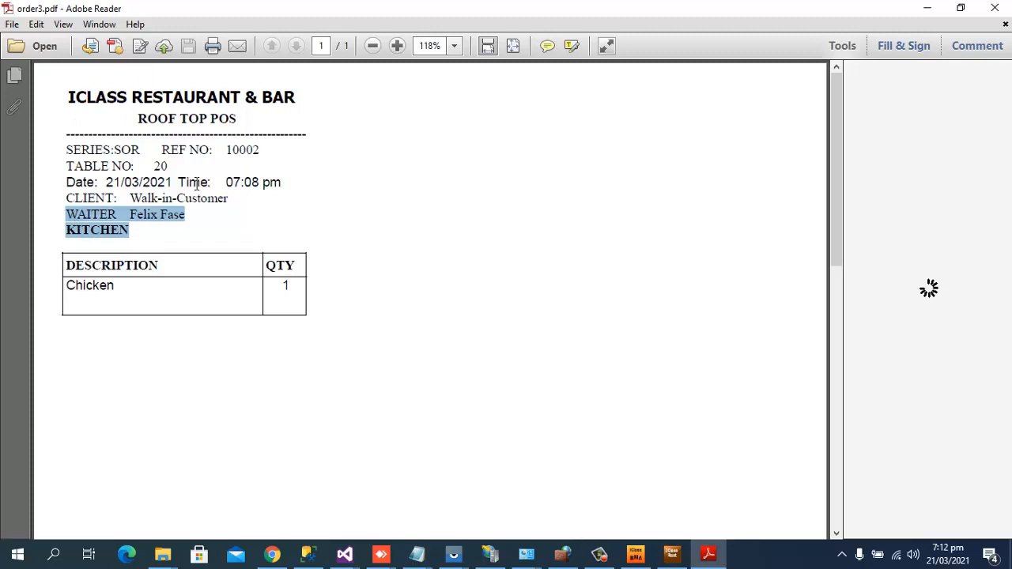
{"action": "left_click", "coordinate": [120, 269]}
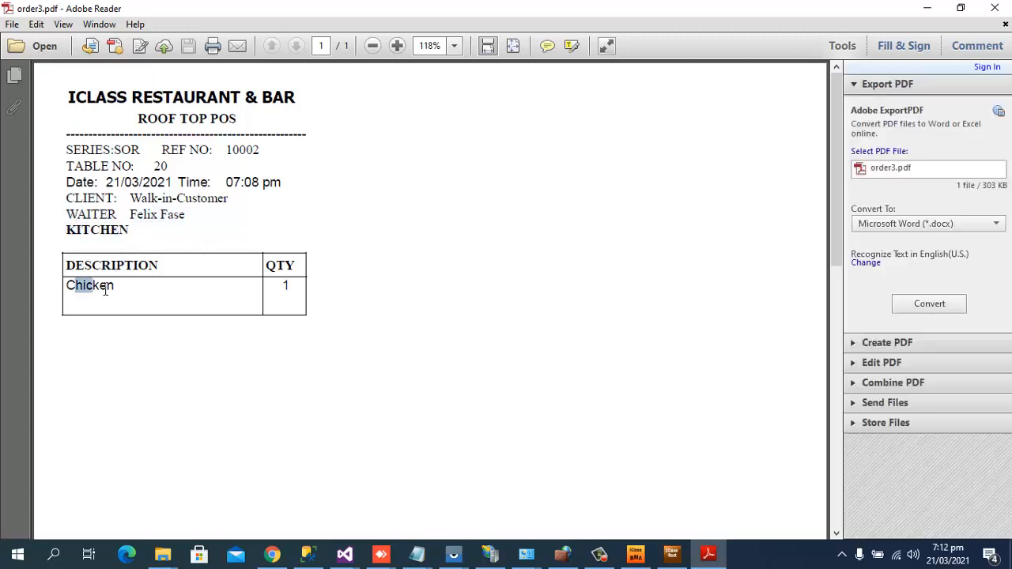
{"action": "left_click_drag", "start_coordinate": [105, 290], "coordinate": [309, 312]}
{"action": "left_click", "coordinate": [297, 285]}
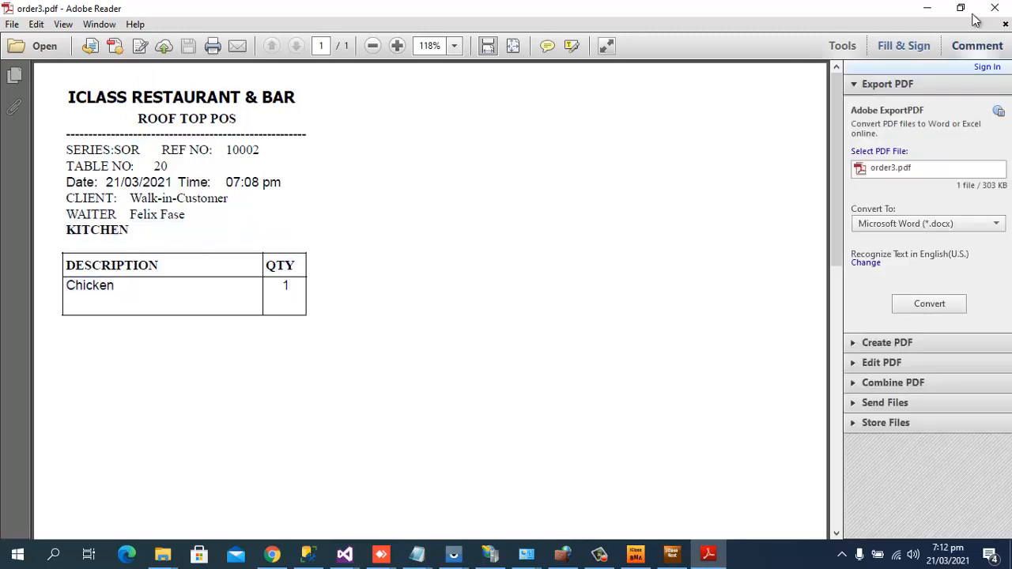
{"action": "left_click", "coordinate": [998, 10]}
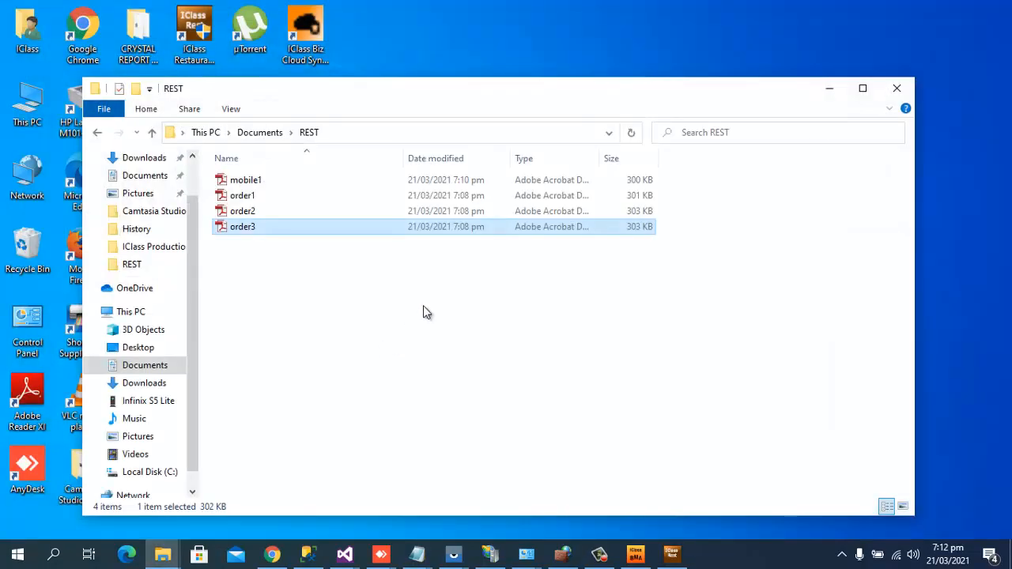
Open the mobile1 receipt, check the 33 Export item and client/waiter lines, then close it.
{"action": "right_click", "coordinate": [267, 178]}
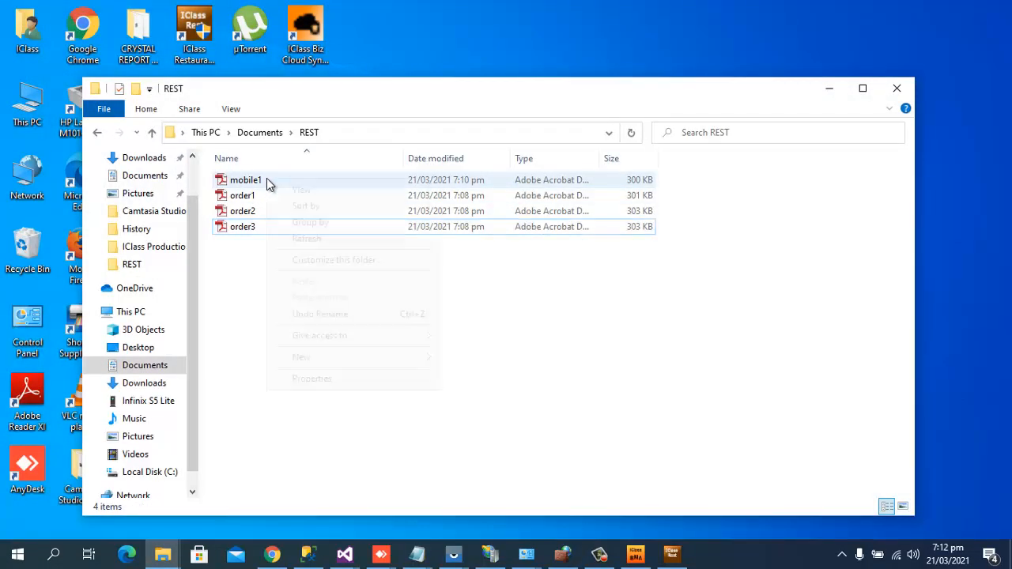
{"action": "left_click", "coordinate": [255, 180]}
{"action": "right_click", "coordinate": [253, 180]}
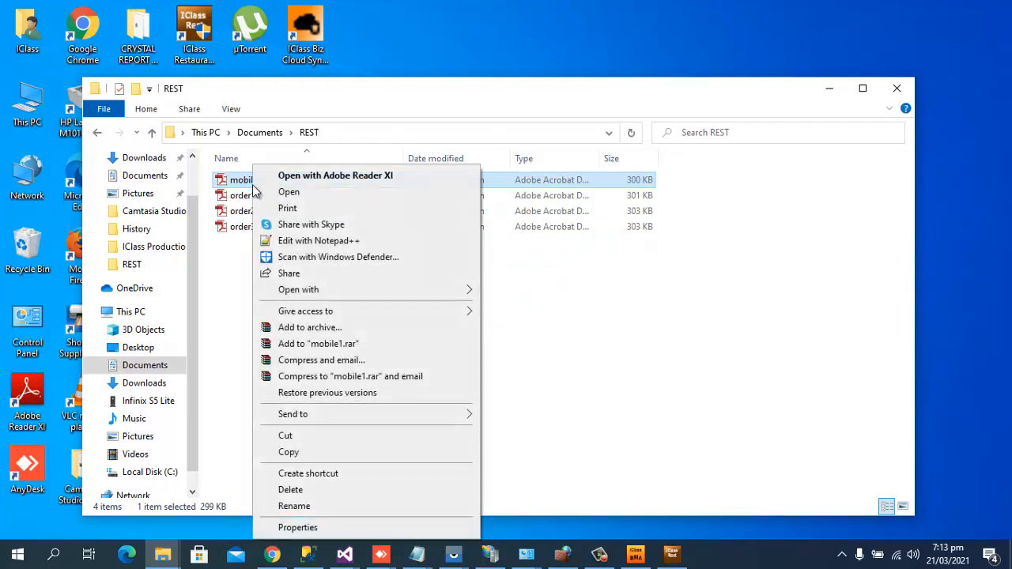
{"action": "left_click", "coordinate": [301, 194]}
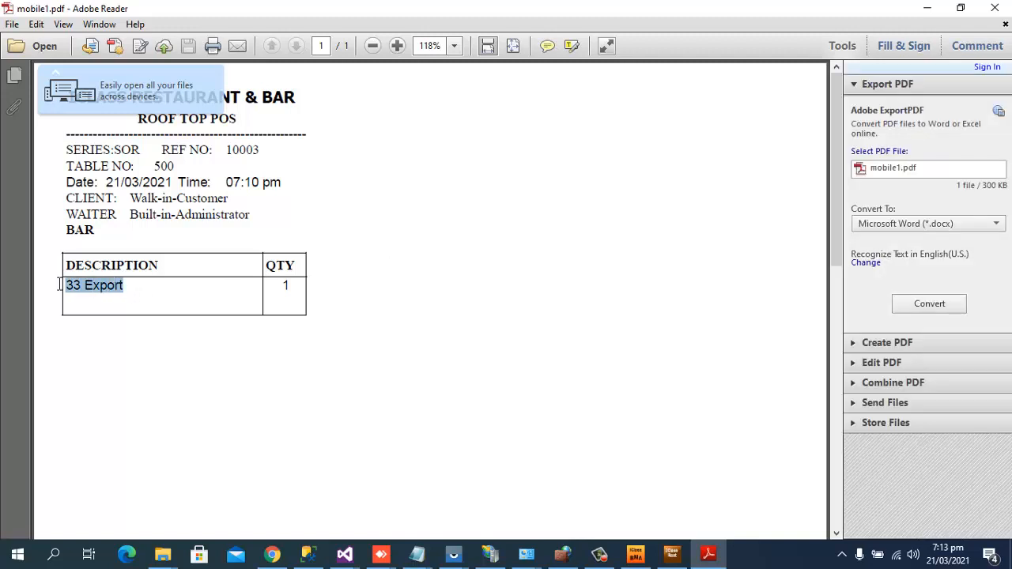
{"action": "left_click", "coordinate": [119, 295]}
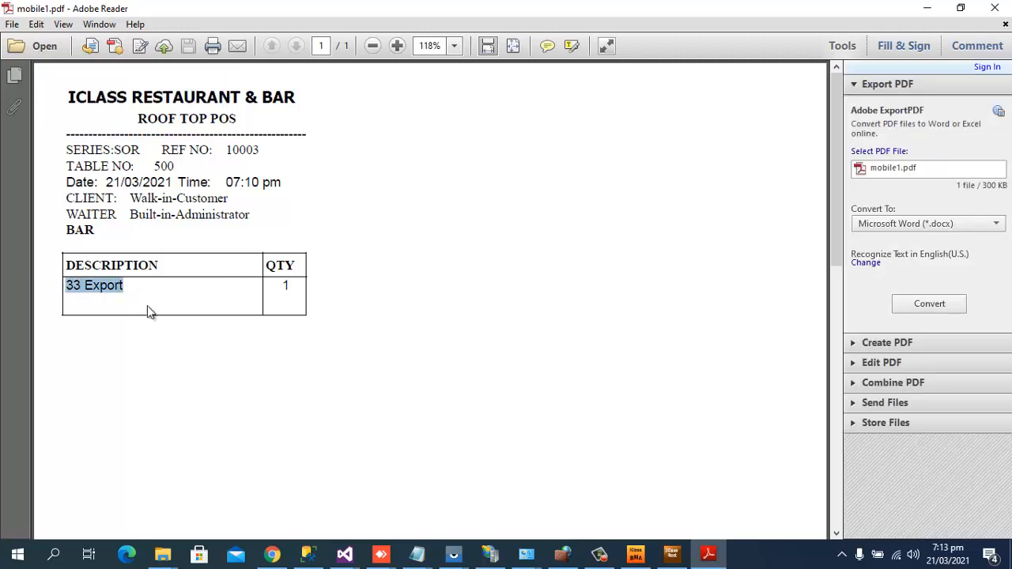
{"action": "left_click", "coordinate": [295, 311]}
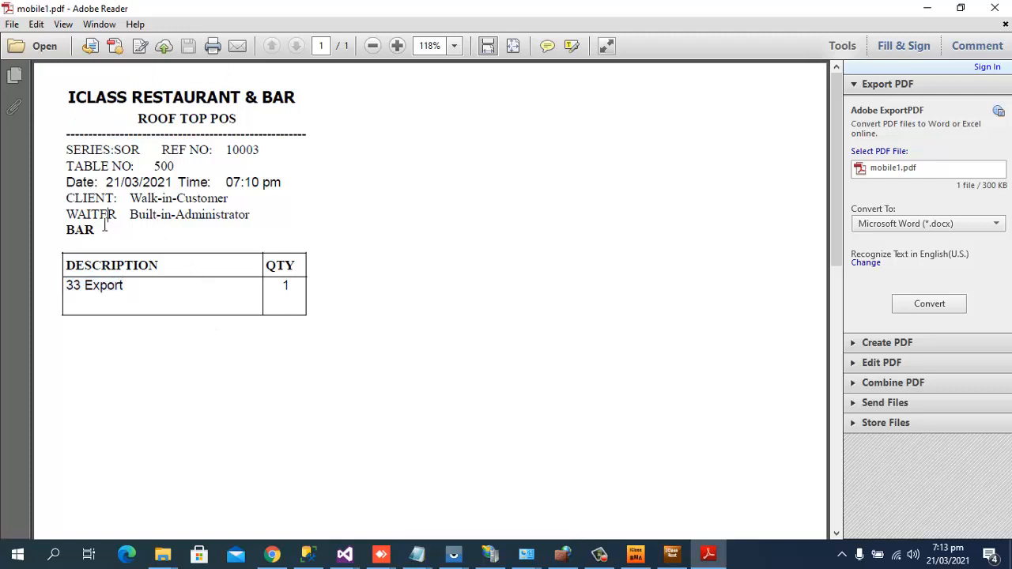
{"action": "left_click_drag", "start_coordinate": [104, 222], "coordinate": [30, 221]}
{"action": "left_click", "coordinate": [998, 8]}
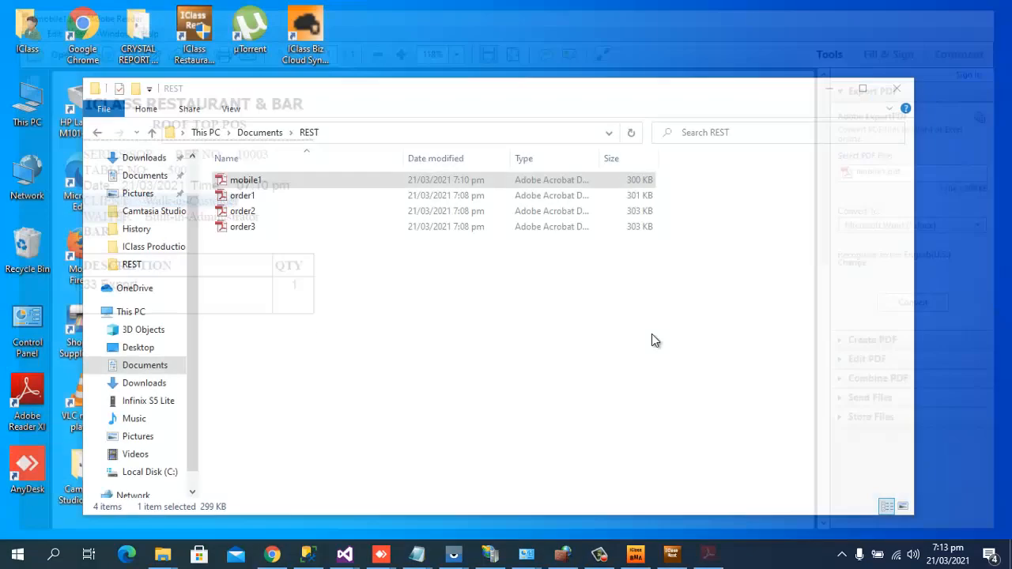
Switch from the POS to the Biz Manager Advance window via the desktop and taskbar.
{"action": "left_click", "coordinate": [637, 557]}
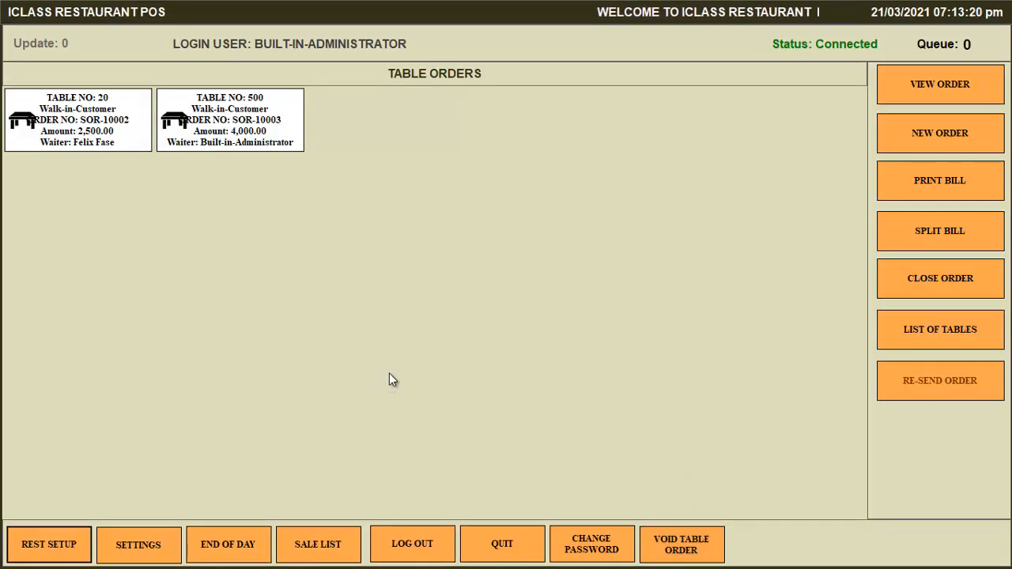
{"action": "key", "text": "super+d"}
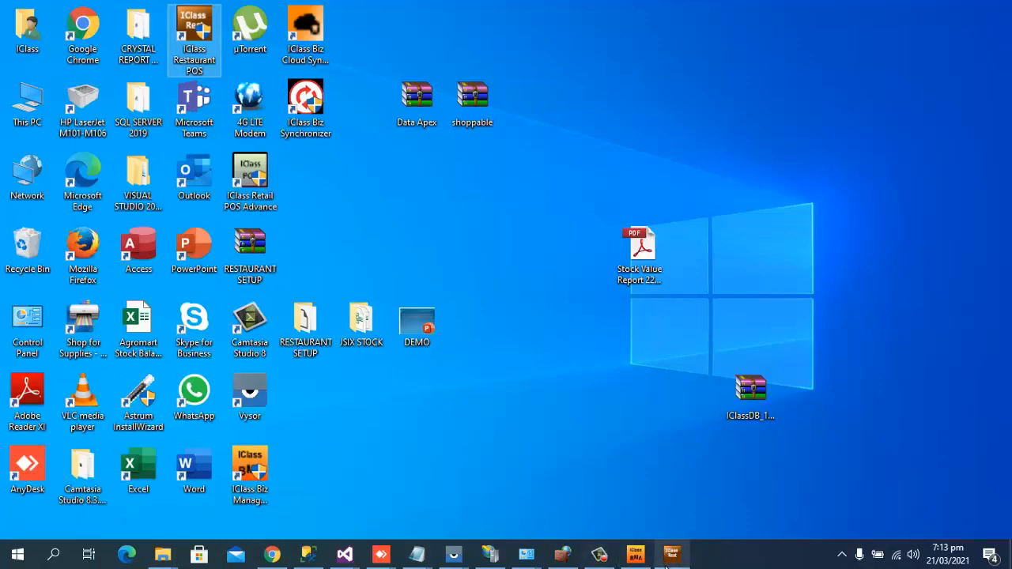
{"action": "left_click", "coordinate": [637, 556]}
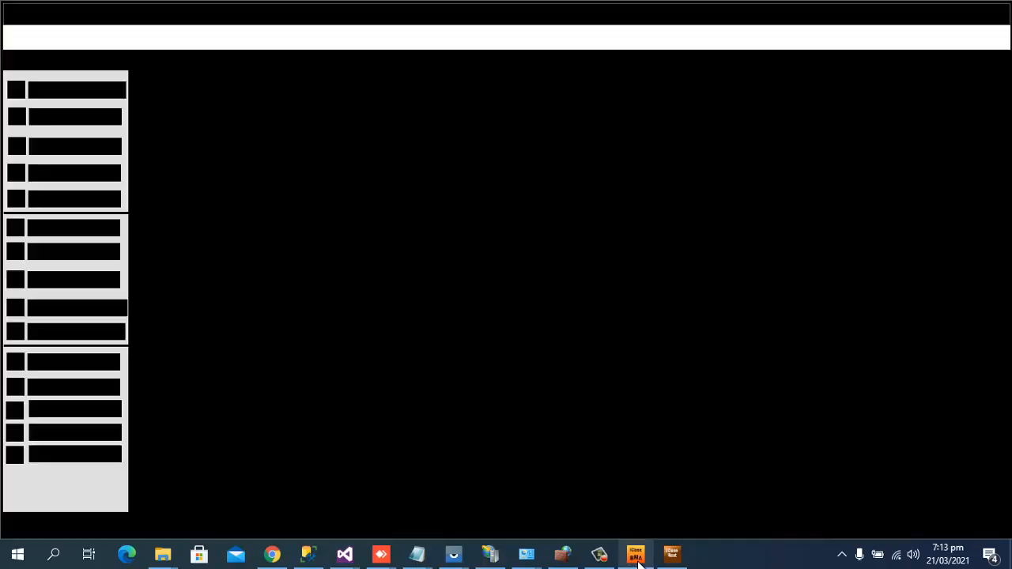
{"action": "left_click", "coordinate": [636, 556]}
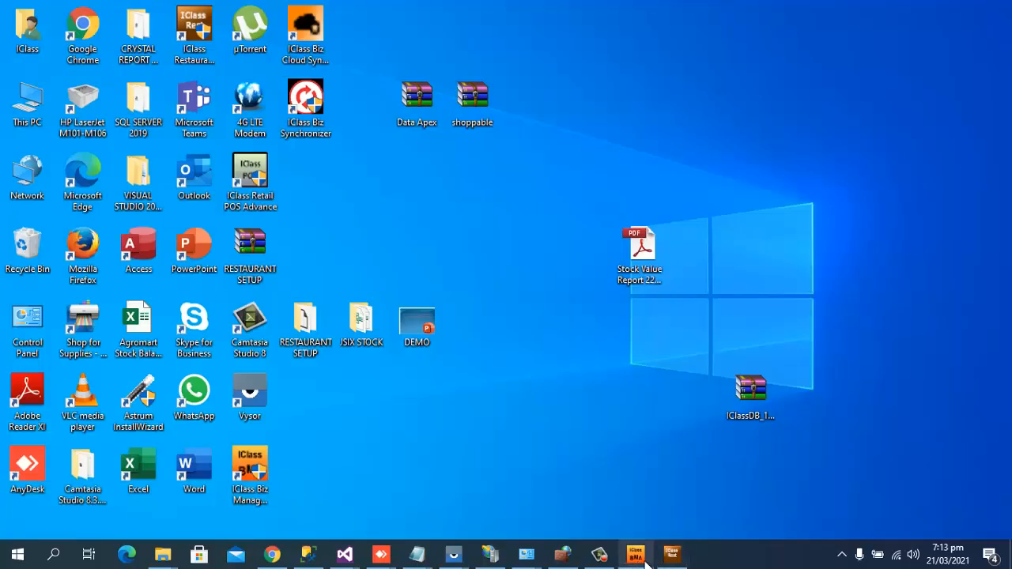
{"action": "left_click", "coordinate": [645, 558]}
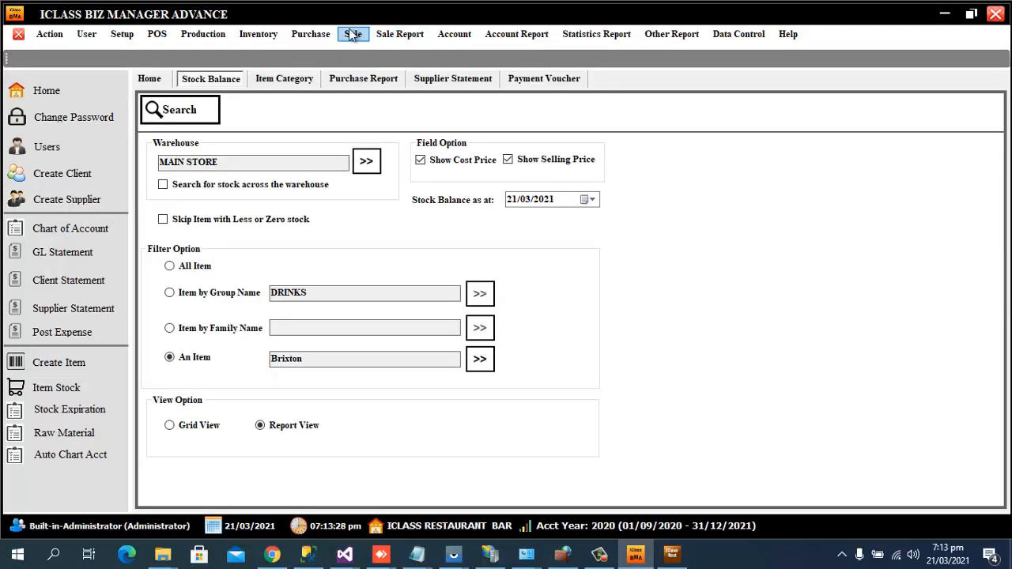
Look up Brixton in Inventory > Item > Item, check its units of measure, and close the form.
{"action": "left_click", "coordinate": [269, 33]}
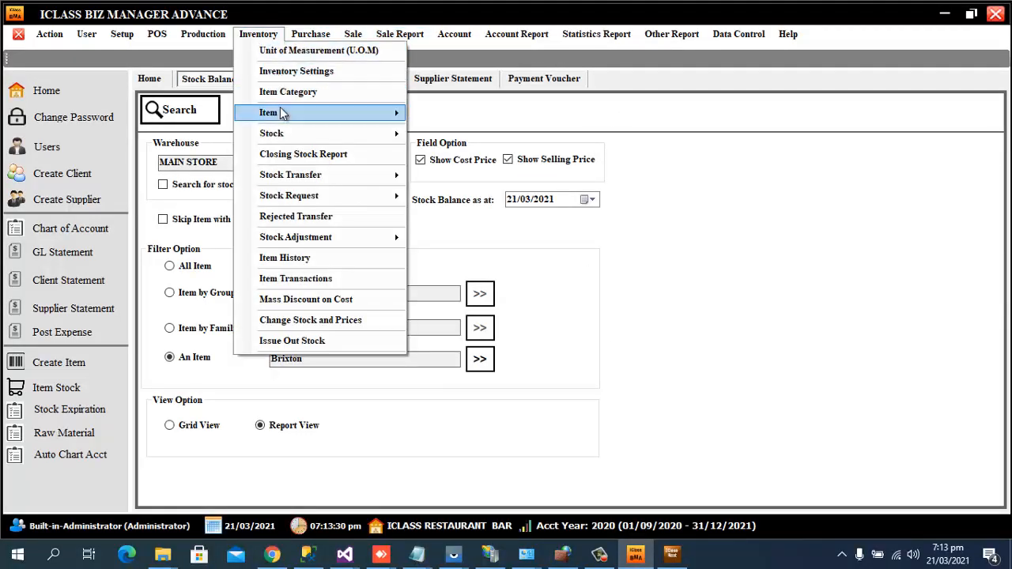
{"action": "mouse_move", "coordinate": [280, 112]}
{"action": "left_click", "coordinate": [438, 116]}
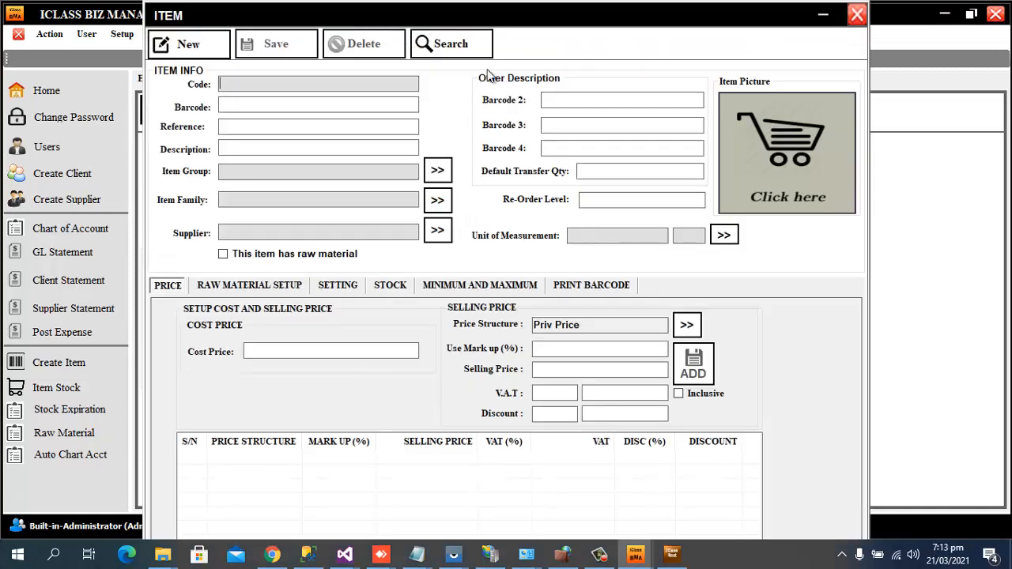
{"action": "left_click", "coordinate": [475, 46]}
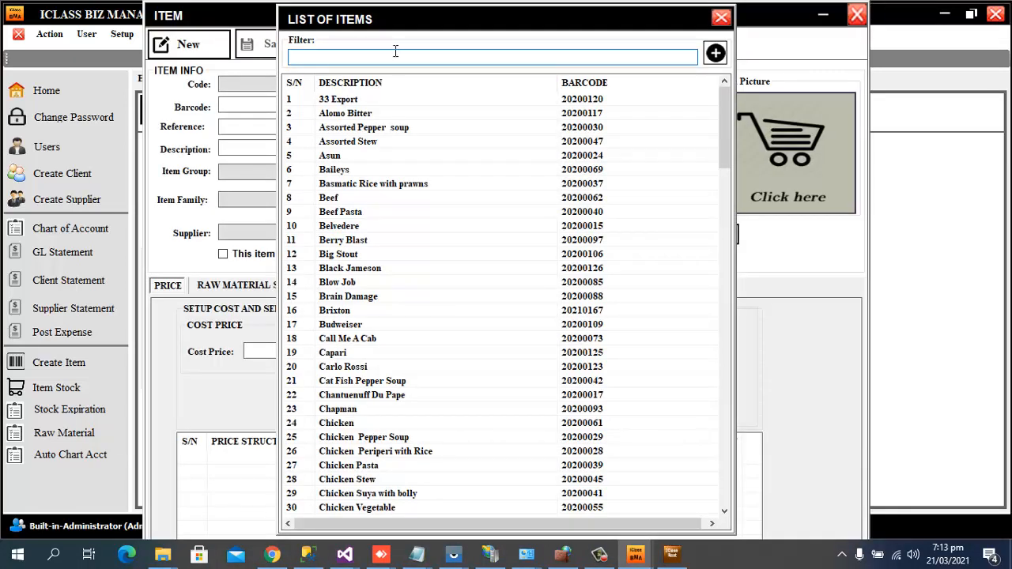
{"action": "type", "text": "br"}
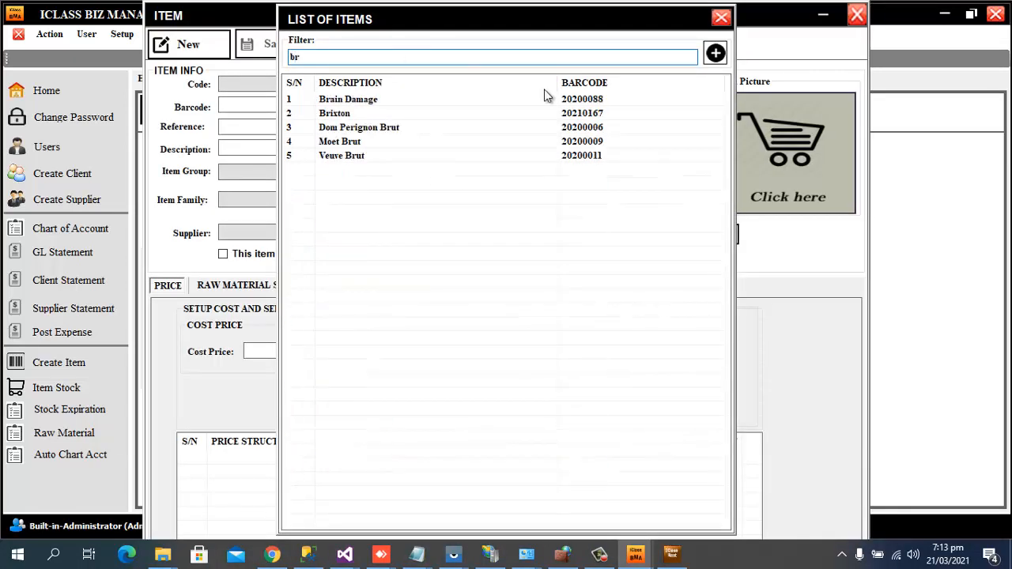
{"action": "double_click", "coordinate": [333, 117]}
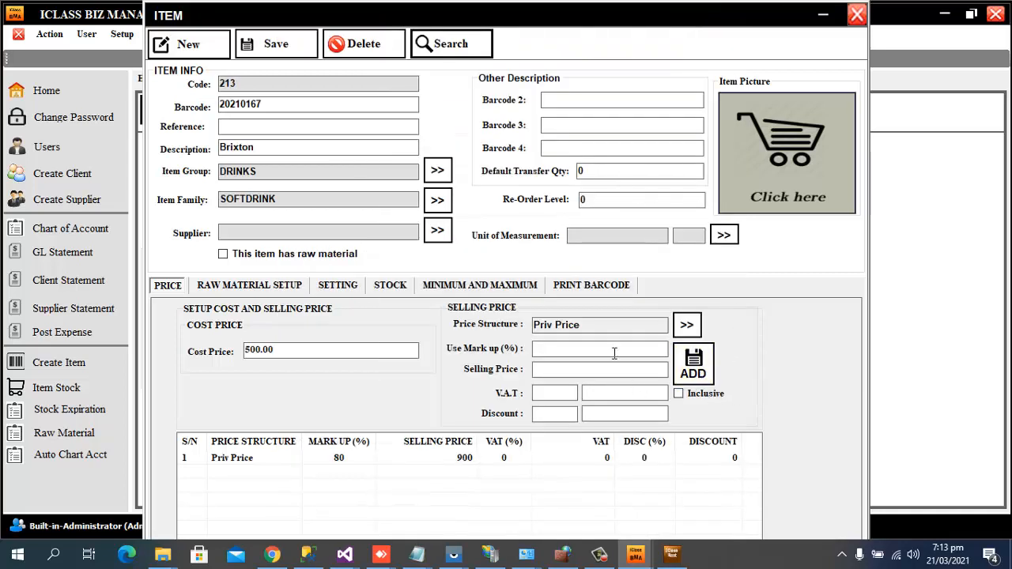
{"action": "left_click", "coordinate": [724, 237]}
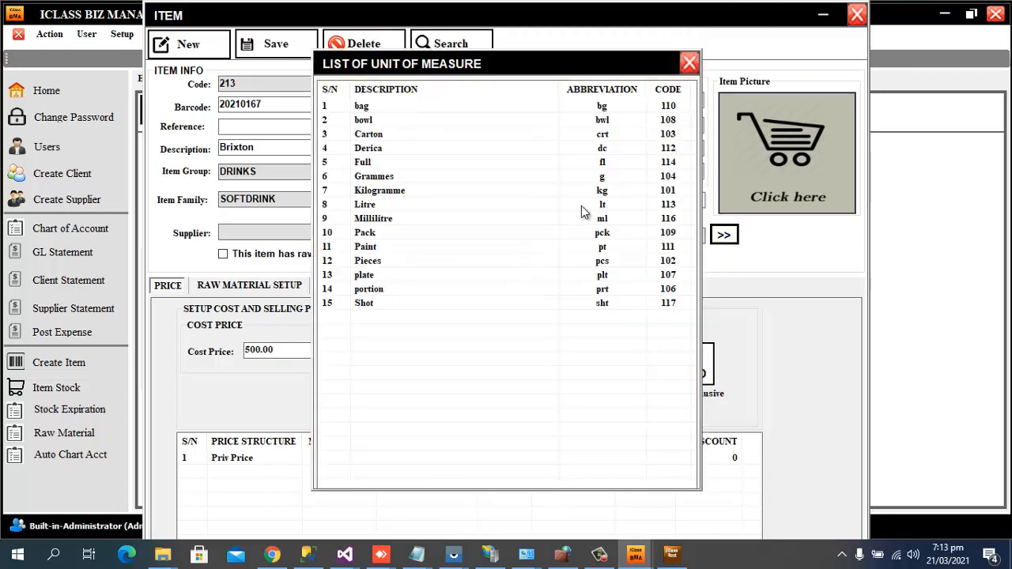
{"action": "left_click", "coordinate": [689, 64]}
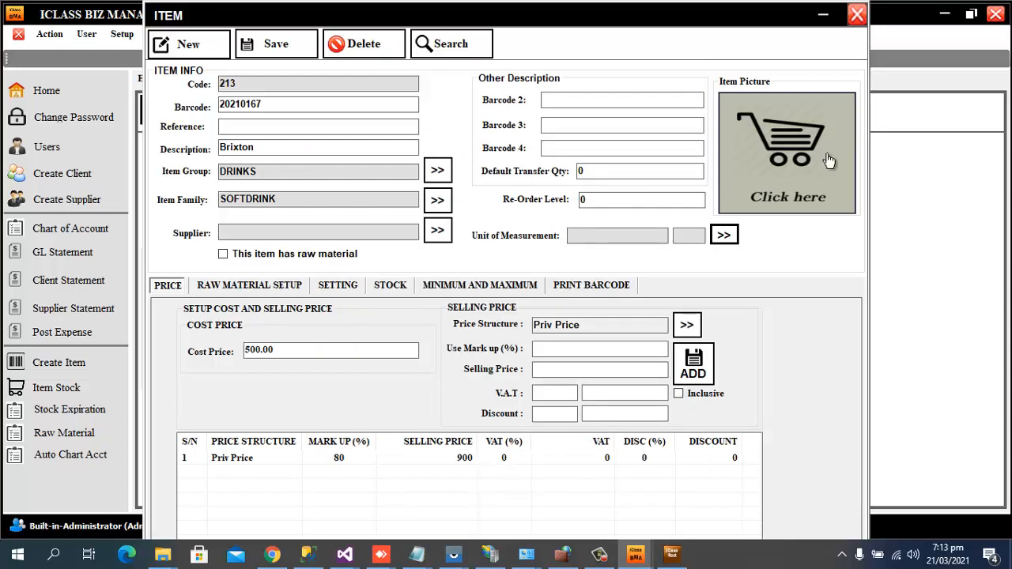
{"action": "left_click", "coordinate": [857, 15]}
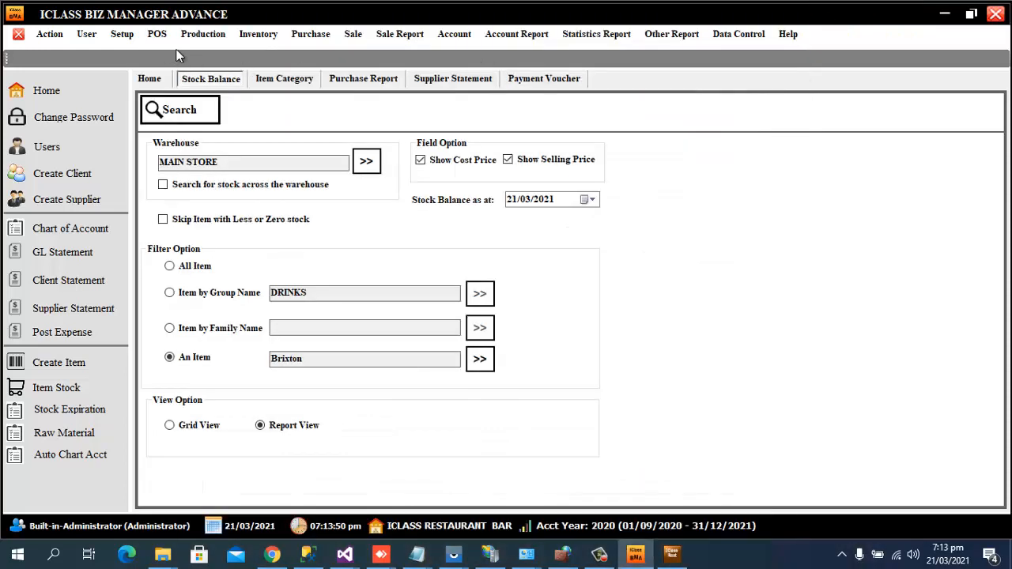
Set Software Mode to Restaurant Software in Setup > Software Setting and save it.
{"action": "left_click", "coordinate": [123, 35]}
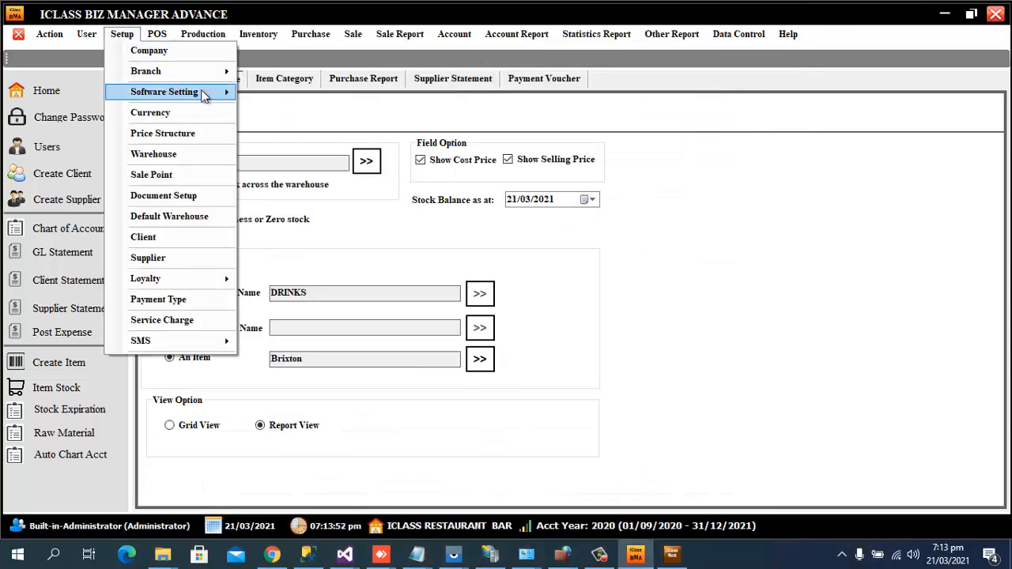
{"action": "mouse_move", "coordinate": [202, 95]}
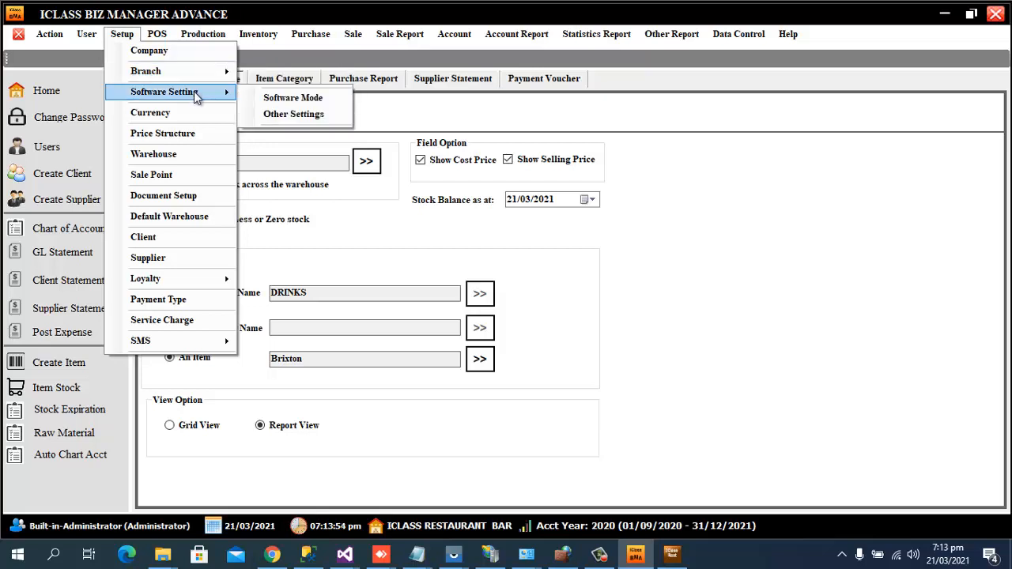
{"action": "left_click", "coordinate": [276, 100]}
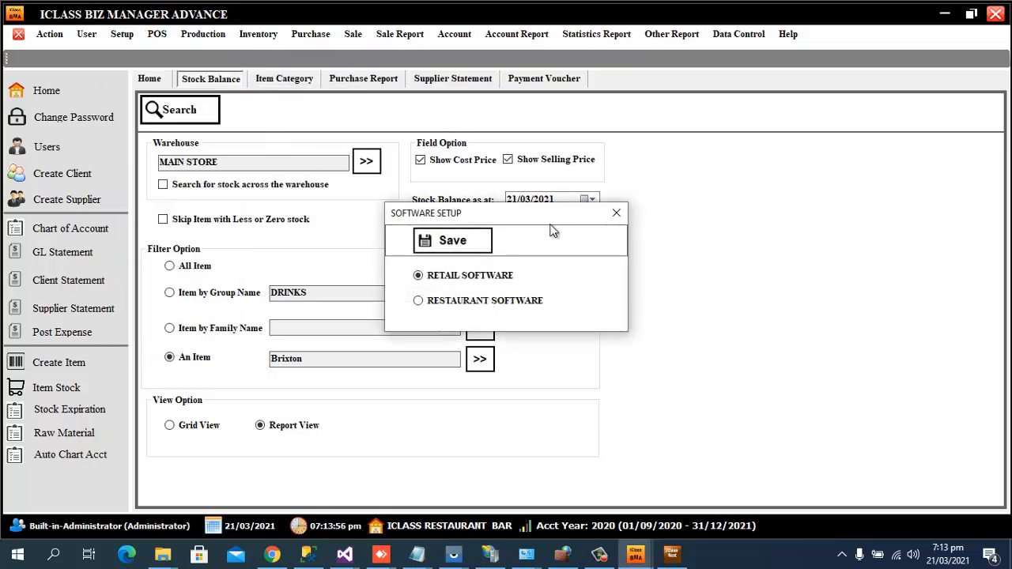
{"action": "left_click", "coordinate": [469, 303]}
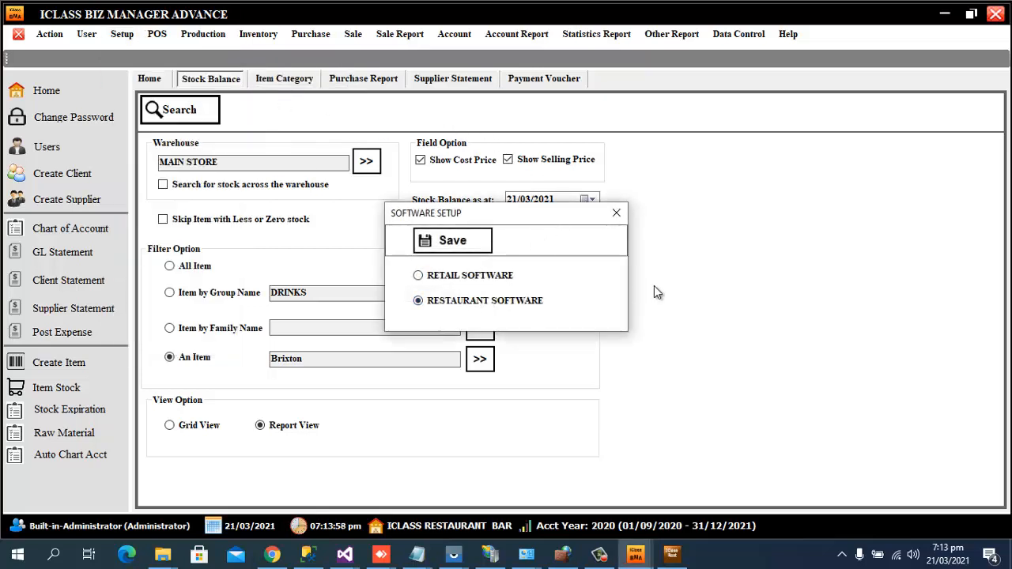
{"action": "left_click", "coordinate": [453, 240]}
{"action": "left_click", "coordinate": [624, 316]}
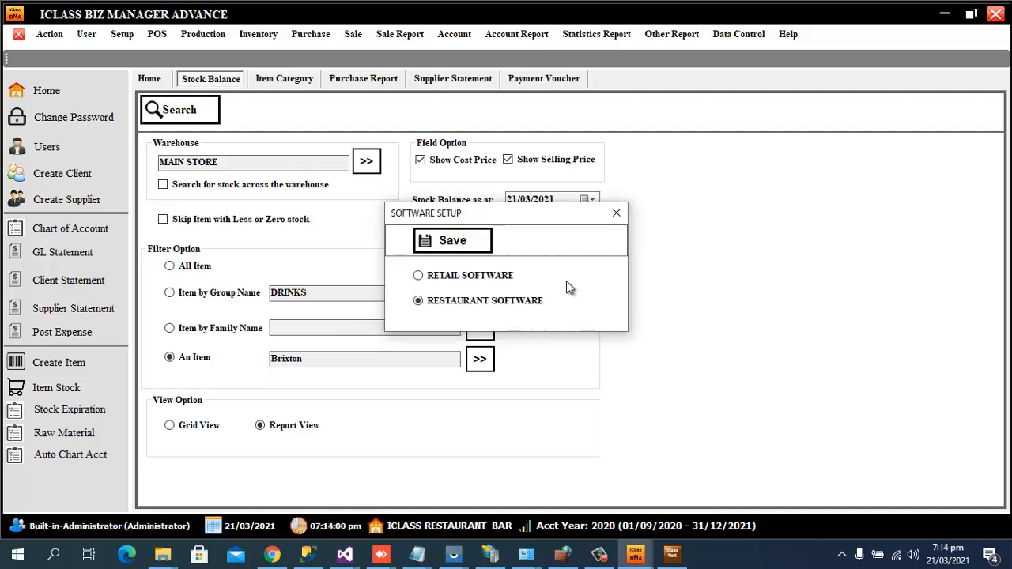
{"action": "left_click", "coordinate": [617, 216]}
Quit and relaunch Biz Manager Advance so the mode applies, then bring the POS forward.
{"action": "left_click", "coordinate": [994, 16]}
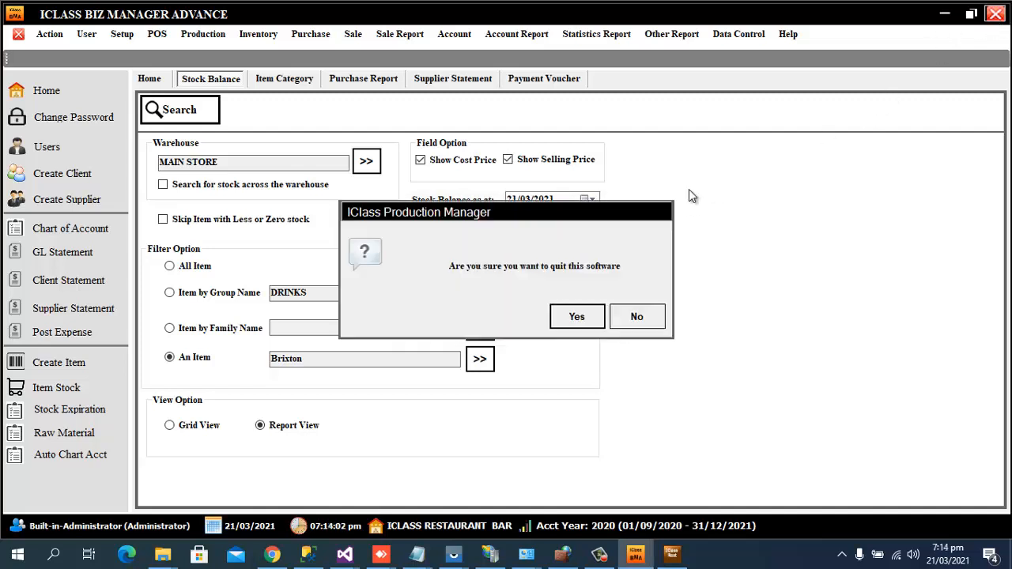
{"action": "left_click", "coordinate": [577, 324]}
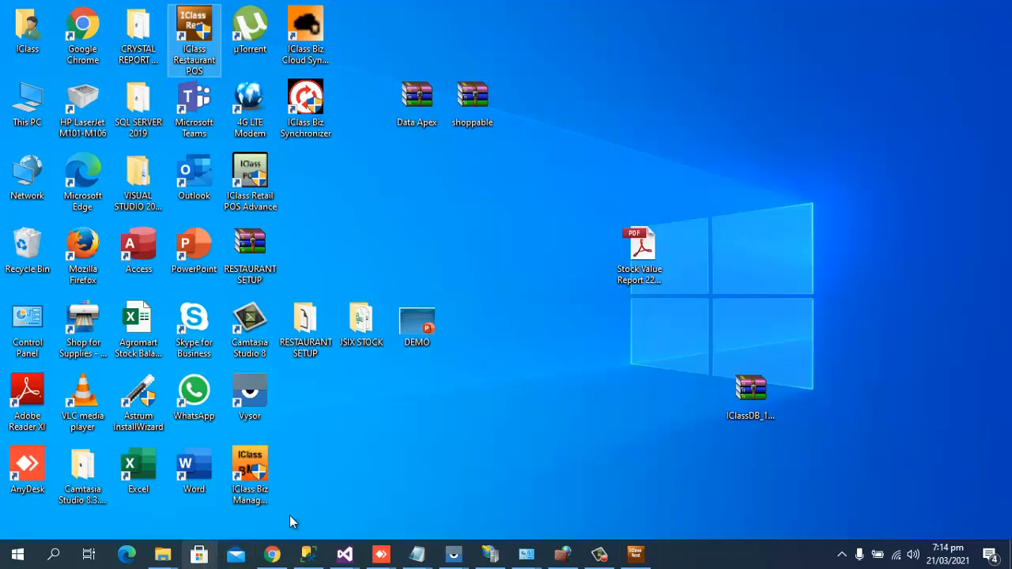
{"action": "left_click", "coordinate": [233, 468]}
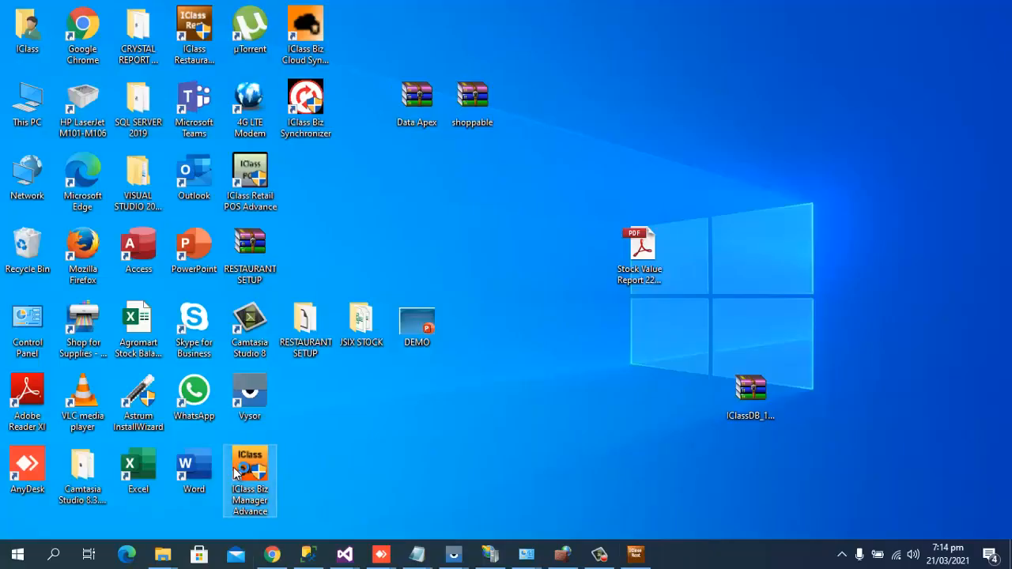
{"action": "double_click", "coordinate": [234, 468]}
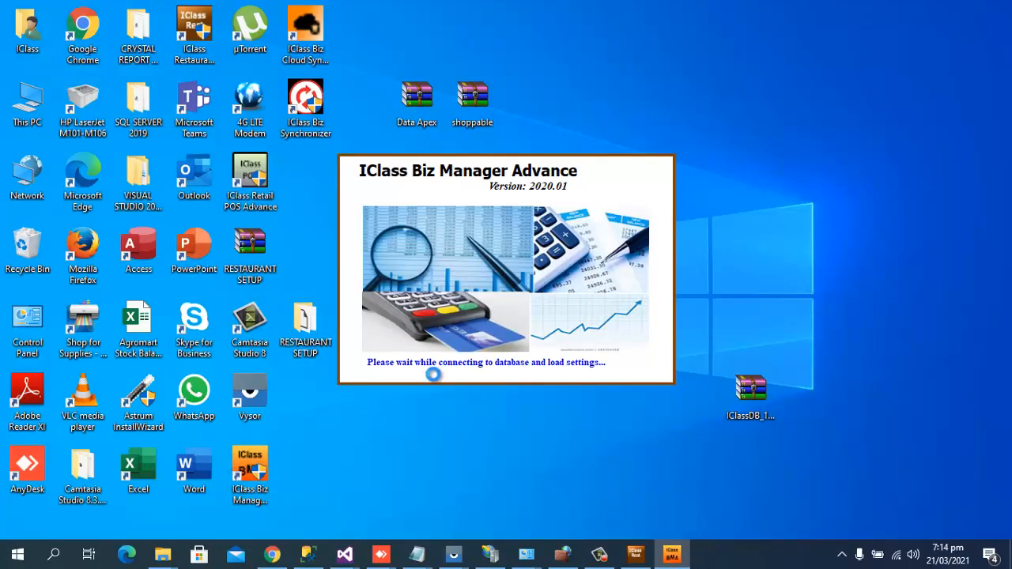
{"action": "left_click", "coordinate": [632, 555]}
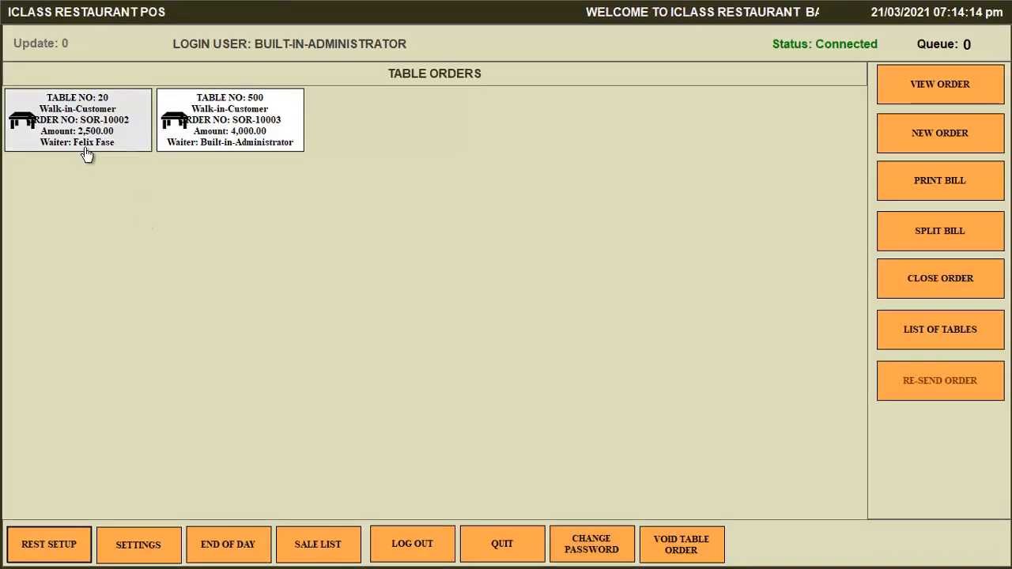
Close table 20's order and enter 500 as the cash payment.
{"action": "left_click", "coordinate": [95, 117]}
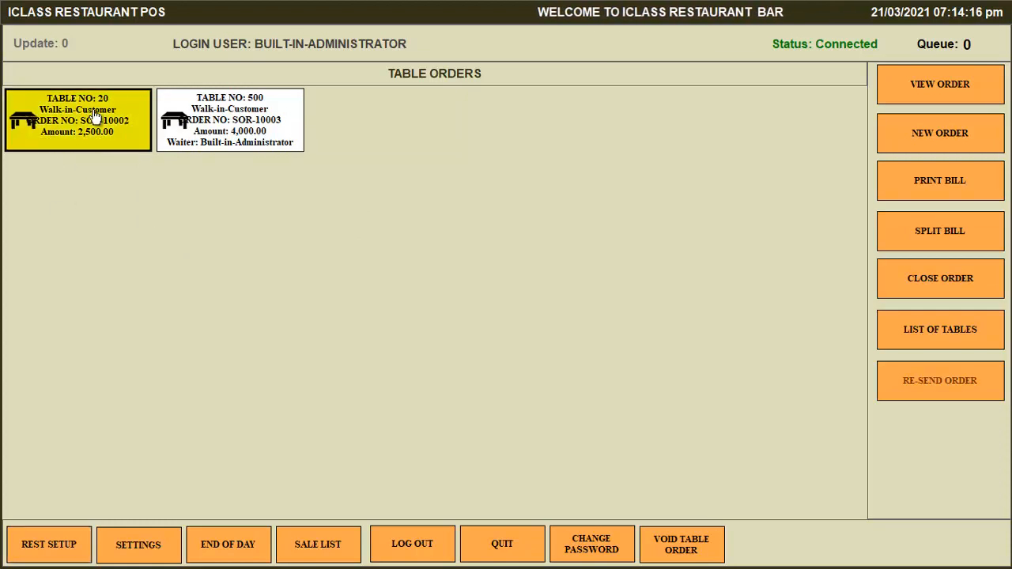
{"action": "left_click", "coordinate": [938, 286]}
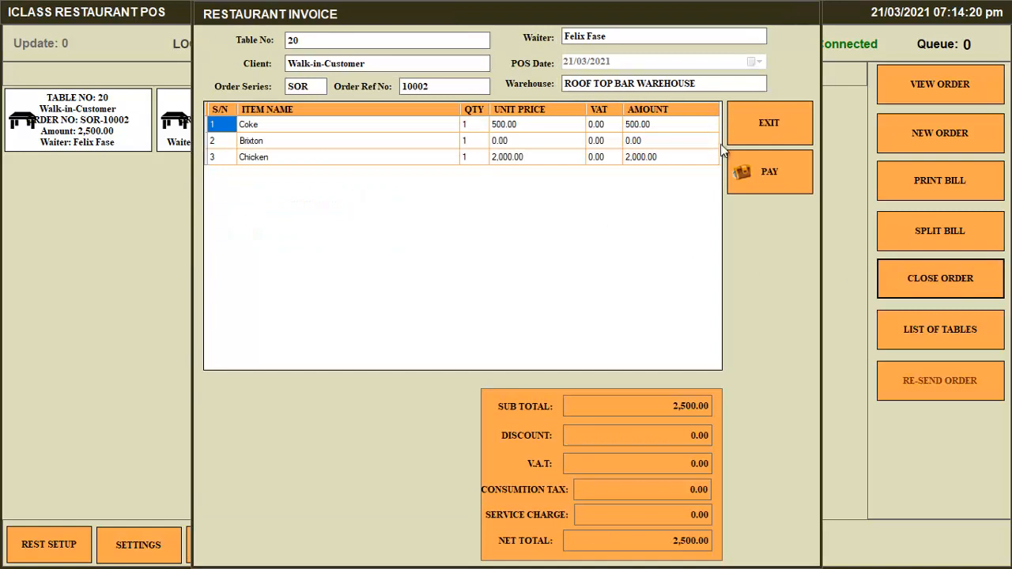
{"action": "left_click", "coordinate": [751, 175]}
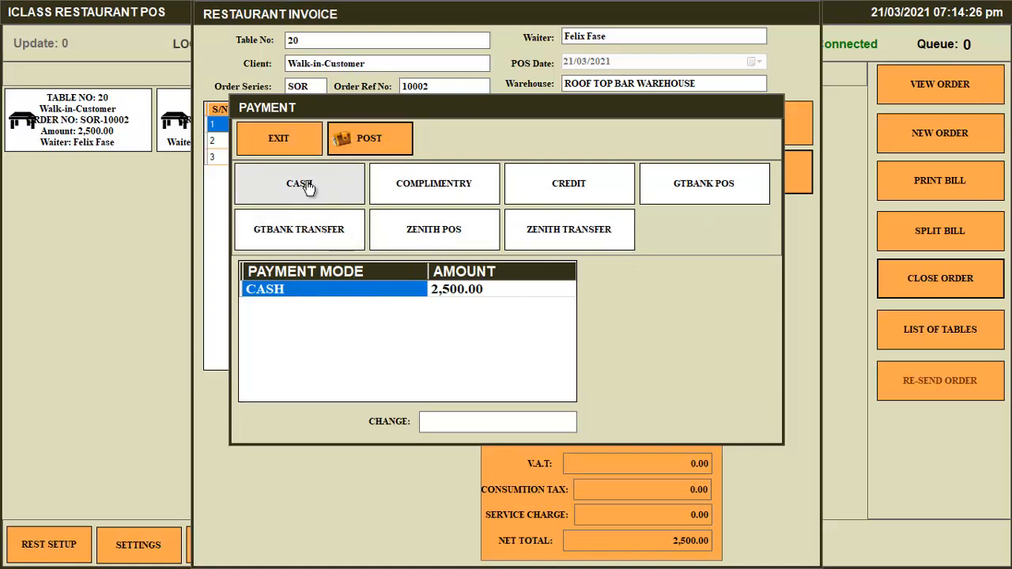
{"action": "left_click", "coordinate": [491, 295]}
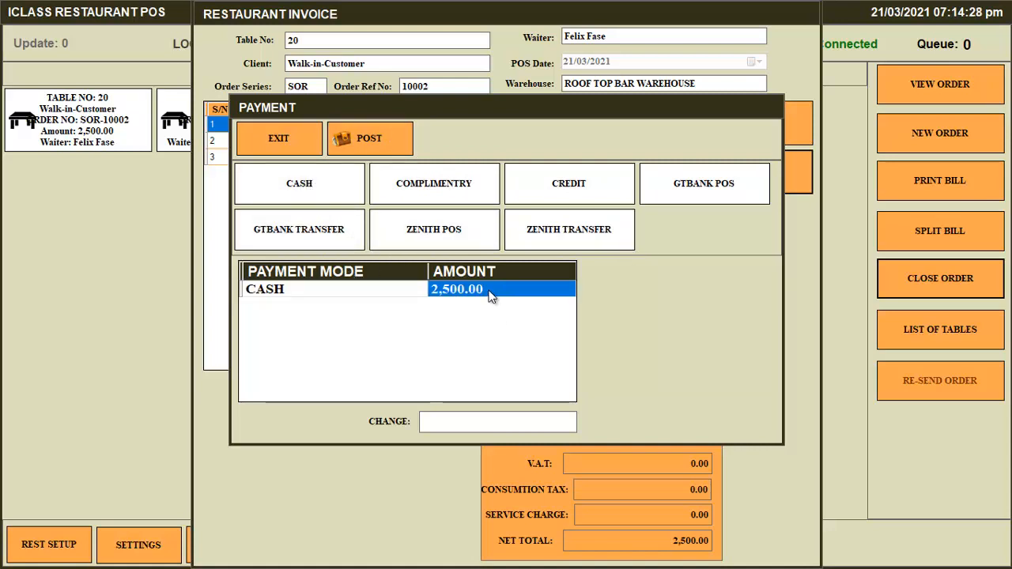
{"action": "type", "text": "50"}
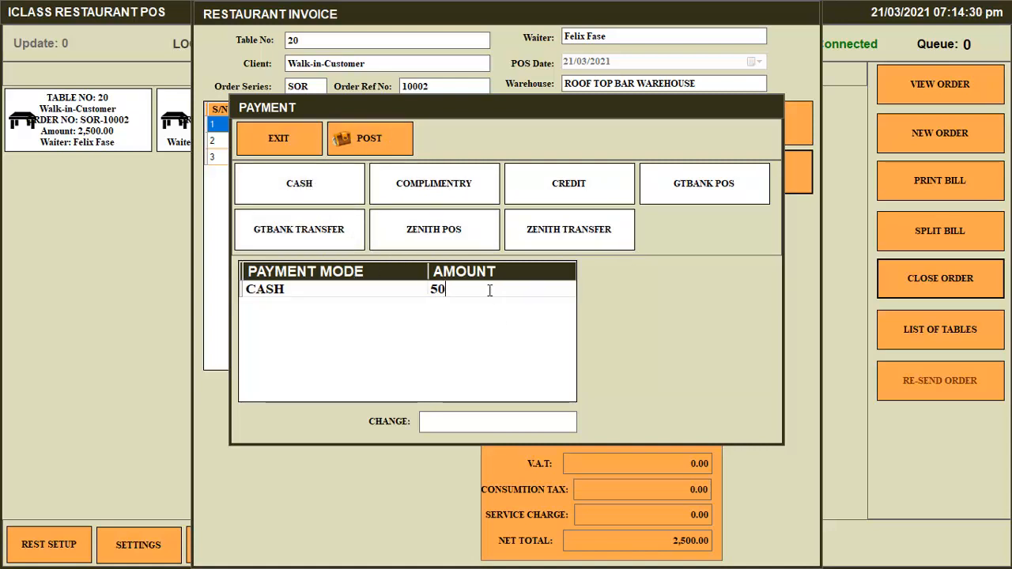
{"action": "type", "text": "0"}
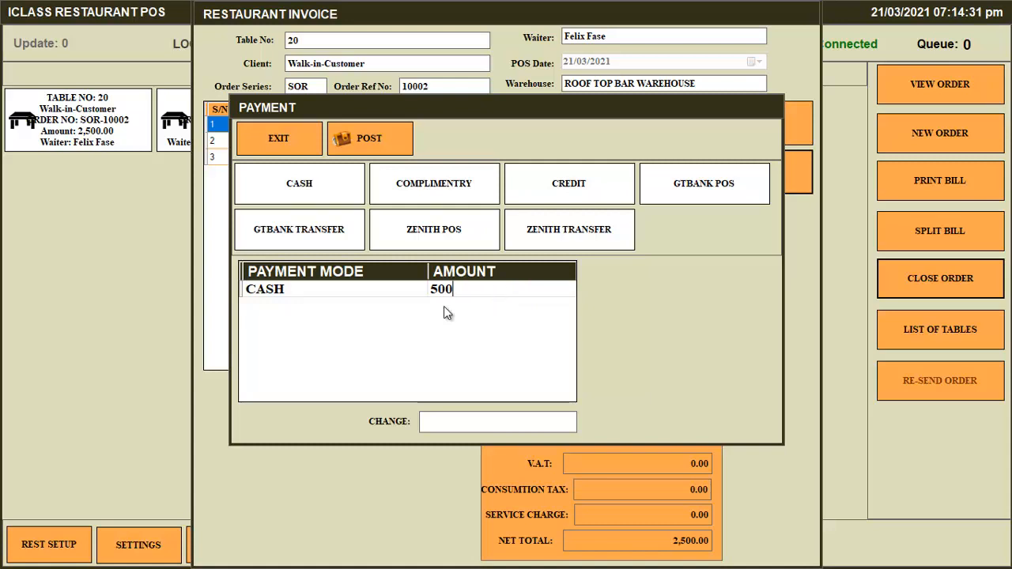
{"action": "left_click", "coordinate": [362, 296]}
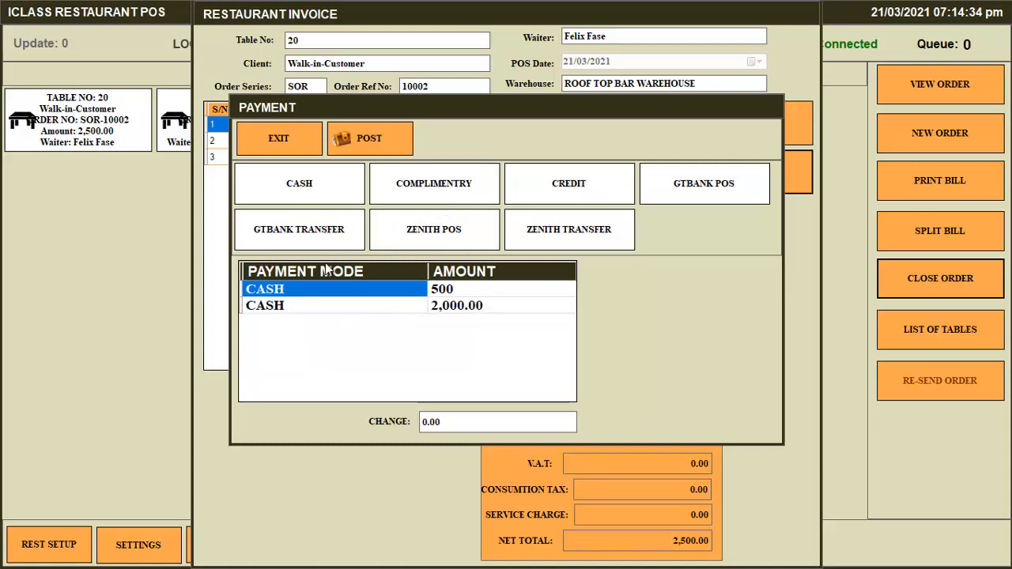
Pay the remaining 2,000.00 by GTBANK POS, post it, and save the receipt PDF.
{"action": "left_click", "coordinate": [281, 306]}
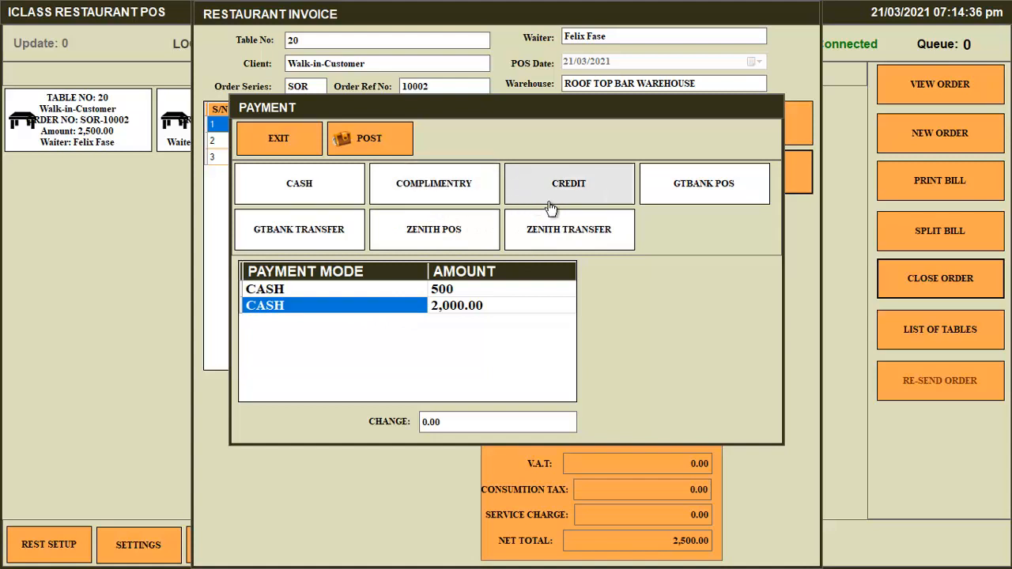
{"action": "left_click", "coordinate": [721, 194]}
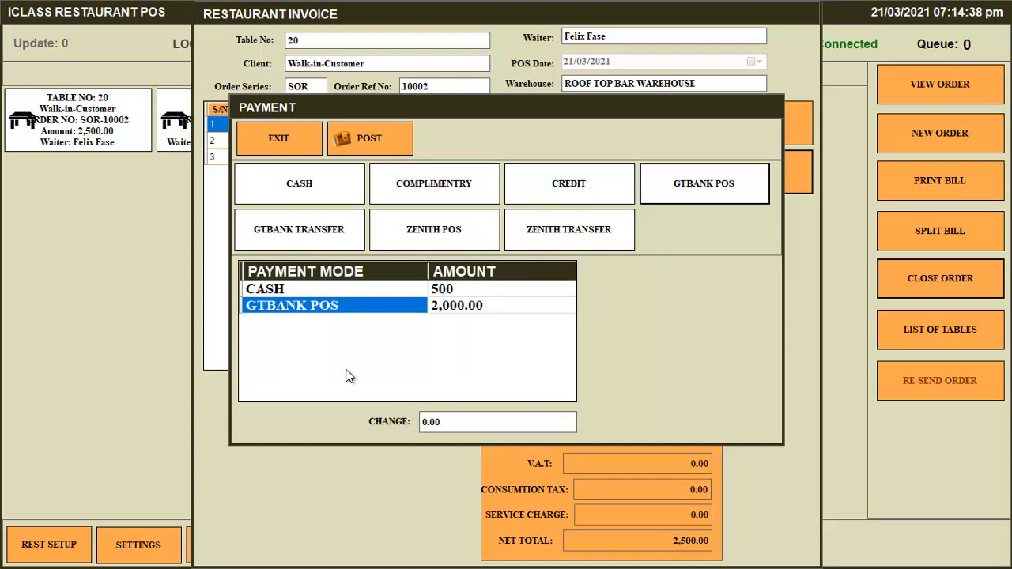
{"action": "left_click", "coordinate": [364, 142]}
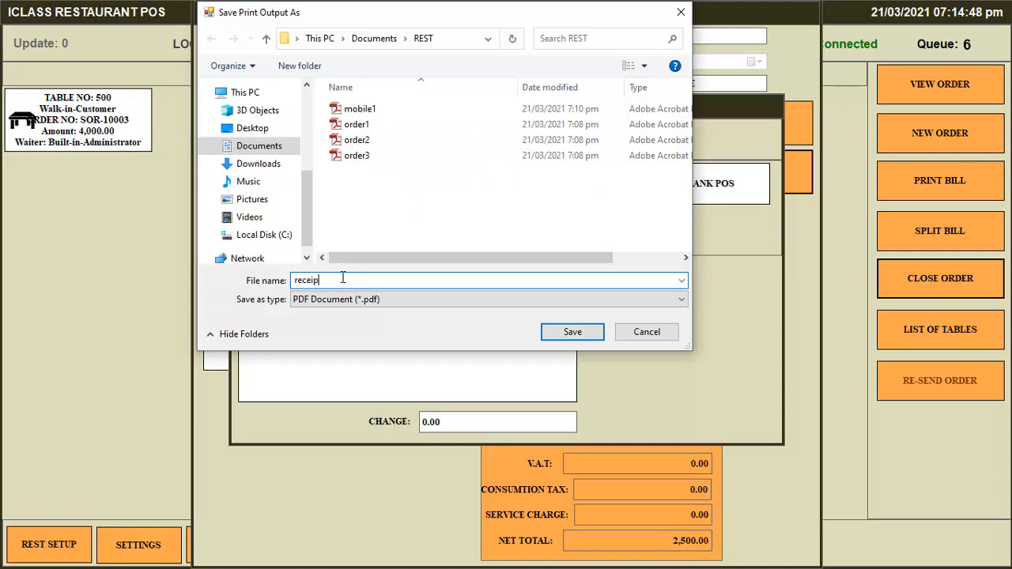
{"action": "left_click", "coordinate": [544, 338]}
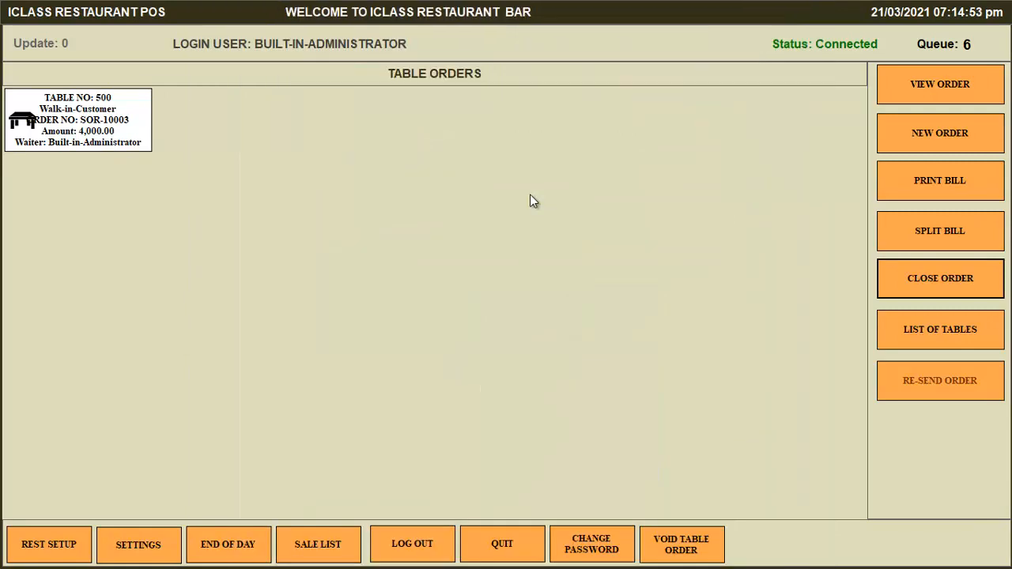
Close table 500, pay its 4,000.00 bill by ZENITH POS, and save the receipt as zenith.
{"action": "double_click", "coordinate": [49, 129]}
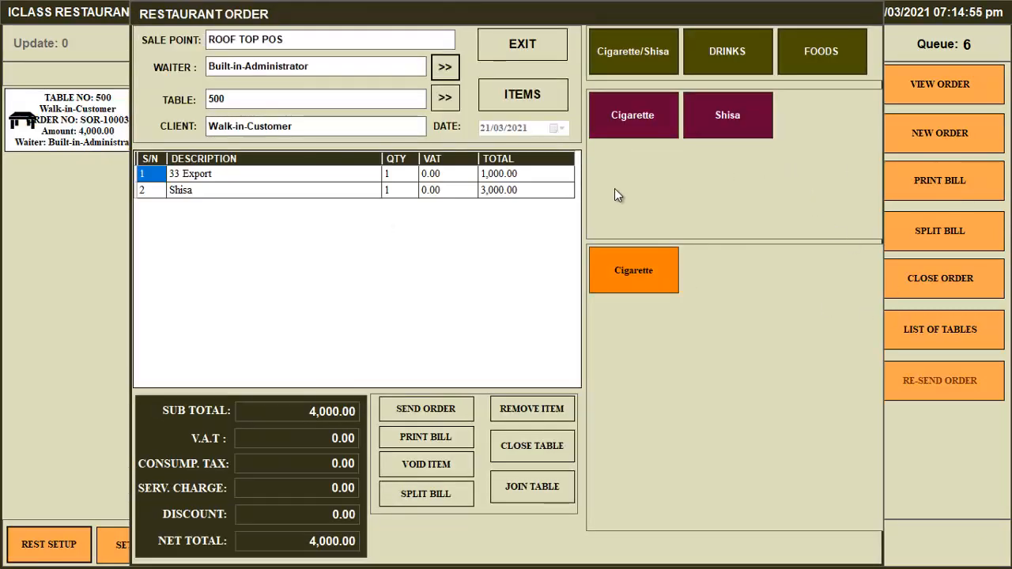
{"action": "left_click", "coordinate": [511, 47]}
{"action": "double_click", "coordinate": [126, 138]}
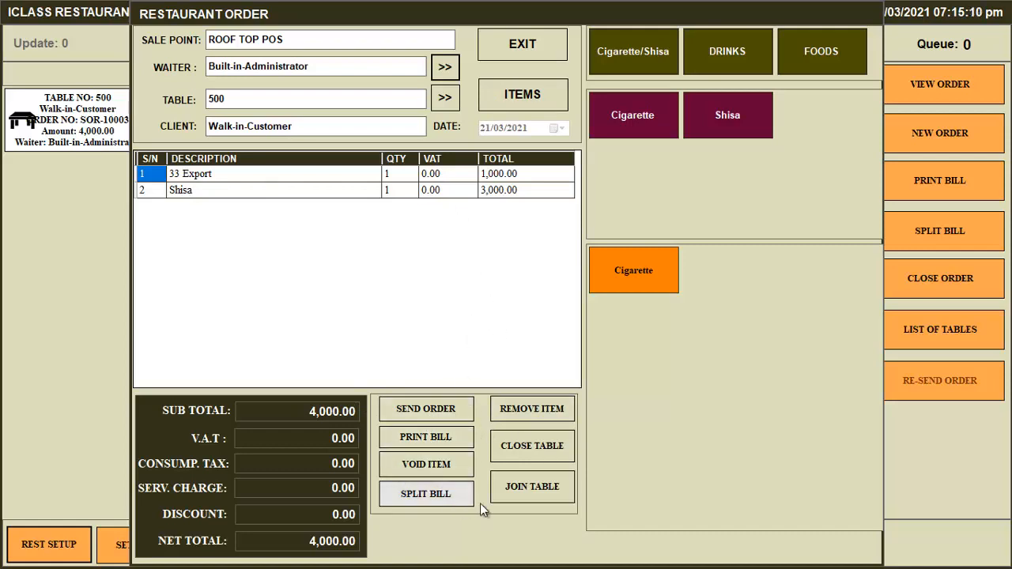
{"action": "left_click", "coordinate": [535, 447]}
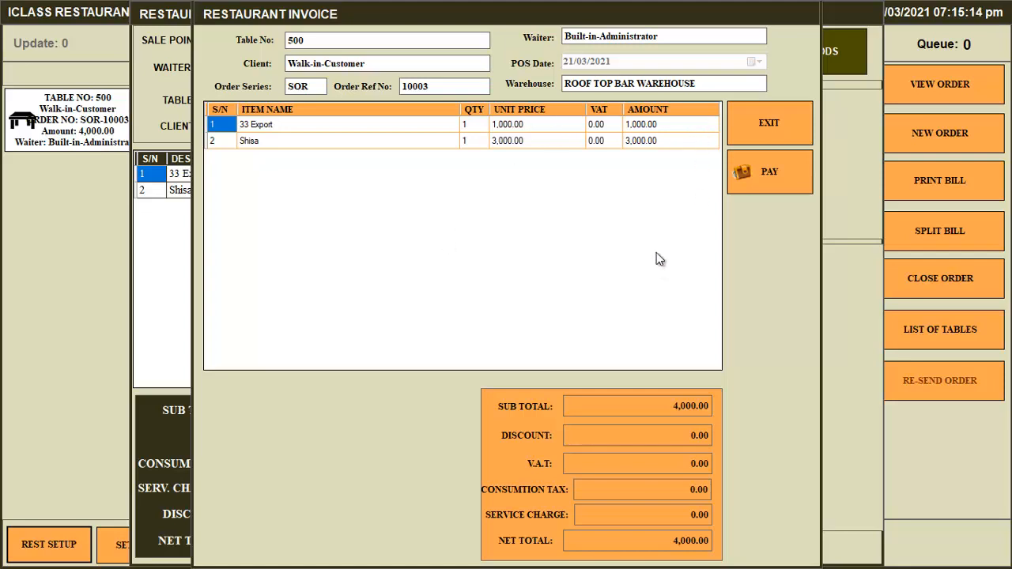
{"action": "left_click", "coordinate": [770, 179]}
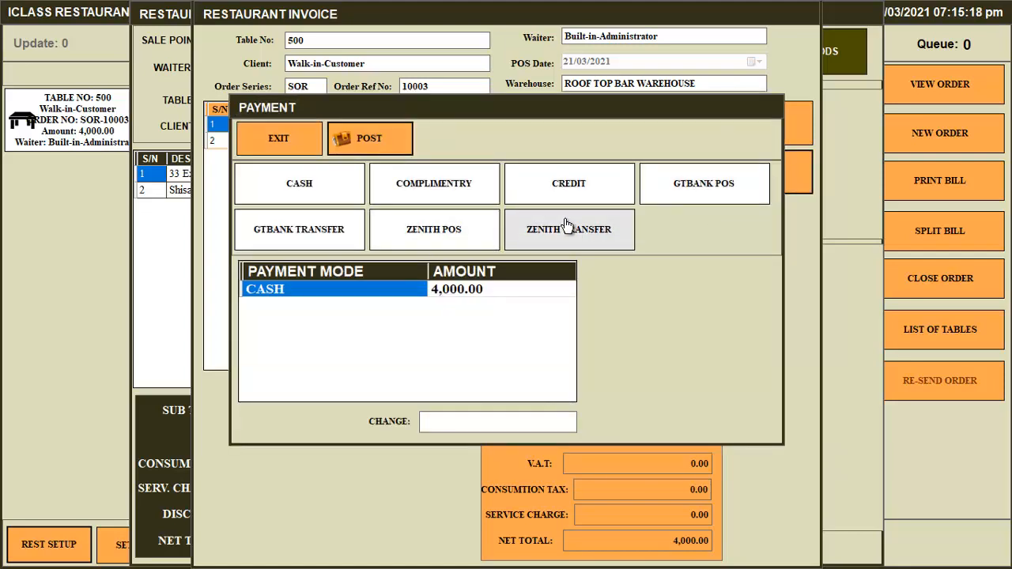
{"action": "left_click", "coordinate": [447, 243]}
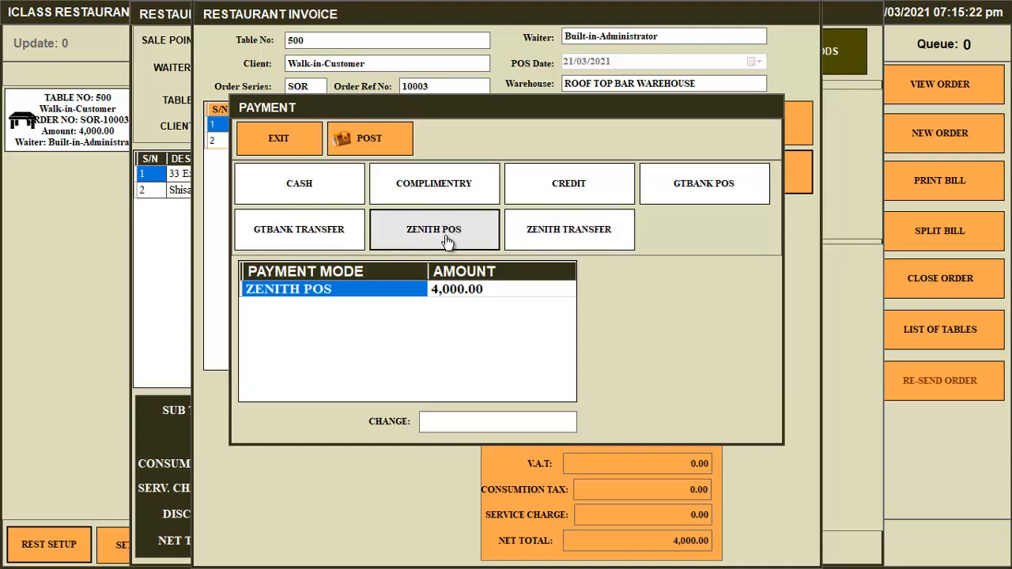
{"action": "left_click", "coordinate": [364, 140]}
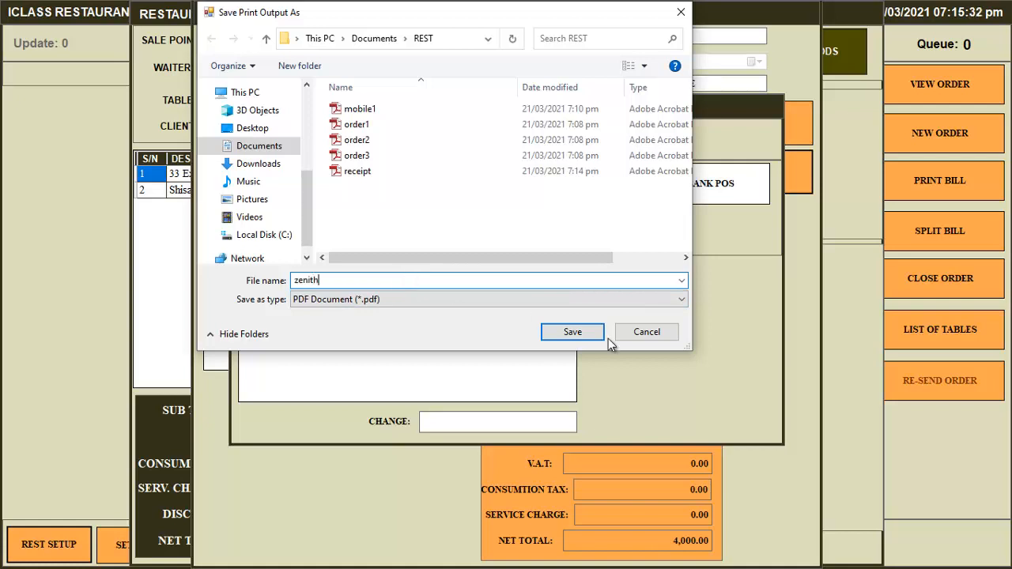
{"action": "left_click", "coordinate": [583, 337]}
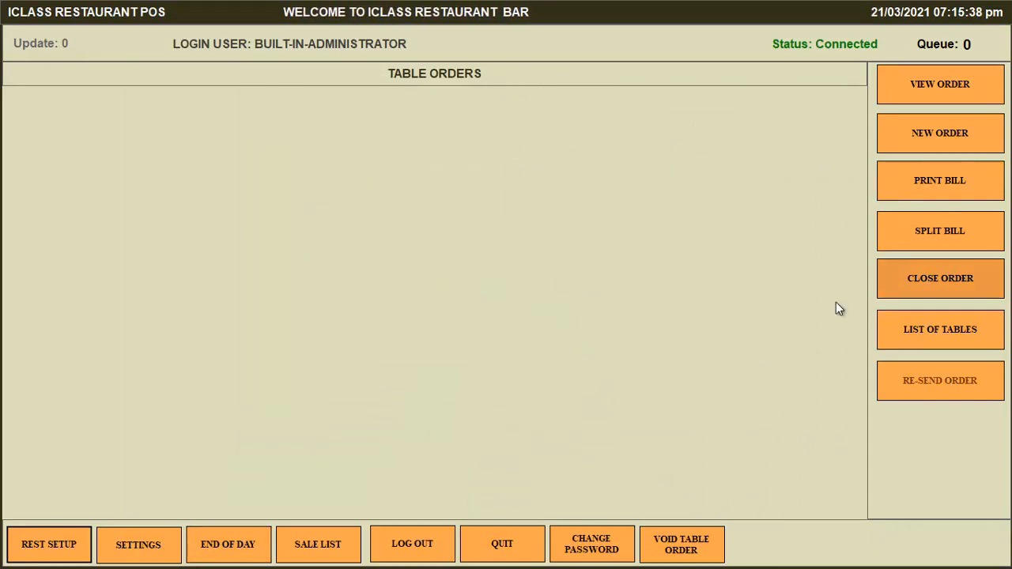
Print the 6,500.00 end-of-day sales report to PDF 'end of day', then exit and minimise.
{"action": "left_click", "coordinate": [252, 554]}
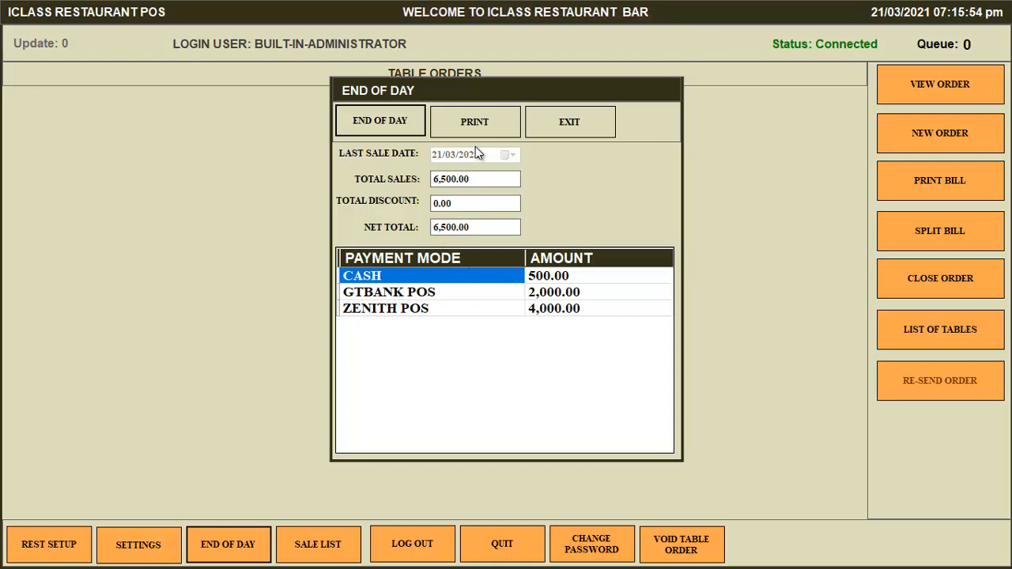
{"action": "left_click", "coordinate": [475, 121]}
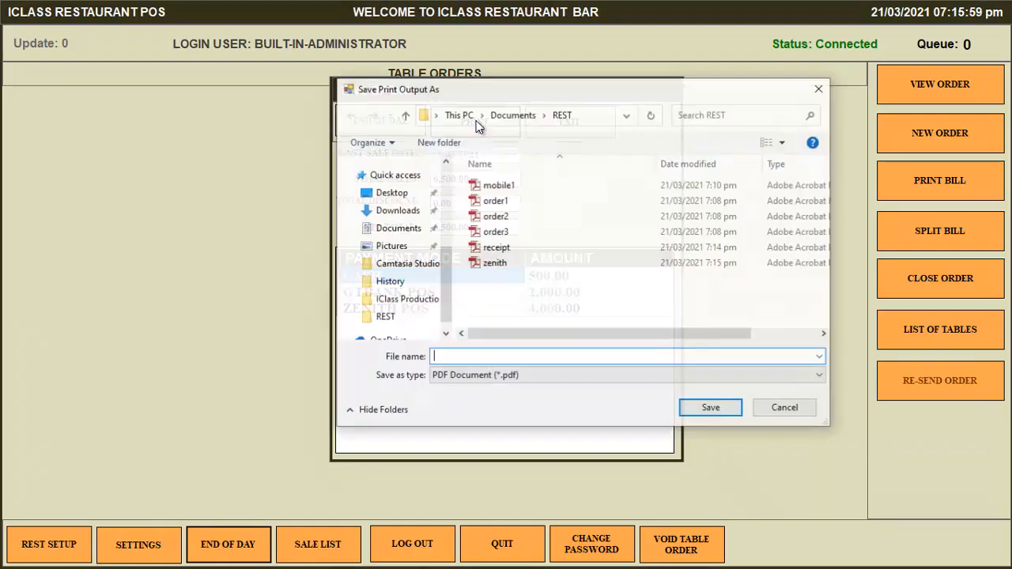
{"action": "type", "text": "e"}
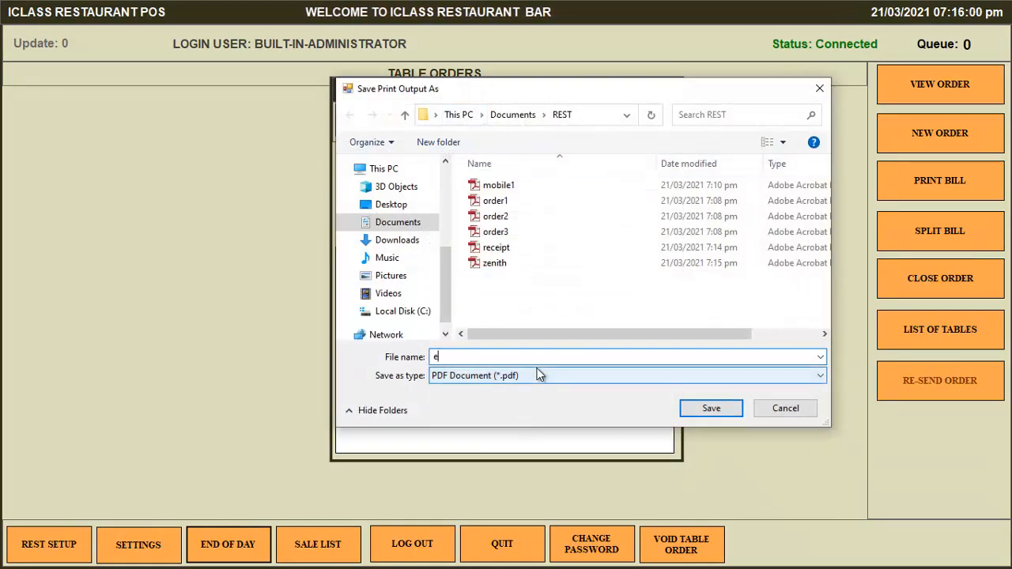
{"action": "type", "text": "nd of day"}
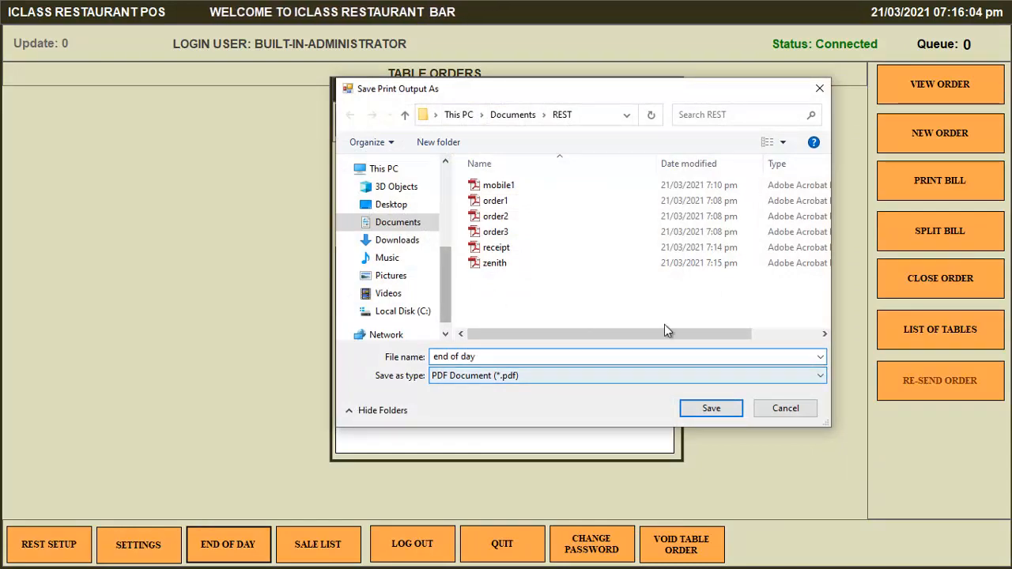
{"action": "left_click", "coordinate": [723, 408]}
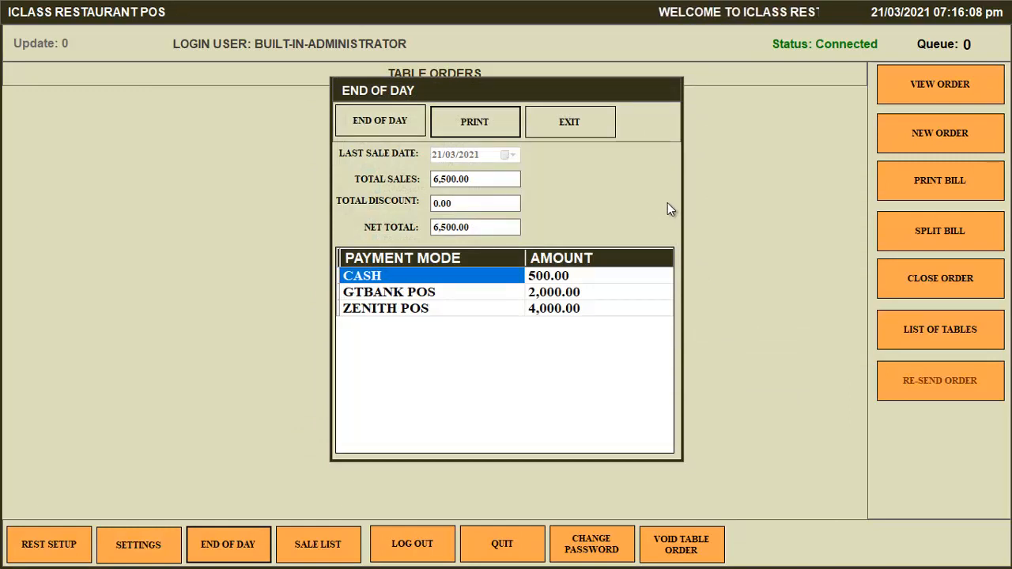
{"action": "left_click", "coordinate": [572, 123]}
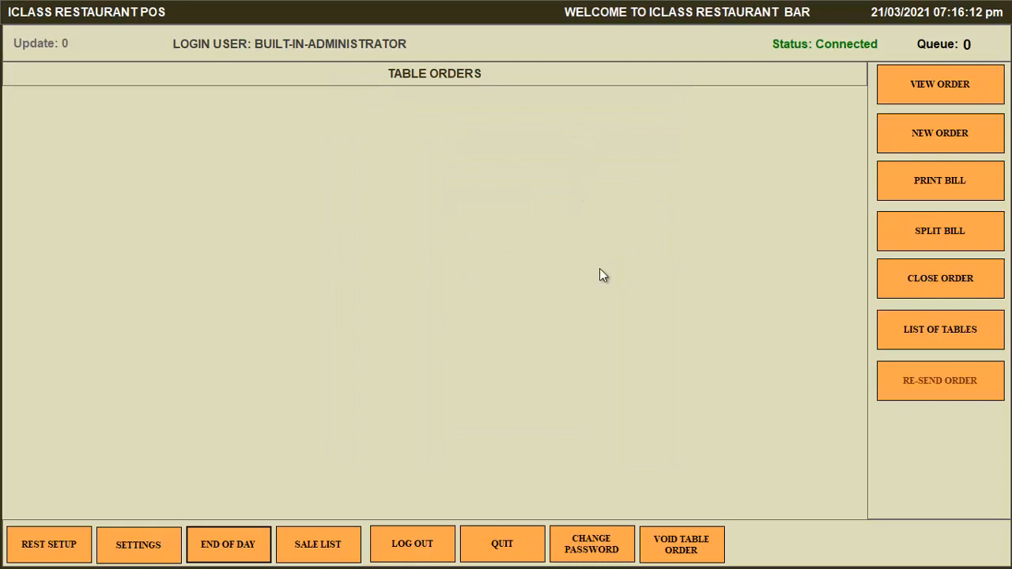
{"action": "key", "text": "super+d"}
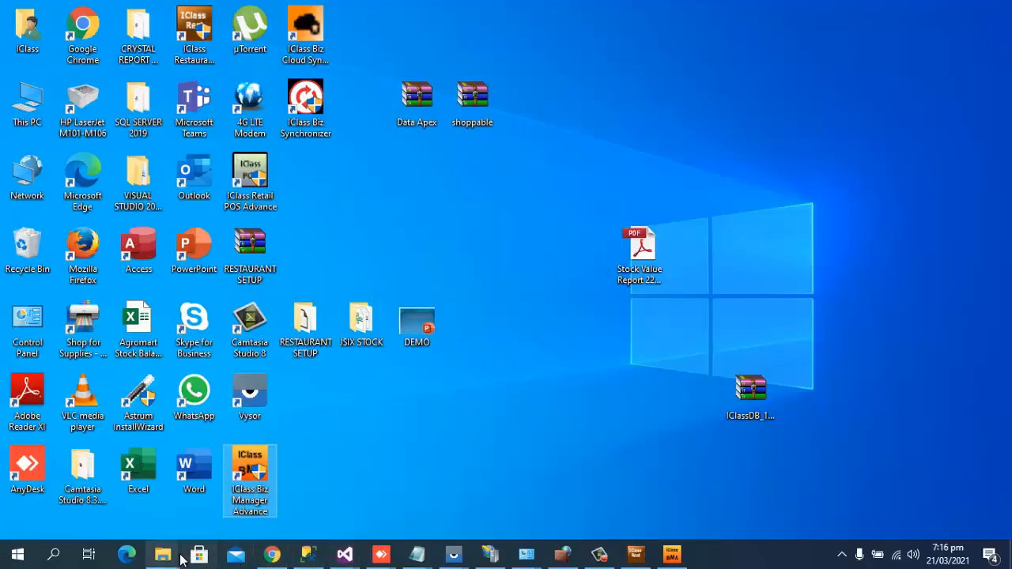
Return to the REST folder in File Explorer and open the receipt PDF.
{"action": "mouse_move", "coordinate": [162, 553]}
{"action": "left_click", "coordinate": [384, 492]}
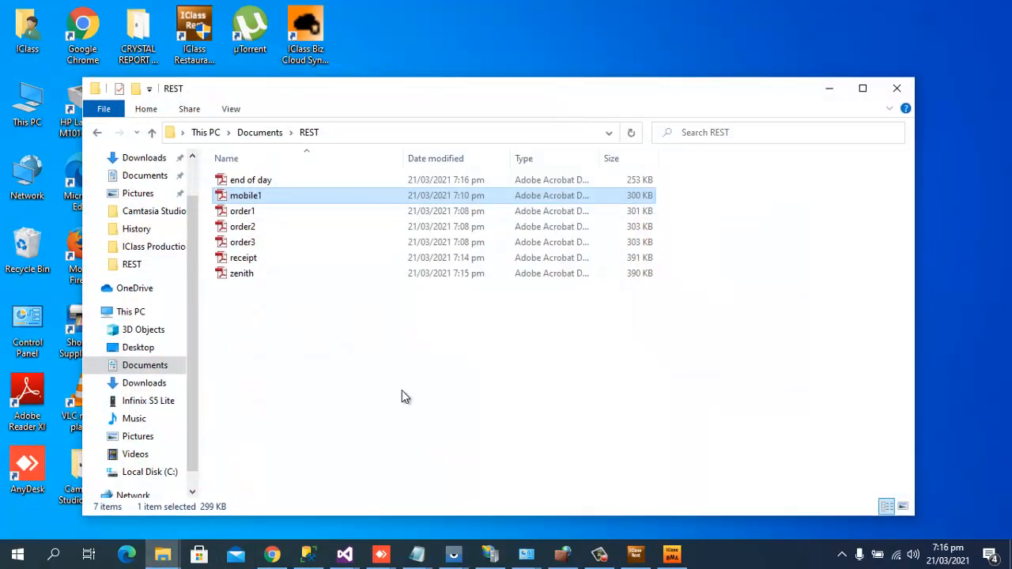
{"action": "double_click", "coordinate": [252, 262]}
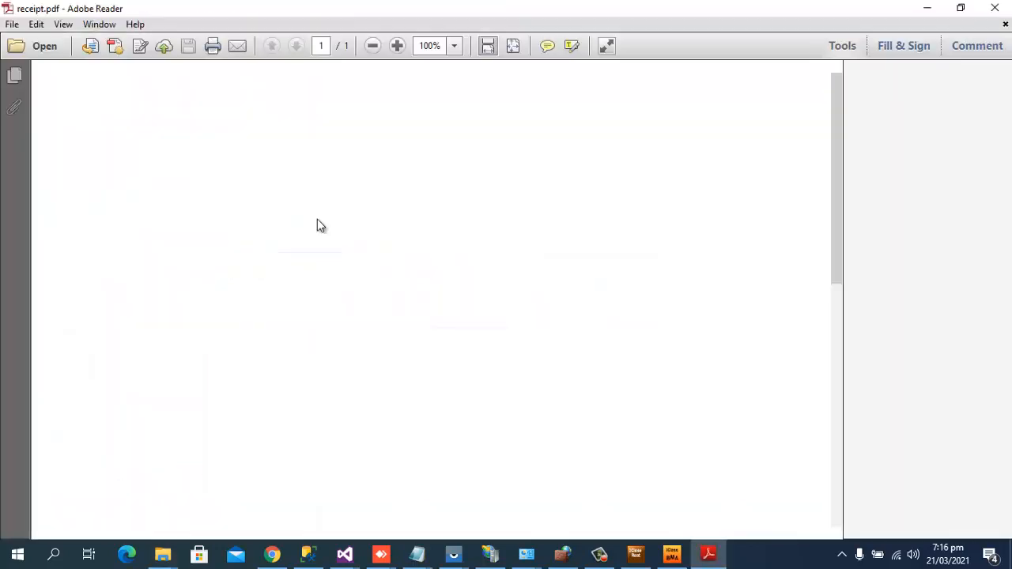
{"action": "scroll", "coordinate": [527, 332], "scroll_direction": "down", "scroll_amount": 5}
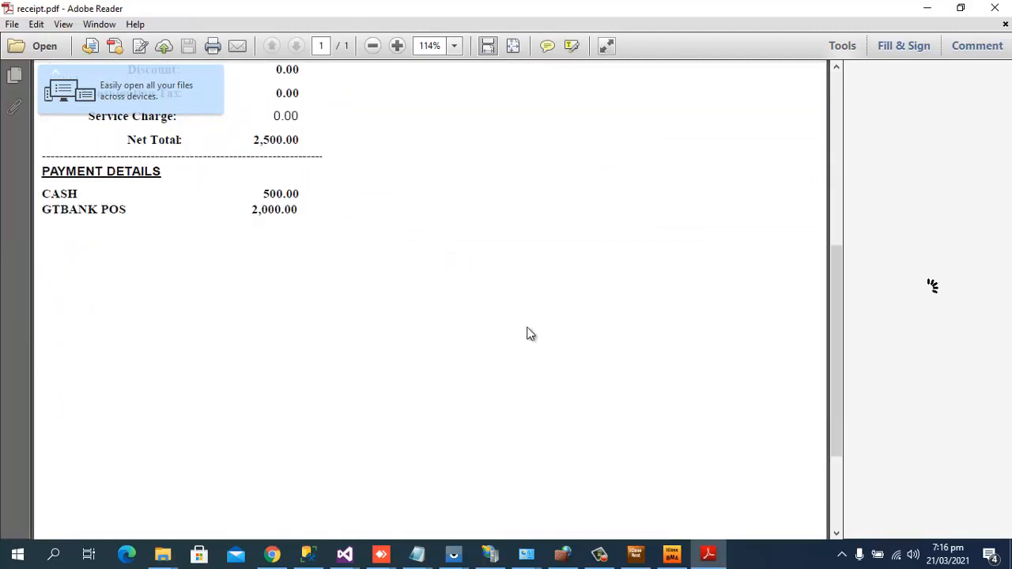
{"action": "scroll", "coordinate": [521, 317], "scroll_direction": "up", "scroll_amount": 1}
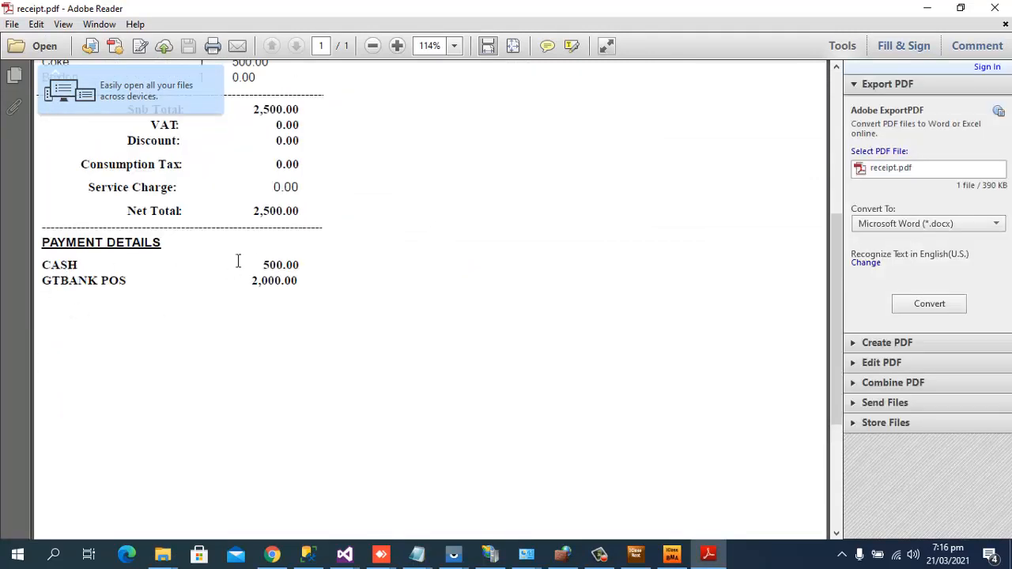
{"action": "scroll", "coordinate": [409, 284], "scroll_direction": "up", "scroll_amount": 4}
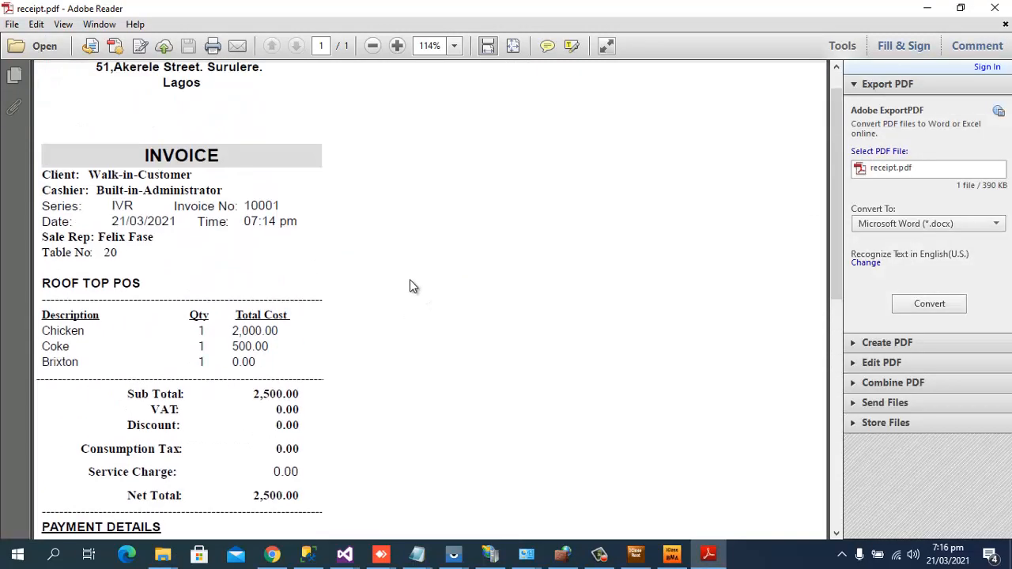
{"action": "scroll", "coordinate": [525, 245], "scroll_direction": "down", "scroll_amount": 2}
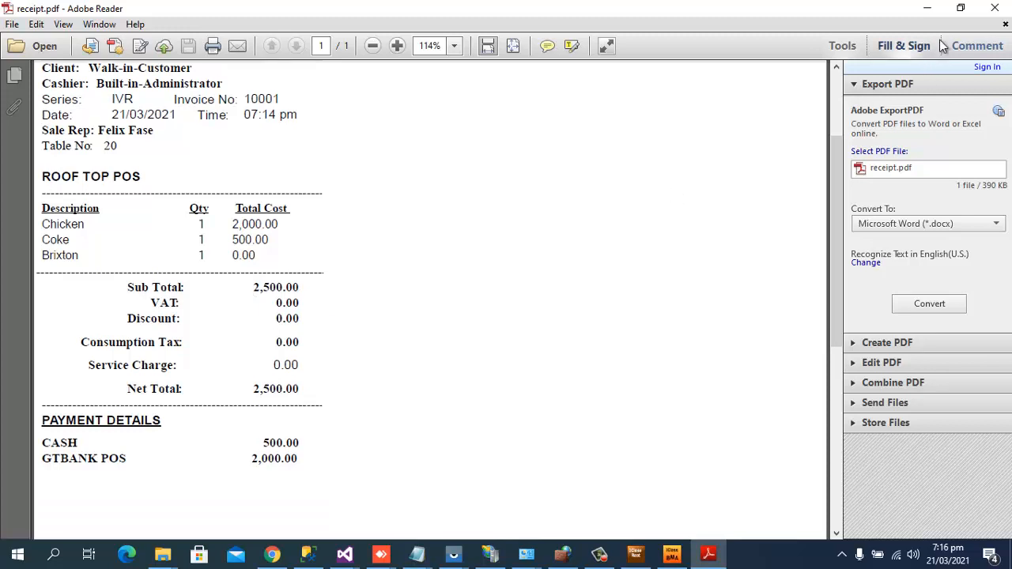
{"action": "left_click", "coordinate": [995, 8]}
{"action": "double_click", "coordinate": [245, 275]}
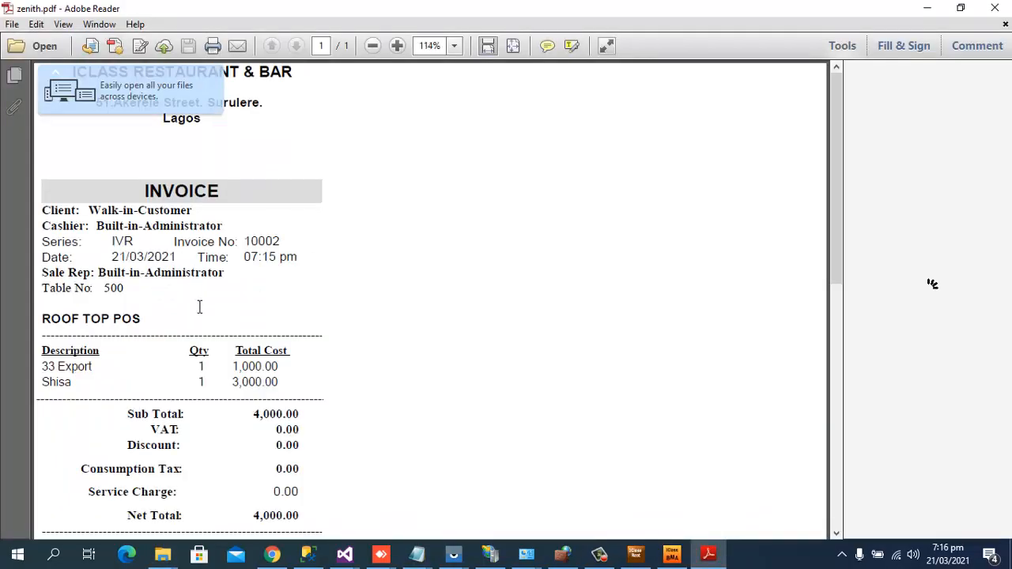
{"action": "scroll", "coordinate": [409, 409], "scroll_direction": "down", "scroll_amount": 3}
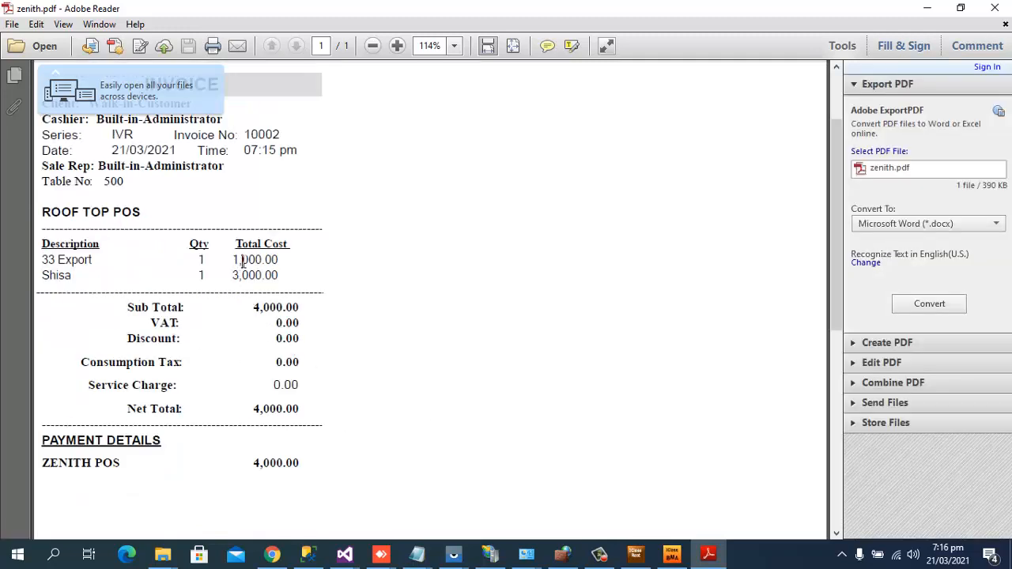
{"action": "left_click_drag", "start_coordinate": [243, 264], "coordinate": [298, 260]}
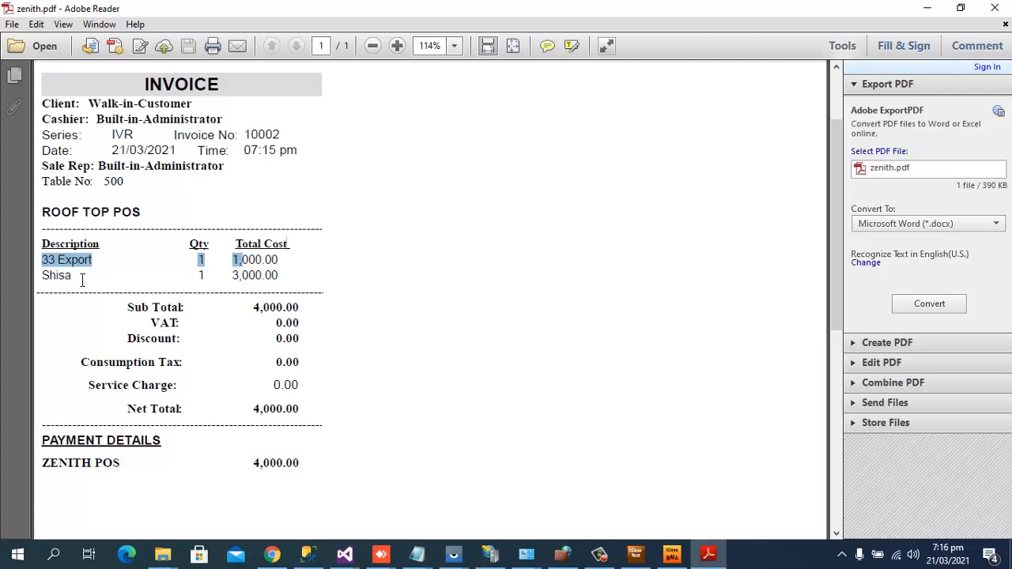
{"action": "left_click_drag", "start_coordinate": [83, 280], "coordinate": [288, 281]}
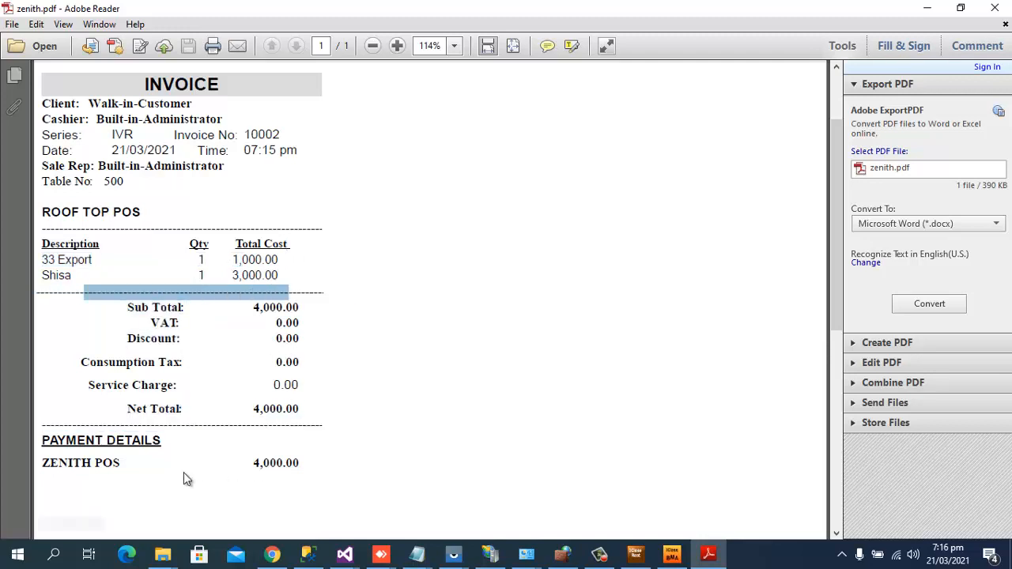
{"action": "left_click", "coordinate": [104, 464]}
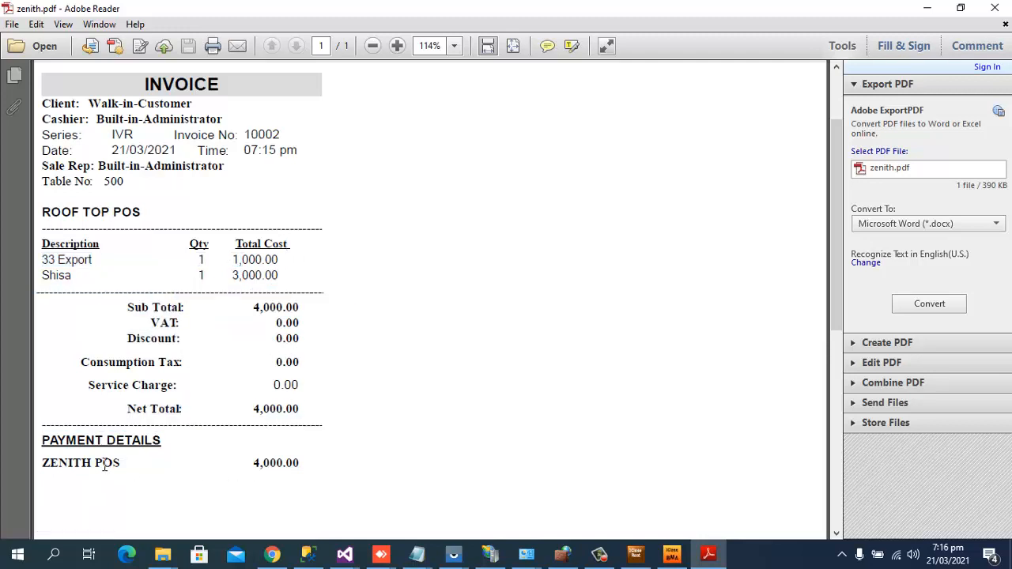
{"action": "left_click", "coordinate": [995, 8]}
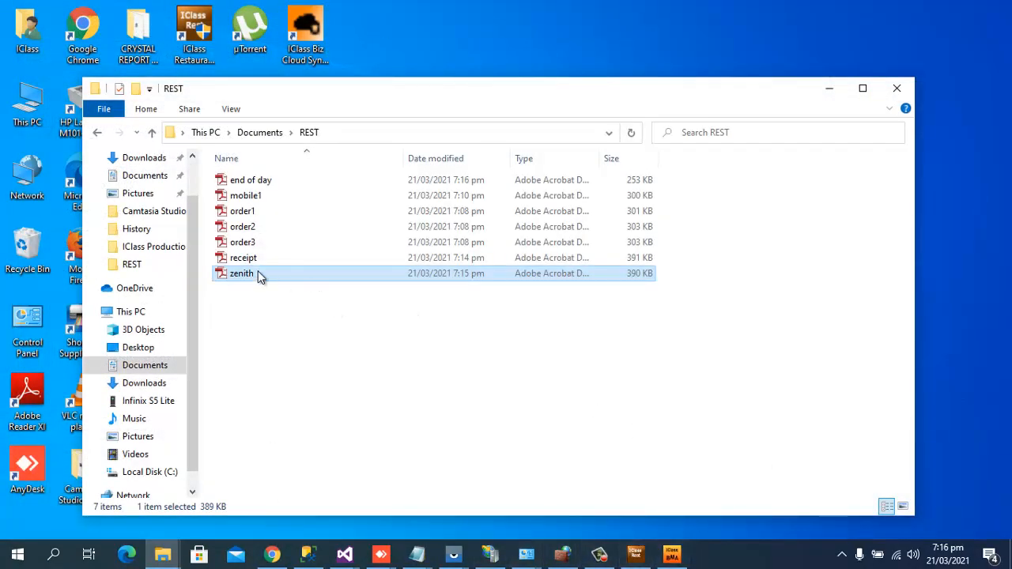
Read end of day.pdf down to its 6,500.00 Payment Mode Report, then close Adobe Reader.
{"action": "double_click", "coordinate": [261, 182]}
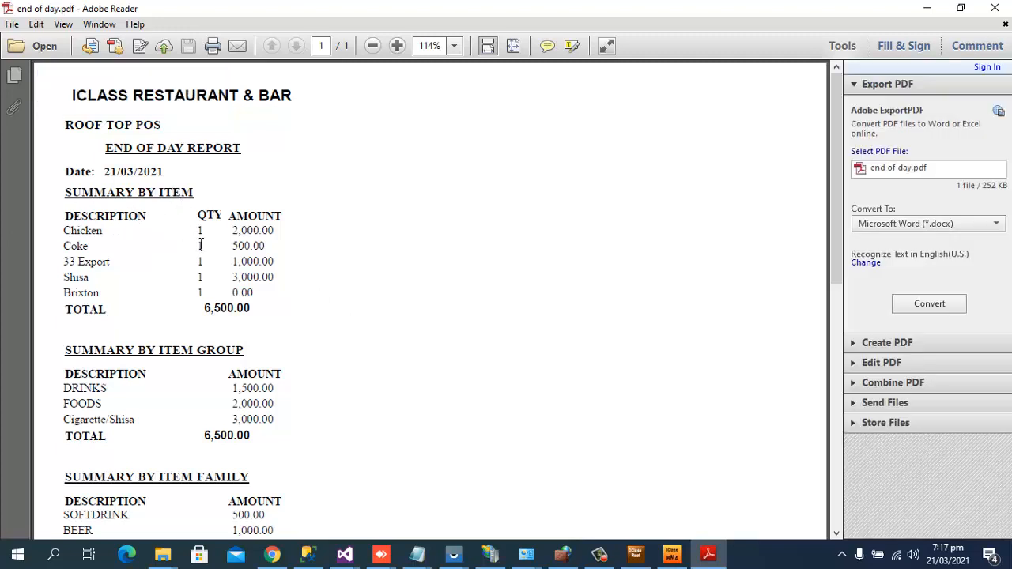
{"action": "scroll", "coordinate": [245, 268], "scroll_direction": "down", "scroll_amount": 2}
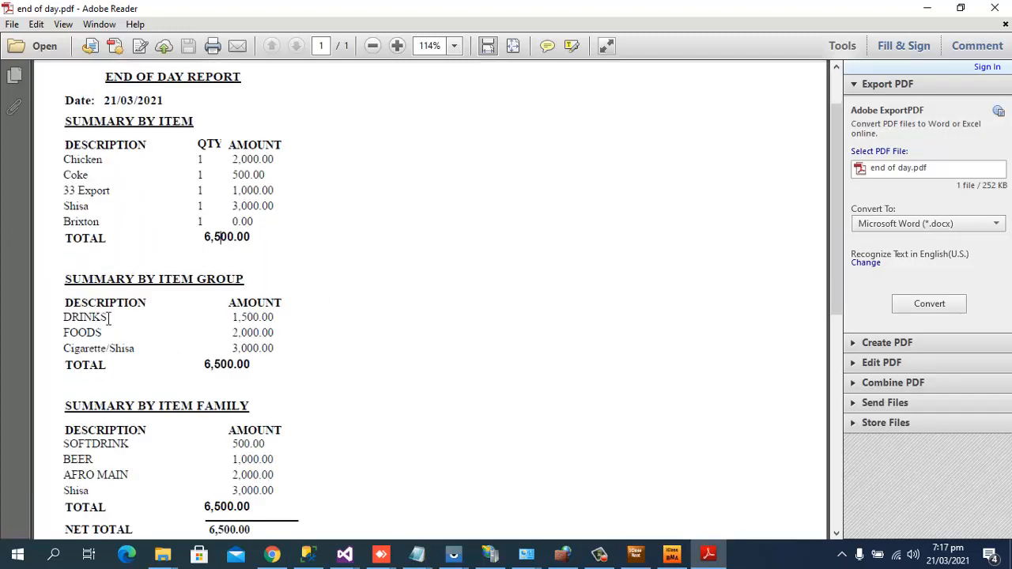
{"action": "scroll", "coordinate": [169, 289], "scroll_direction": "down", "scroll_amount": 2}
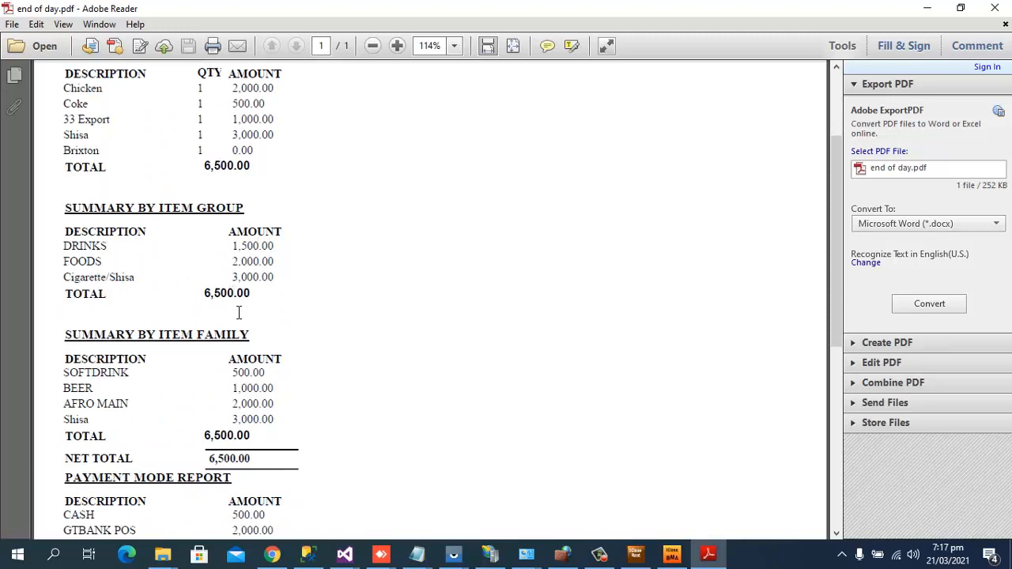
{"action": "scroll", "coordinate": [198, 305], "scroll_direction": "down", "scroll_amount": 3}
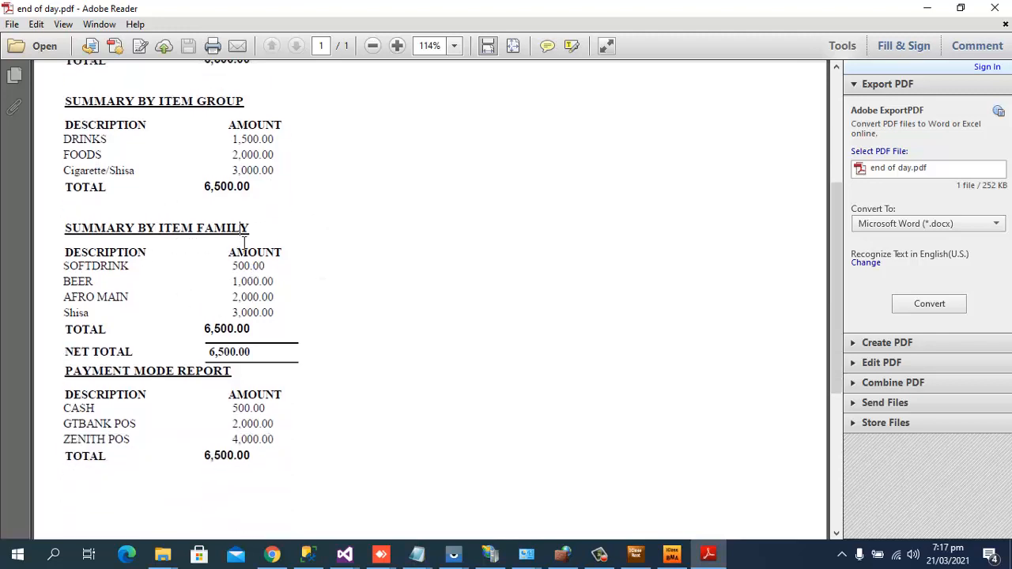
{"action": "scroll", "coordinate": [275, 271], "scroll_direction": "down", "scroll_amount": 5}
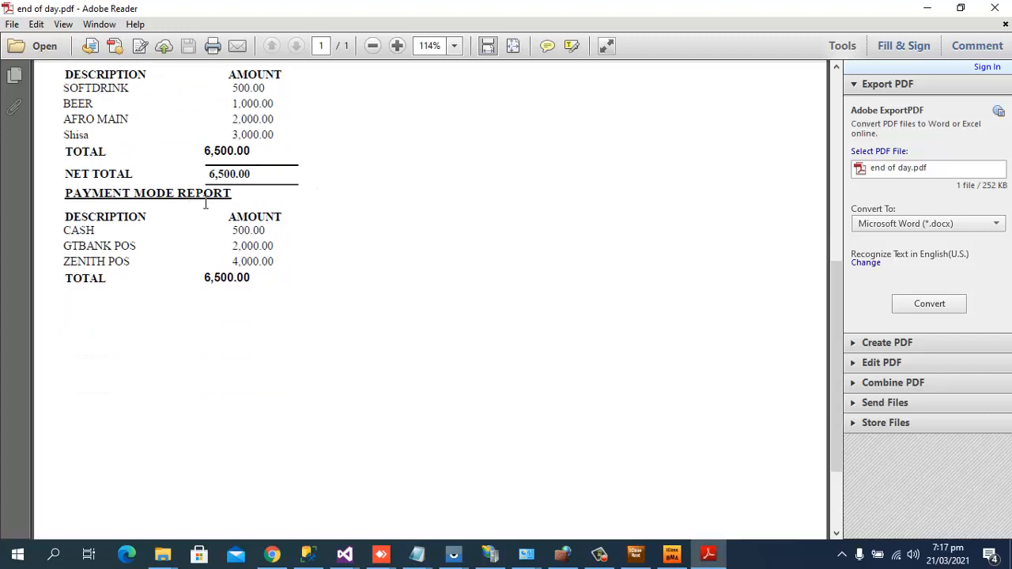
{"action": "scroll", "coordinate": [273, 237], "scroll_direction": "down", "scroll_amount": 3}
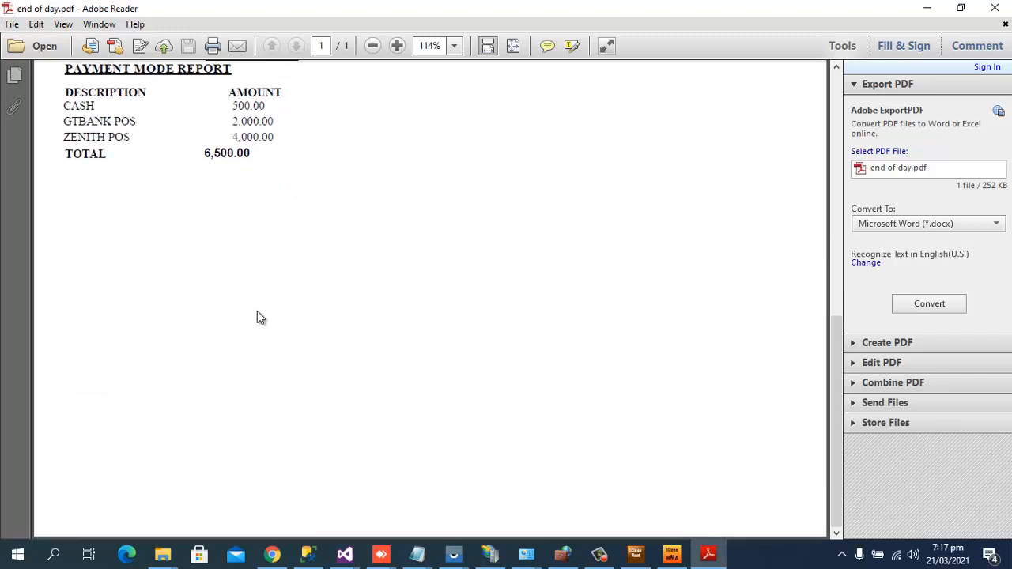
{"action": "scroll", "coordinate": [260, 320], "scroll_direction": "up", "scroll_amount": 1}
{"action": "scroll", "coordinate": [262, 329], "scroll_direction": "down", "scroll_amount": 1}
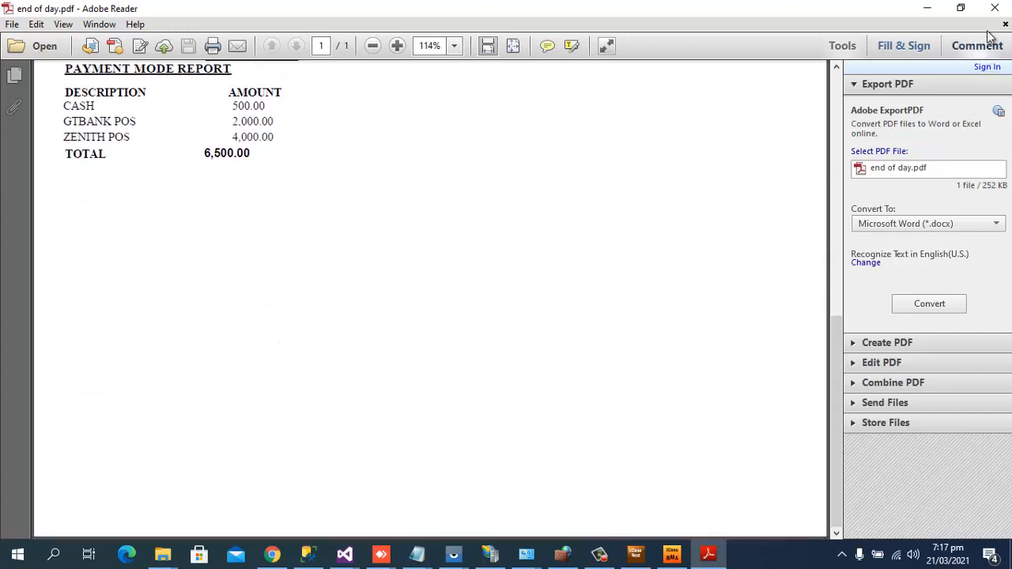
{"action": "left_click", "coordinate": [995, 8]}
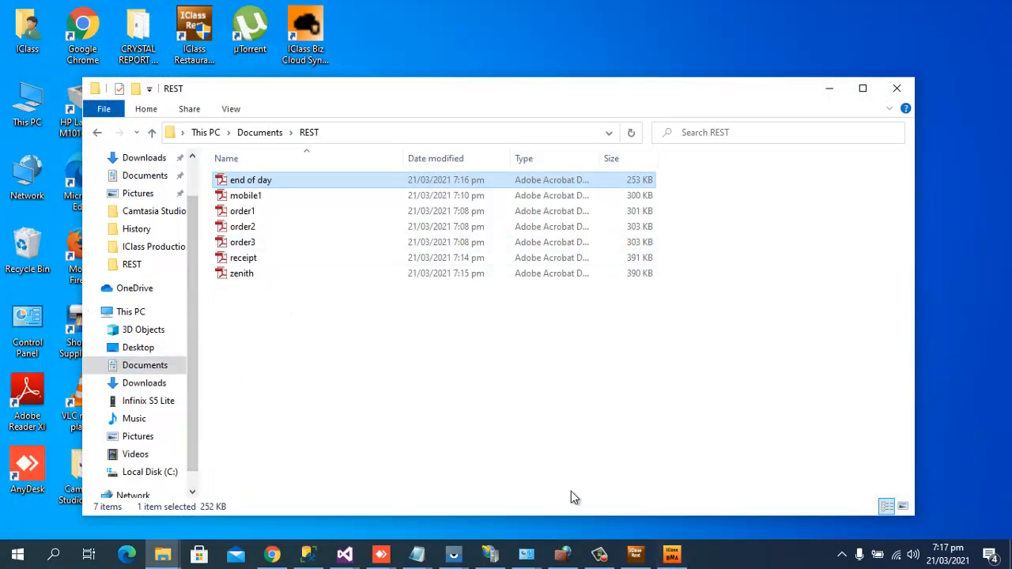
Launch the Restaurant POS, log in as administrator, and open a new order for table 200.
{"action": "left_click", "coordinate": [634, 555]}
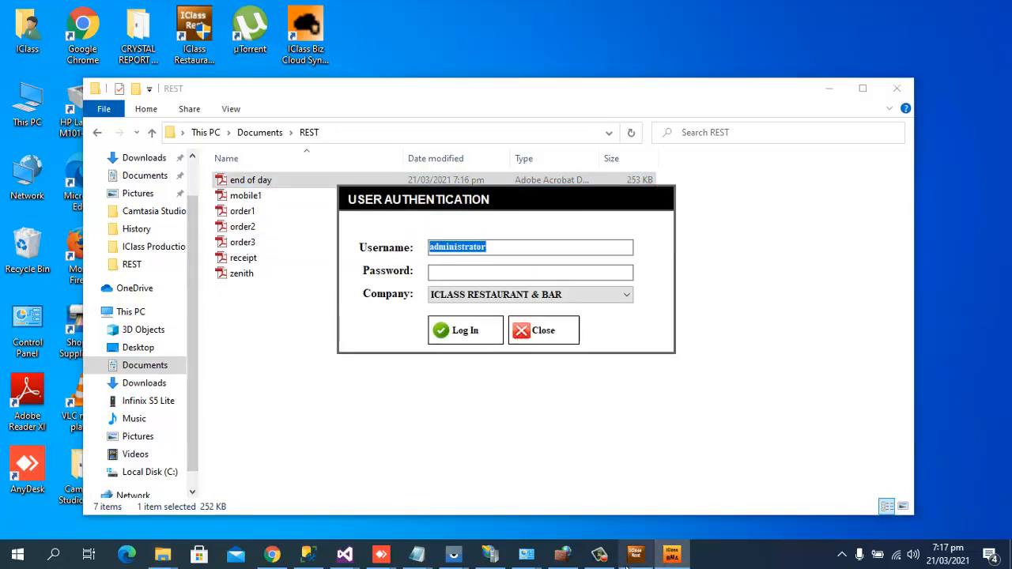
{"action": "key", "text": "Return"}
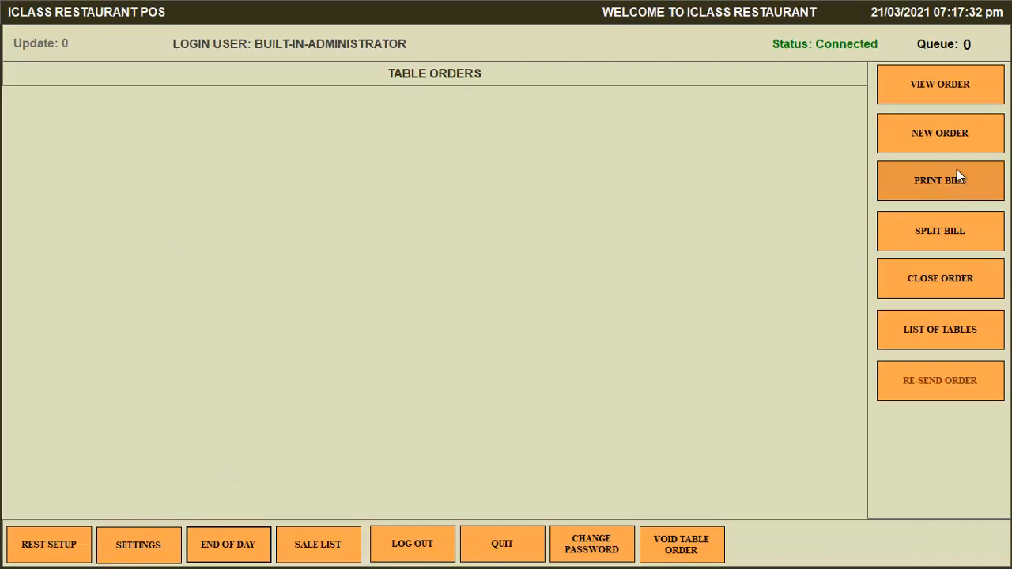
{"action": "left_click", "coordinate": [962, 130]}
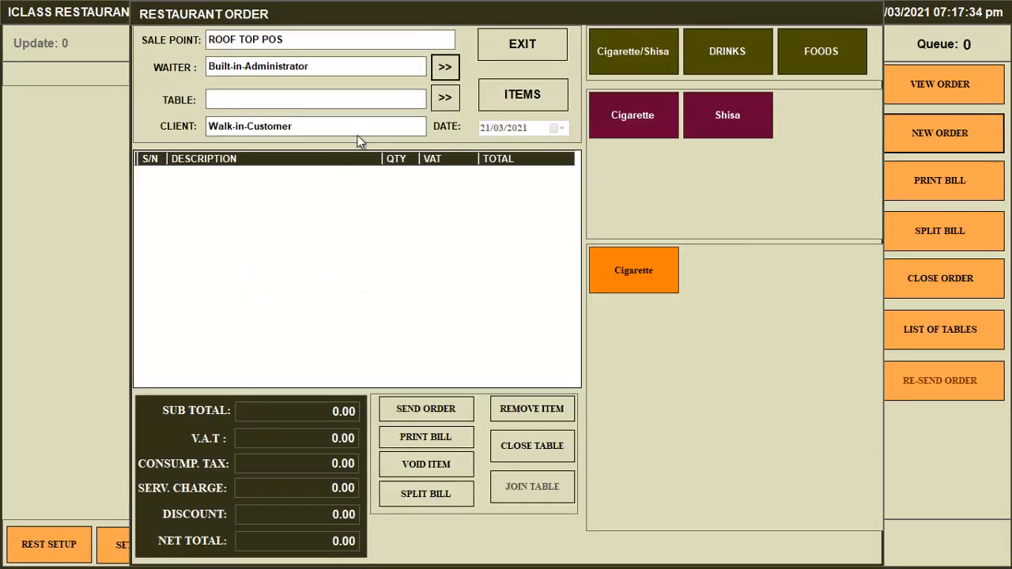
{"action": "left_click", "coordinate": [399, 107]}
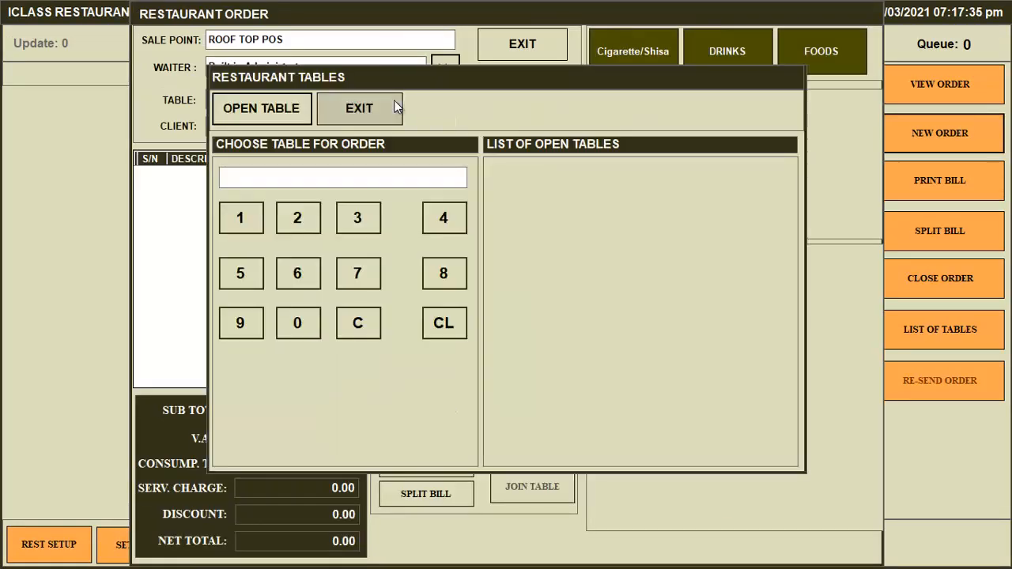
{"action": "left_click", "coordinate": [299, 225]}
{"action": "left_click", "coordinate": [289, 325]}
{"action": "left_click", "coordinate": [289, 324]}
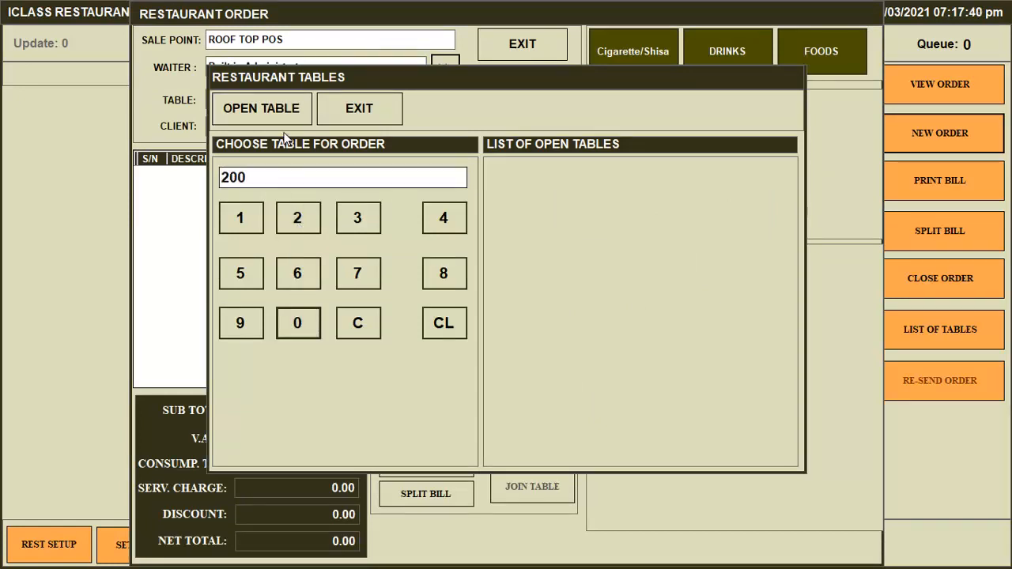
{"action": "left_click", "coordinate": [290, 113]}
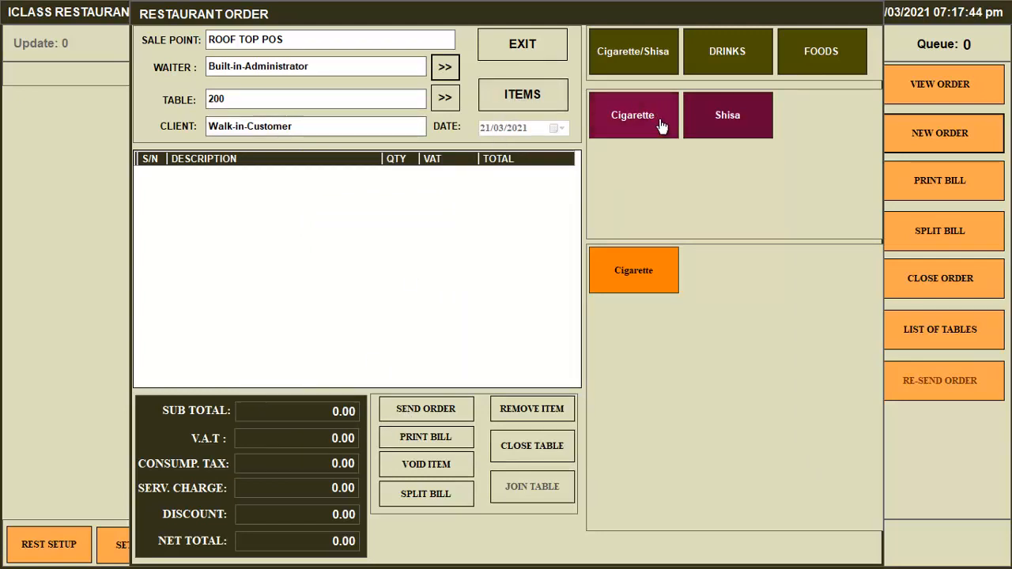
Add the beers Alomo Bitter, Goldberg and Gulder (3,000.00 total) and send the order.
{"action": "left_click", "coordinate": [724, 67]}
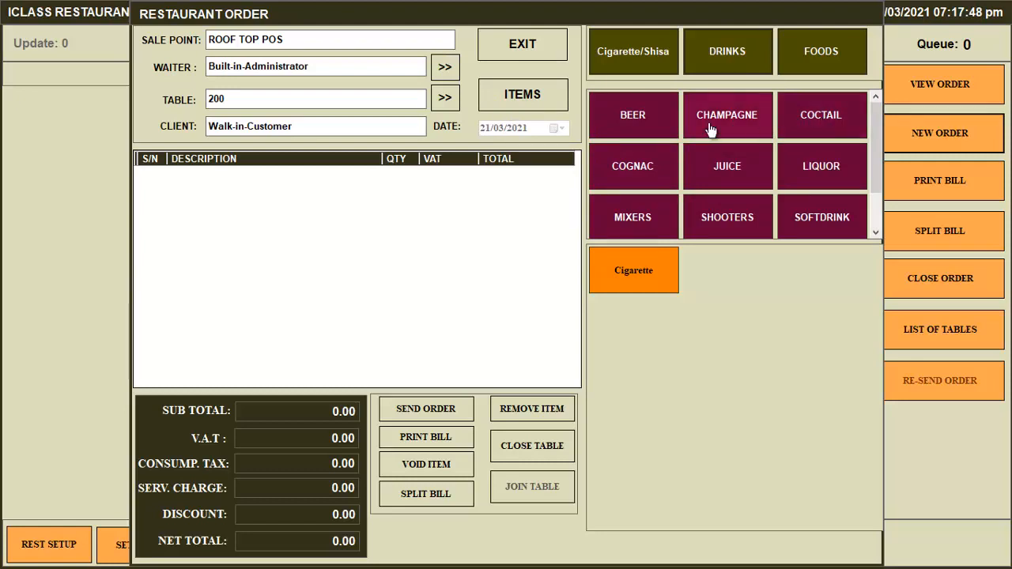
{"action": "left_click", "coordinate": [645, 130]}
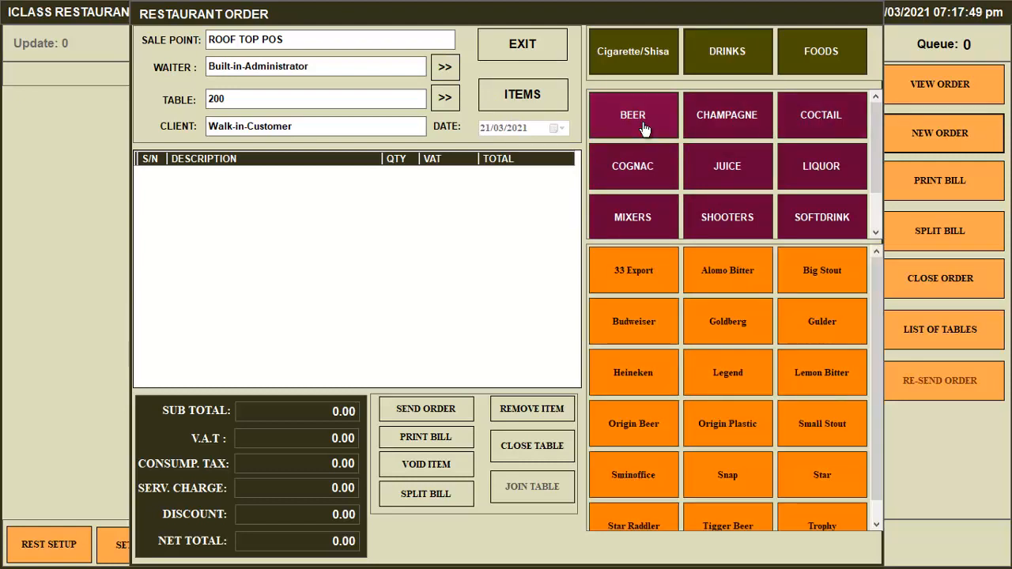
{"action": "left_click", "coordinate": [742, 286]}
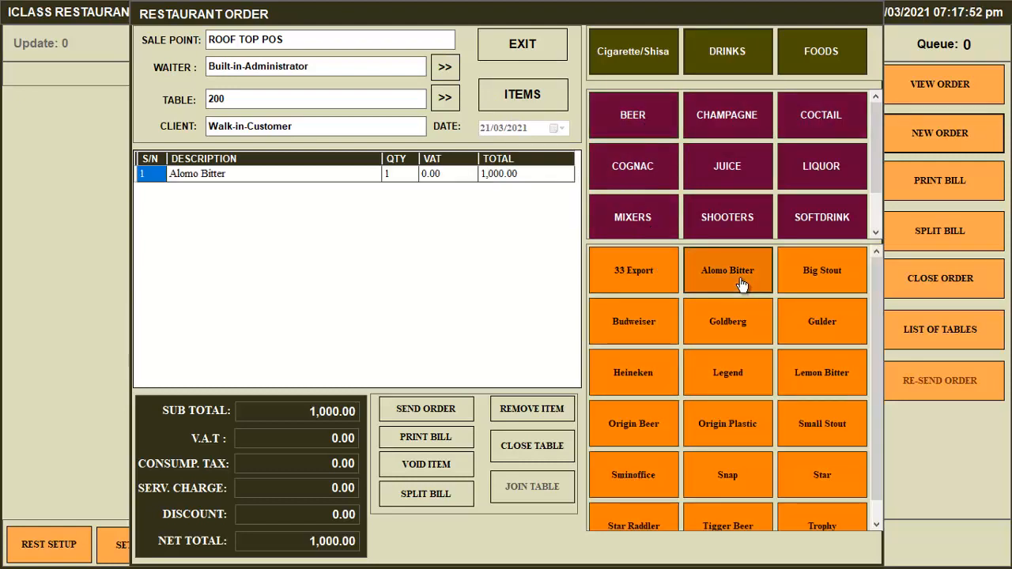
{"action": "left_click", "coordinate": [742, 333]}
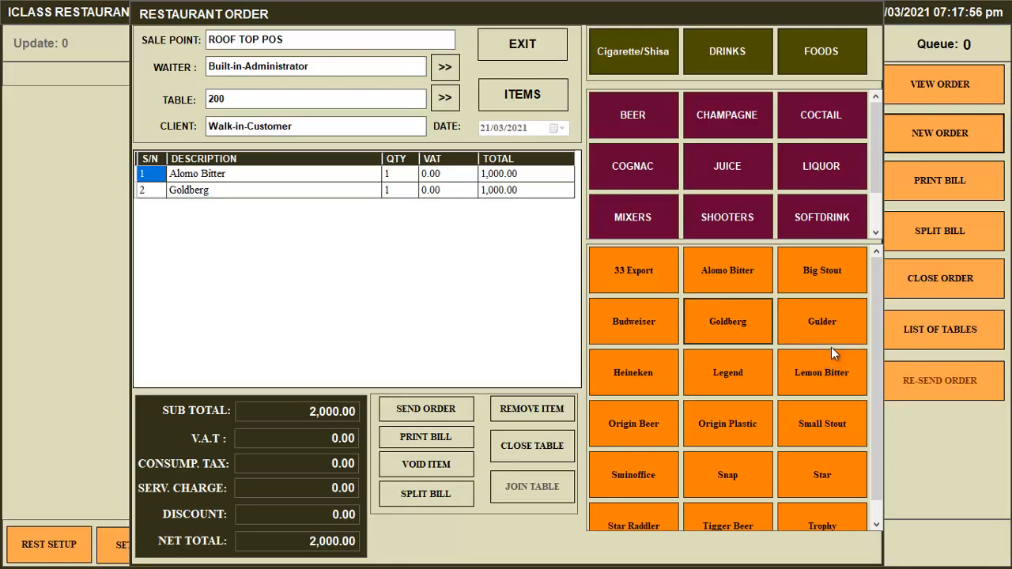
{"action": "left_click", "coordinate": [844, 329]}
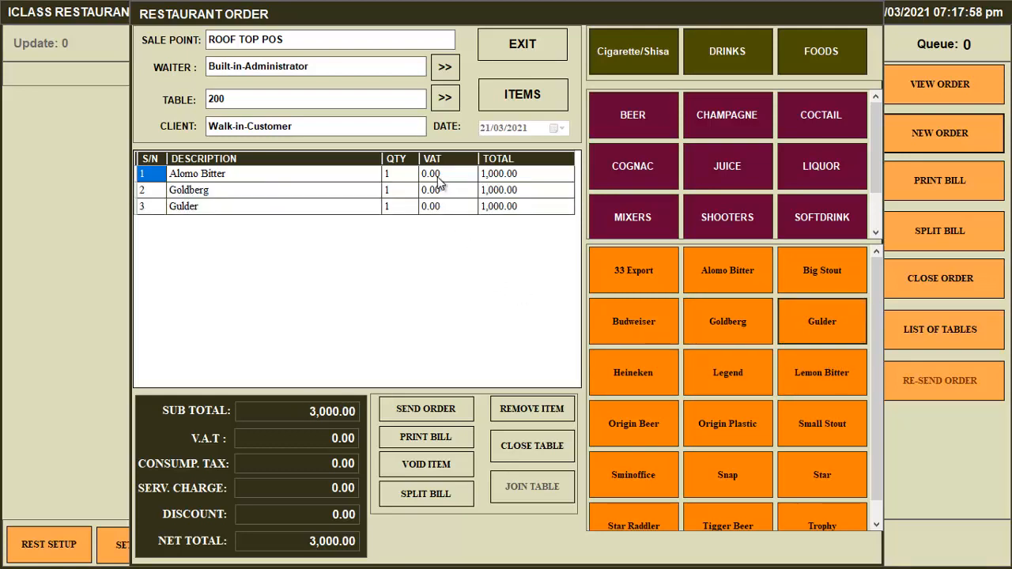
{"action": "left_click", "coordinate": [445, 411]}
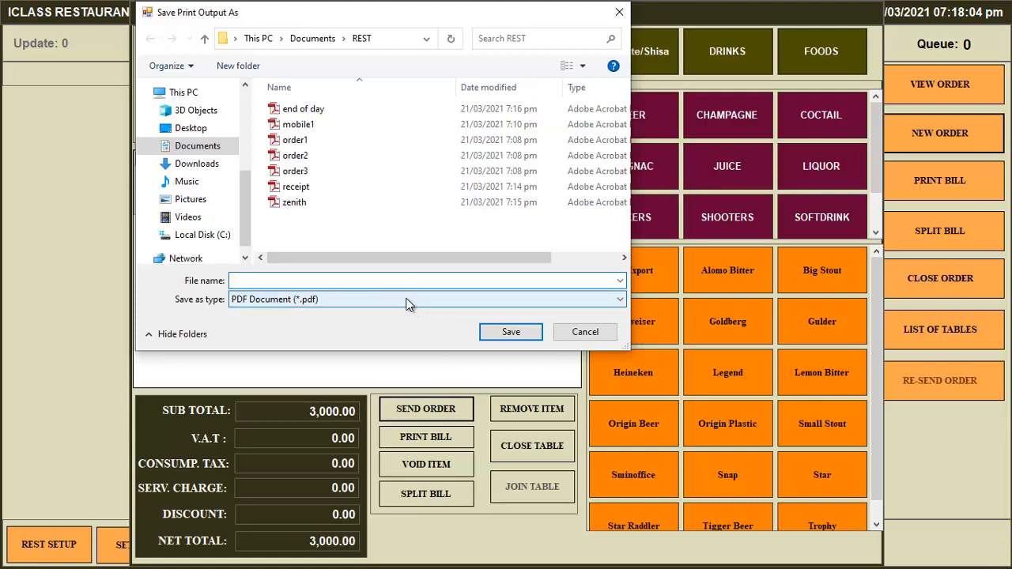
Save the table 200 order printout as the PDF 'order 200'.
{"action": "type", "text": "ord"}
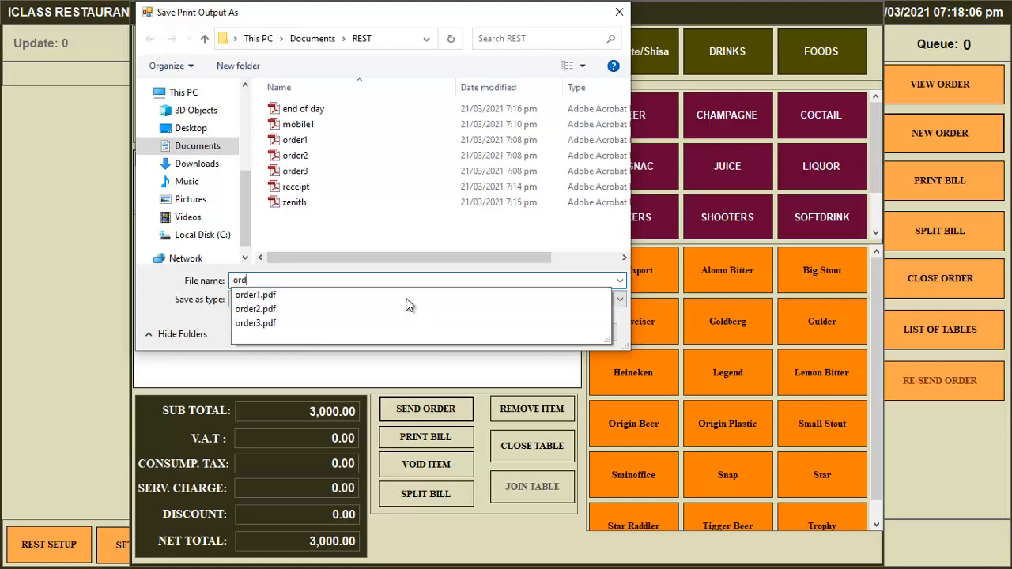
{"action": "type", "text": "er 200"}
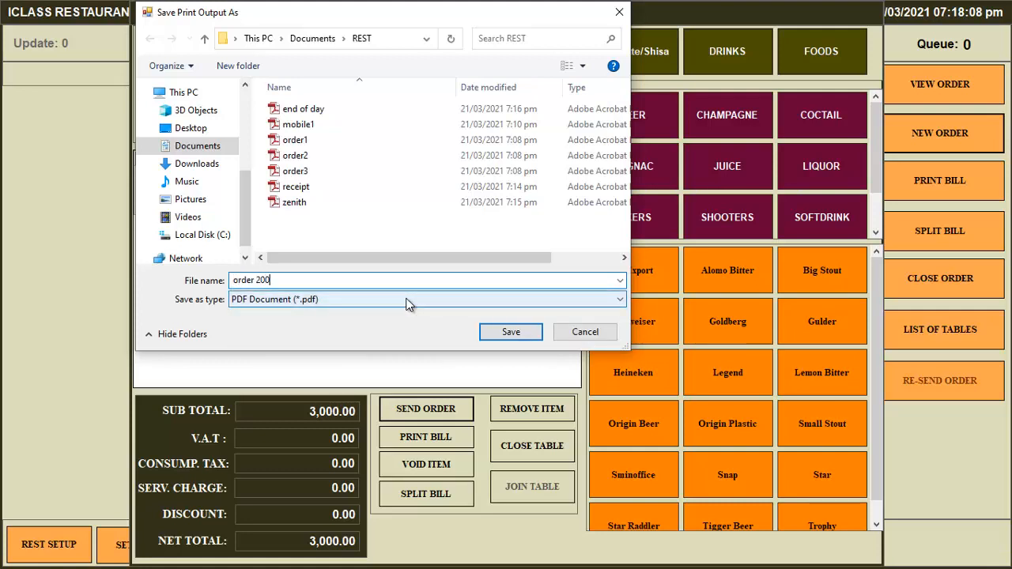
{"action": "left_click", "coordinate": [517, 333]}
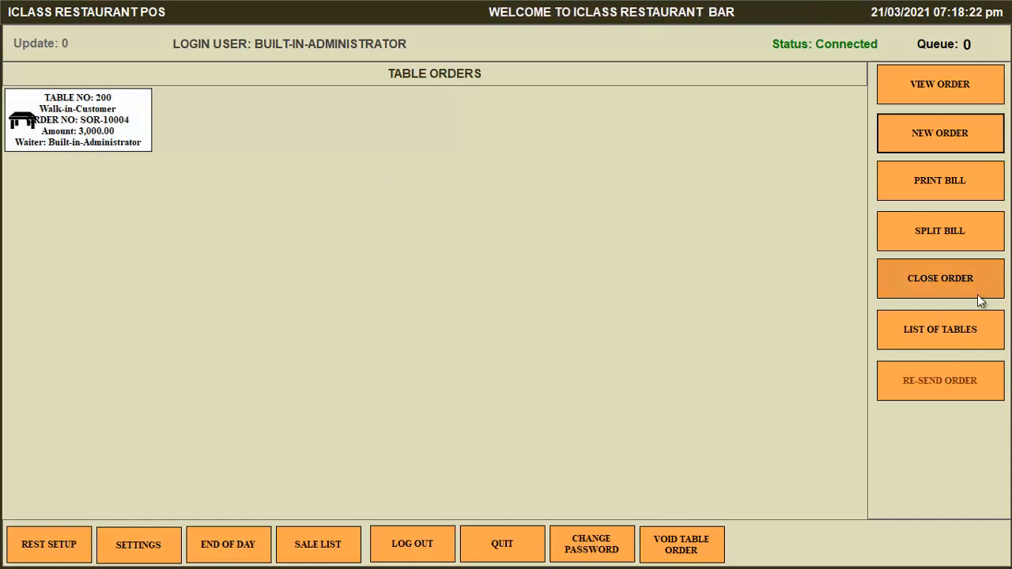
Void Gulder from table 200's order, leaving Alomo Bitter and Goldberg at 2,000.00.
{"action": "left_click", "coordinate": [129, 135]}
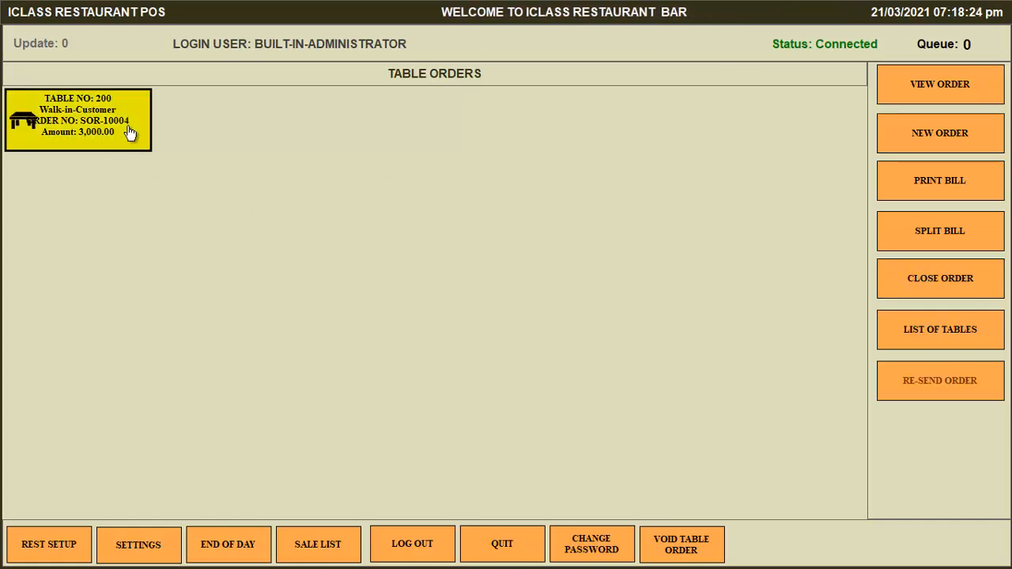
{"action": "double_click", "coordinate": [89, 127]}
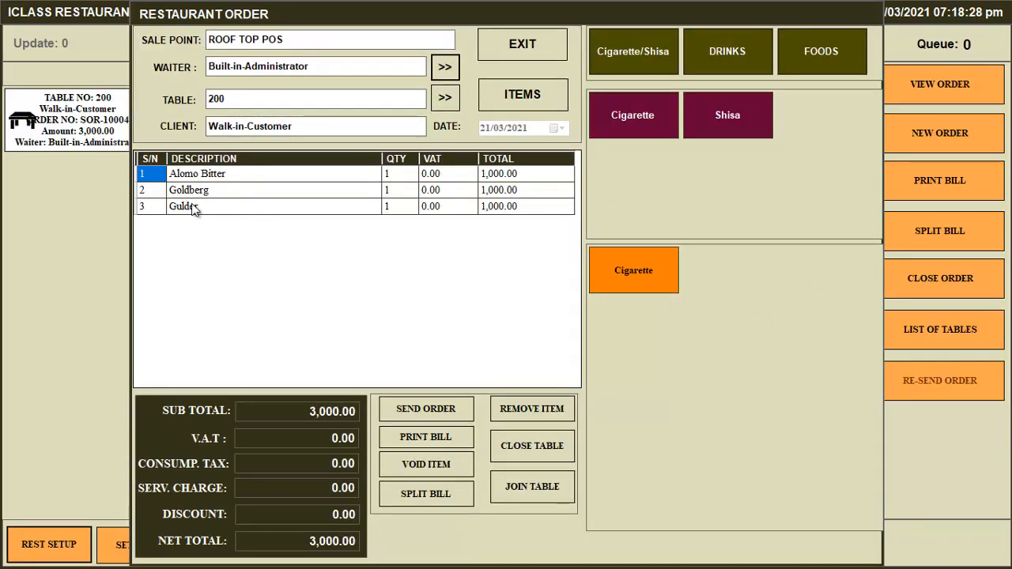
{"action": "left_click", "coordinate": [150, 209]}
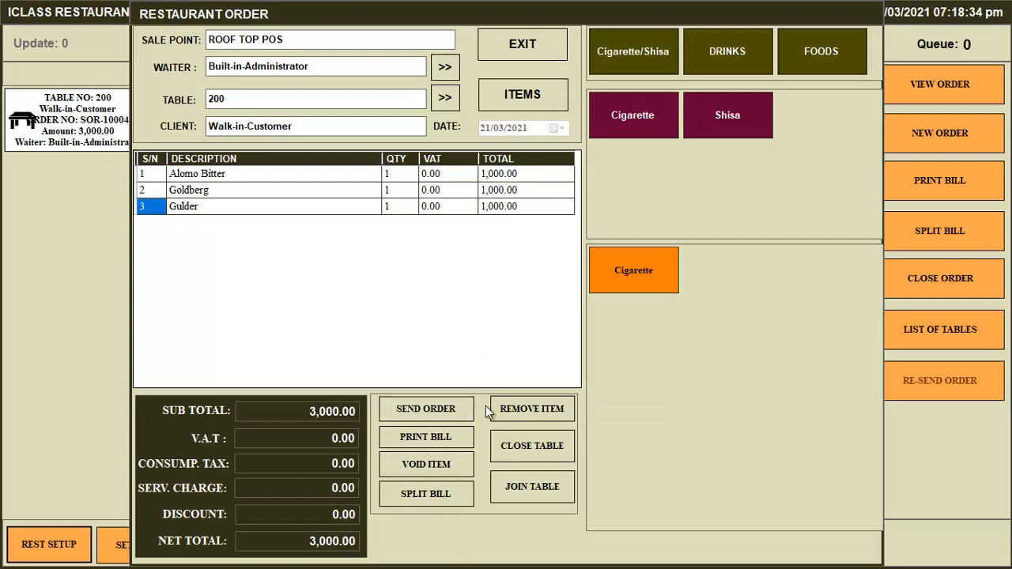
{"action": "left_click", "coordinate": [443, 469]}
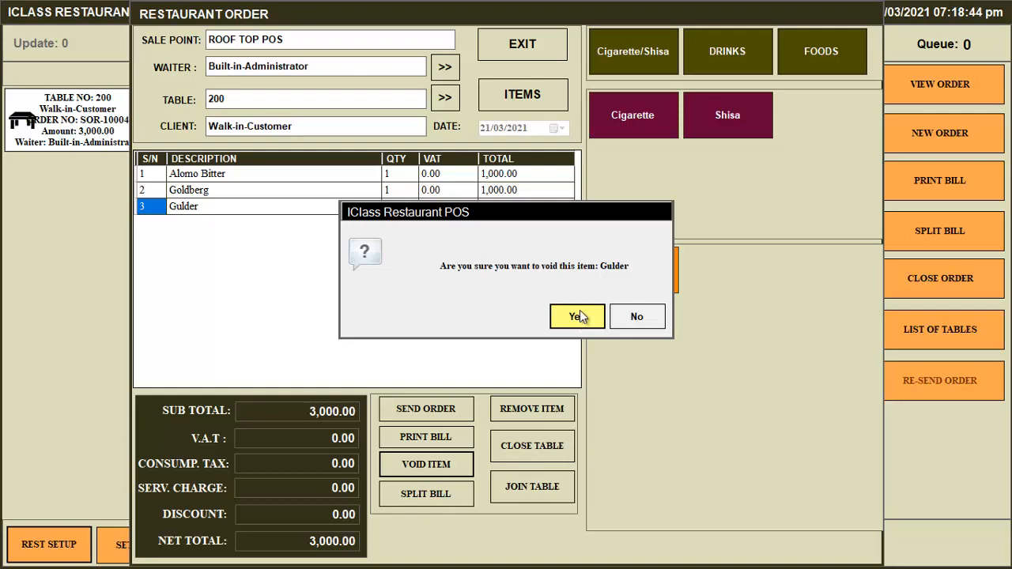
{"action": "left_click", "coordinate": [578, 316]}
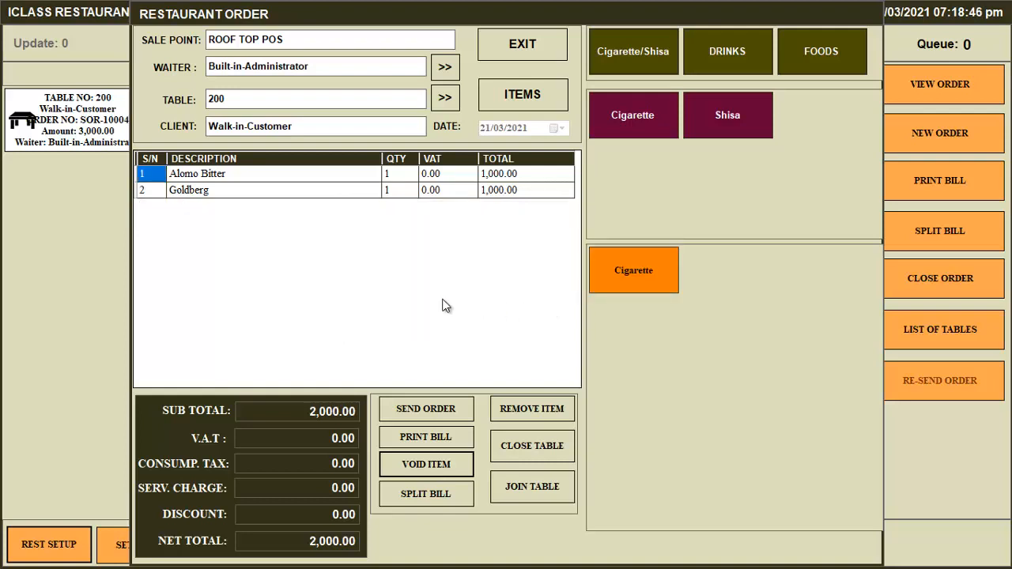
{"action": "left_click", "coordinate": [532, 53]}
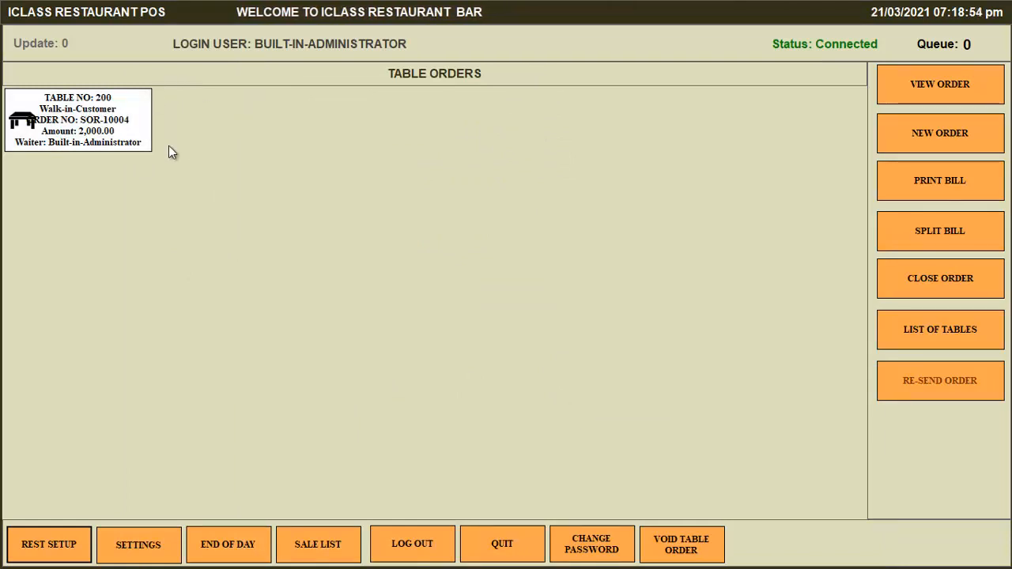
{"action": "left_click", "coordinate": [147, 146]}
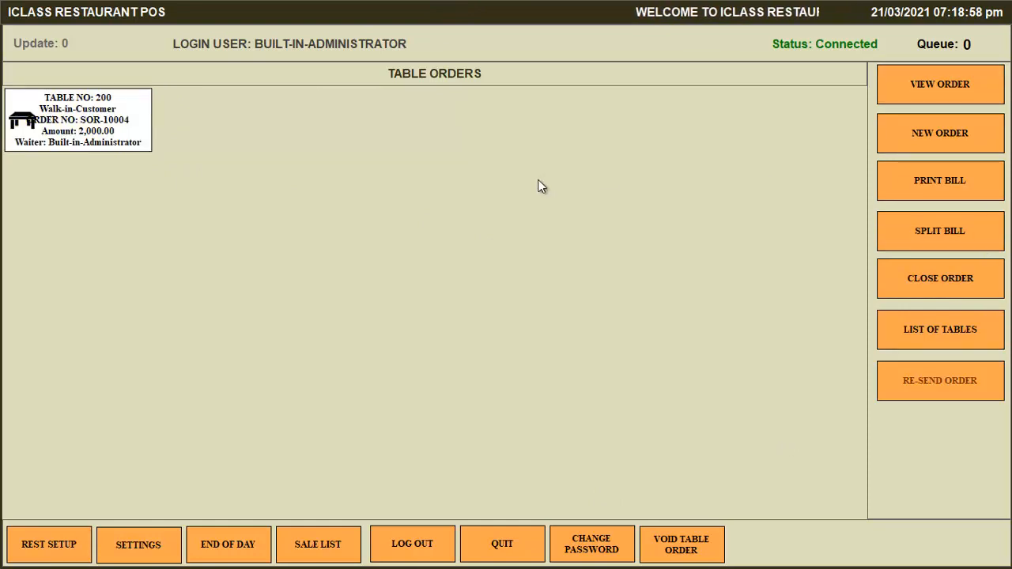
Pay table 200's 2,000.00 bill by GTBANK TRANSFER and save the receipt as receipt.pdf.
{"action": "left_click", "coordinate": [955, 280]}
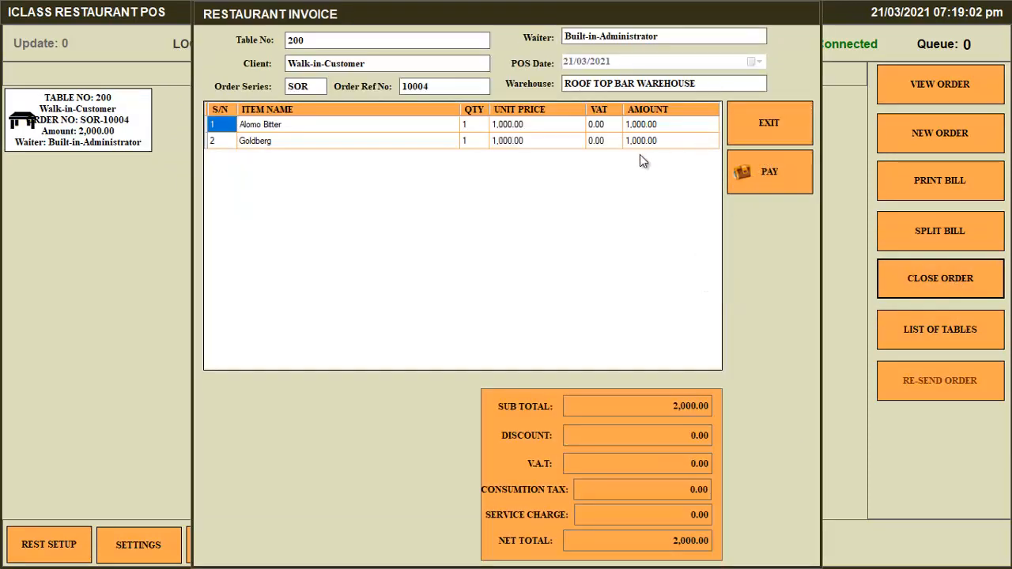
{"action": "left_click", "coordinate": [762, 170]}
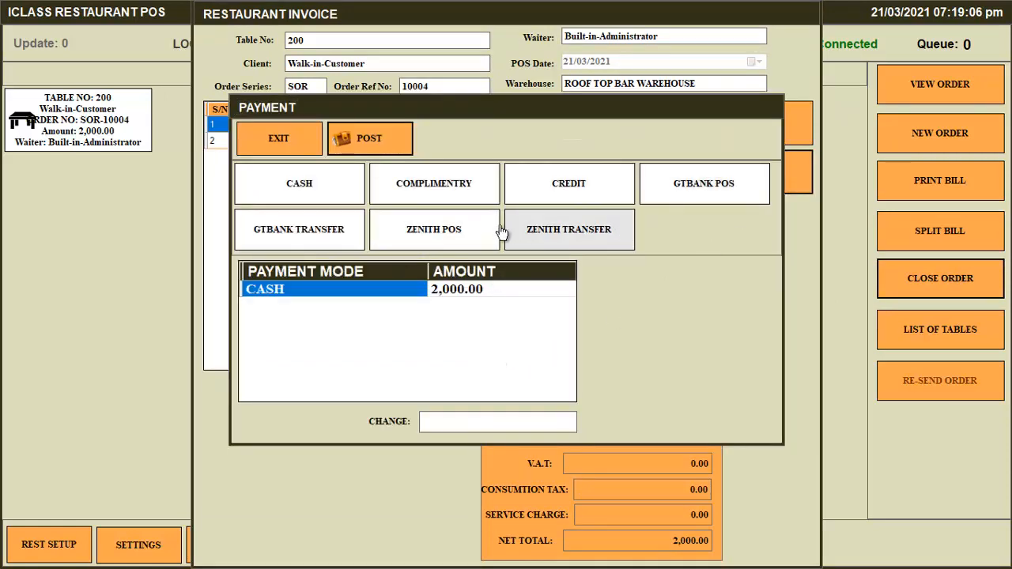
{"action": "left_click", "coordinate": [264, 237]}
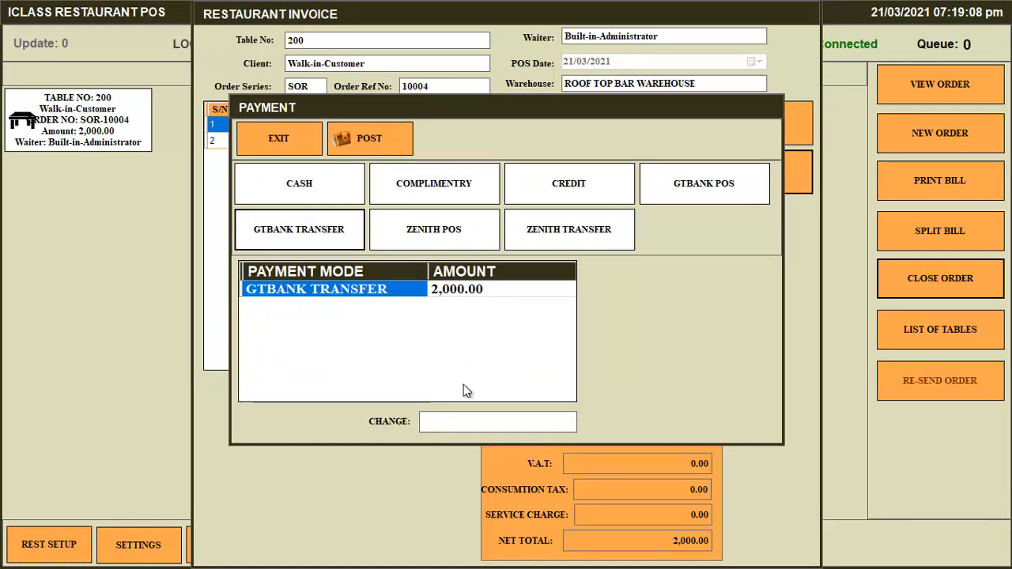
{"action": "left_click", "coordinate": [383, 145]}
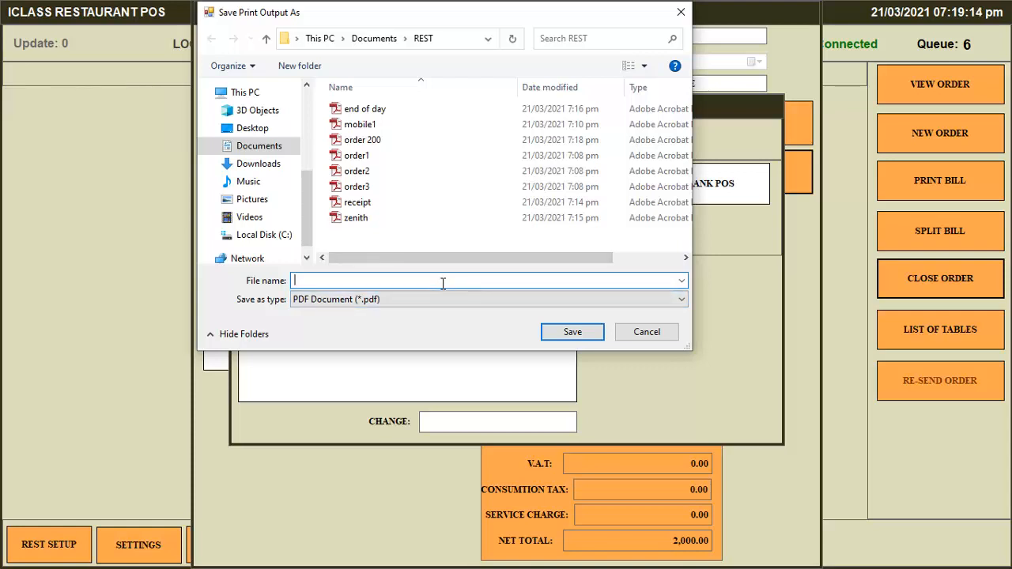
{"action": "type", "text": "rece"}
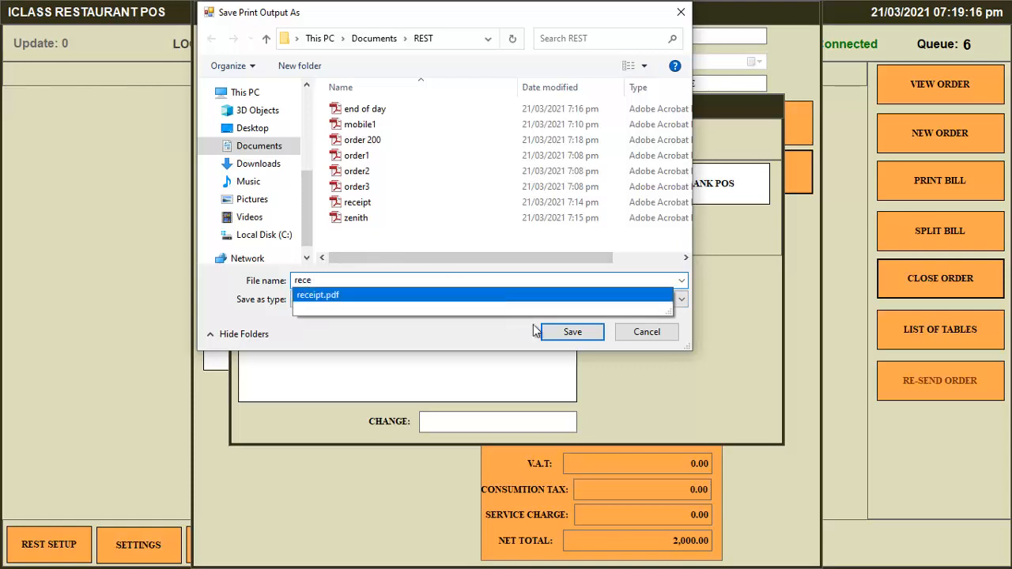
{"action": "left_click", "coordinate": [571, 331]}
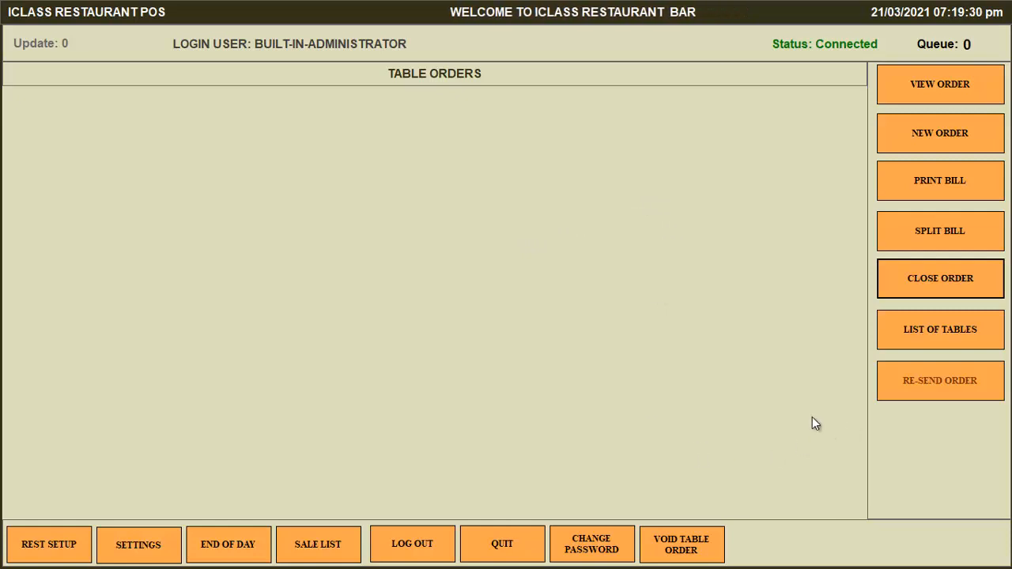
{"action": "left_click", "coordinate": [937, 333]}
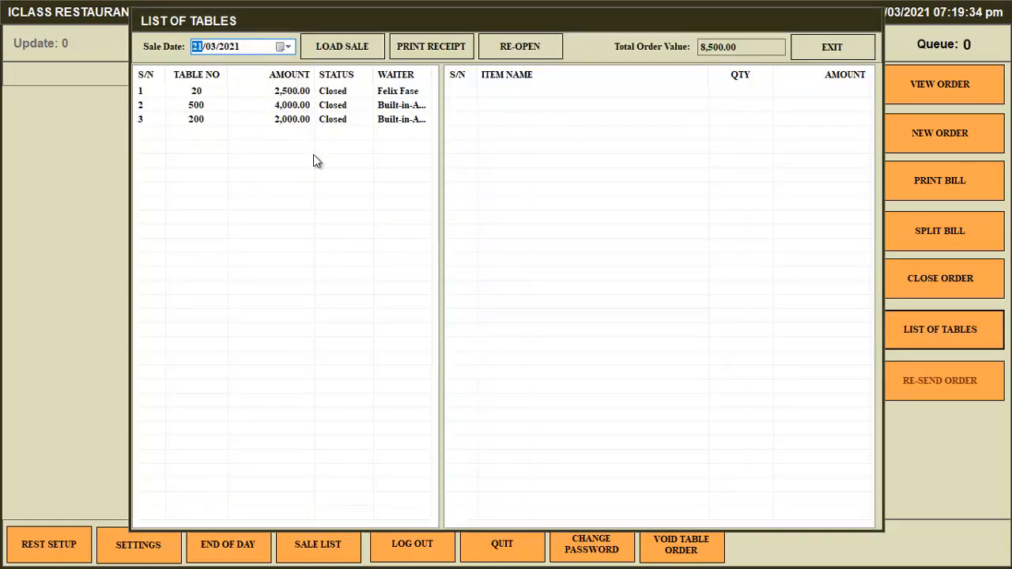
{"action": "left_click", "coordinate": [840, 50]}
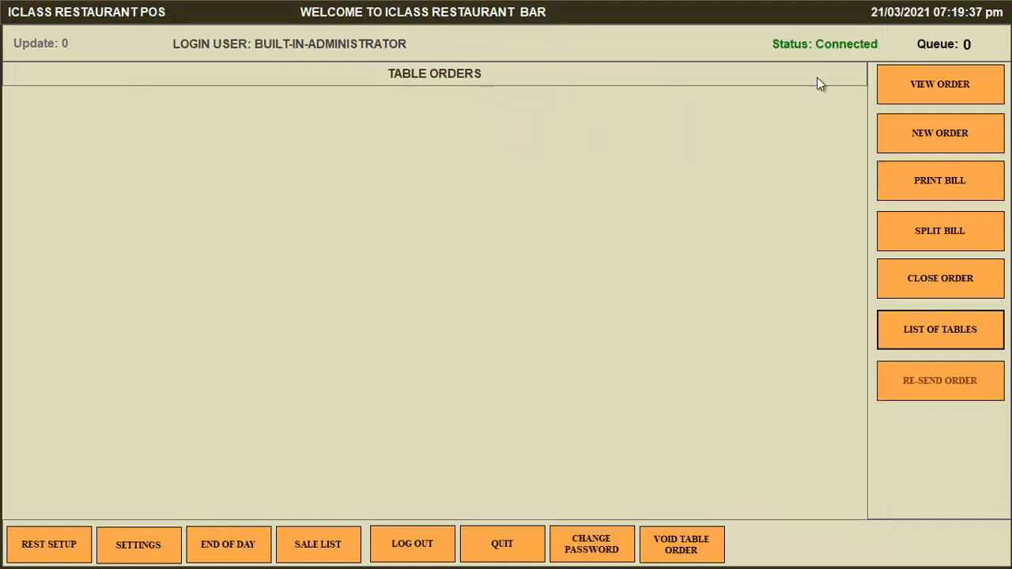
{"action": "left_click", "coordinate": [329, 545]}
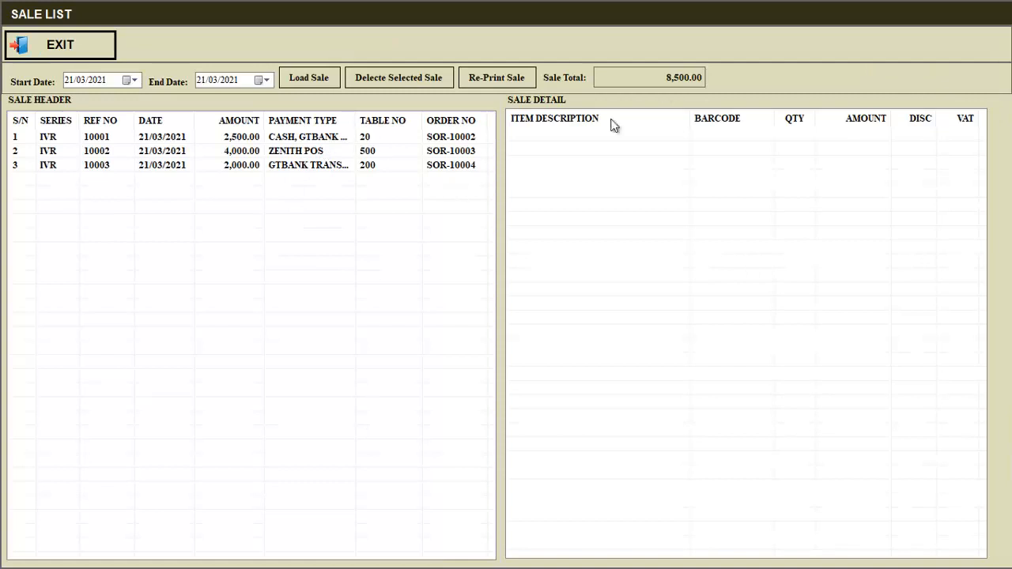
{"action": "left_click", "coordinate": [311, 143]}
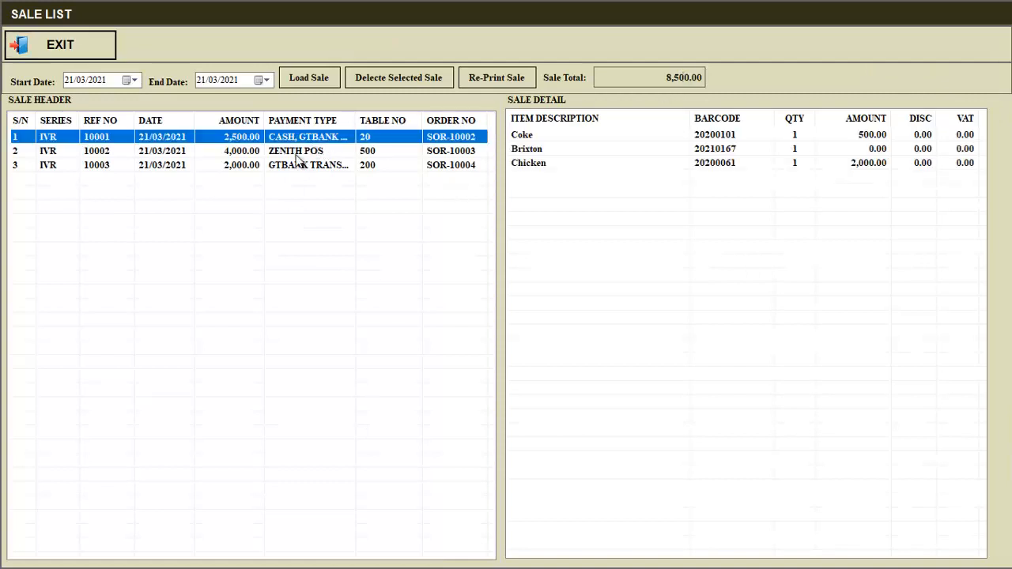
{"action": "left_click", "coordinate": [296, 152]}
{"action": "left_click", "coordinate": [297, 166]}
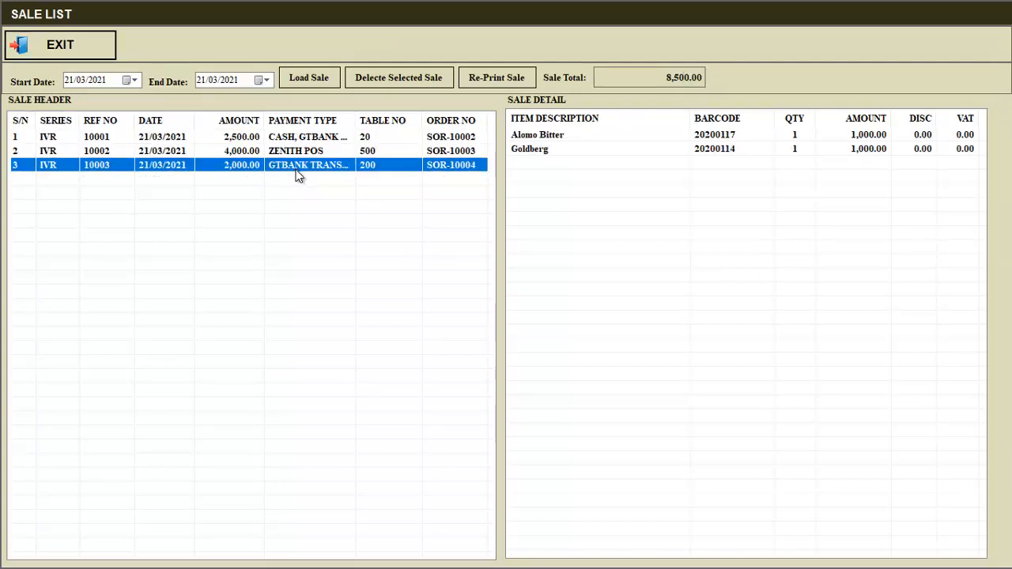
{"action": "left_click", "coordinate": [85, 49]}
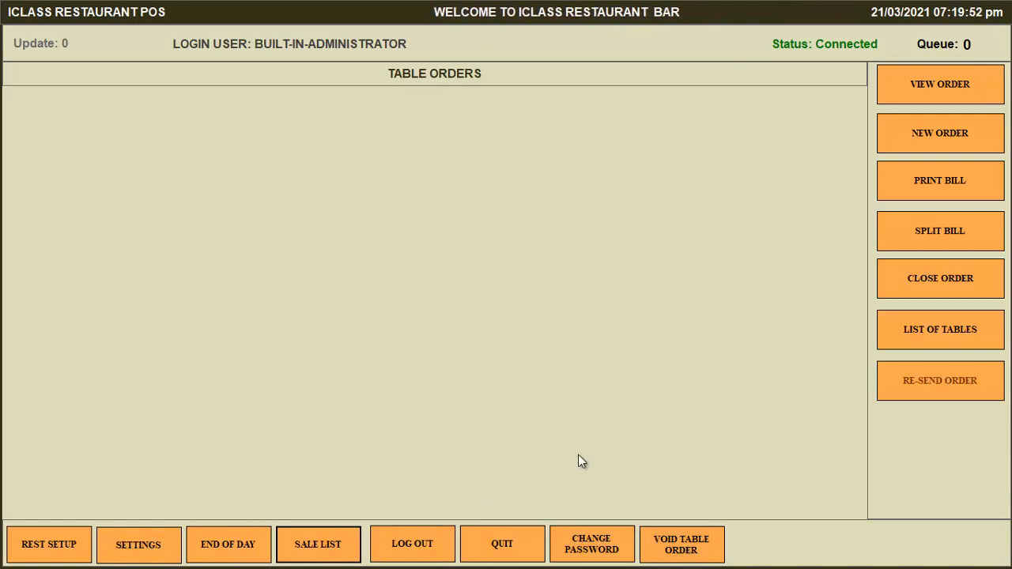
{"action": "left_click", "coordinate": [156, 545]}
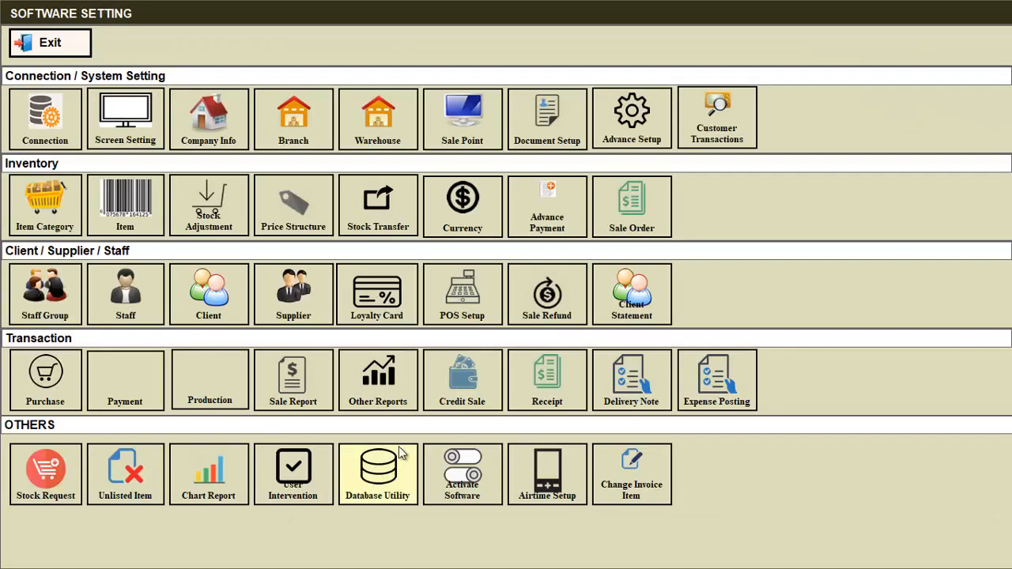
{"action": "left_click", "coordinate": [289, 378]}
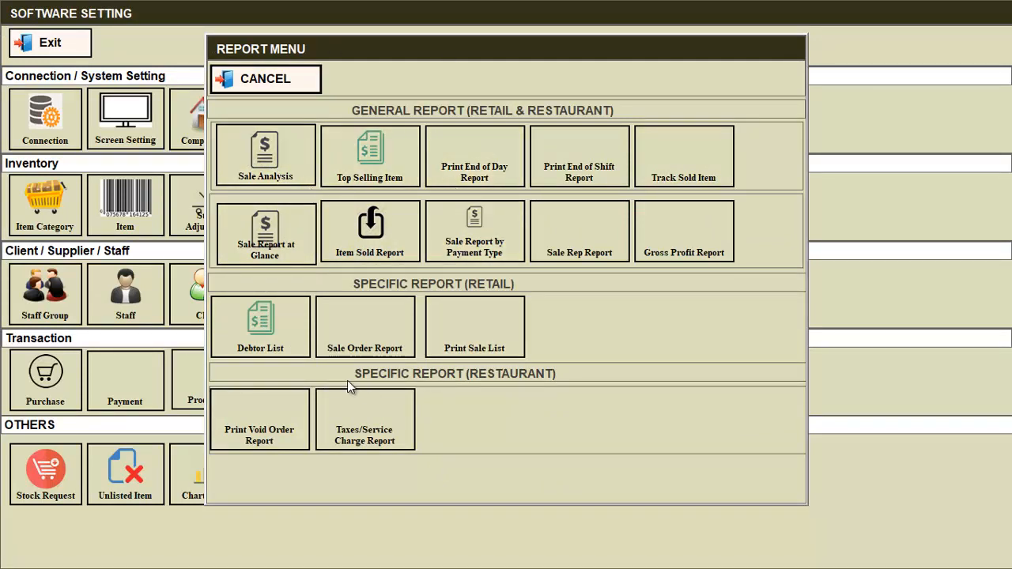
{"action": "left_click", "coordinate": [276, 179]}
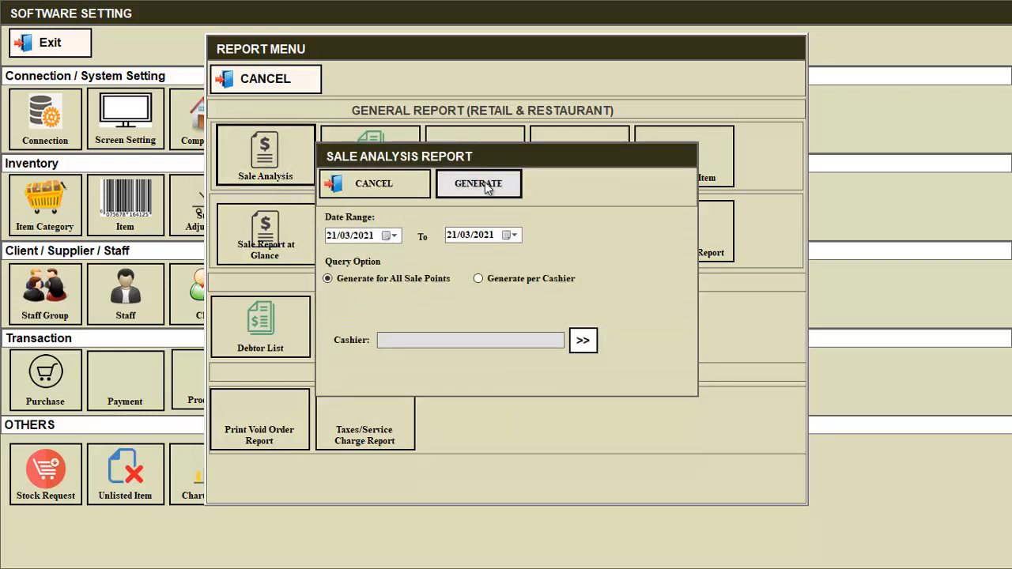
{"action": "left_click", "coordinate": [485, 184]}
{"action": "scroll", "coordinate": [530, 303], "scroll_direction": "down", "scroll_amount": 3}
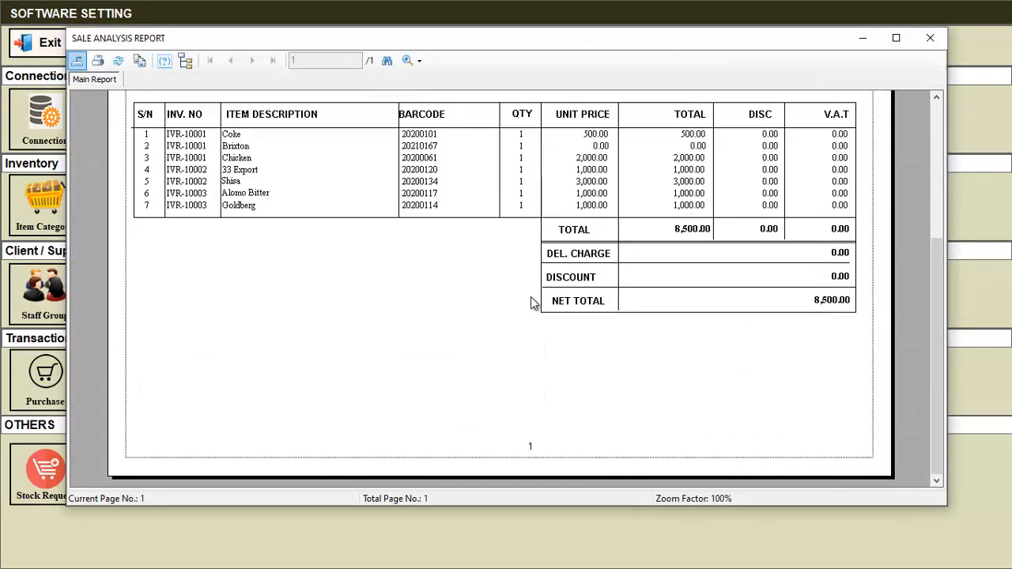
{"action": "scroll", "coordinate": [832, 305], "scroll_direction": "up", "scroll_amount": 3}
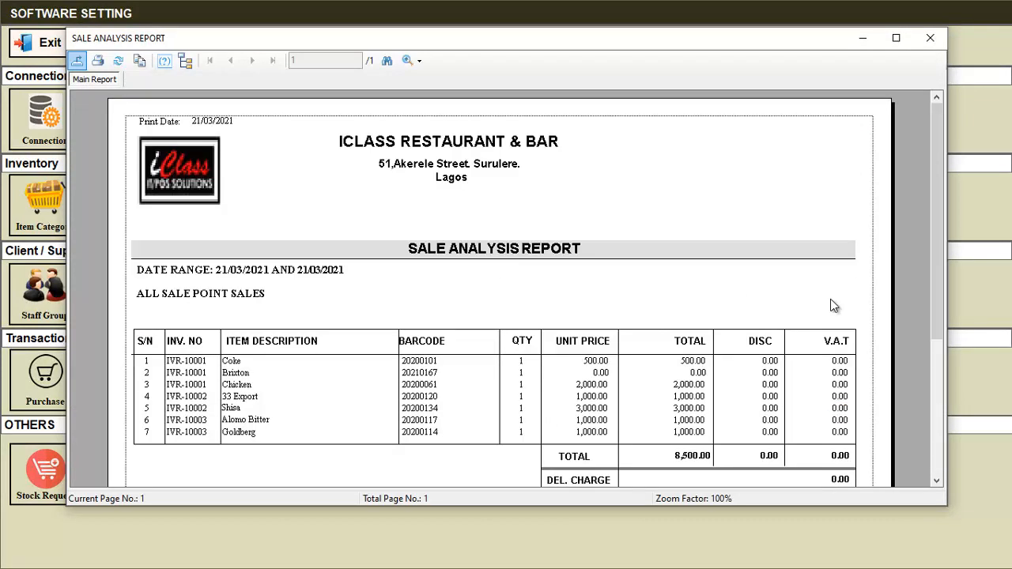
{"action": "left_click", "coordinate": [931, 40]}
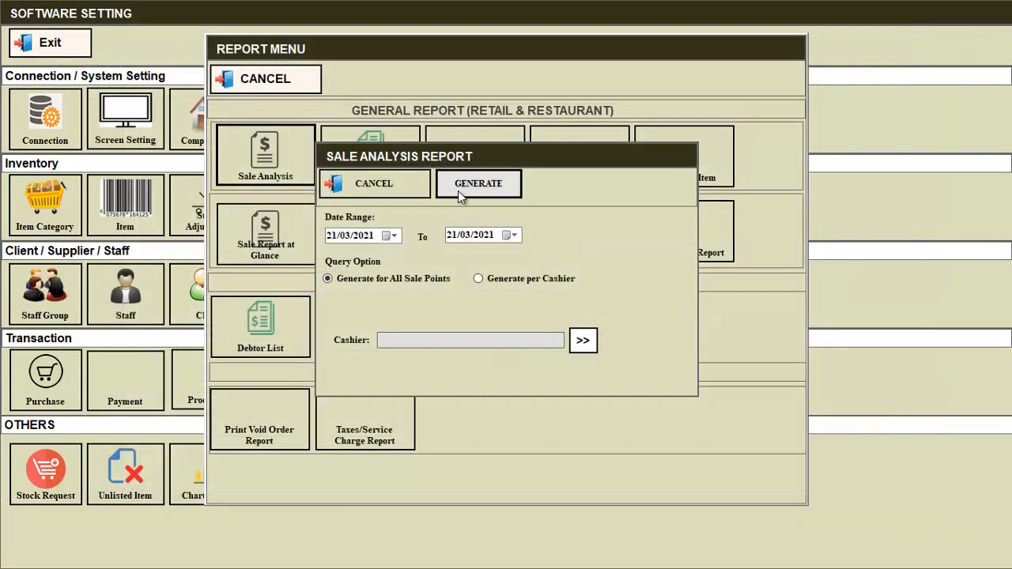
{"action": "left_click", "coordinate": [365, 186]}
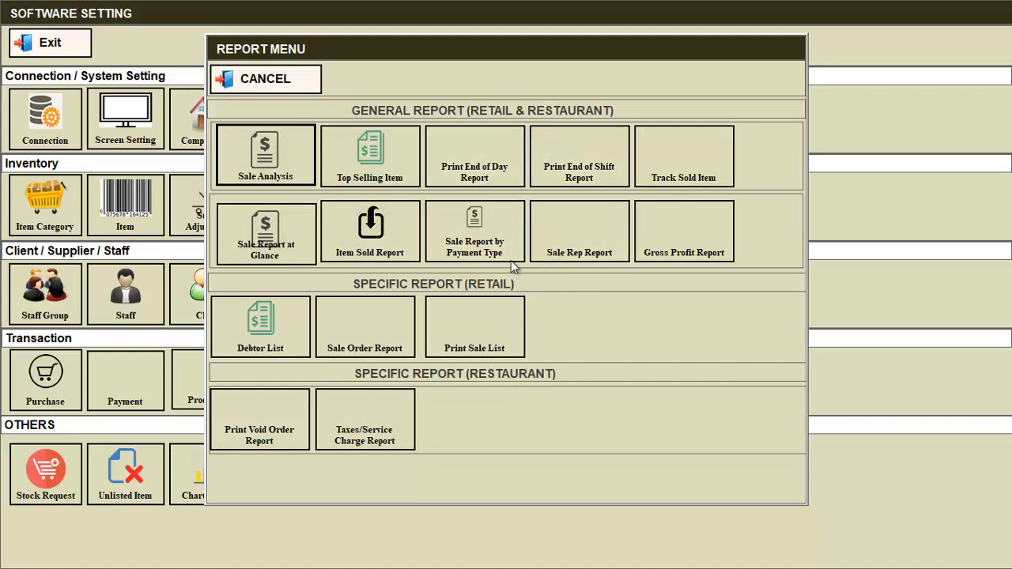
{"action": "left_click", "coordinate": [487, 237]}
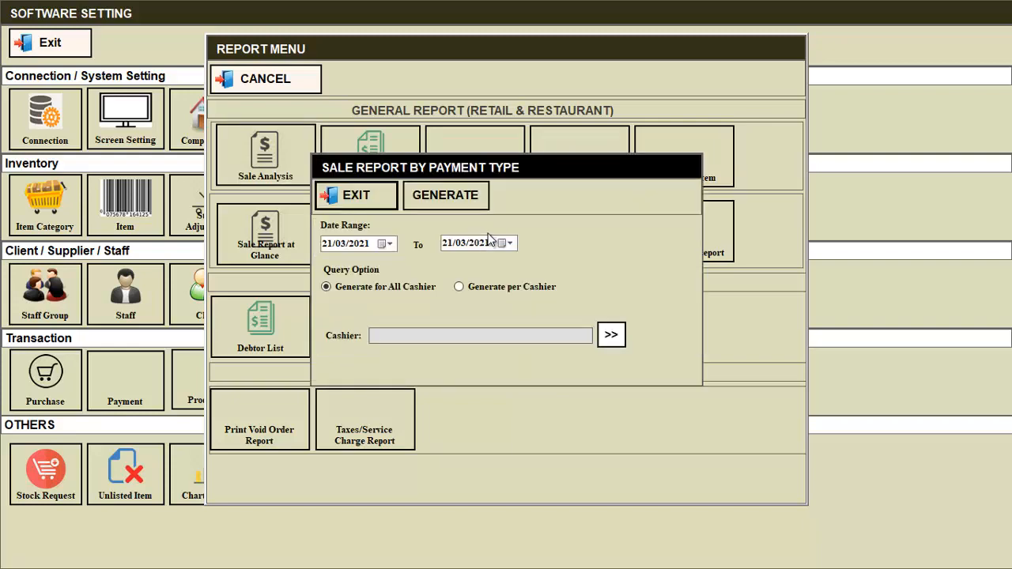
{"action": "left_click", "coordinate": [431, 195]}
{"action": "scroll", "coordinate": [528, 338], "scroll_direction": "down", "scroll_amount": 3}
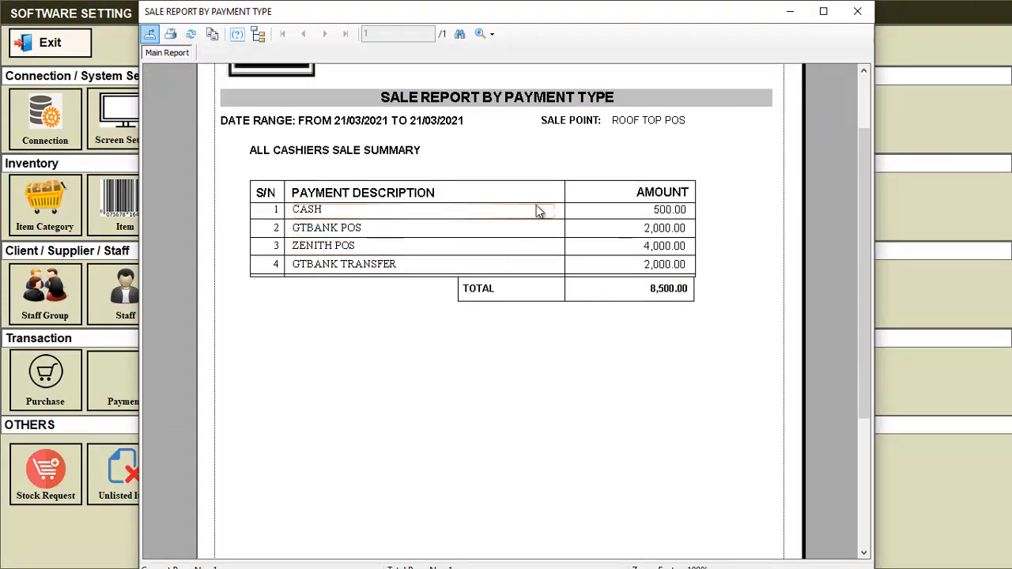
{"action": "left_click", "coordinate": [857, 11]}
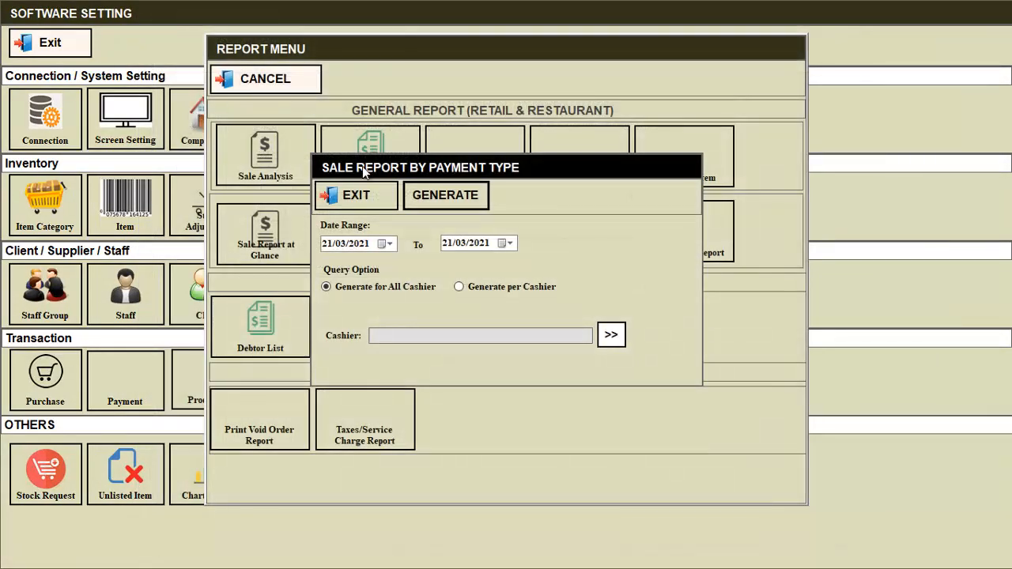
{"action": "left_click", "coordinate": [370, 194]}
{"action": "left_click", "coordinate": [231, 87]}
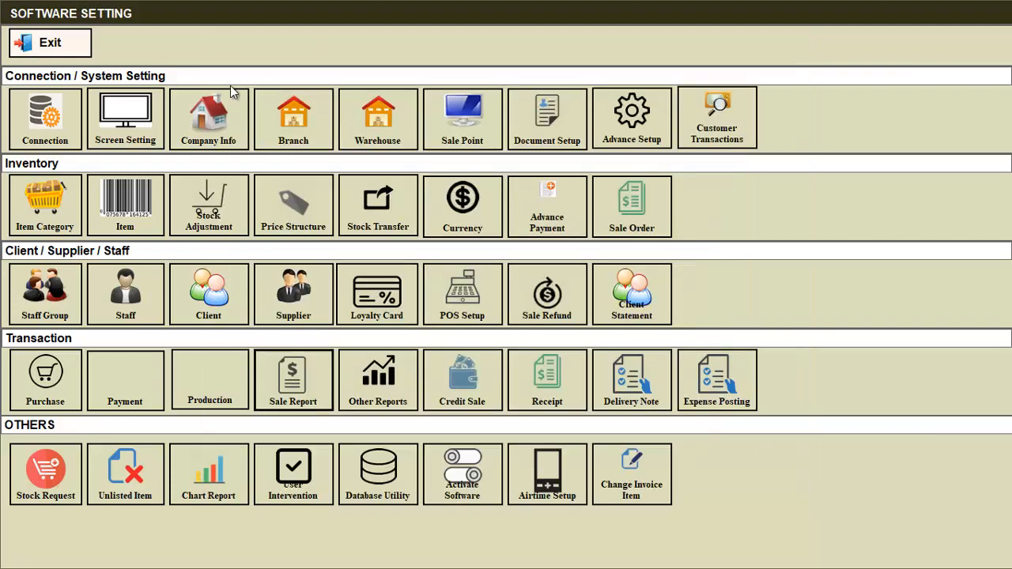
{"action": "left_click", "coordinate": [74, 49]}
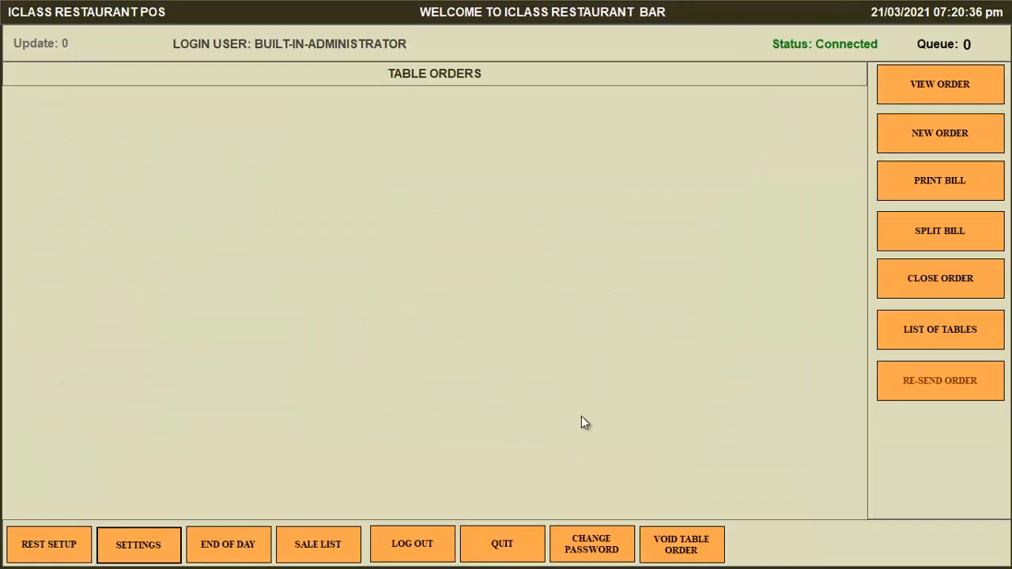
Log in to IClass Biz Manager Advance as administrator and glance through the Inventory menu.
{"action": "key", "text": "super+d"}
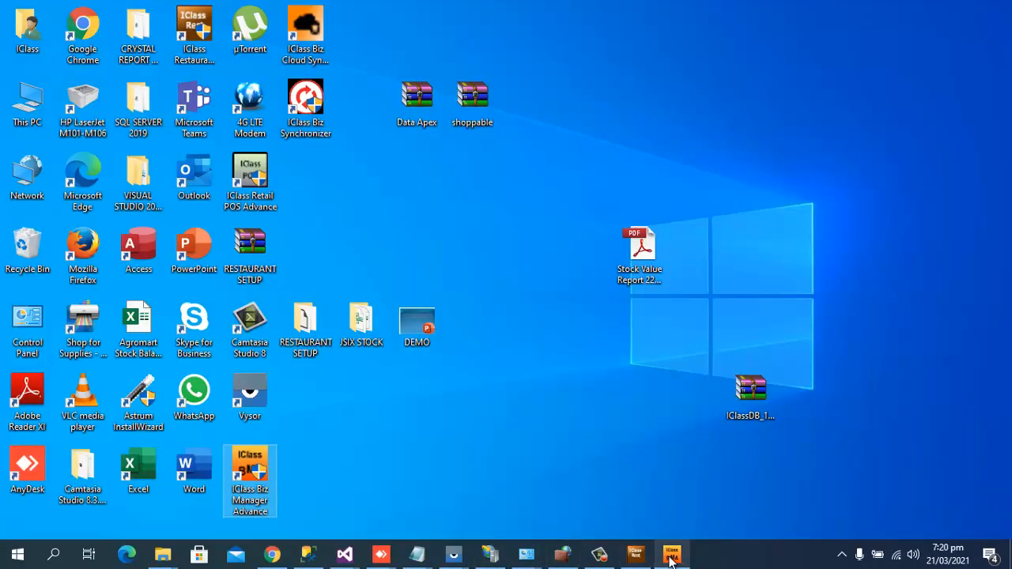
{"action": "left_click", "coordinate": [672, 556]}
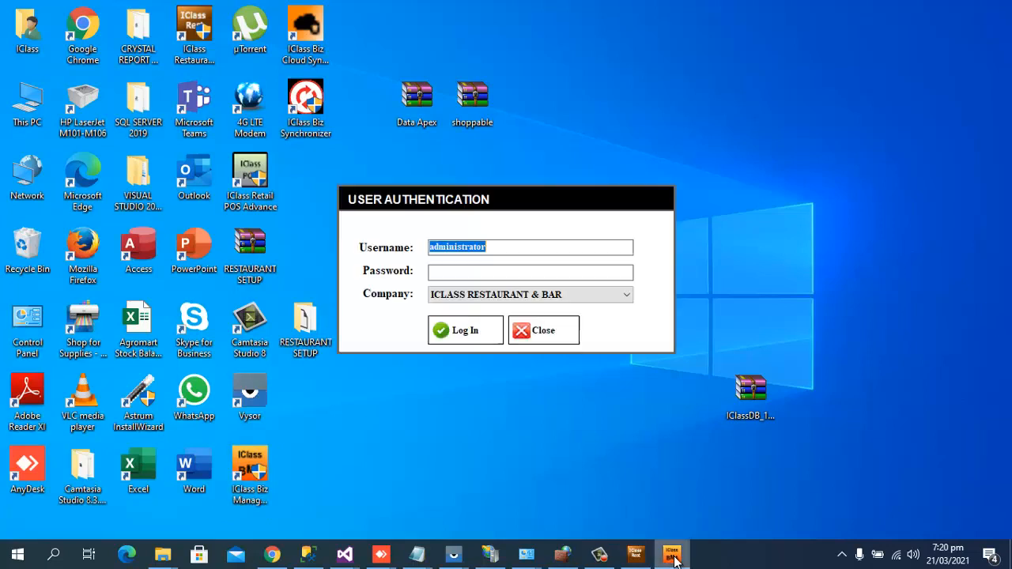
{"action": "left_click", "coordinate": [509, 271]}
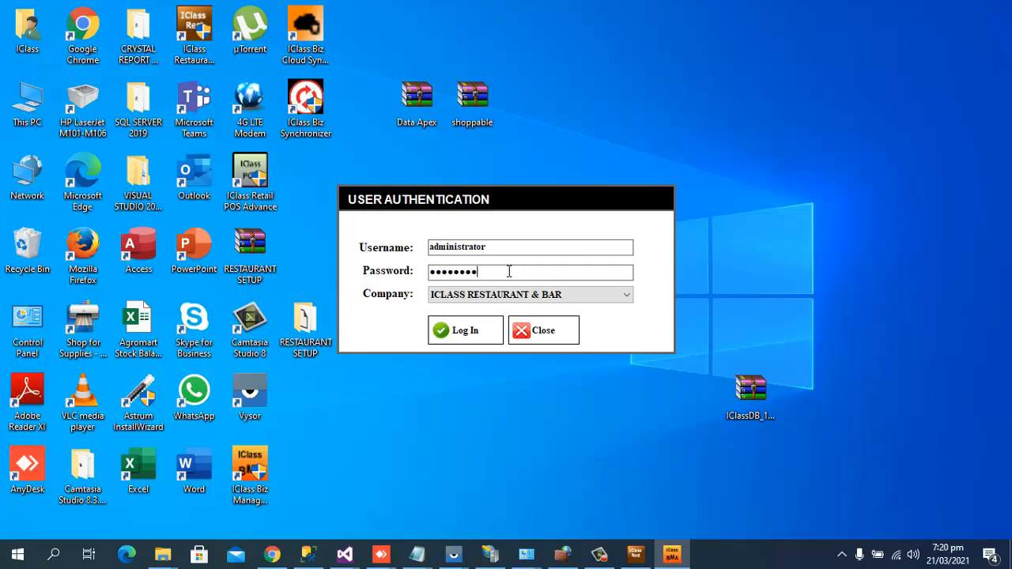
{"action": "key", "text": "Return"}
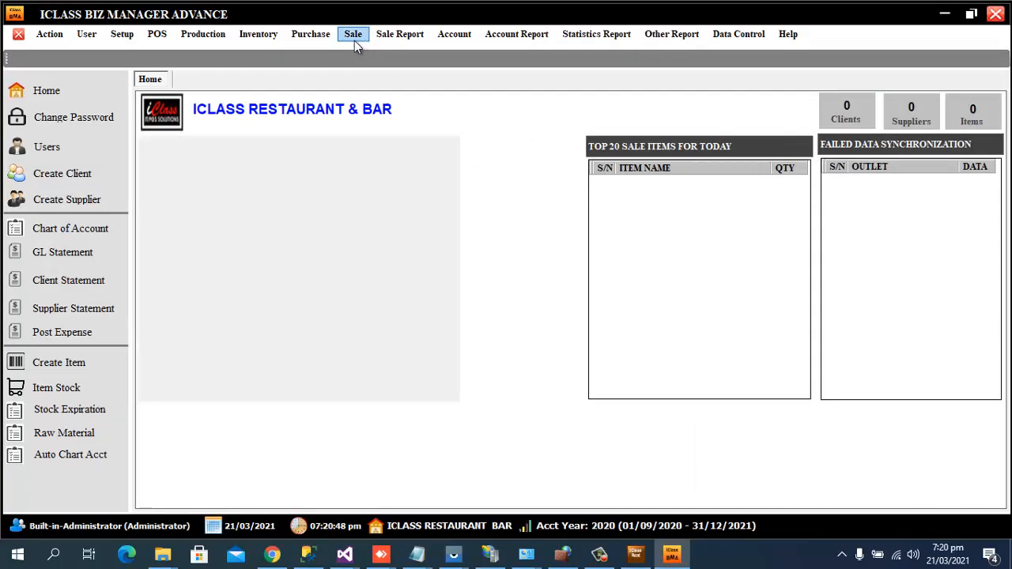
{"action": "left_click", "coordinate": [258, 34]}
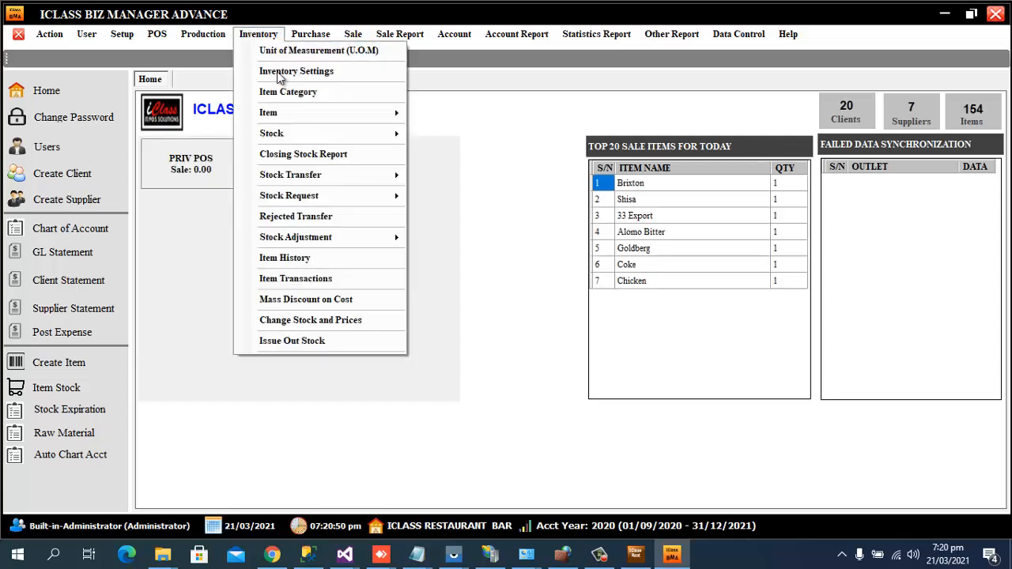
{"action": "left_click", "coordinate": [641, 82]}
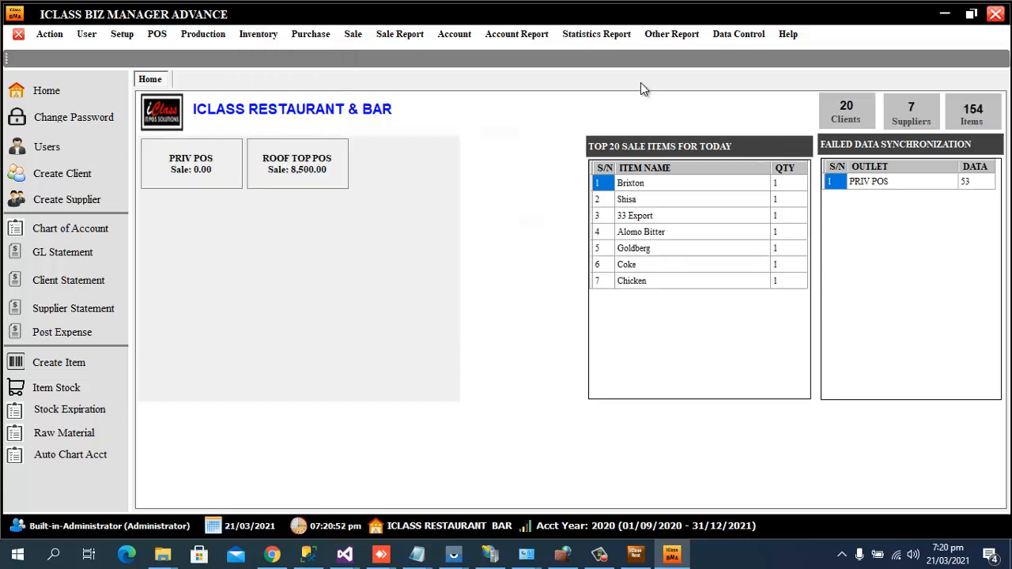
Review ROOF TOP POS's 8,500.00 Sale Report by Payment Type, then close it.
{"action": "left_click", "coordinate": [307, 163]}
{"action": "scroll", "coordinate": [613, 283], "scroll_direction": "down", "scroll_amount": 3}
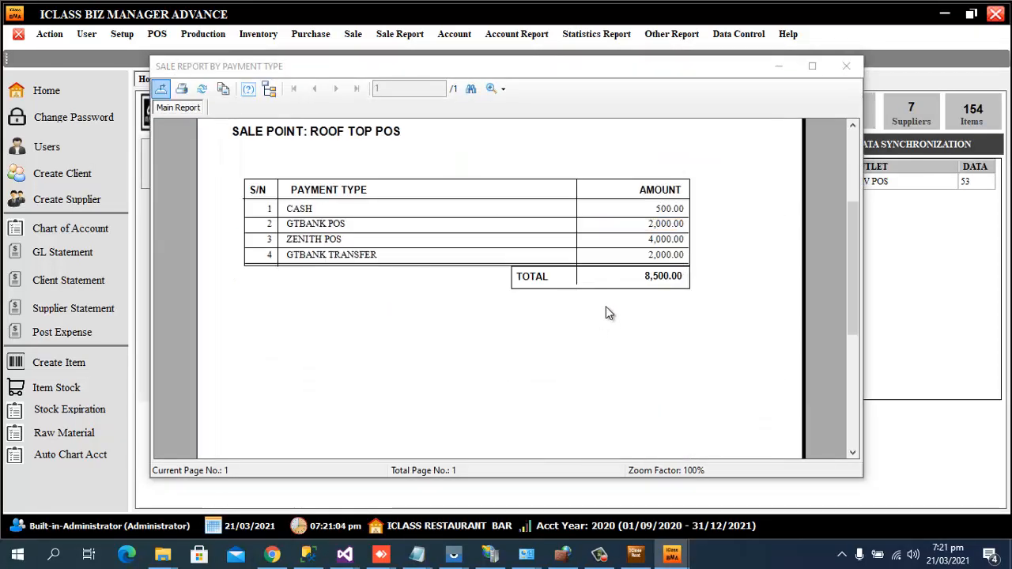
{"action": "scroll", "coordinate": [643, 280], "scroll_direction": "up", "scroll_amount": 2}
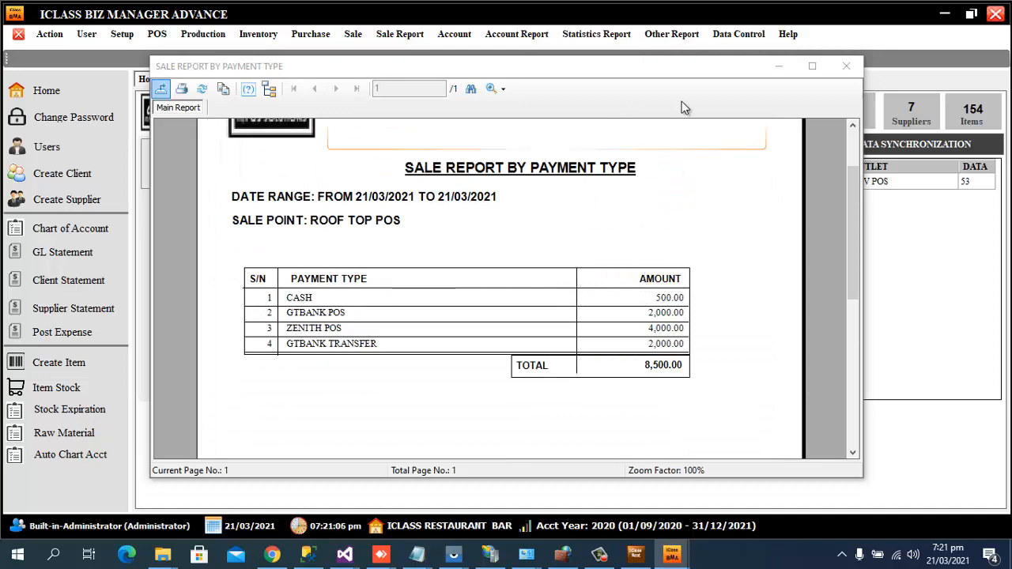
{"action": "scroll", "coordinate": [782, 222], "scroll_direction": "up", "scroll_amount": 1}
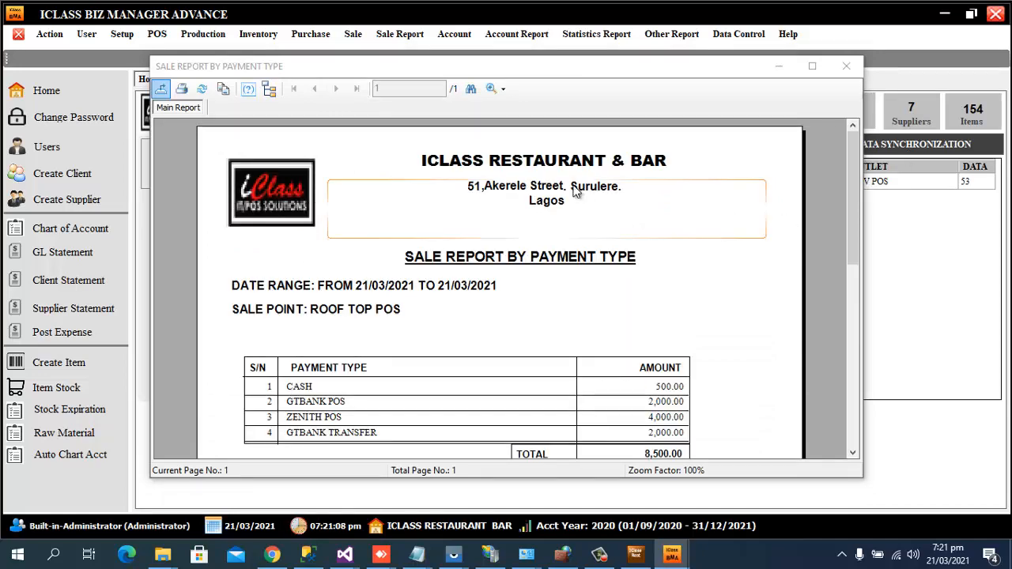
{"action": "scroll", "coordinate": [491, 264], "scroll_direction": "down", "scroll_amount": 3}
{"action": "scroll", "coordinate": [492, 264], "scroll_direction": "up", "scroll_amount": 3}
{"action": "scroll", "coordinate": [435, 248], "scroll_direction": "down", "scroll_amount": 5}
{"action": "scroll", "coordinate": [419, 253], "scroll_direction": "up", "scroll_amount": 5}
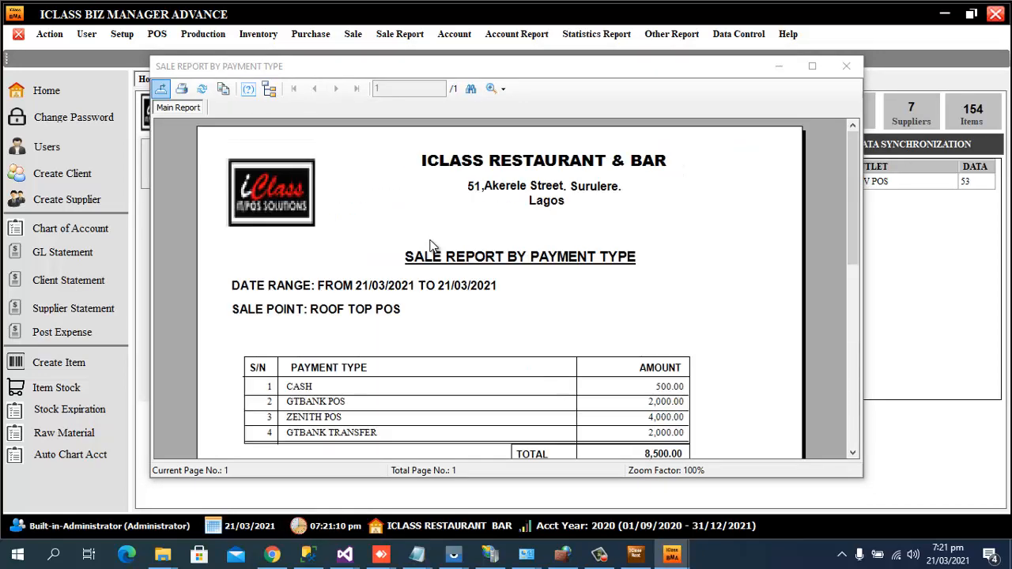
{"action": "scroll", "coordinate": [429, 245], "scroll_direction": "down", "scroll_amount": 2}
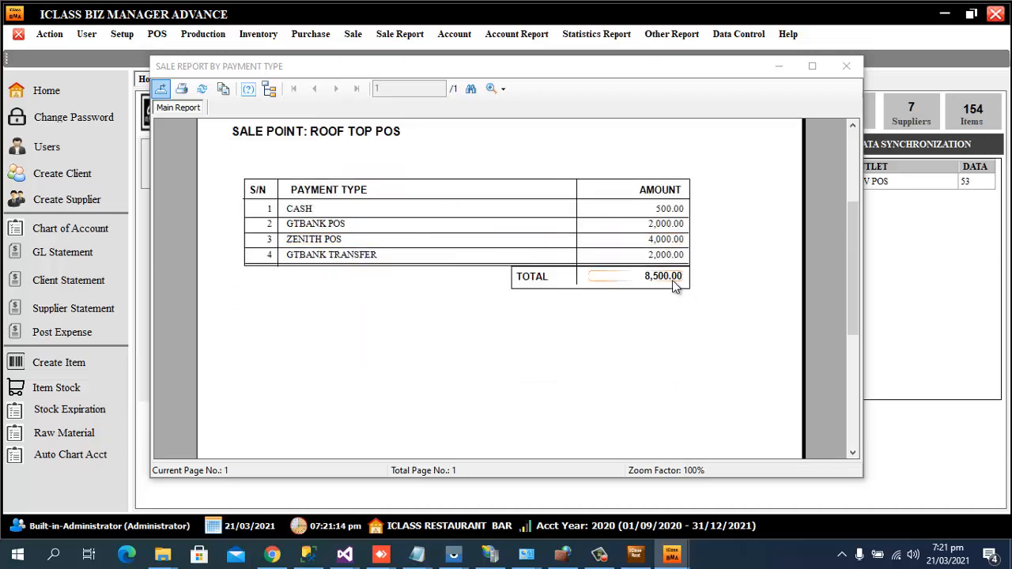
{"action": "scroll", "coordinate": [609, 197], "scroll_direction": "up", "scroll_amount": 3}
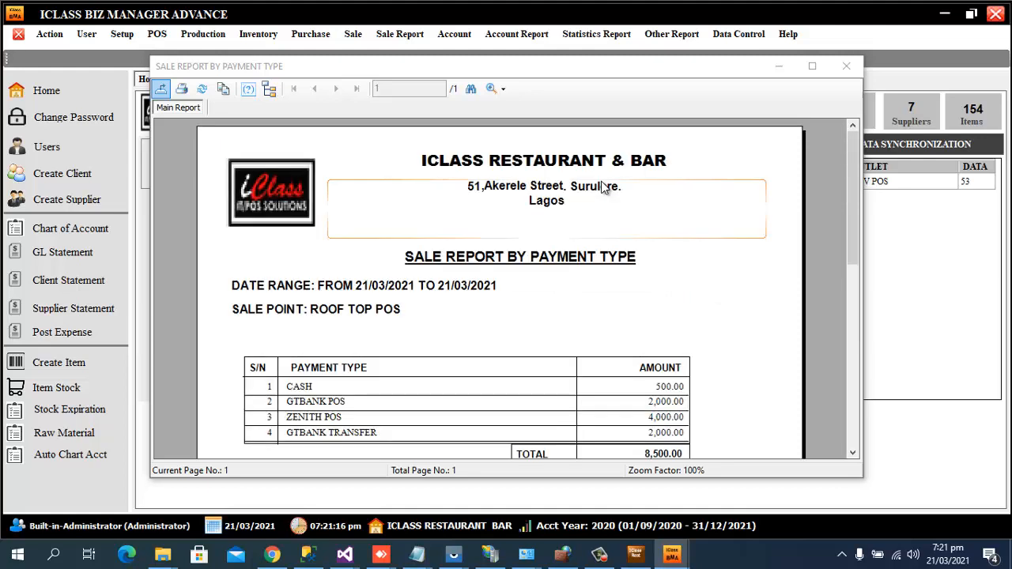
{"action": "left_click", "coordinate": [854, 69]}
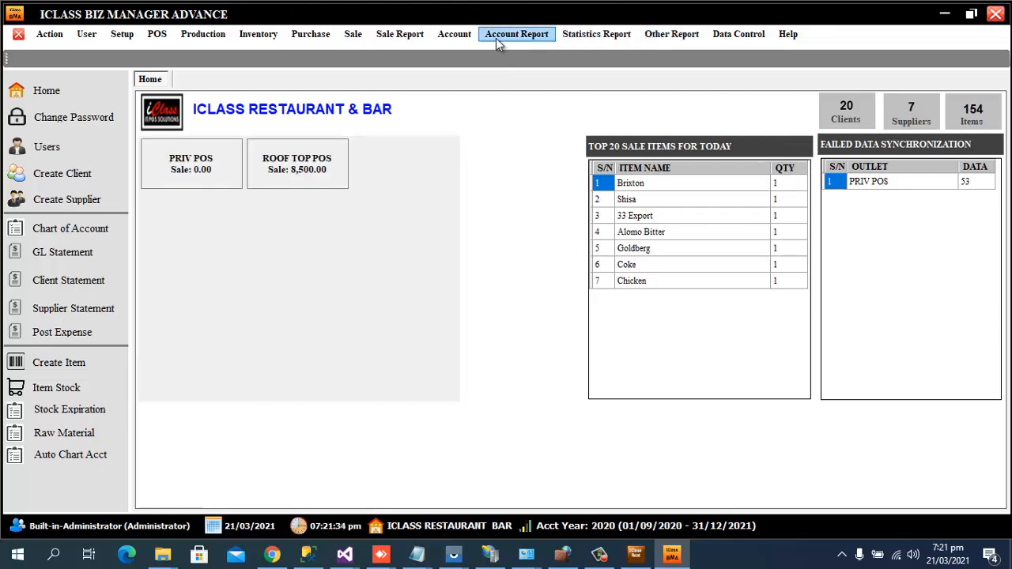
Find the Brixton item, set its Restaurant Section to BAR, and save it.
{"action": "left_click", "coordinate": [253, 38]}
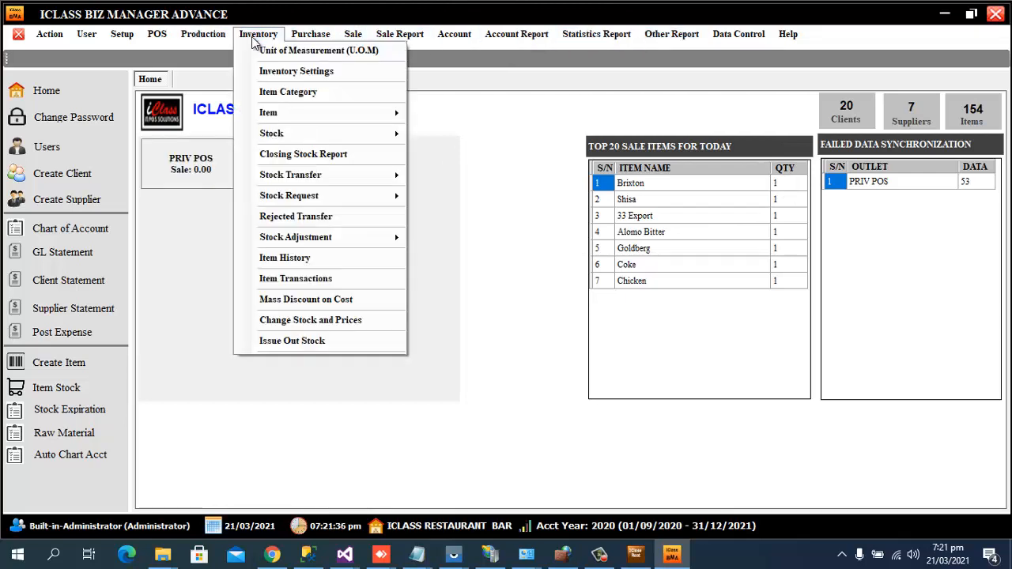
{"action": "mouse_move", "coordinate": [364, 117]}
{"action": "left_click", "coordinate": [462, 118]}
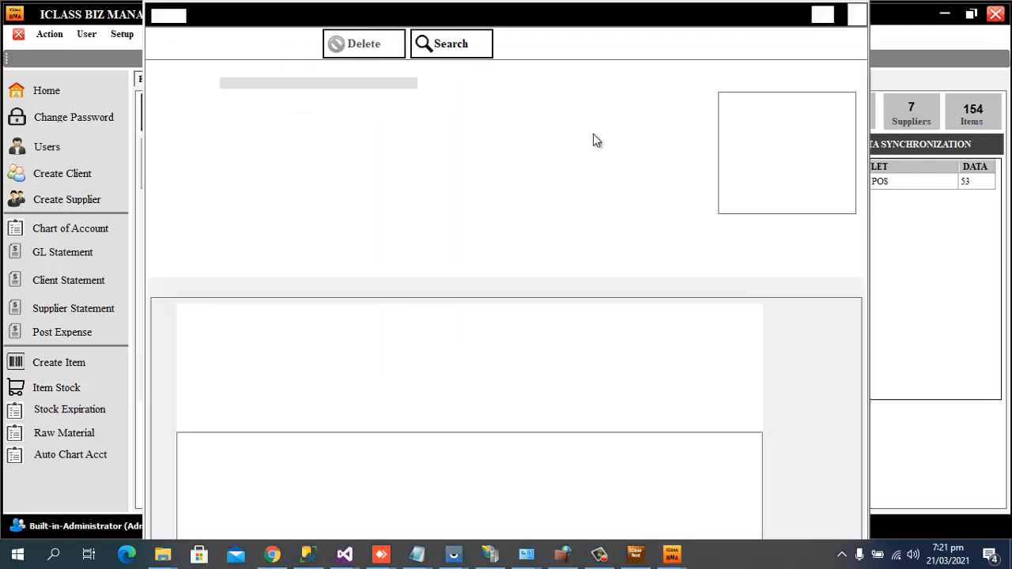
{"action": "left_click", "coordinate": [469, 55]}
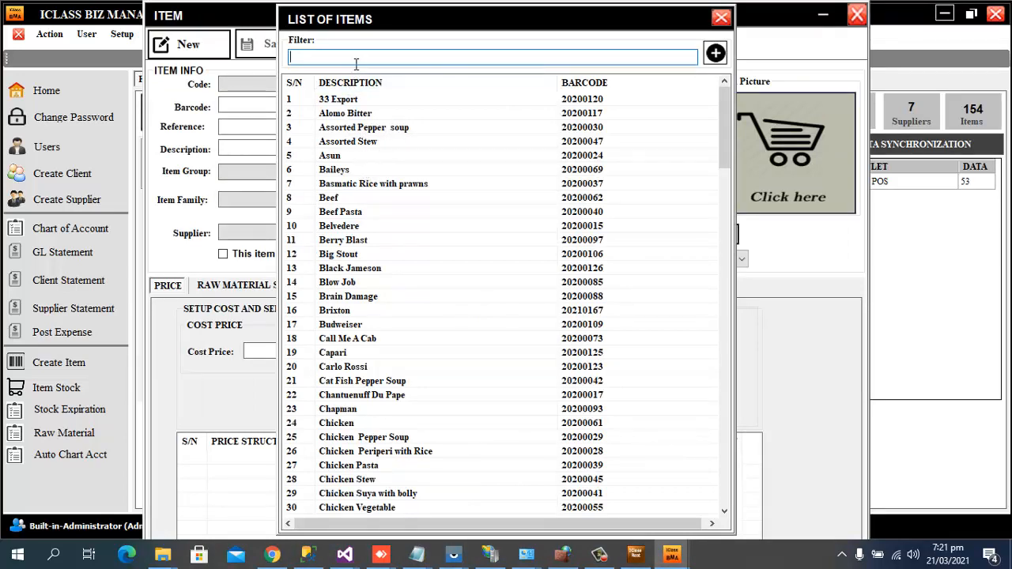
{"action": "type", "text": "br"}
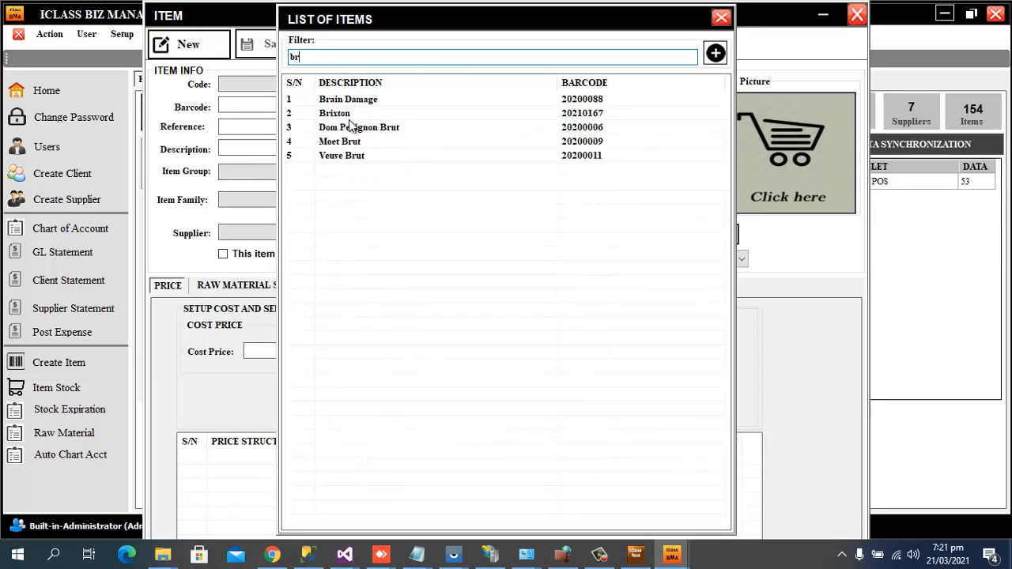
{"action": "double_click", "coordinate": [344, 115]}
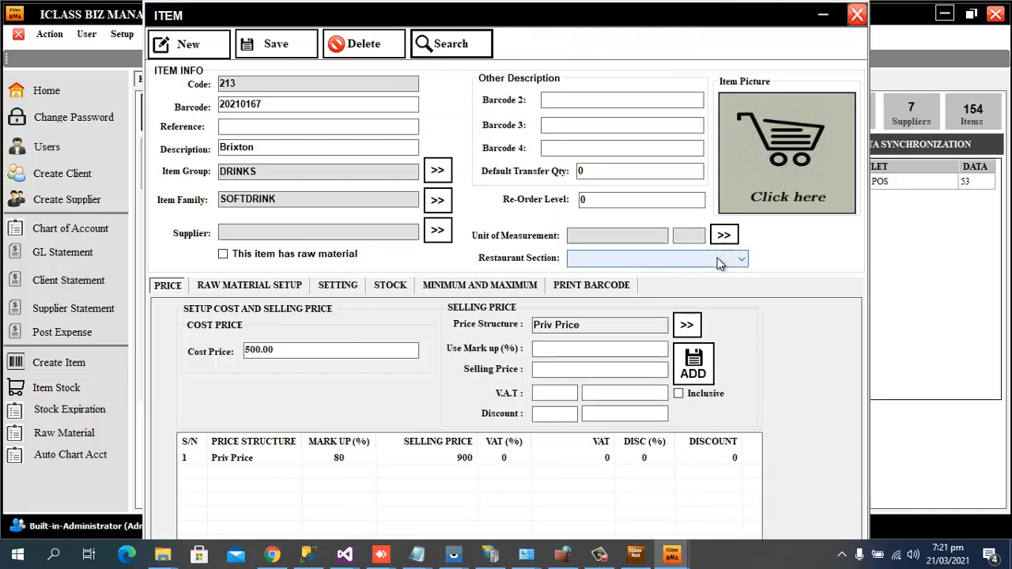
{"action": "left_click", "coordinate": [729, 263]}
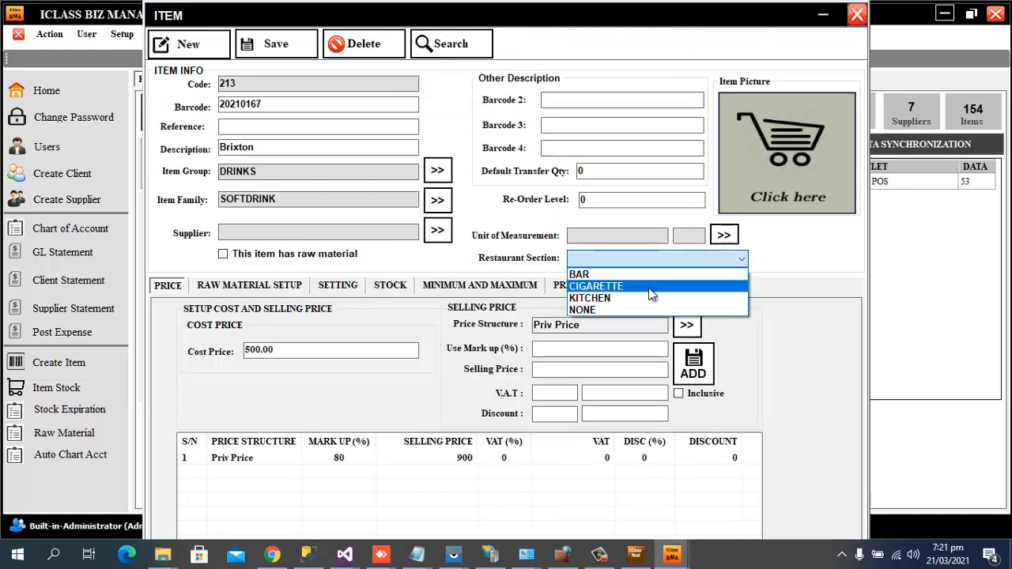
{"action": "left_click", "coordinate": [605, 274]}
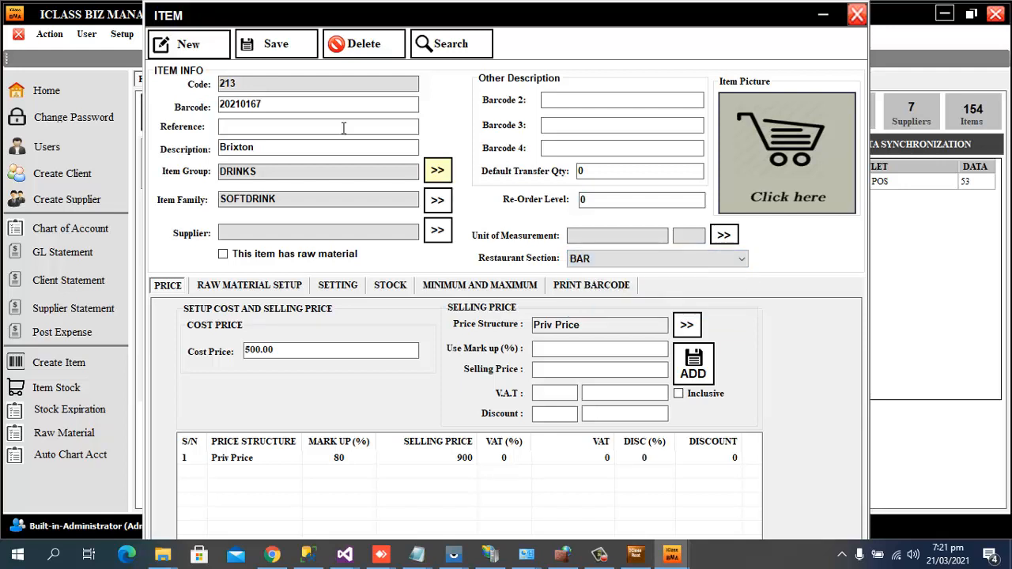
{"action": "left_click", "coordinate": [276, 44]}
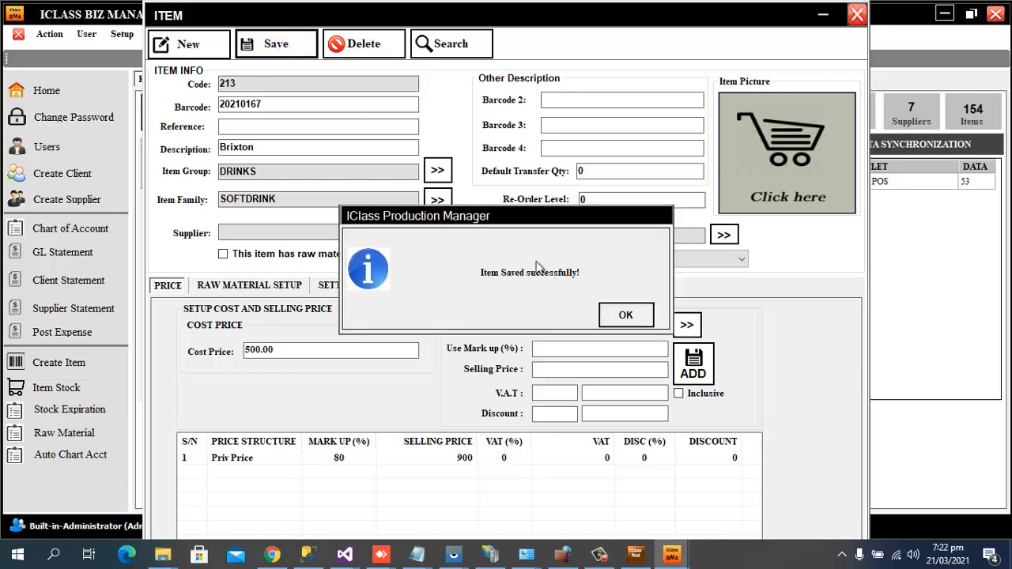
{"action": "left_click", "coordinate": [624, 314]}
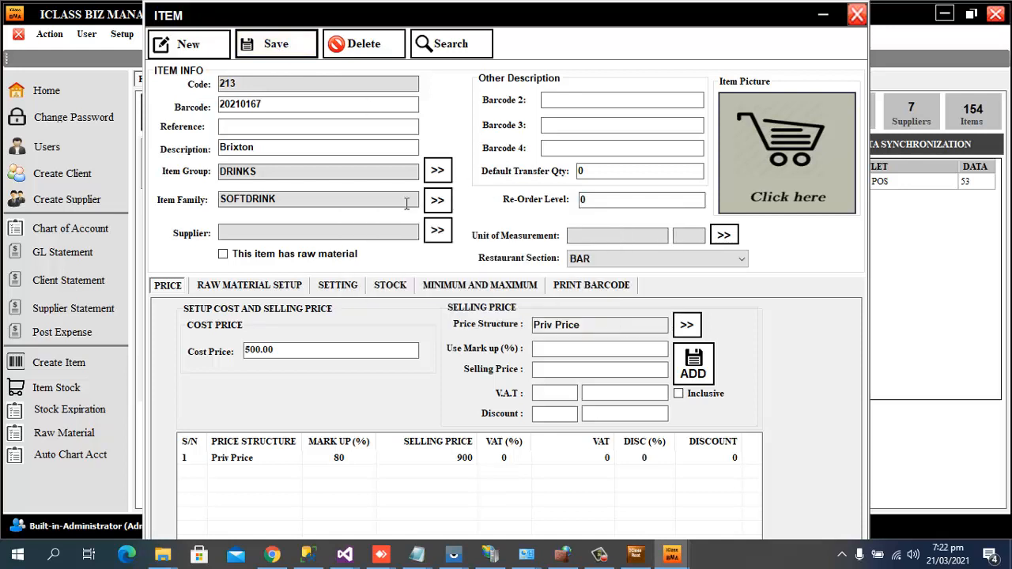
{"action": "left_click", "coordinate": [857, 16]}
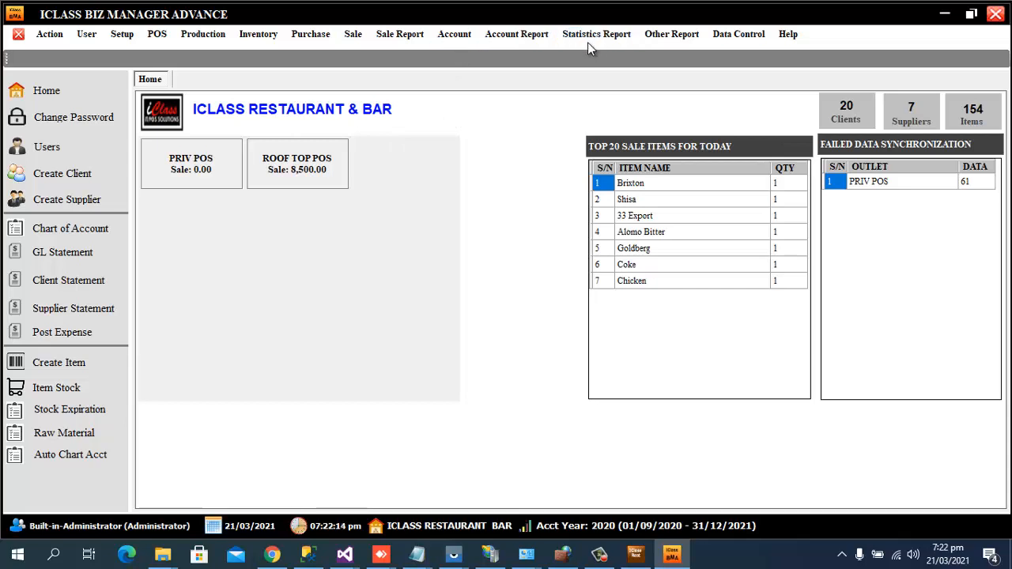
Generate the 21/03/2021 Trial Balance, review it balancing at 18,500.00, then close the report.
{"action": "left_click", "coordinate": [540, 36]}
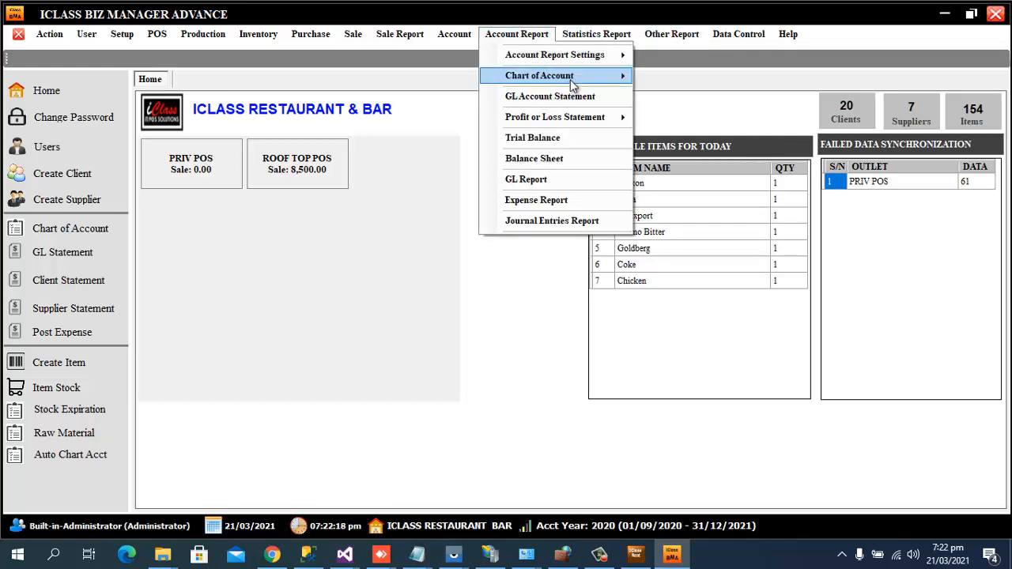
{"action": "mouse_move", "coordinate": [571, 80]}
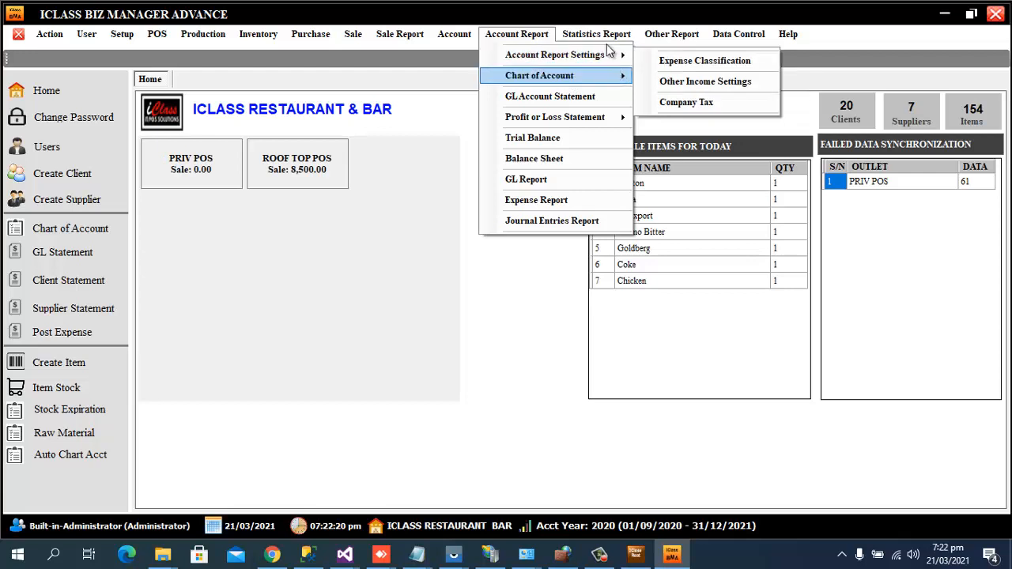
{"action": "left_click", "coordinate": [560, 139]}
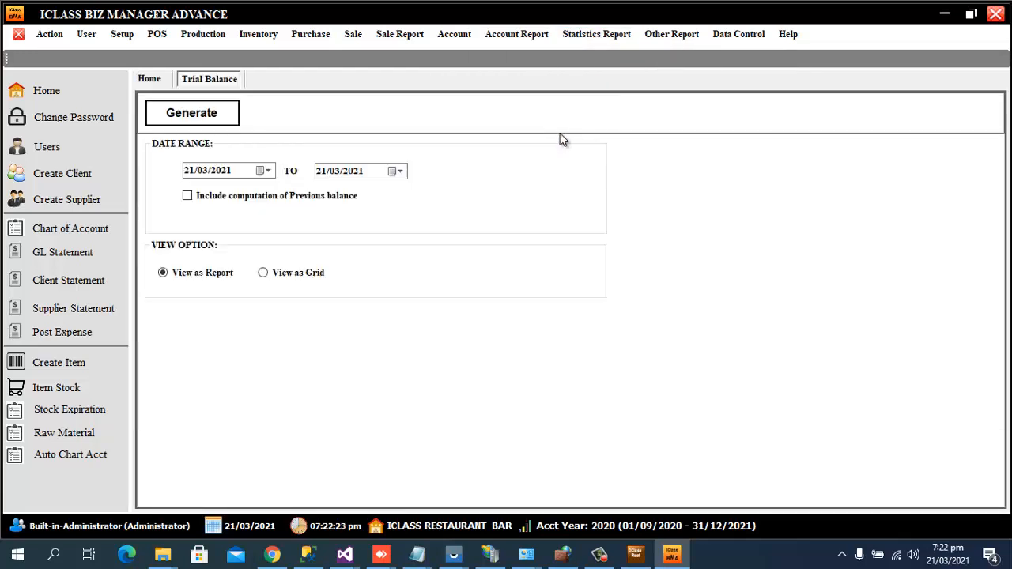
{"action": "left_click", "coordinate": [207, 116]}
{"action": "scroll", "coordinate": [605, 284], "scroll_direction": "down", "scroll_amount": 4}
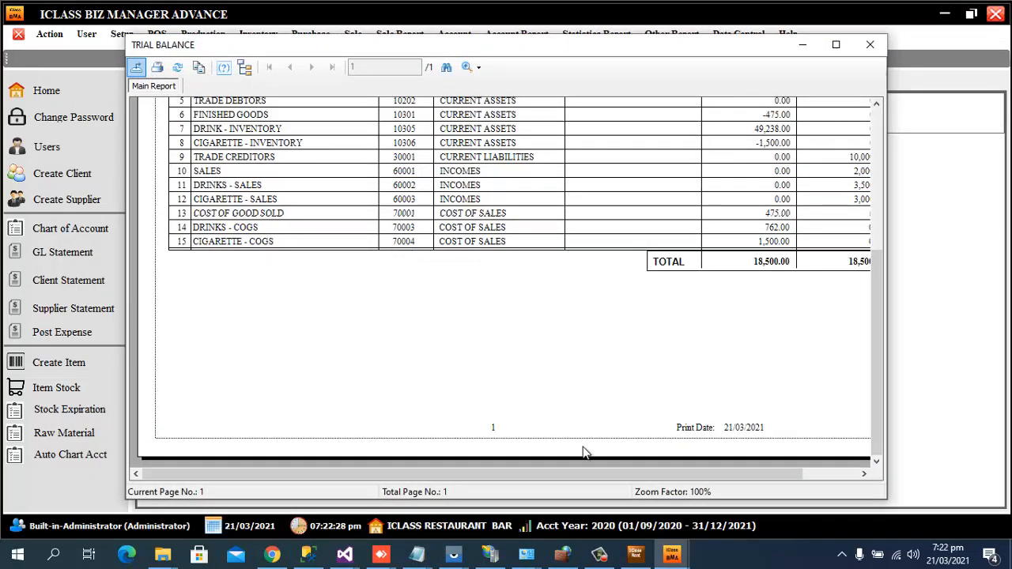
{"action": "left_click_drag", "start_coordinate": [579, 474], "coordinate": [667, 491]}
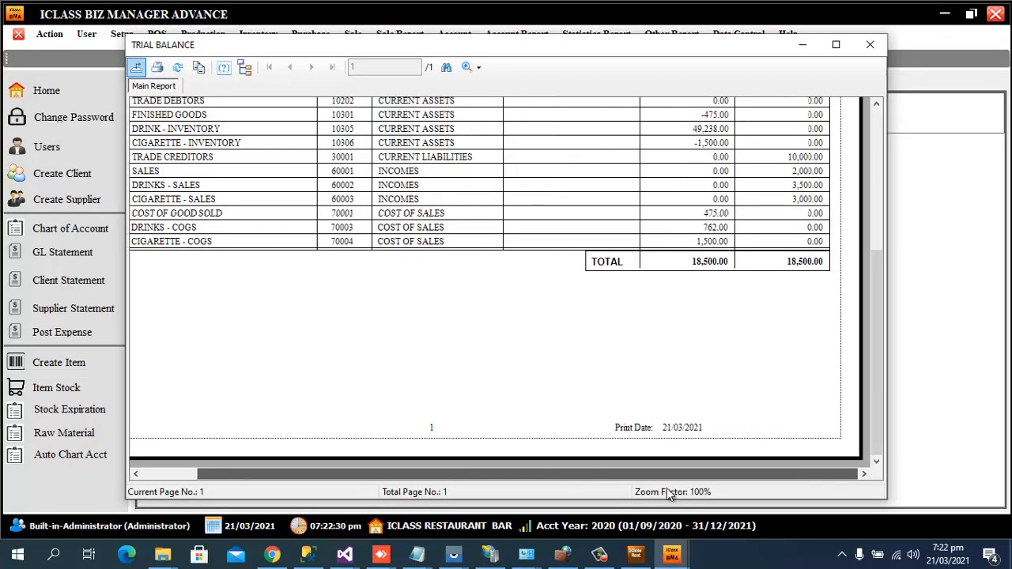
{"action": "left_click", "coordinate": [836, 45]}
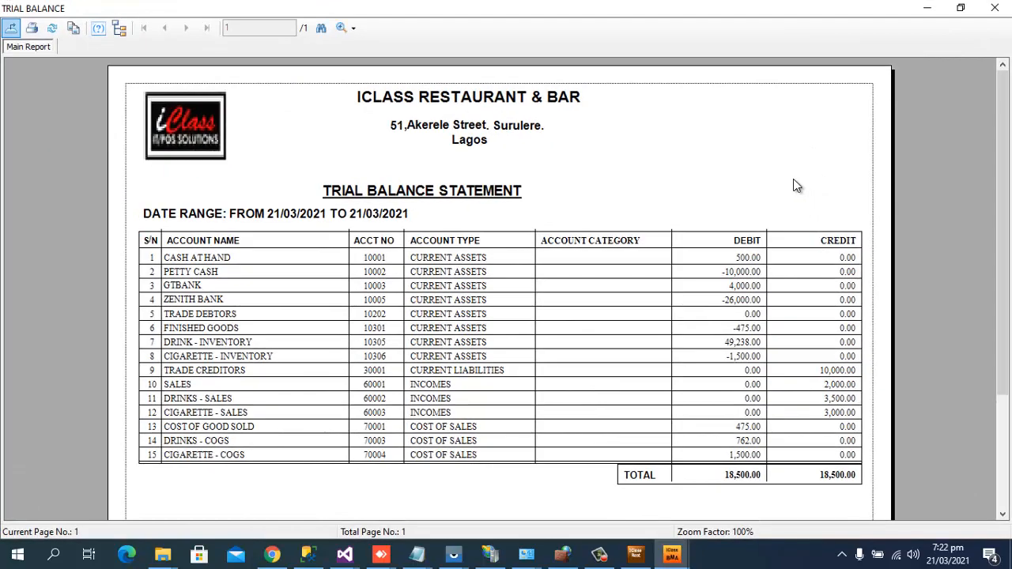
{"action": "scroll", "coordinate": [792, 194], "scroll_direction": "down", "scroll_amount": 2}
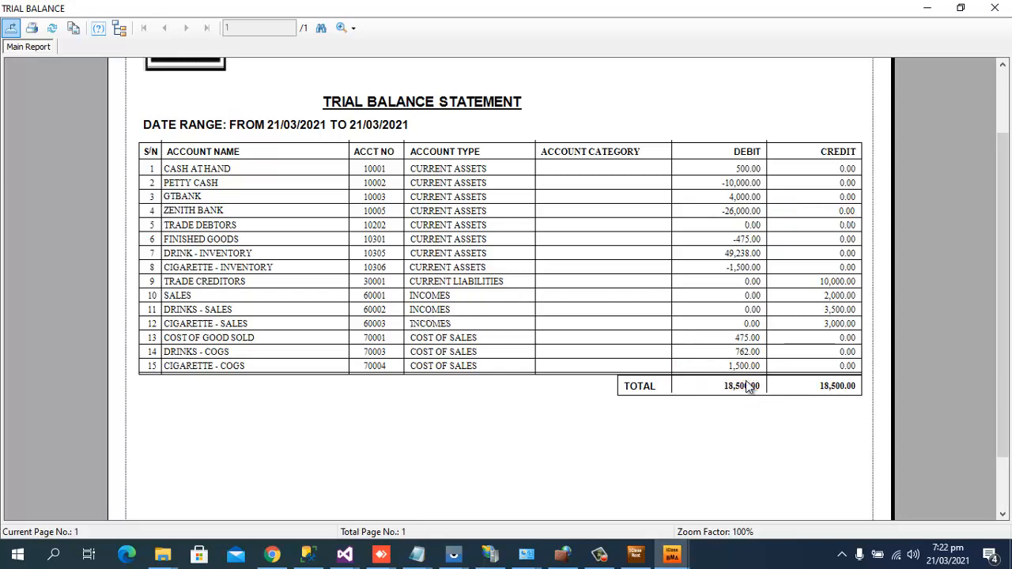
{"action": "left_click", "coordinate": [995, 8]}
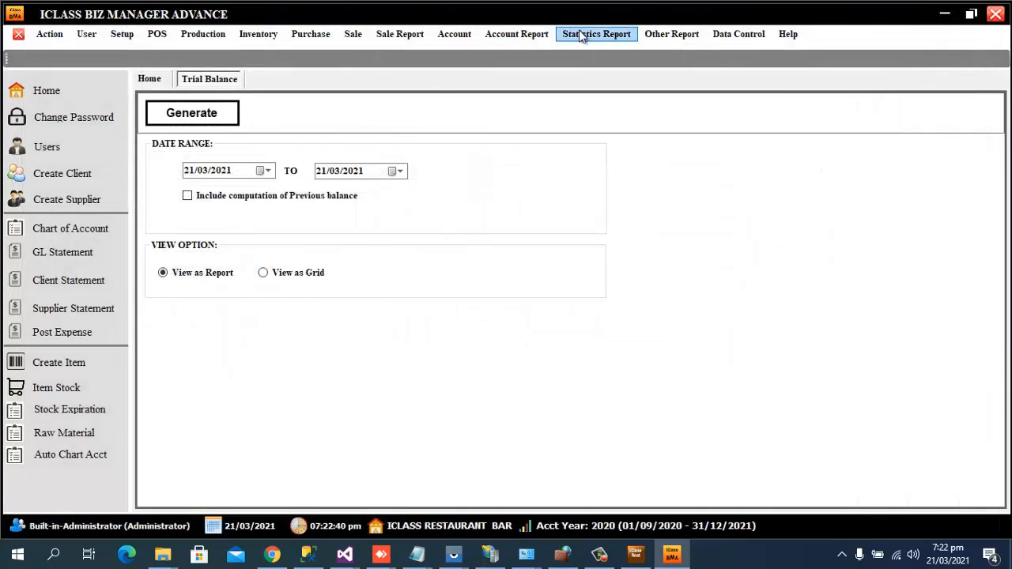
Generate the Profit or Loss Analysis, inspect its SALES and DRINKS - SALES rows, then close it.
{"action": "left_click", "coordinate": [536, 39]}
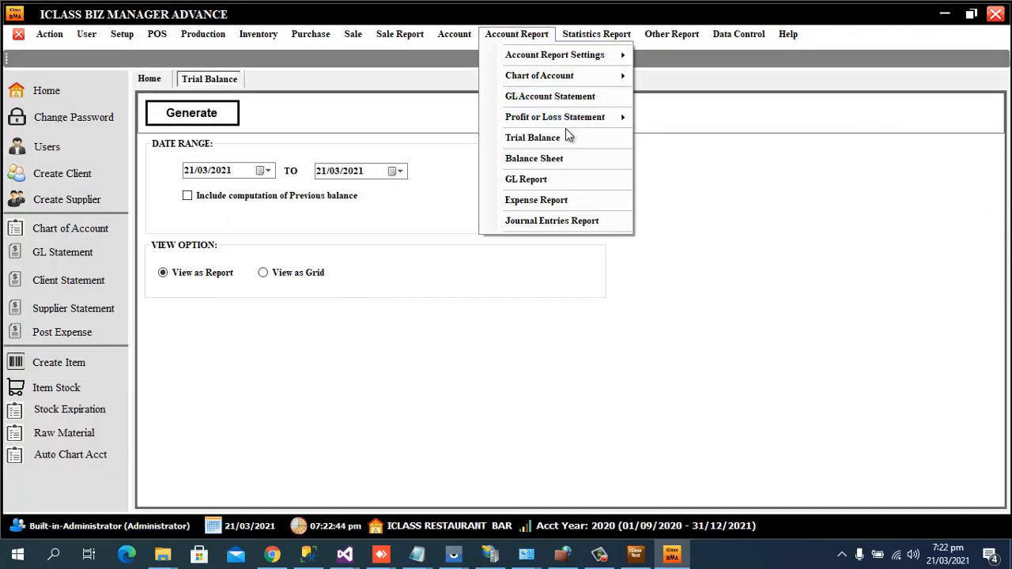
{"action": "mouse_move", "coordinate": [577, 118]}
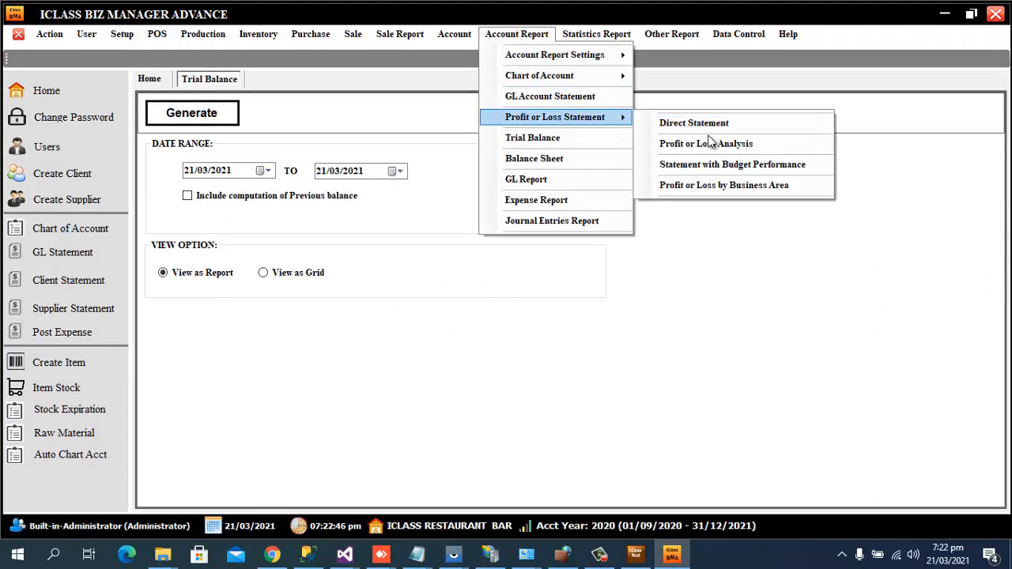
{"action": "left_click", "coordinate": [732, 147]}
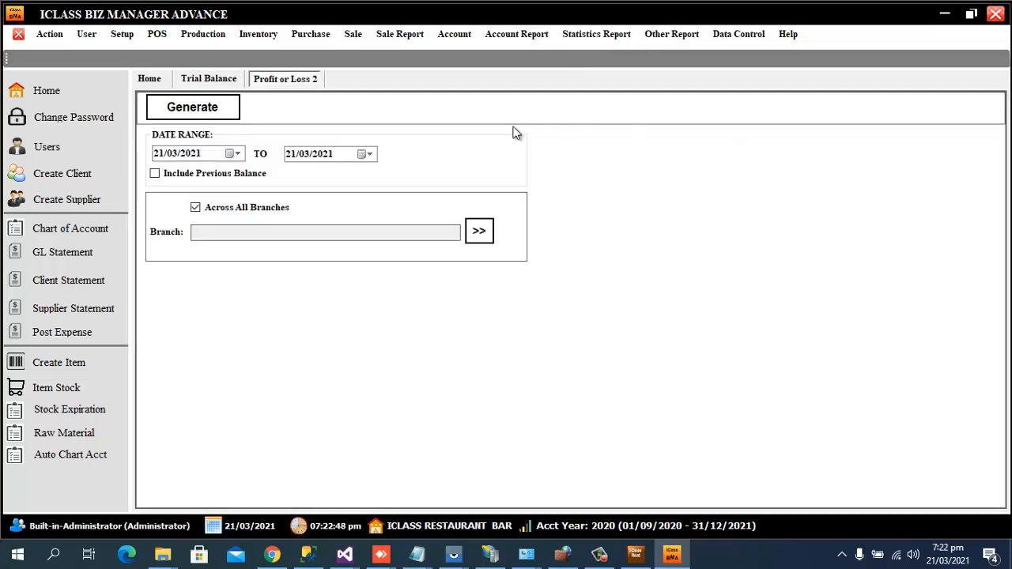
{"action": "left_click", "coordinate": [209, 106]}
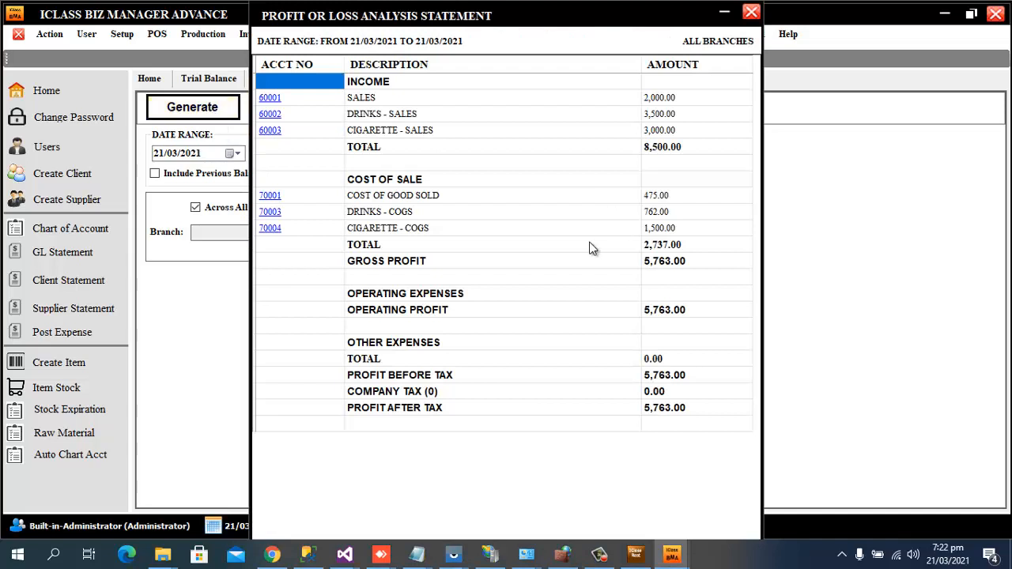
{"action": "left_click", "coordinate": [371, 102]}
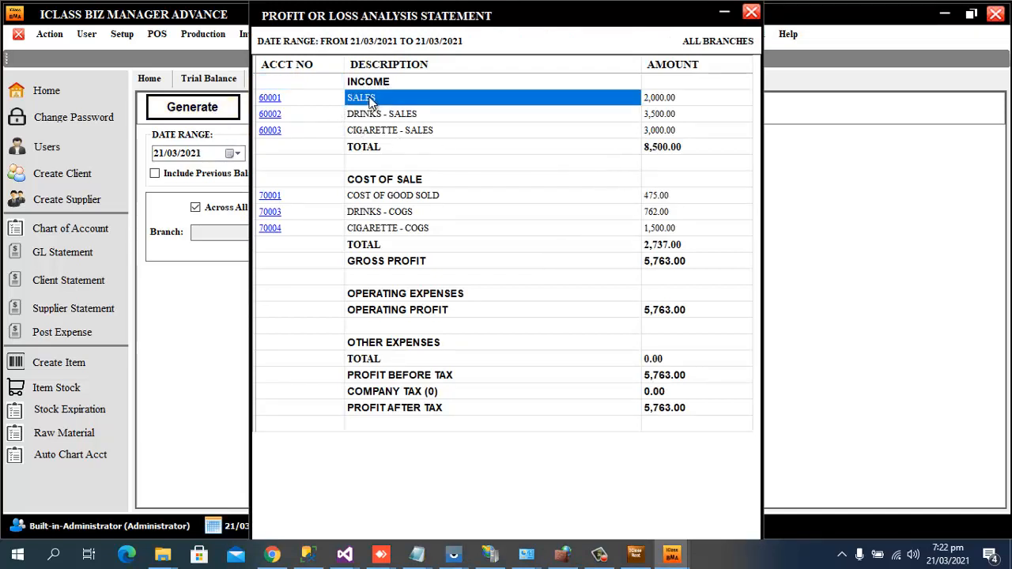
{"action": "left_click", "coordinate": [677, 101]}
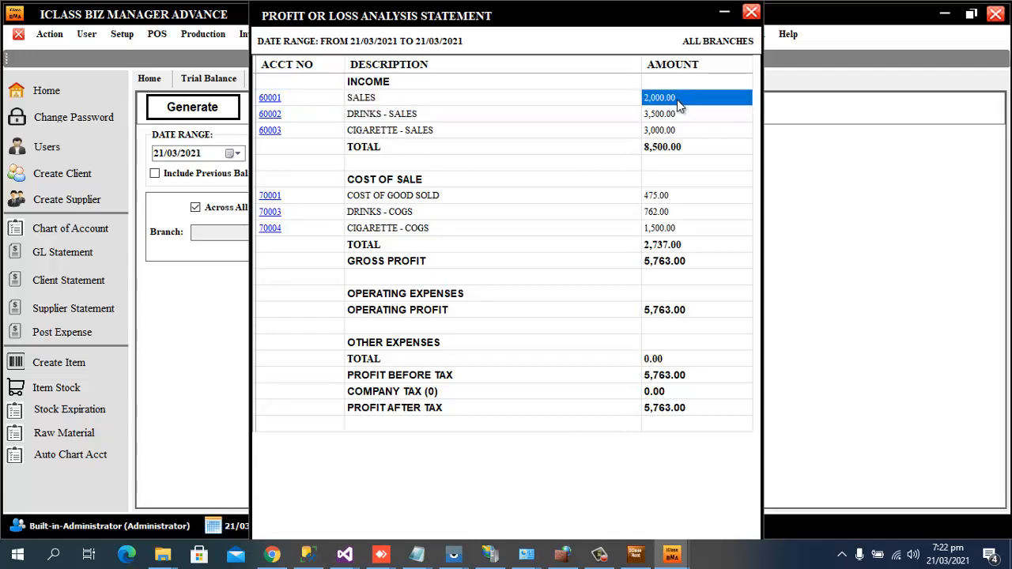
{"action": "left_click", "coordinate": [391, 114]}
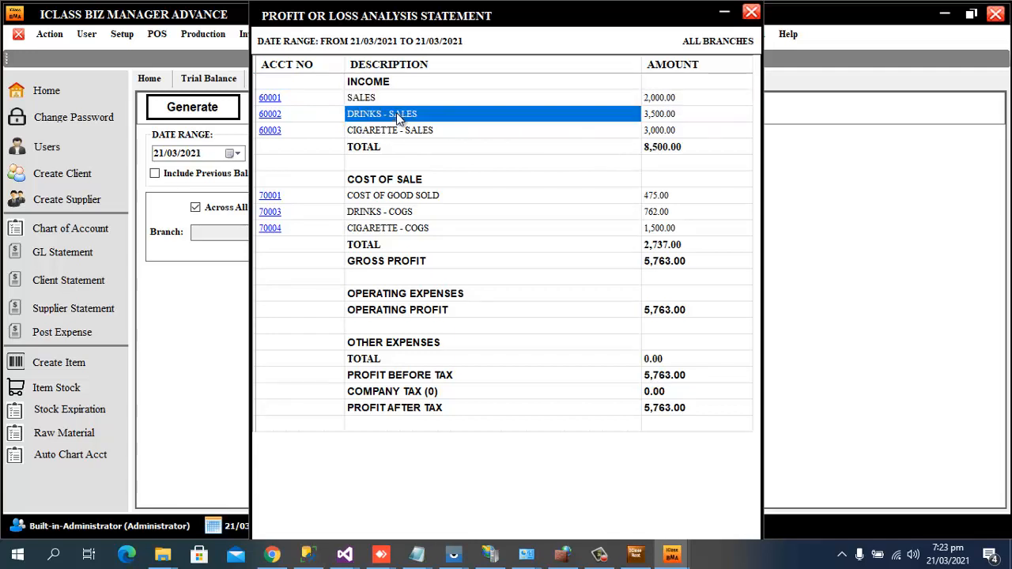
{"action": "left_click", "coordinate": [362, 99]}
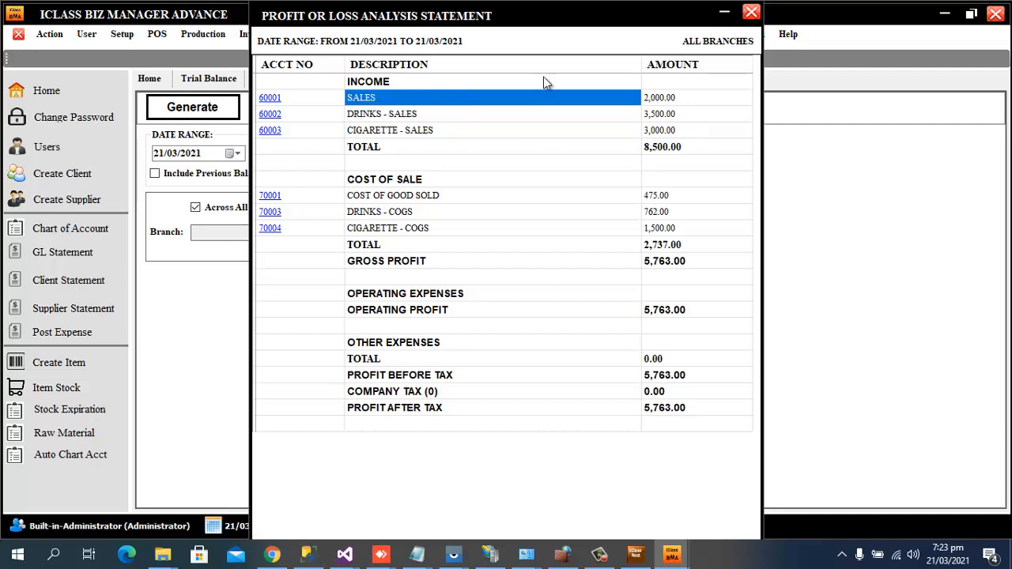
{"action": "left_click", "coordinate": [752, 13]}
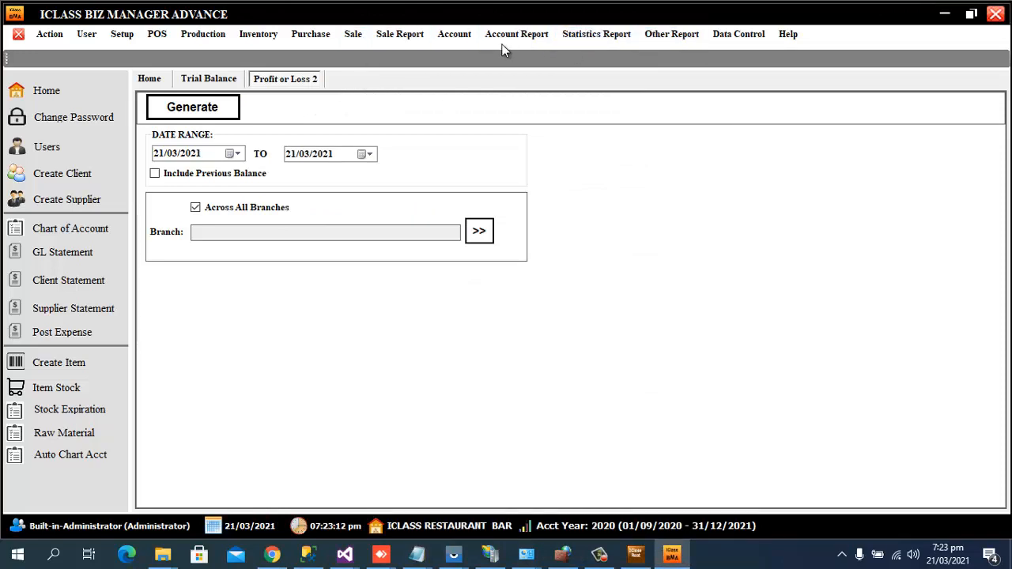
Filter the chart of accounts for 'sale' and open account 60001 SALES.
{"action": "left_click", "coordinate": [454, 40]}
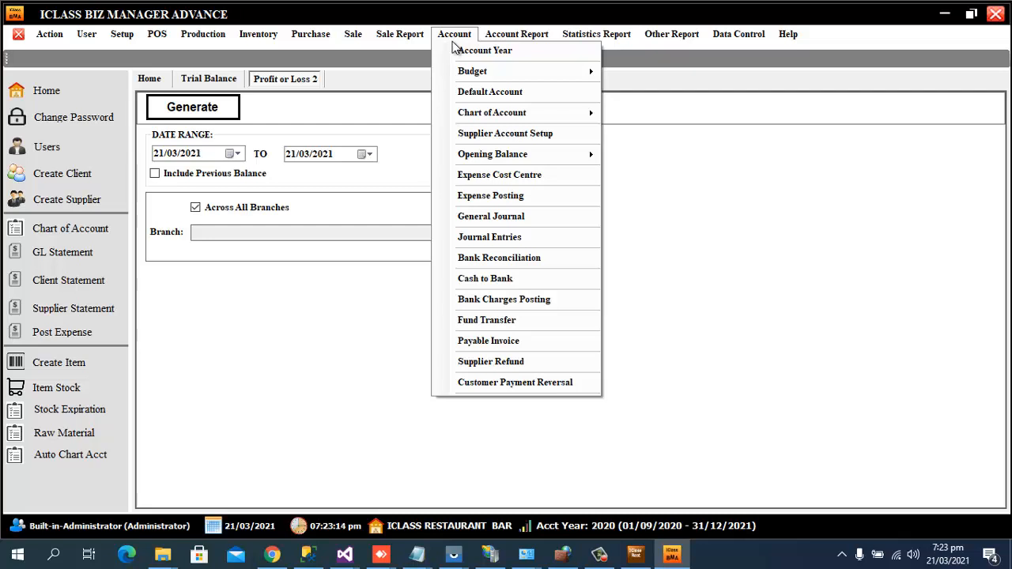
{"action": "mouse_move", "coordinate": [515, 115]}
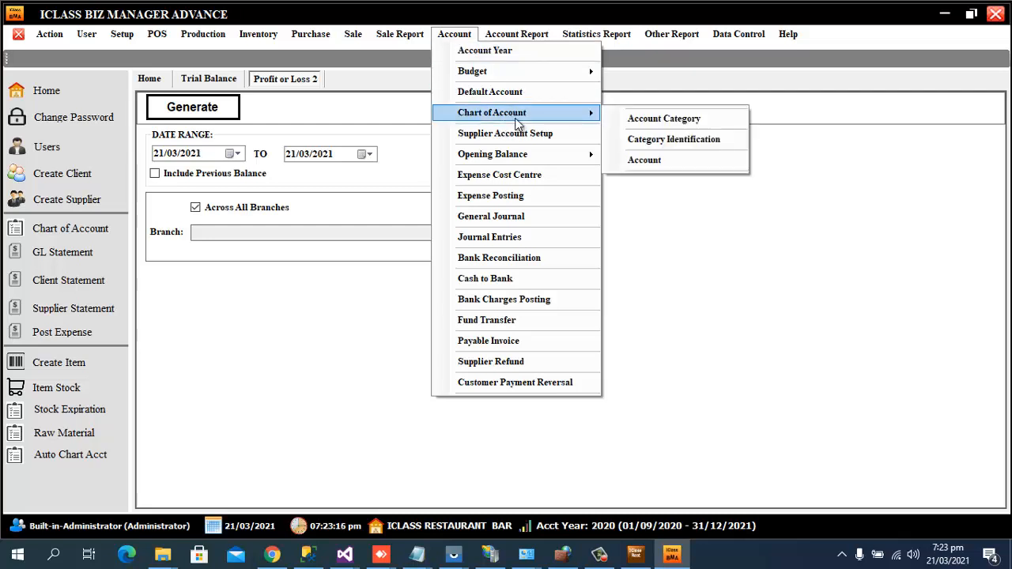
{"action": "left_click", "coordinate": [643, 161]}
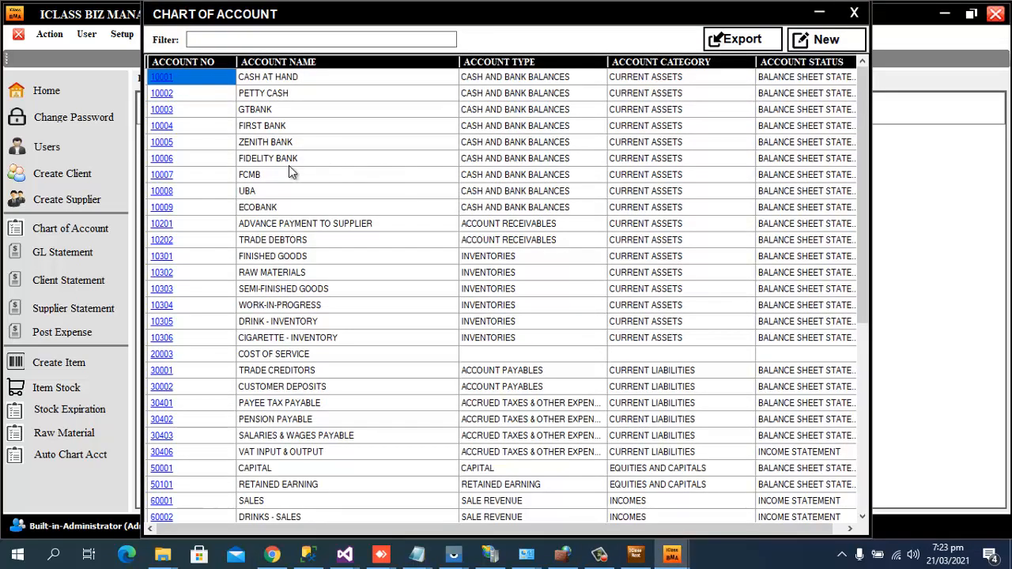
{"action": "left_click", "coordinate": [271, 41]}
{"action": "type", "text": "sal"}
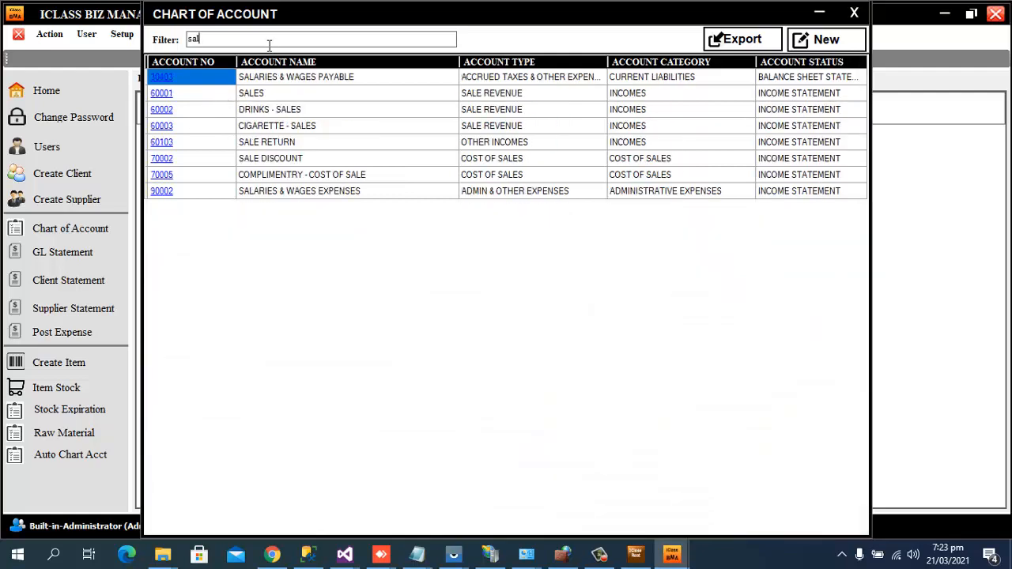
{"action": "type", "text": "e"}
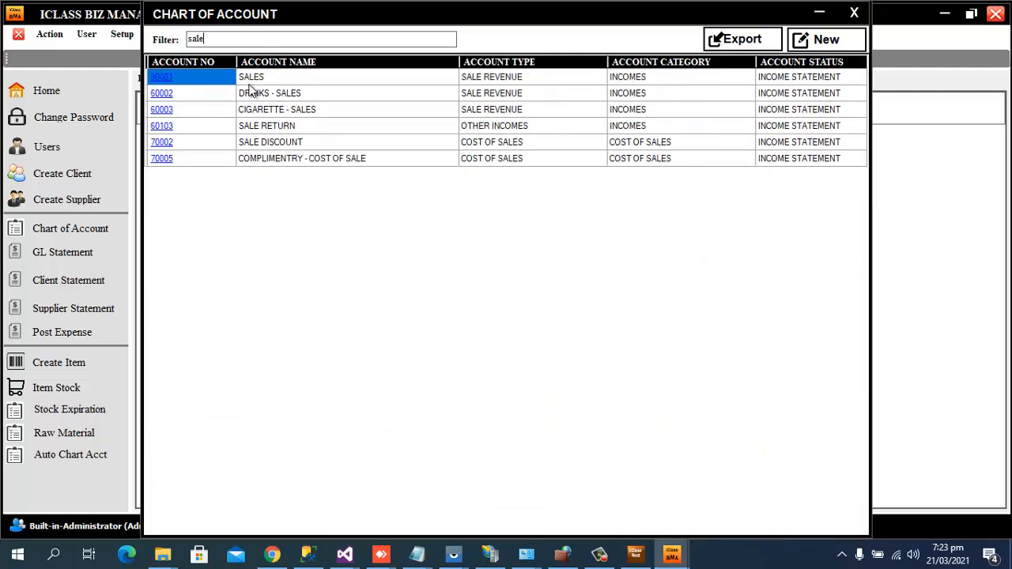
{"action": "left_click", "coordinate": [162, 77]}
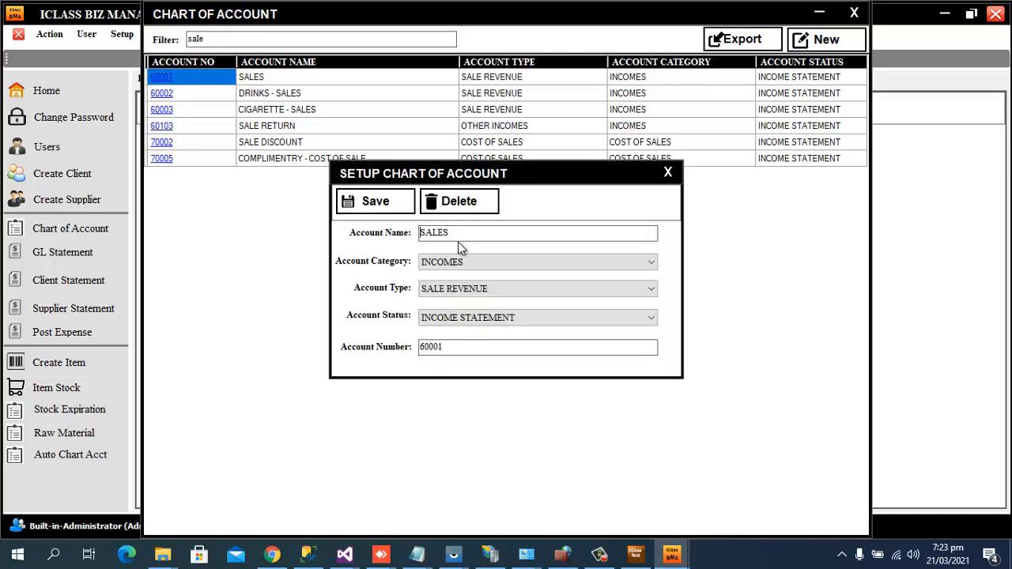
Rename account 60001 to FOOD SALES, save it, and close the chart of accounts.
{"action": "type", "text": "FOOD"}
{"action": "left_click", "coordinate": [391, 202]}
{"action": "left_click", "coordinate": [642, 324]}
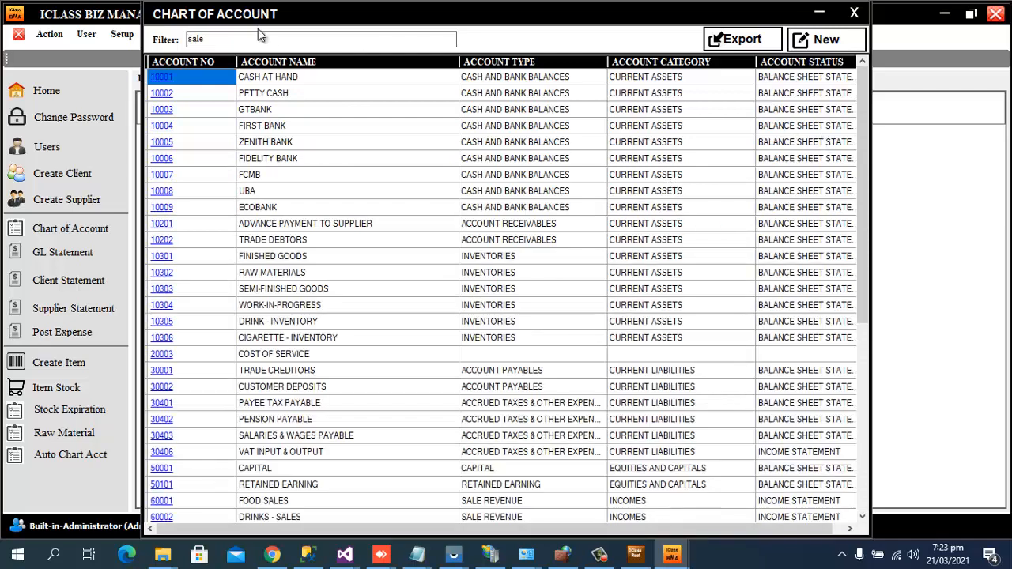
{"action": "key", "text": "BackSpace"}
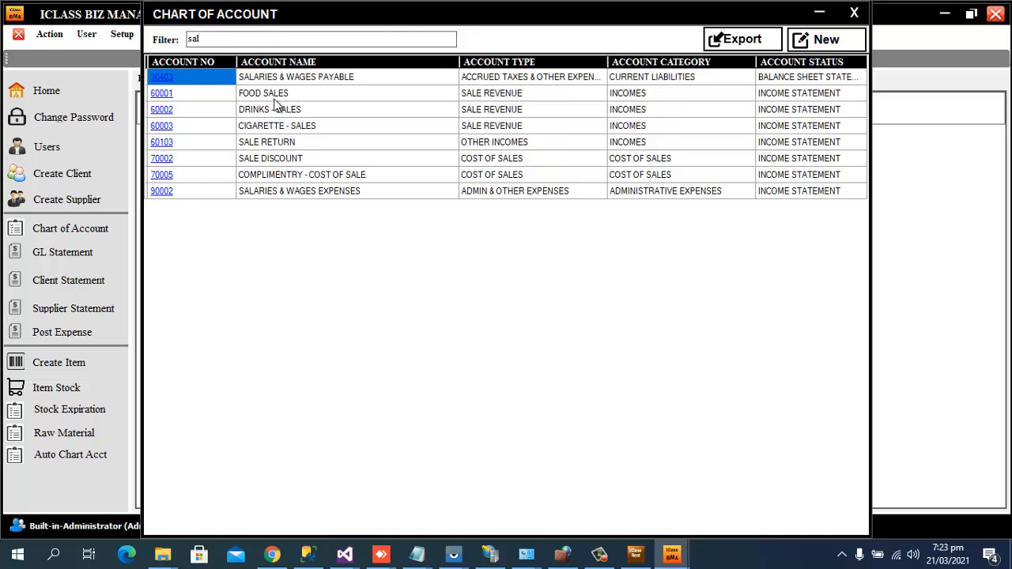
{"action": "left_click", "coordinate": [854, 13]}
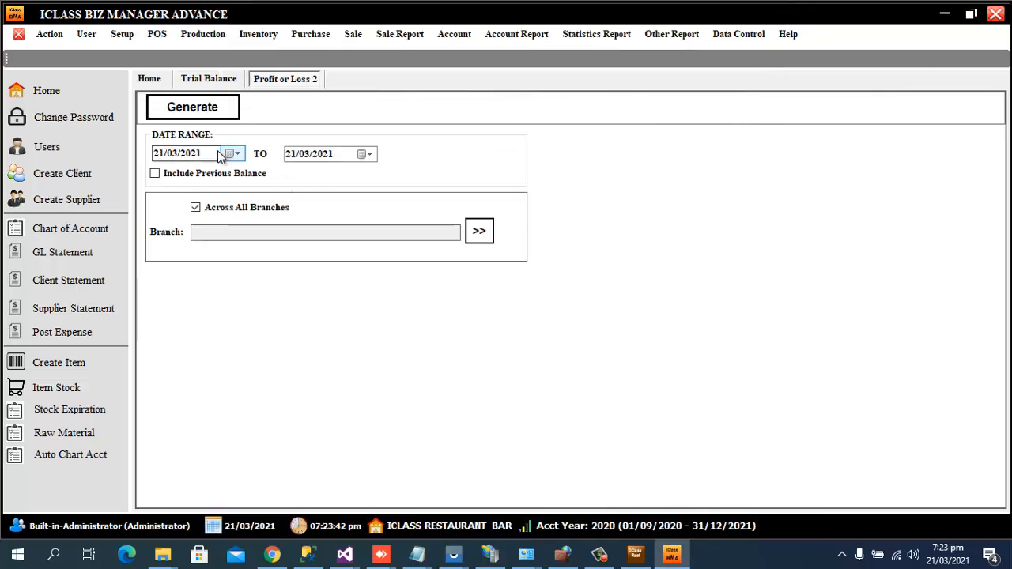
{"action": "left_click", "coordinate": [222, 117]}
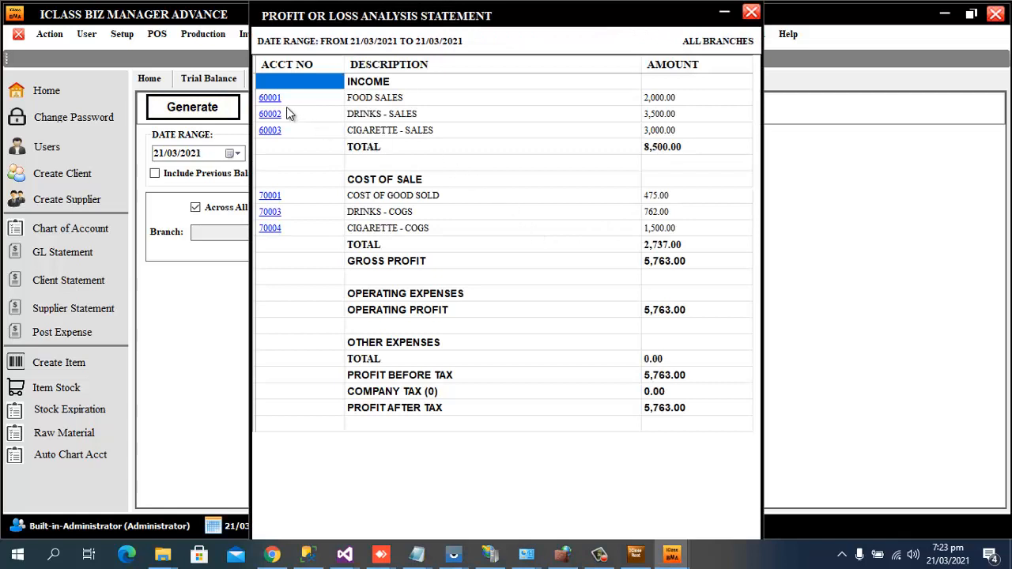
{"action": "left_click", "coordinate": [400, 103]}
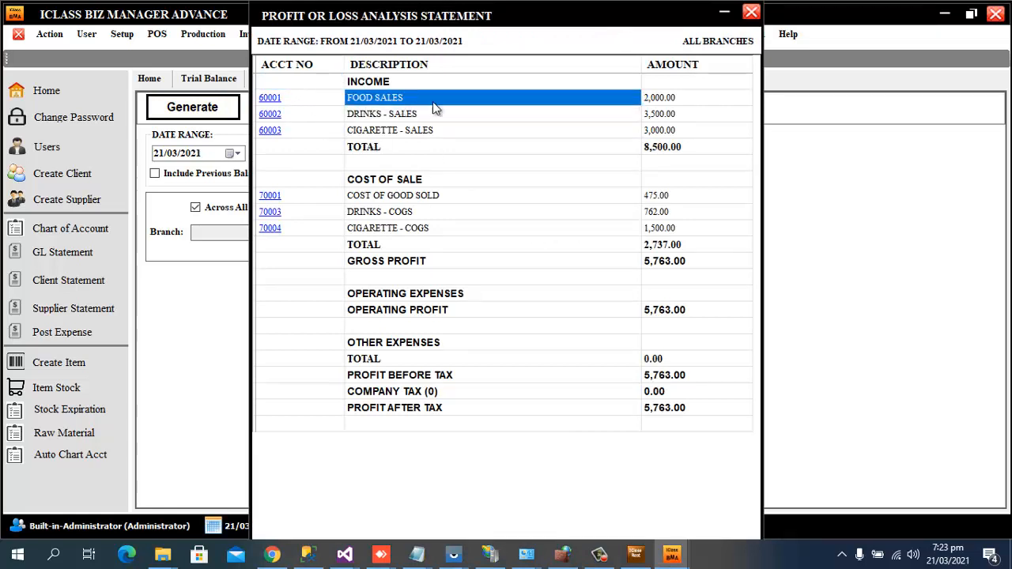
{"action": "left_click", "coordinate": [668, 104]}
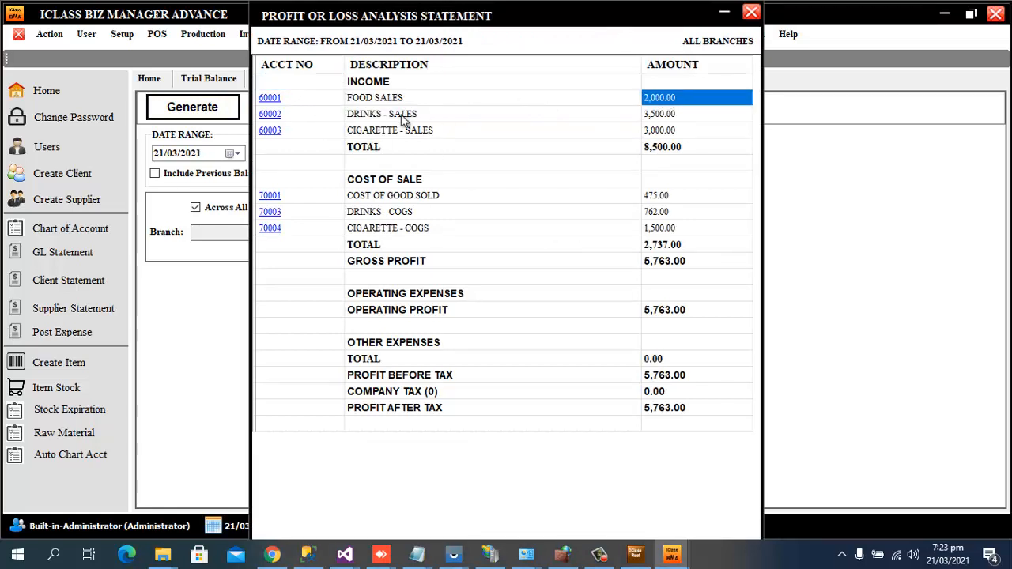
{"action": "left_click", "coordinate": [404, 118]}
{"action": "left_click", "coordinate": [658, 115]}
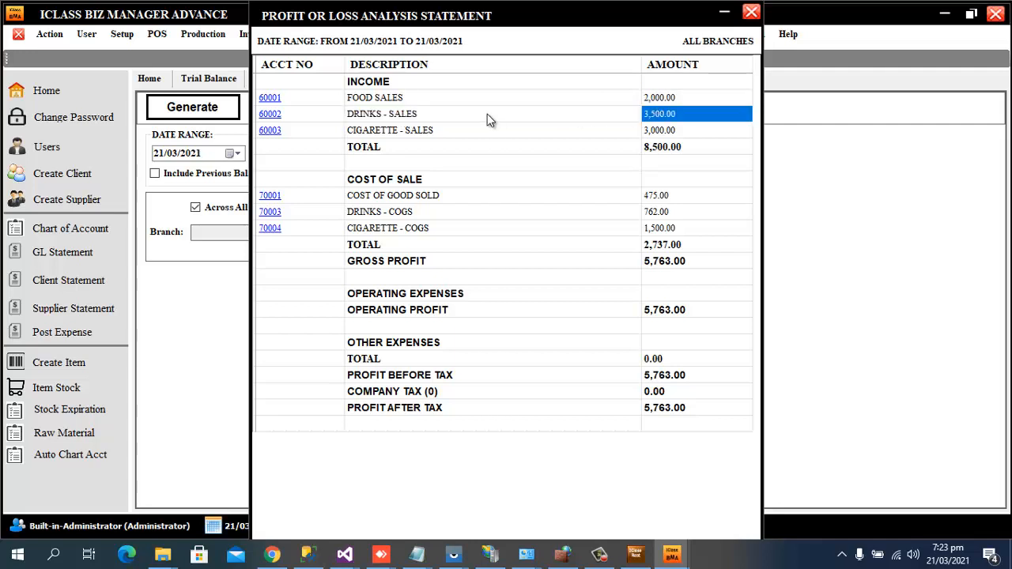
{"action": "left_click", "coordinate": [419, 120]}
{"action": "left_click", "coordinate": [419, 131]}
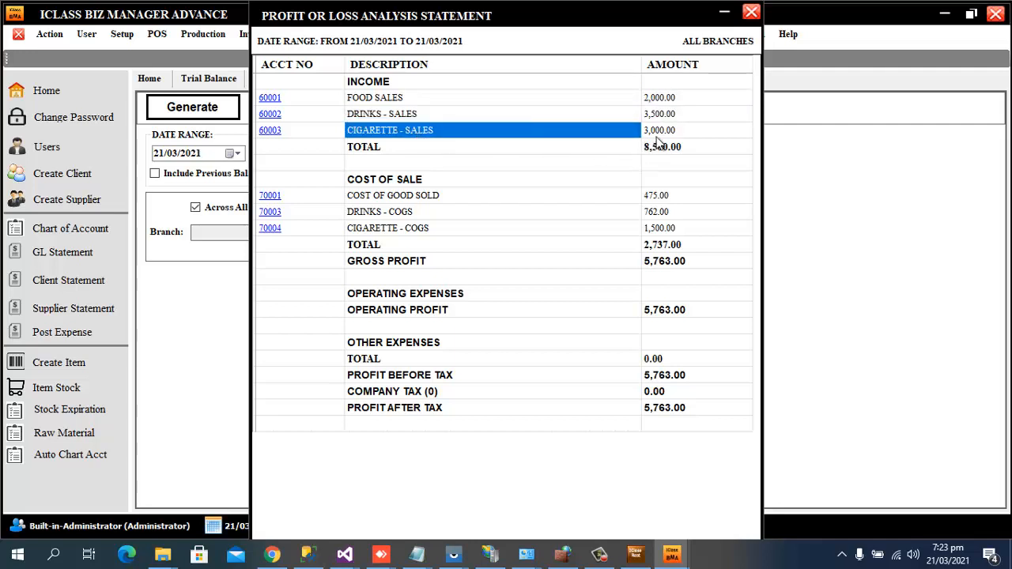
{"action": "left_click", "coordinate": [657, 134]}
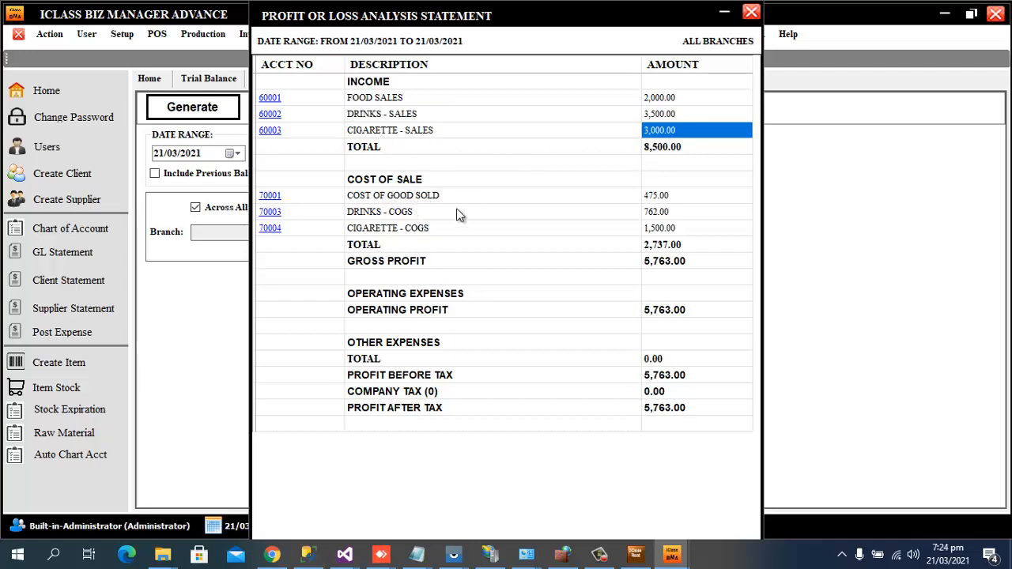
{"action": "left_click", "coordinate": [667, 198]}
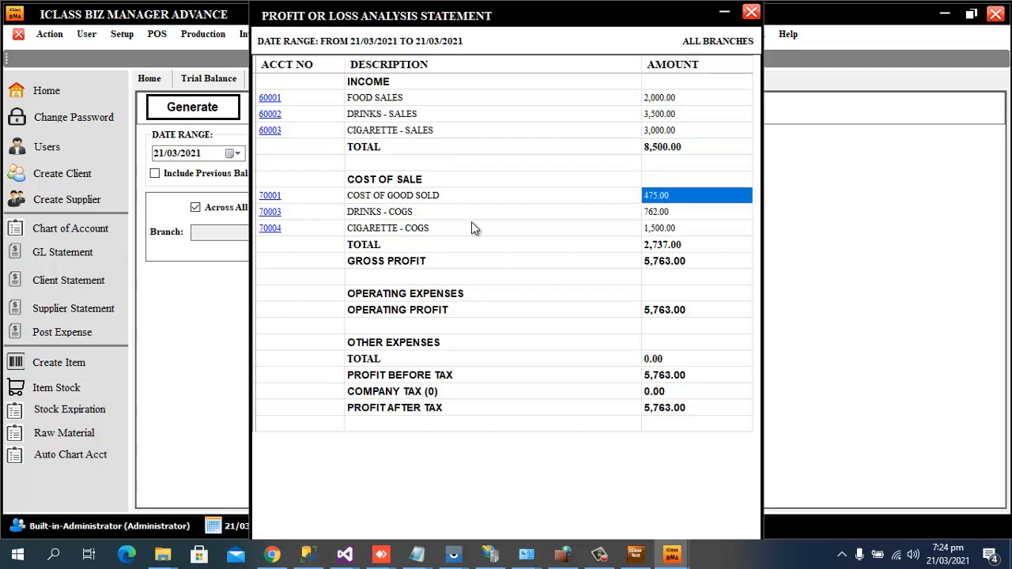
{"action": "left_click", "coordinate": [408, 220]}
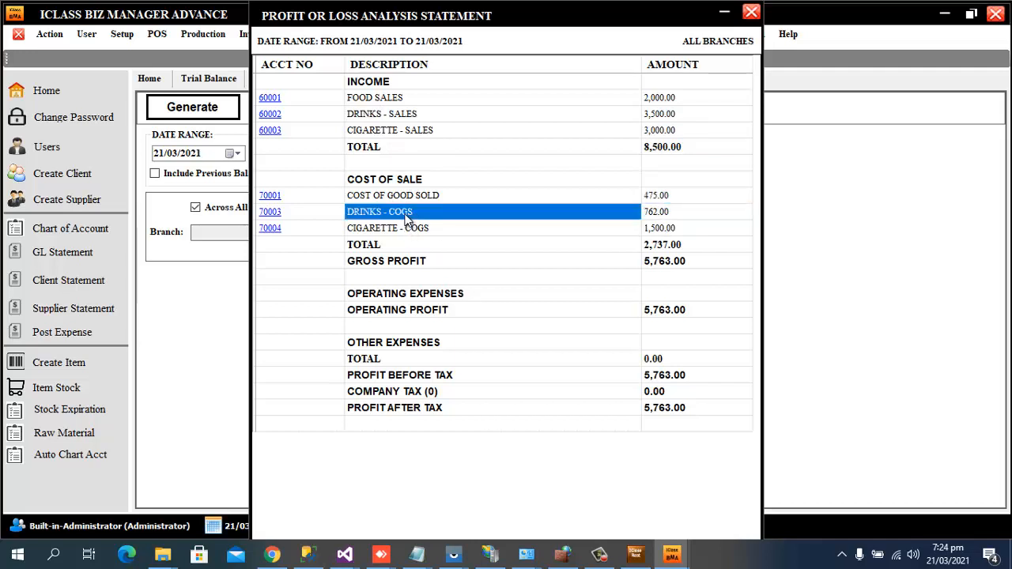
{"action": "left_click", "coordinate": [682, 213]}
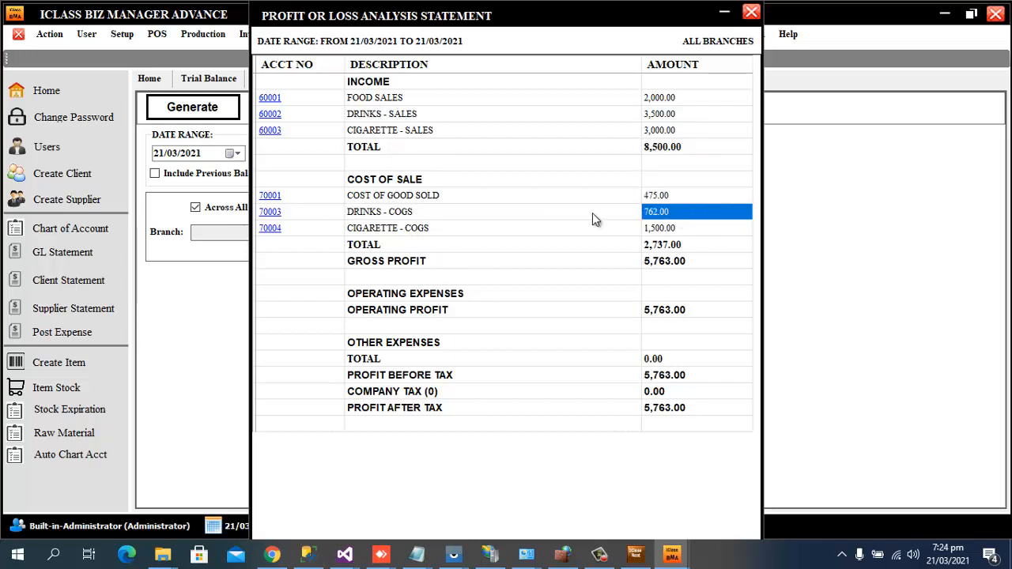
{"action": "left_click", "coordinate": [405, 229]}
{"action": "left_click", "coordinate": [669, 234]}
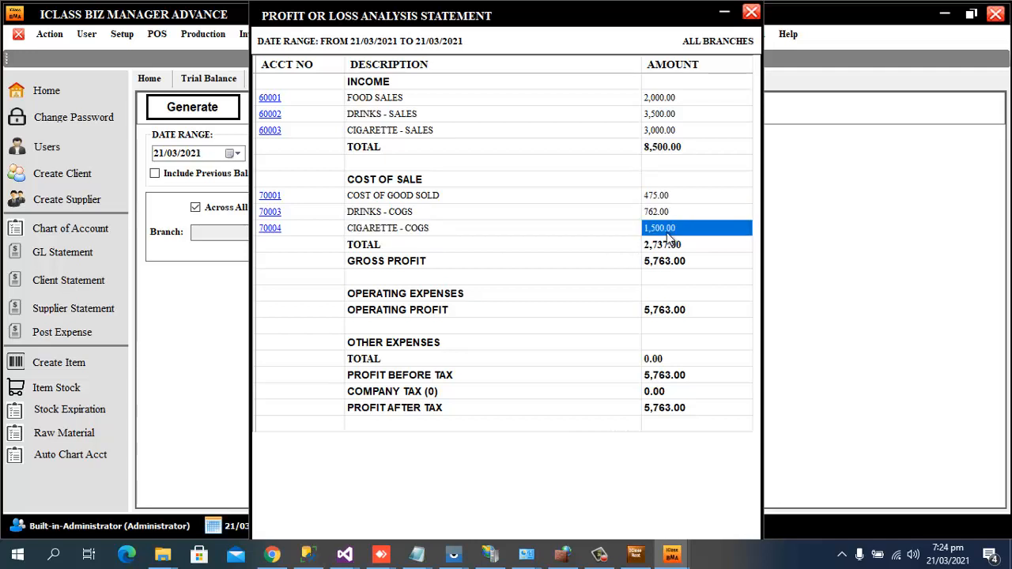
{"action": "left_click", "coordinate": [413, 266]}
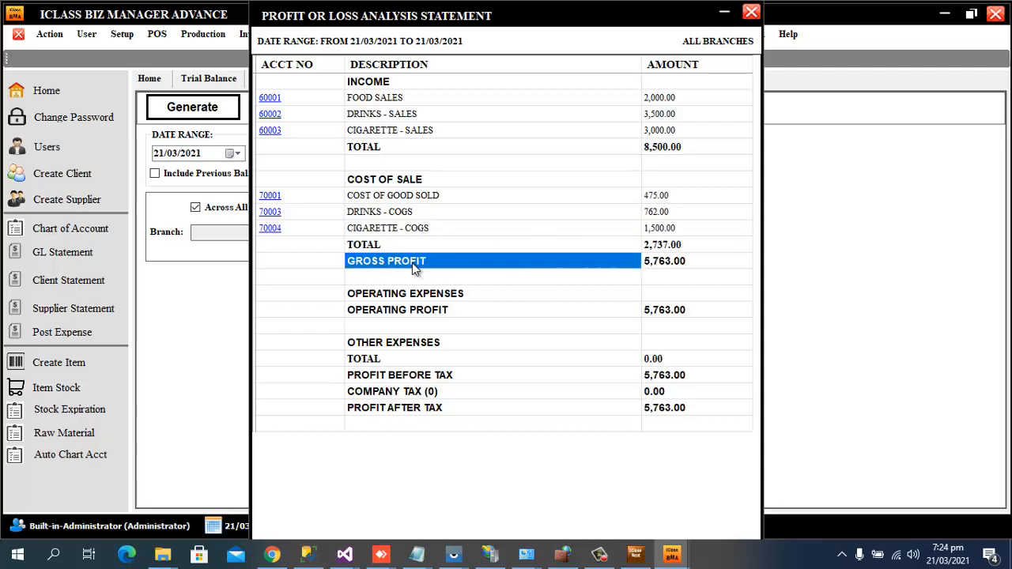
{"action": "left_click", "coordinate": [685, 267]}
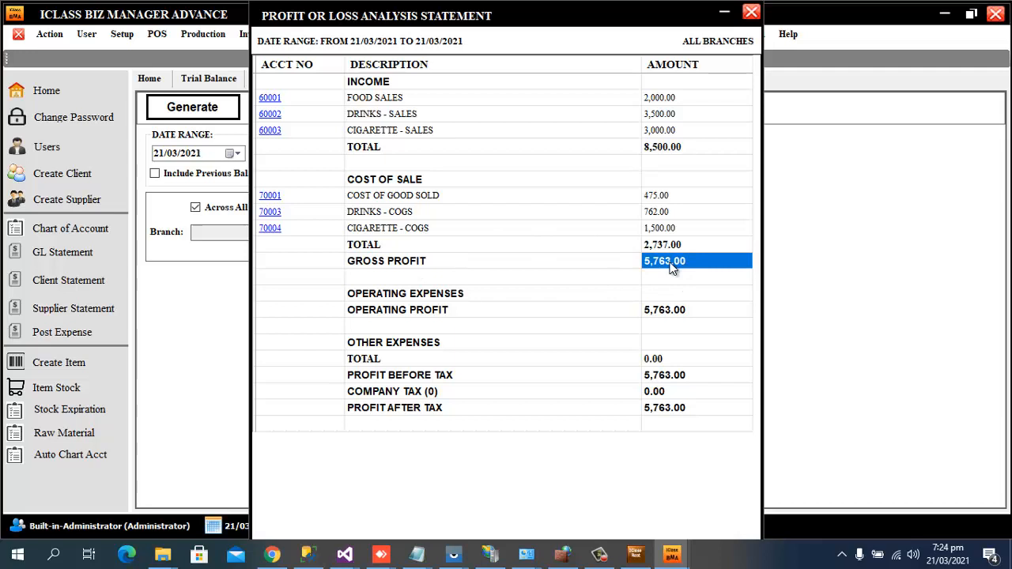
{"action": "left_click", "coordinate": [419, 297]}
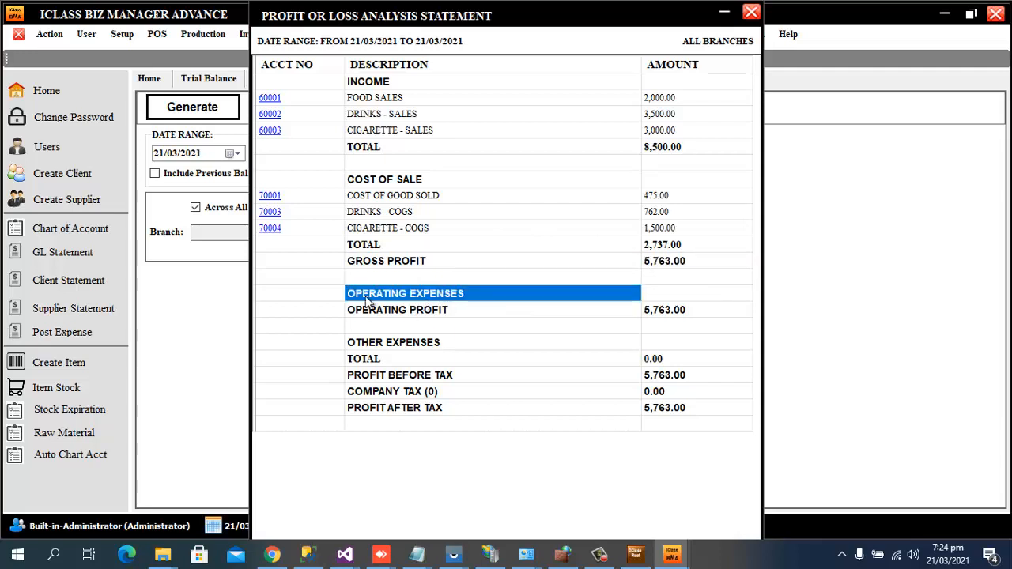
{"action": "left_click", "coordinate": [387, 314]}
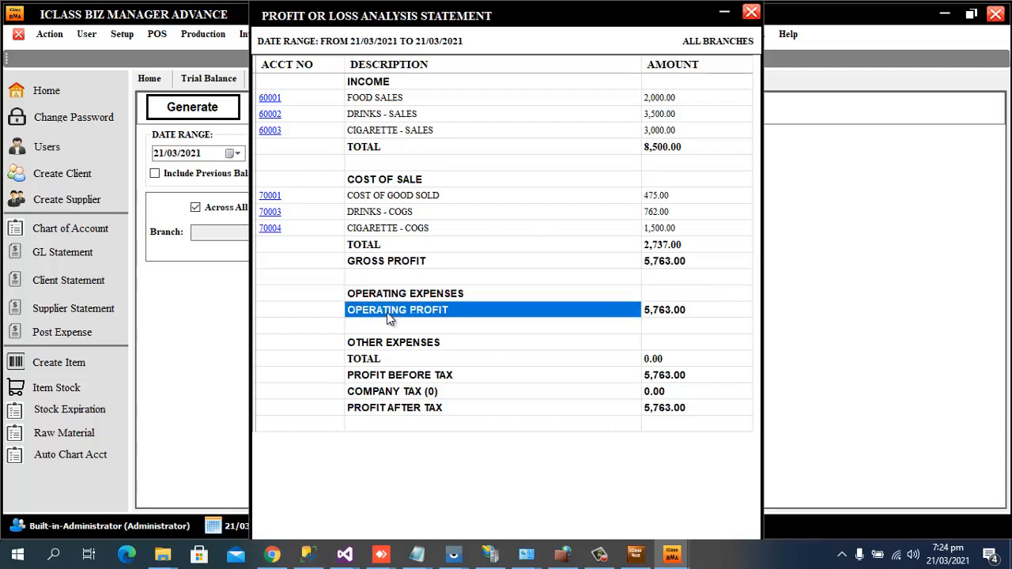
{"action": "left_click", "coordinate": [673, 266]}
{"action": "left_click", "coordinate": [663, 315]}
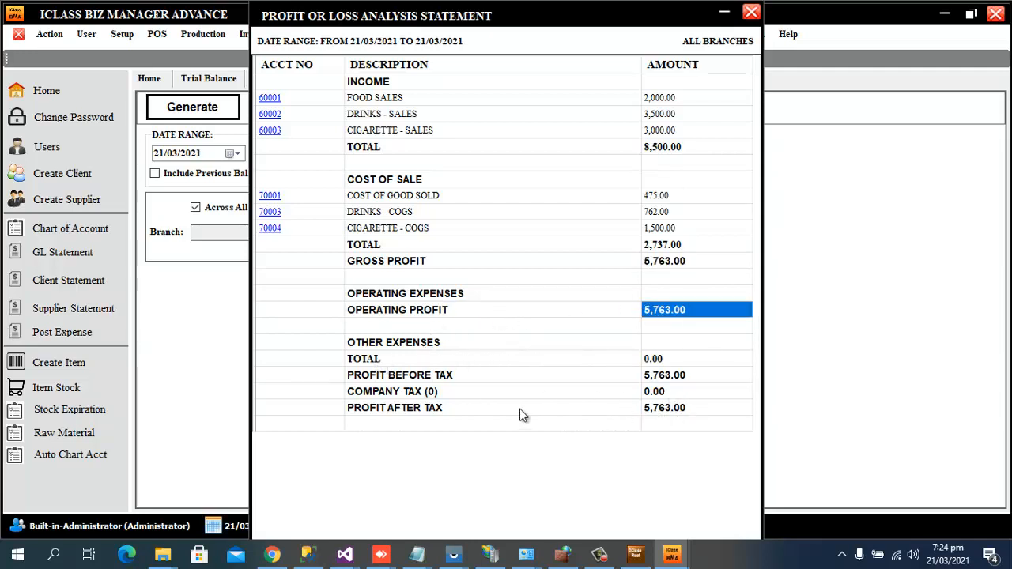
{"action": "left_click", "coordinate": [669, 411]}
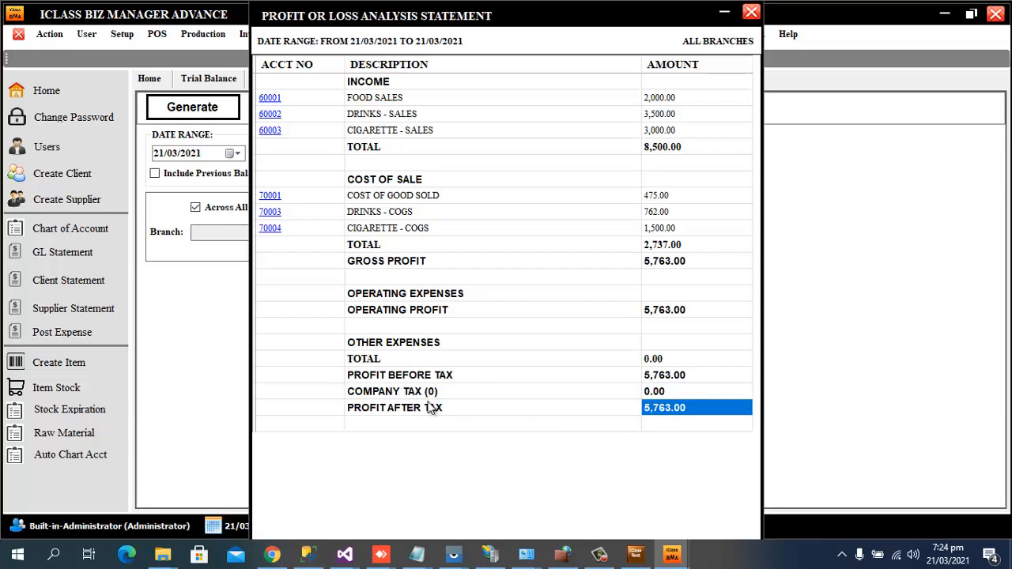
{"action": "left_click", "coordinate": [752, 15]}
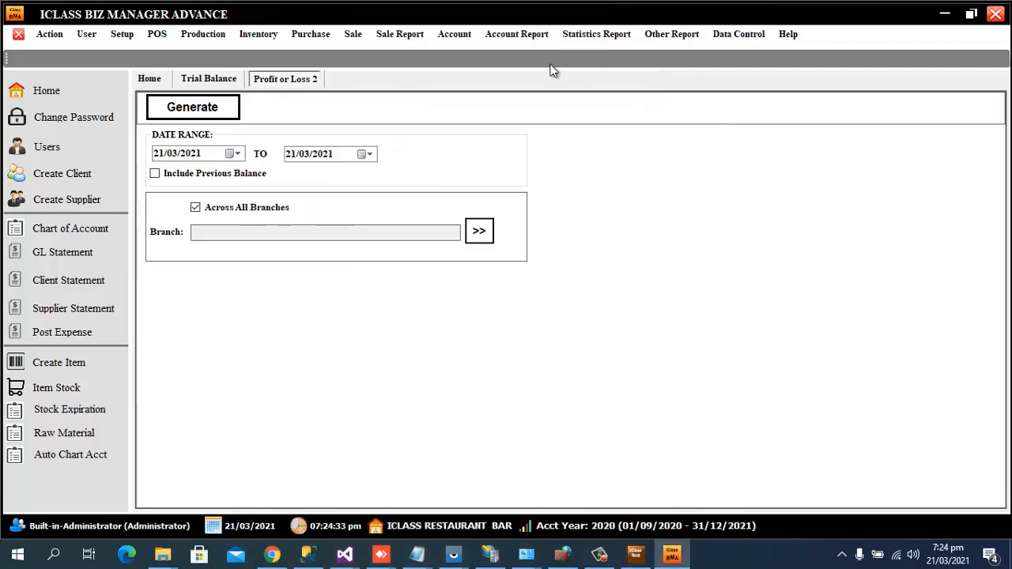
Set the company tax rate to 30% in Company Tax Setup, save it, and close the page.
{"action": "left_click", "coordinate": [467, 40]}
{"action": "mouse_move", "coordinate": [518, 38]}
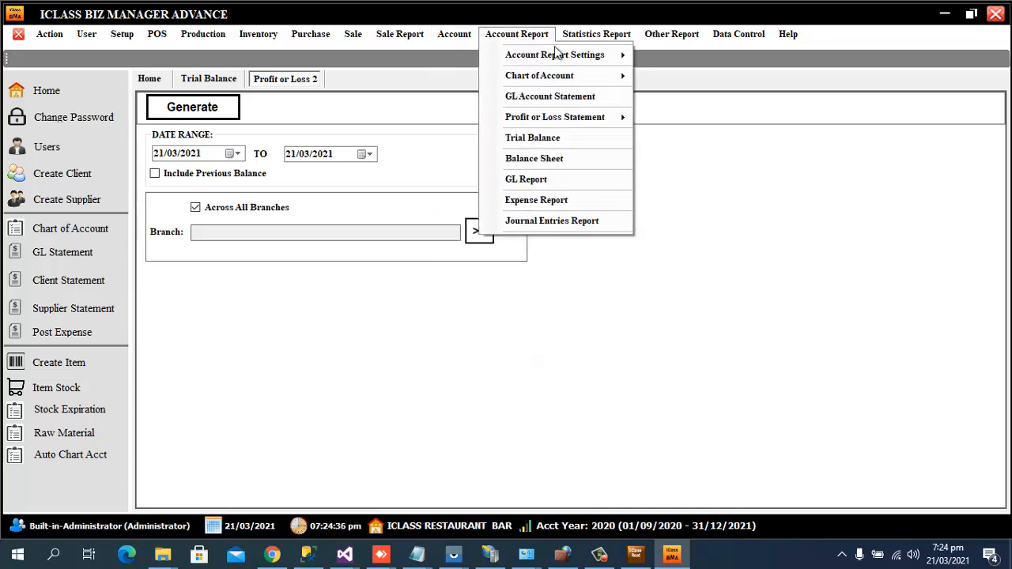
{"action": "mouse_move", "coordinate": [583, 57]}
{"action": "left_click", "coordinate": [735, 104]}
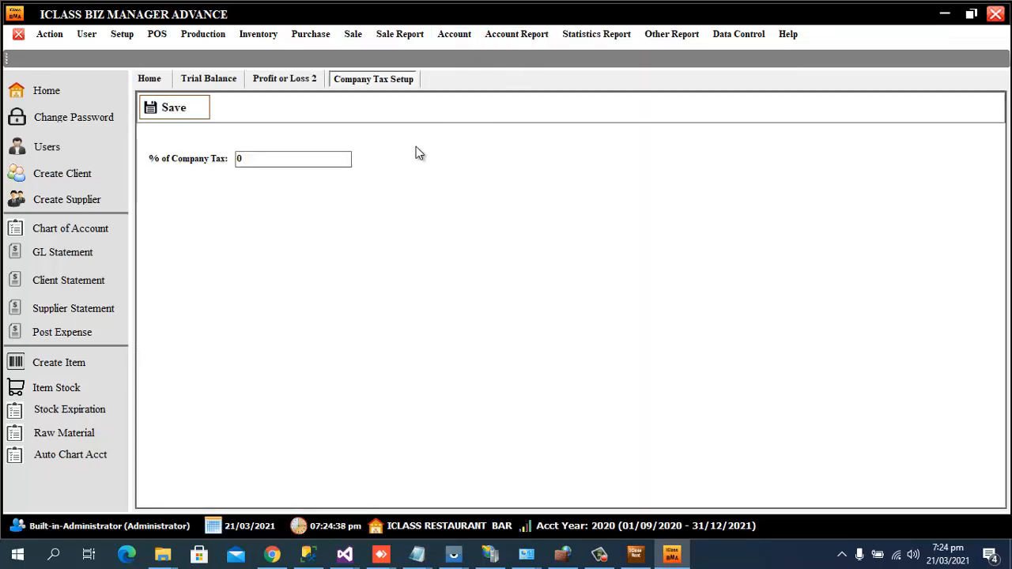
{"action": "left_click", "coordinate": [290, 159]}
{"action": "type", "text": "30"}
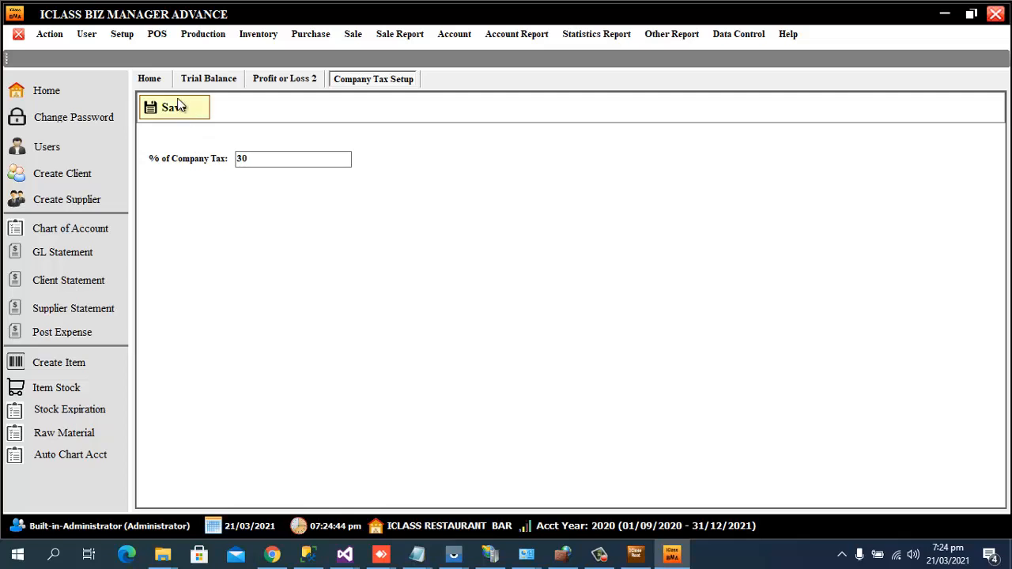
{"action": "left_click", "coordinate": [193, 107]}
{"action": "left_click", "coordinate": [624, 313]}
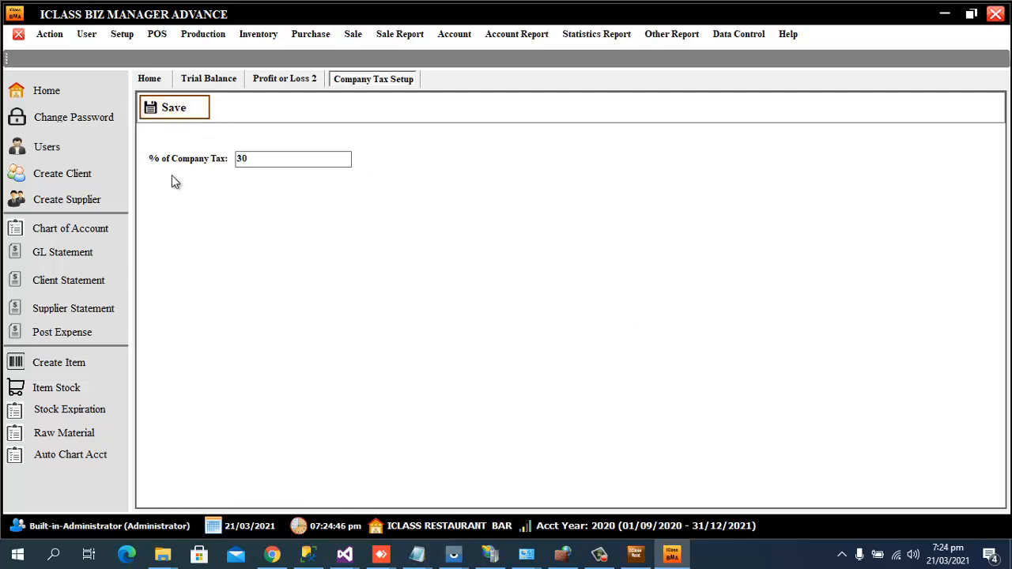
{"action": "left_click", "coordinate": [18, 35]}
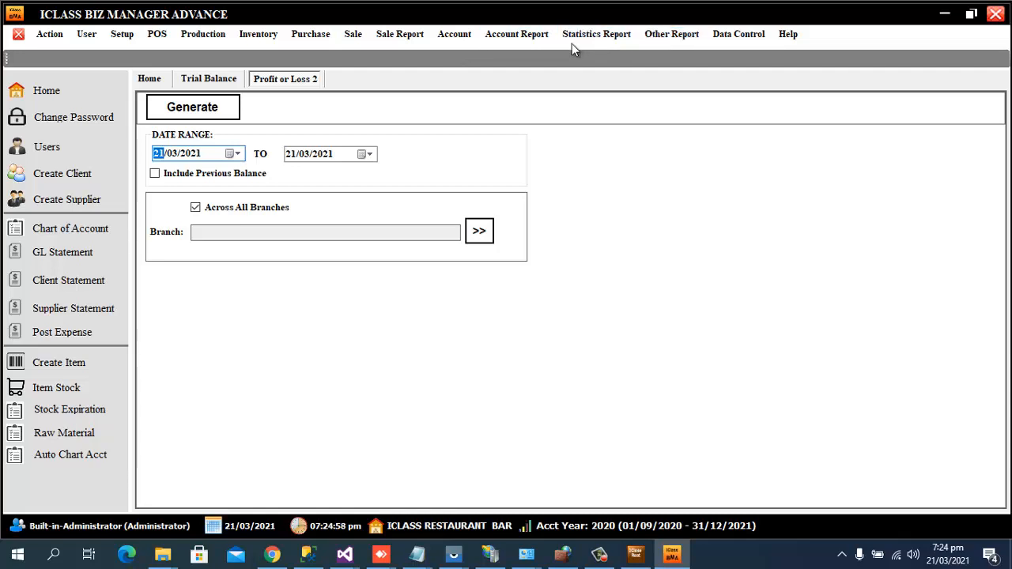
Start a new entry in Expense Posting.
{"action": "left_click", "coordinate": [463, 43]}
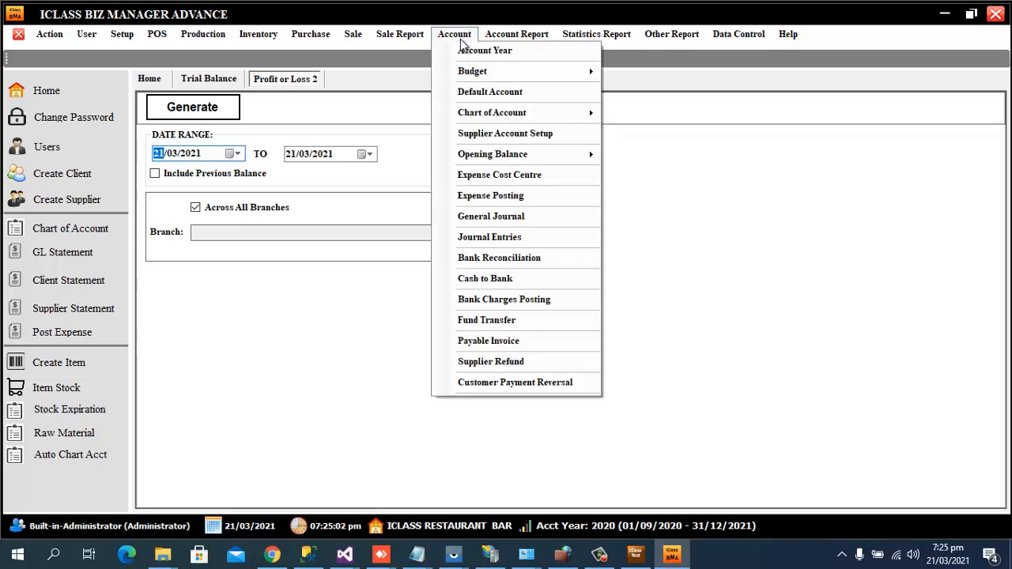
{"action": "left_click", "coordinate": [521, 197]}
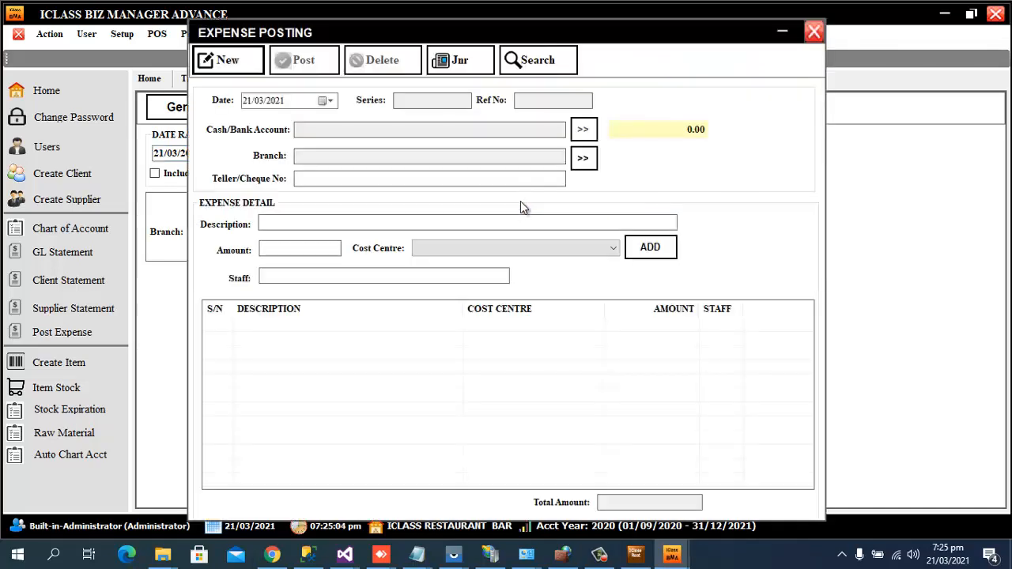
{"action": "left_click", "coordinate": [219, 62]}
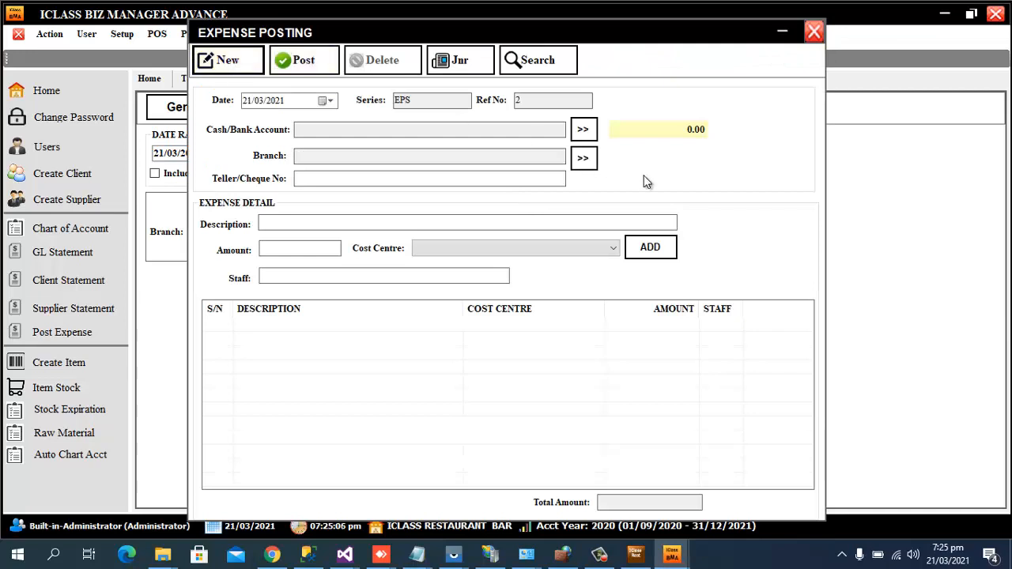
Pay the expense from PETTY CASH and assign it to branch GE51 ROOF TOP.
{"action": "left_click", "coordinate": [584, 131]}
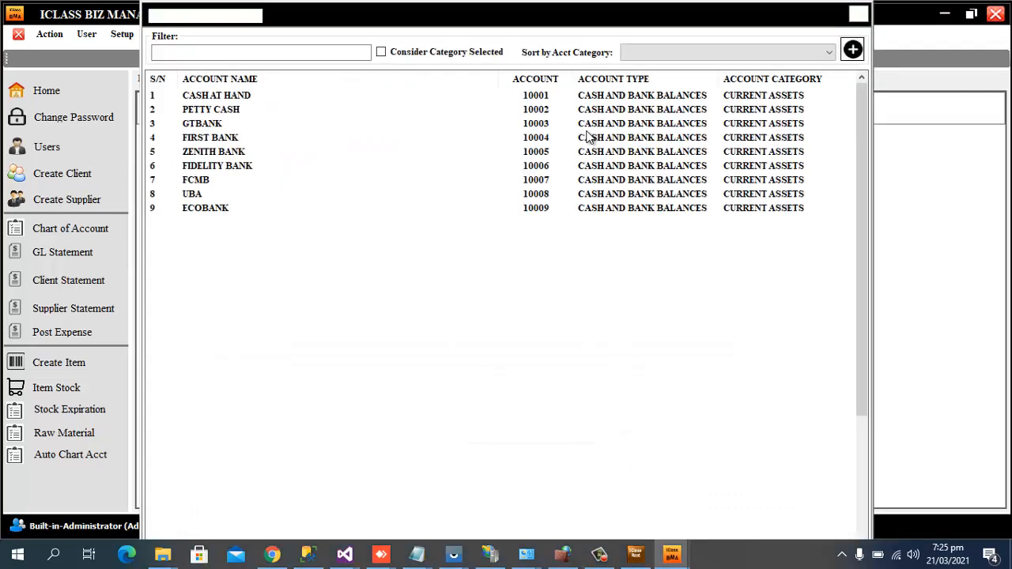
{"action": "left_click", "coordinate": [238, 49]}
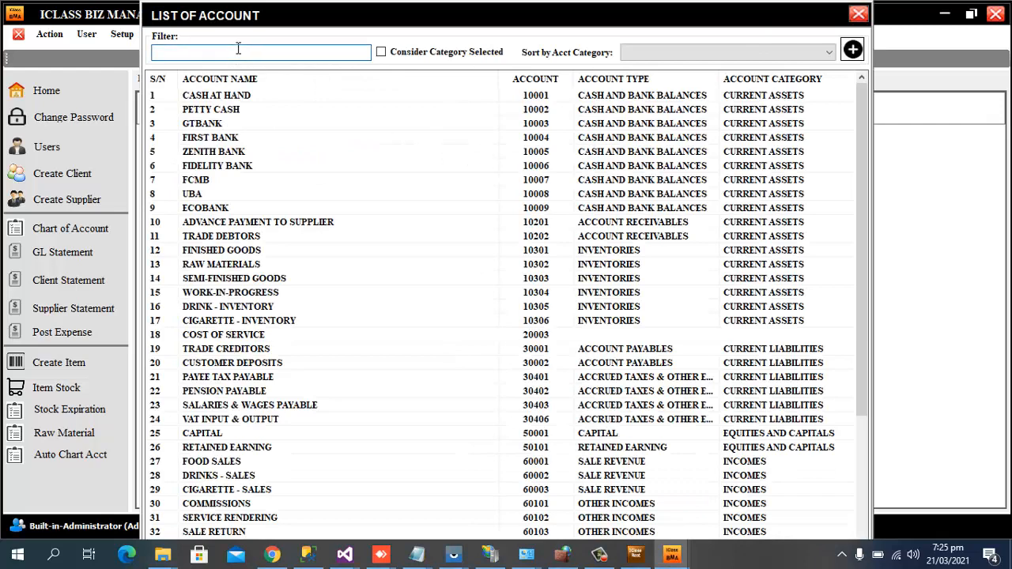
{"action": "type", "text": "pet"}
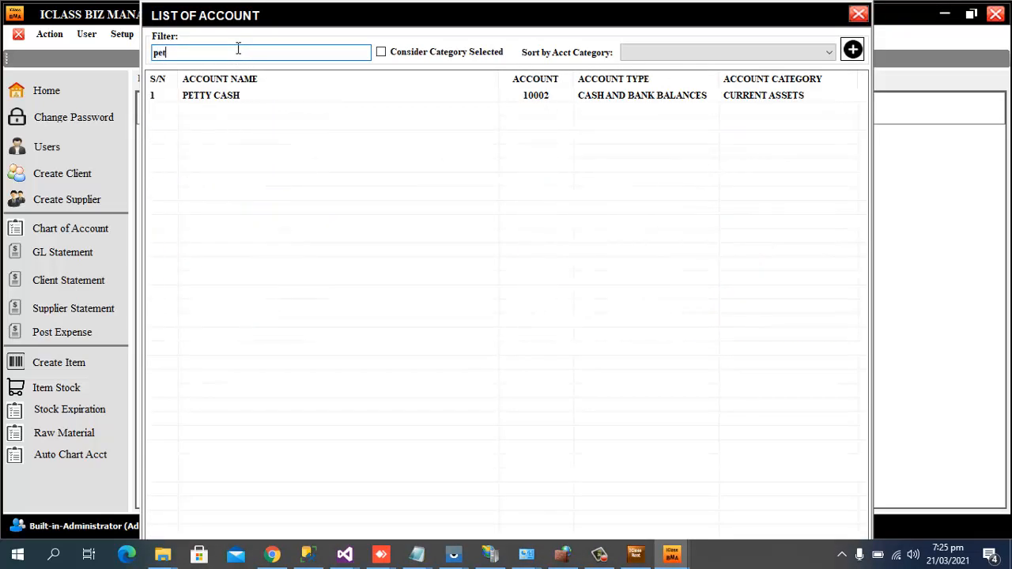
{"action": "type", "text": "t"}
{"action": "double_click", "coordinate": [228, 96]}
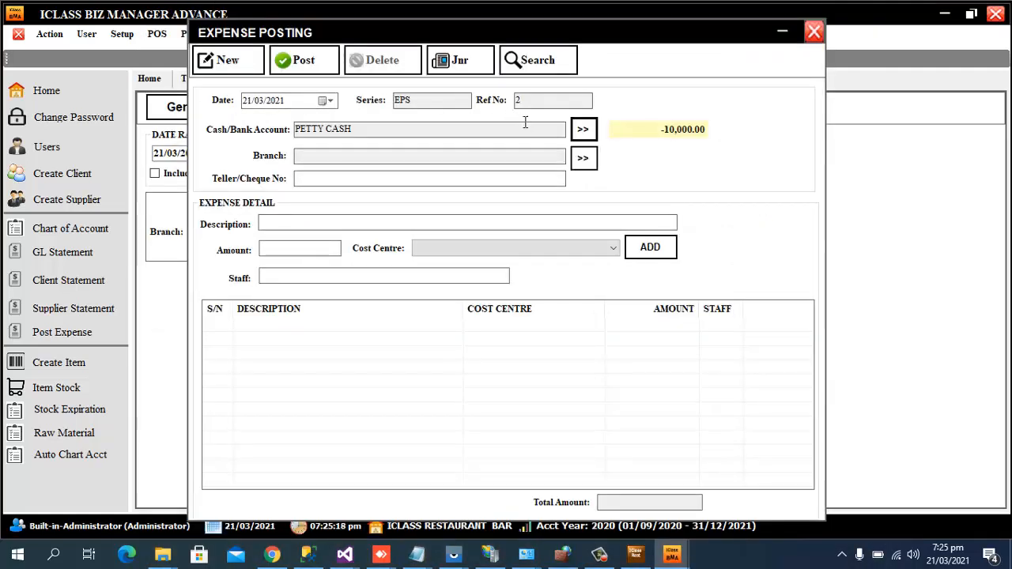
{"action": "left_click", "coordinate": [583, 159]}
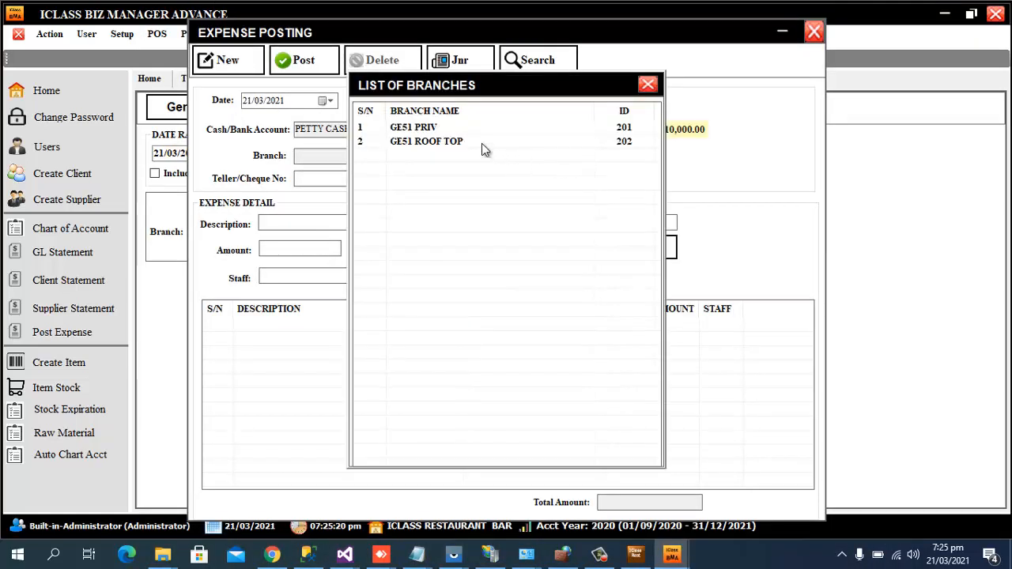
{"action": "double_click", "coordinate": [443, 143]}
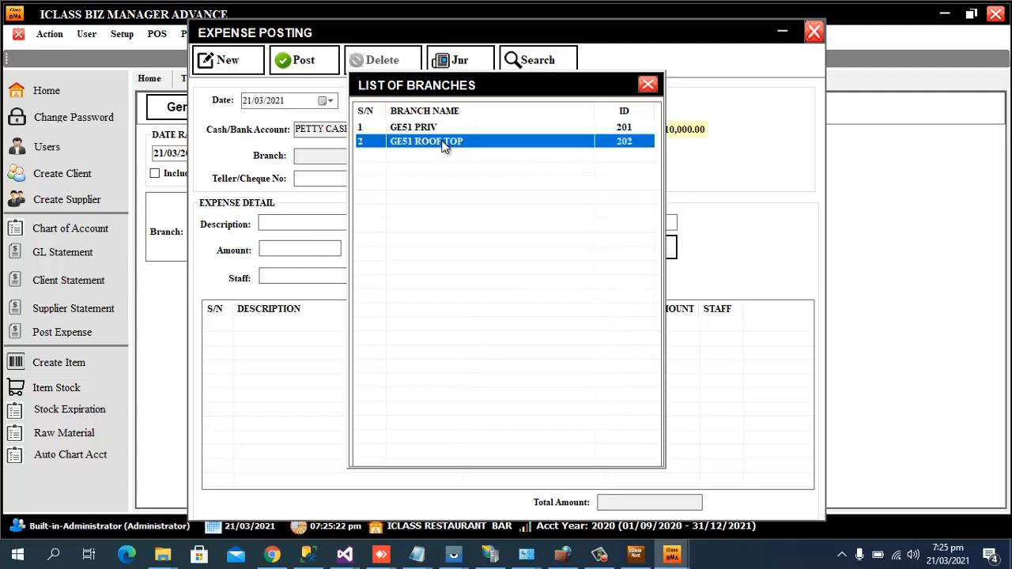
Enter the expense line 'Payment of fuel 10litre' with amount 800.
{"action": "left_click", "coordinate": [323, 226]}
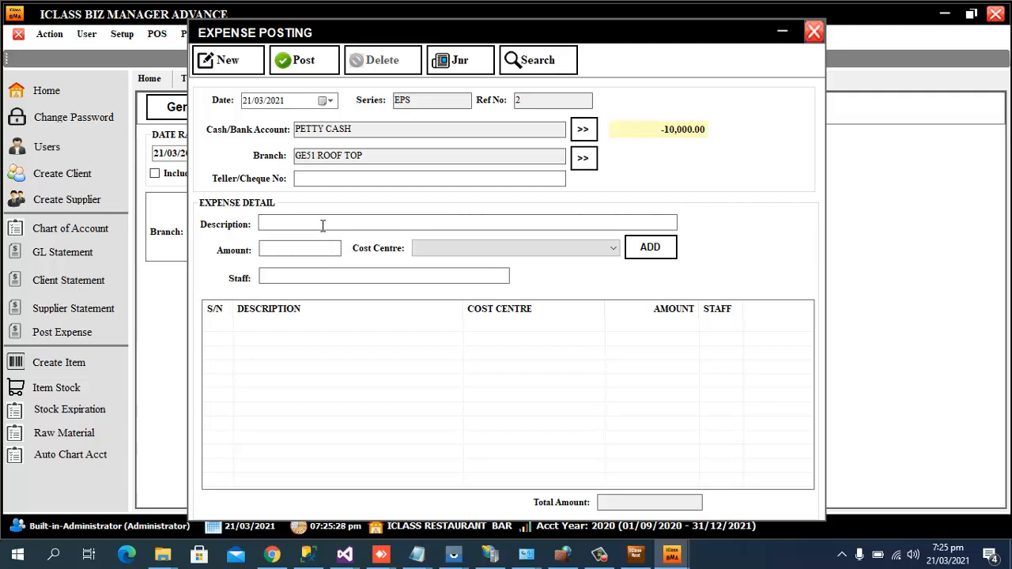
{"action": "type", "text": "Payment of fuel"}
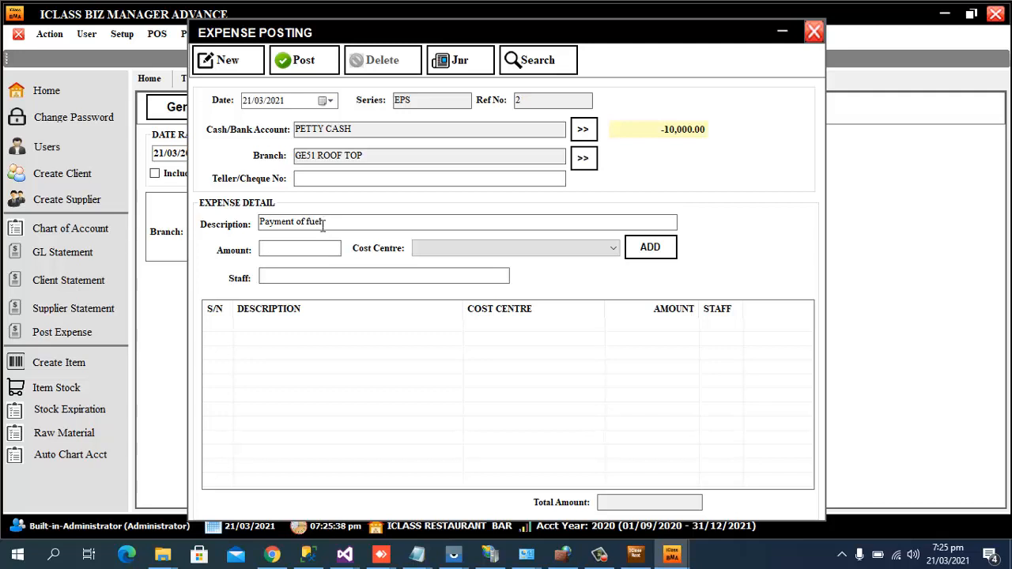
{"action": "type", "text": " 10litre"}
{"action": "type", "text": "800"}
Look for a cost centre, fail to add the line, and close the posting unposted.
{"action": "left_click", "coordinate": [606, 248]}
{"action": "left_click", "coordinate": [604, 246]}
{"action": "left_click", "coordinate": [617, 249]}
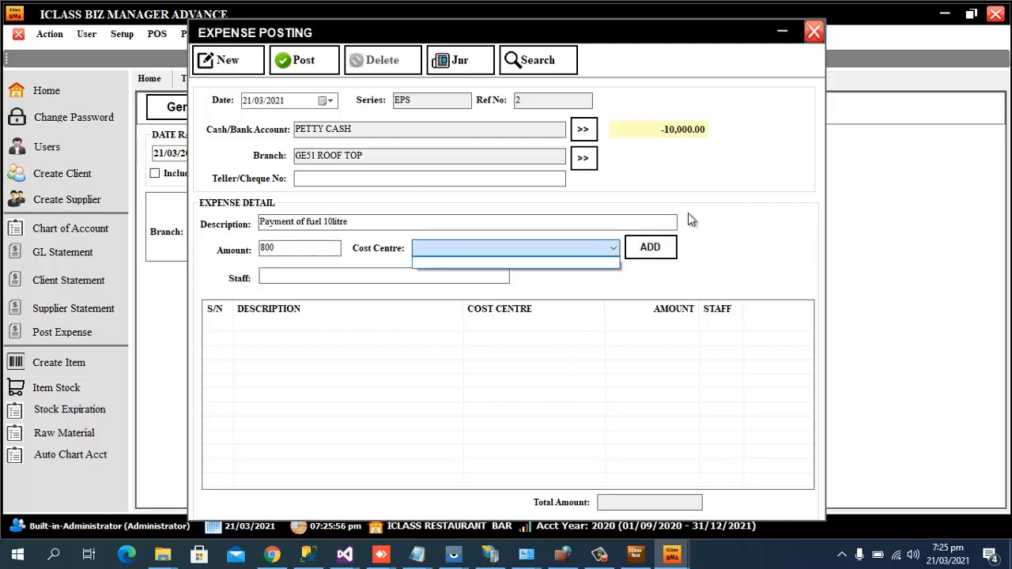
{"action": "left_click", "coordinate": [641, 282]}
{"action": "left_click", "coordinate": [651, 246]}
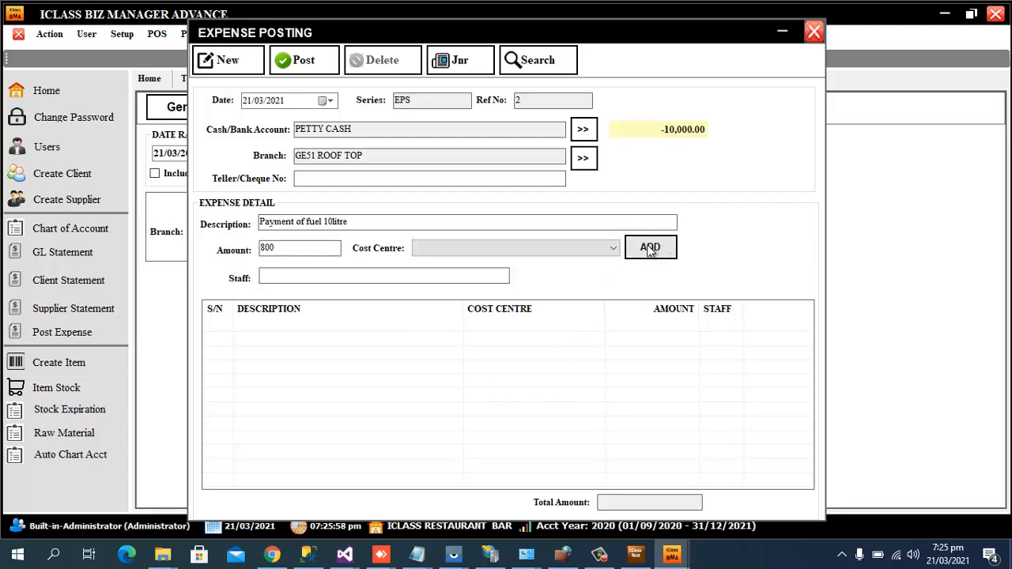
{"action": "left_click", "coordinate": [599, 250]}
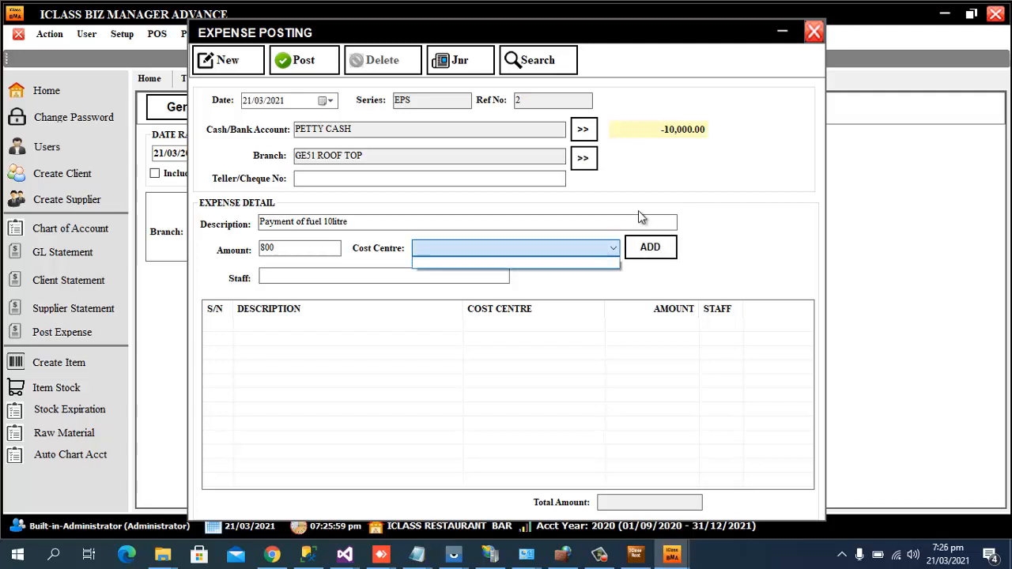
{"action": "left_click", "coordinate": [817, 33]}
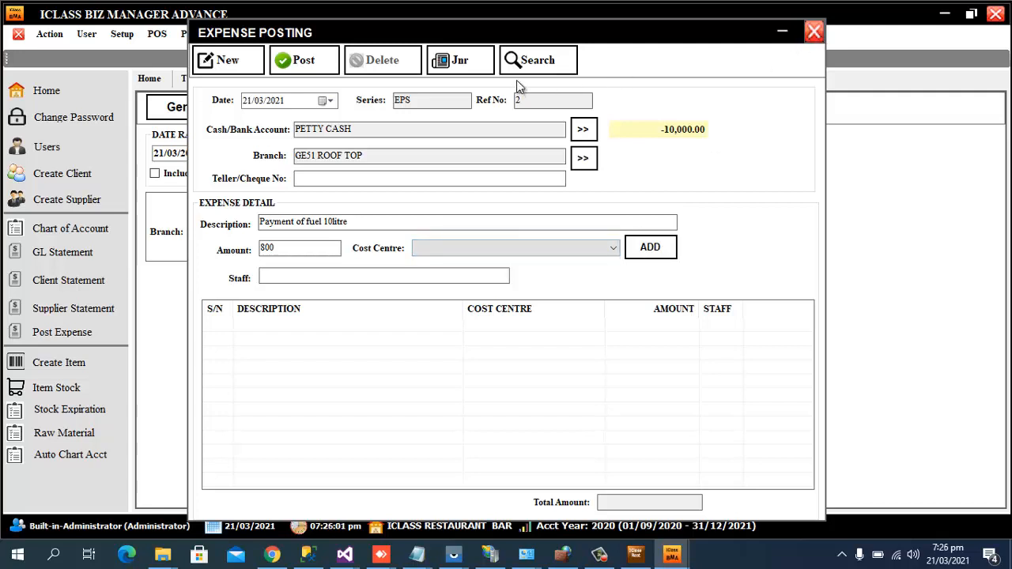
{"action": "left_click", "coordinate": [815, 33]}
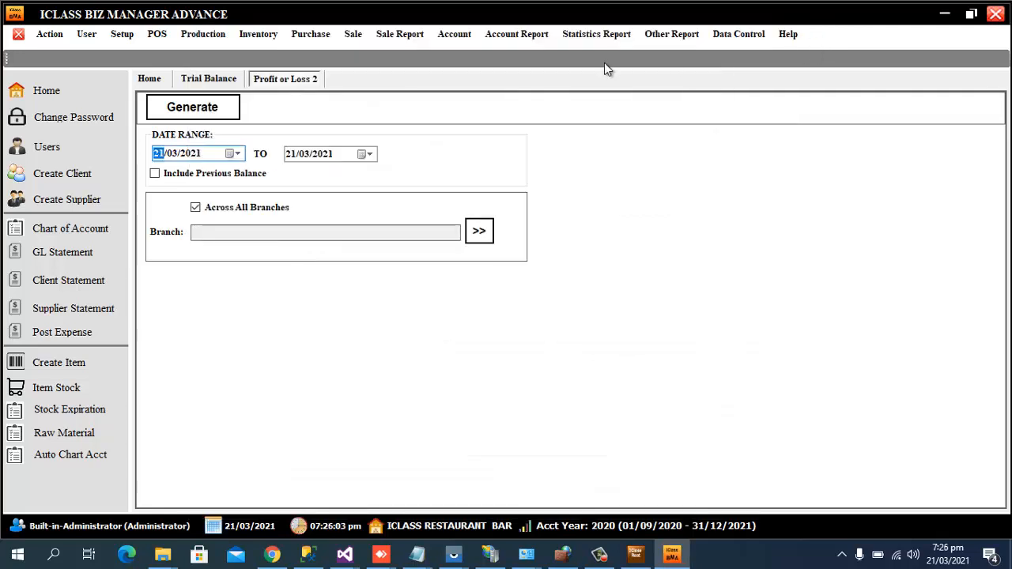
Create new cost centre 201 described 'Generator Fuel' and start choosing its default account.
{"action": "left_click", "coordinate": [463, 36]}
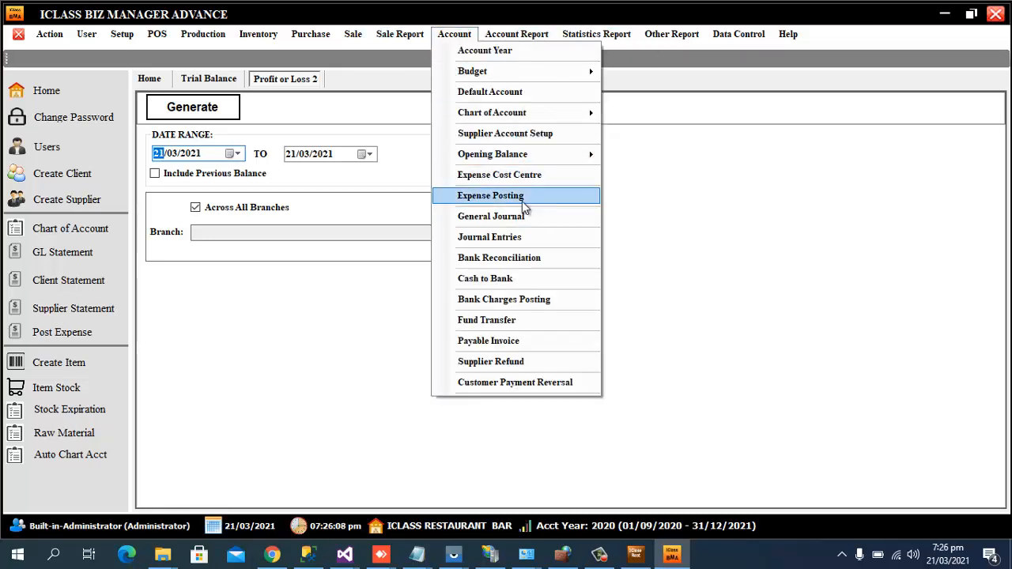
{"action": "left_click", "coordinate": [537, 176]}
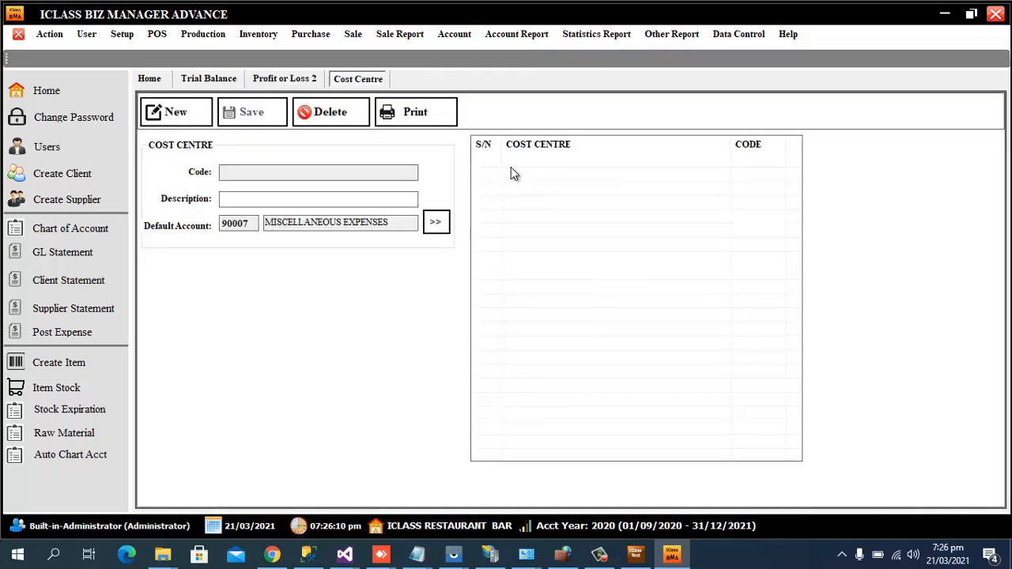
{"action": "left_click", "coordinate": [190, 126]}
{"action": "type", "text": "Fue"}
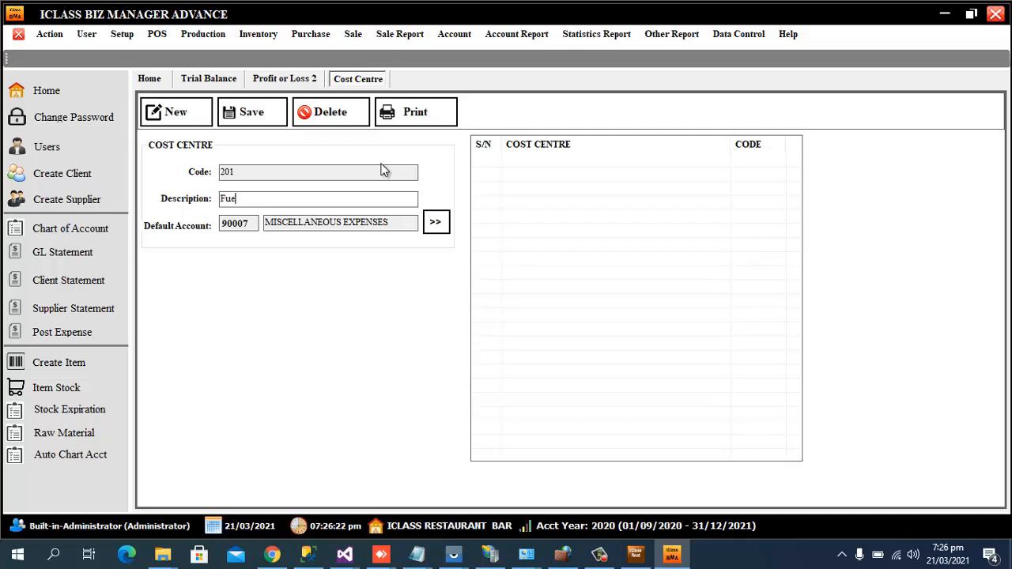
{"action": "type", "text": "u"}
{"action": "key", "text": "BackSpace"}
{"action": "key", "text": "BackSpace"}
{"action": "type", "text": "Generator F"}
{"action": "left_click", "coordinate": [436, 224]}
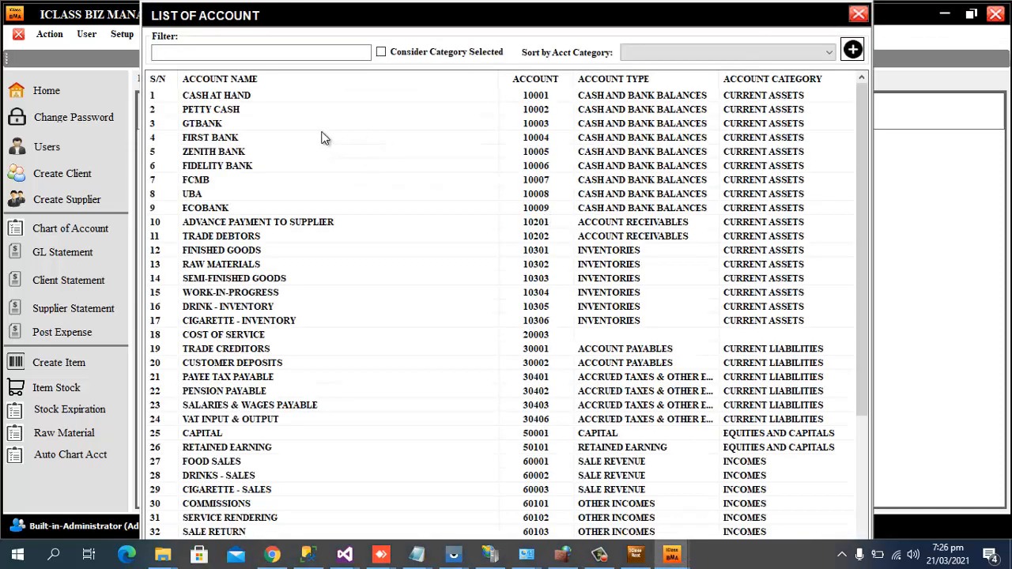
Search accounts for 'fu', add a new account named GENERATOR FUEL EXPENSES, and view category choices.
{"action": "left_click", "coordinate": [284, 51]}
{"action": "type", "text": "fu"}
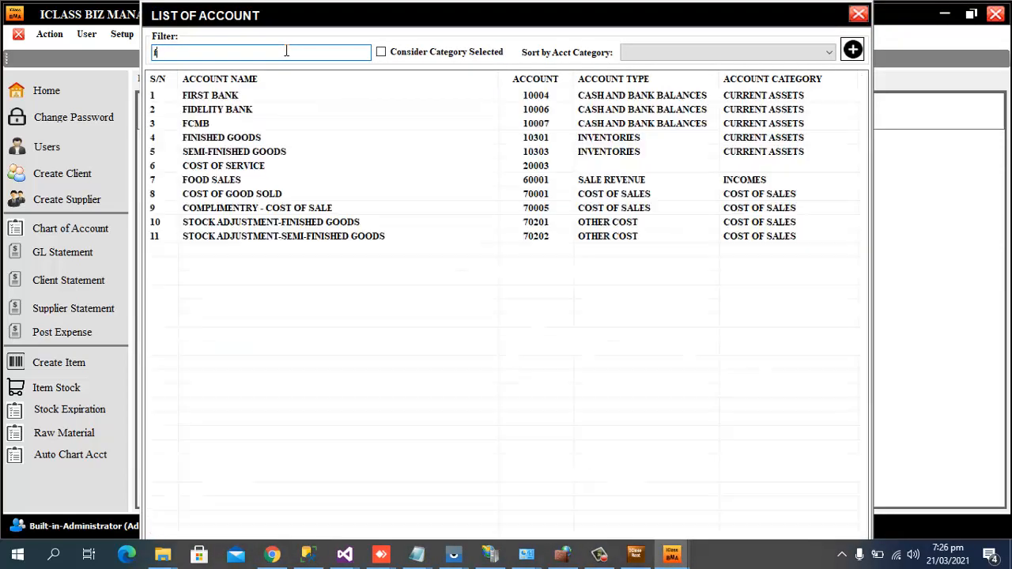
{"action": "left_click", "coordinate": [852, 49]}
{"action": "left_click", "coordinate": [518, 234]}
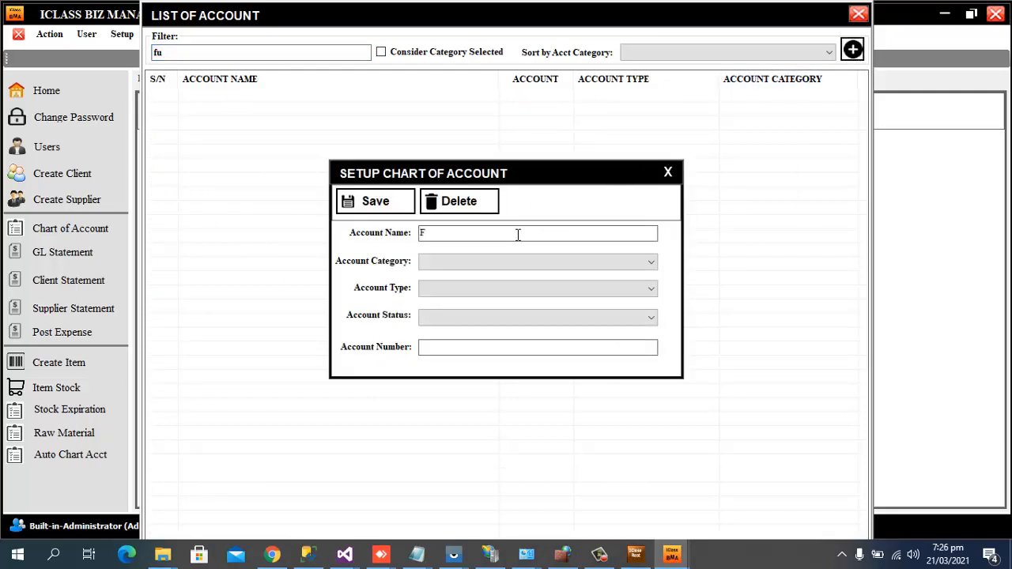
{"action": "type", "text": "F"}
{"action": "key", "text": "BackSpace"}
{"action": "type", "text": "GENERATOR FUEL E"}
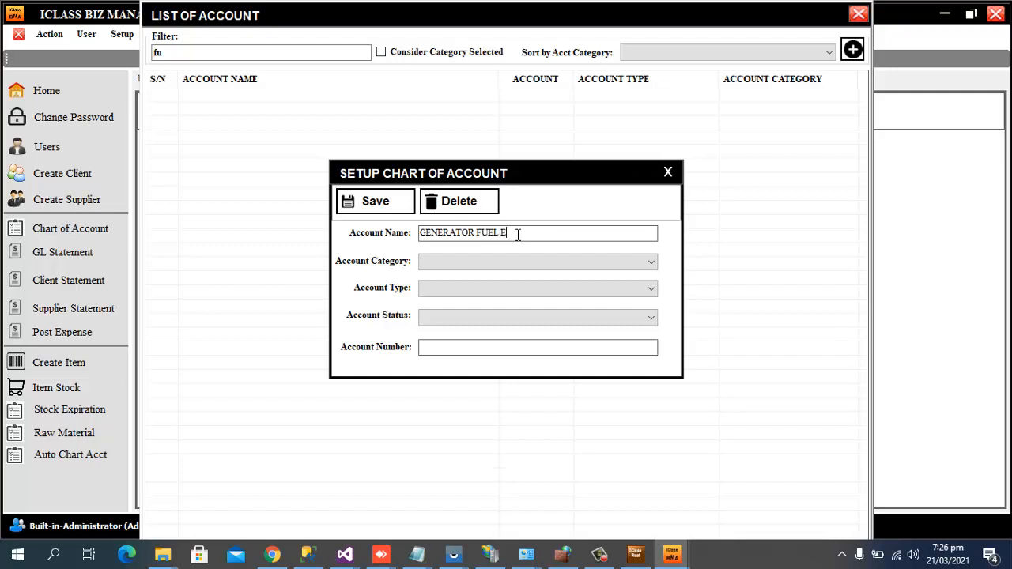
{"action": "type", "text": "XPENSES"}
{"action": "left_click", "coordinate": [593, 264]}
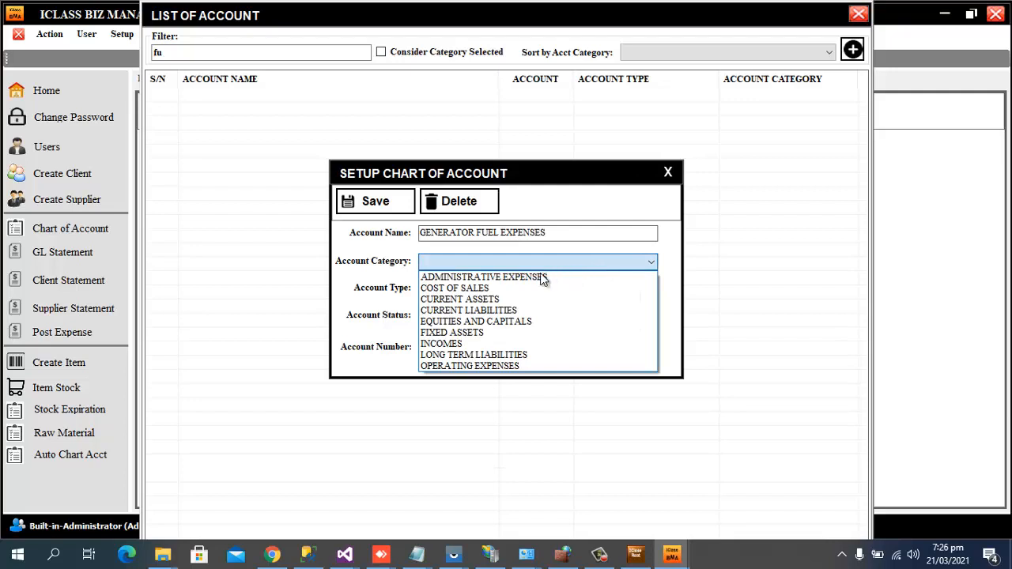
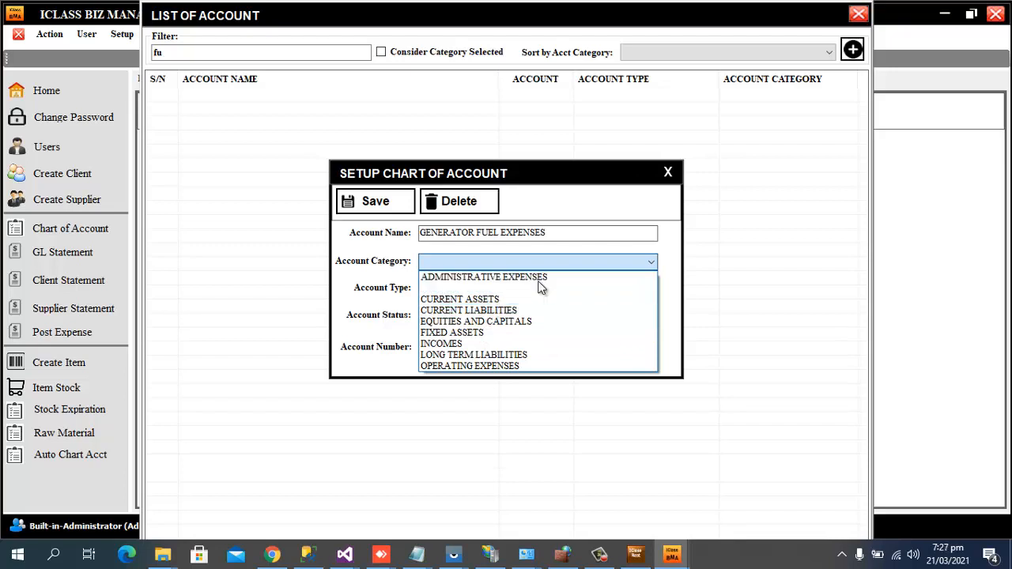
Save account GENERATOR FUEL EXPENSES as OPERATING EXPENSES, SALE AND MARKETING EXPENSES, INCOME STATEMENT.
{"action": "left_click", "coordinate": [492, 369]}
{"action": "left_click", "coordinate": [621, 290]}
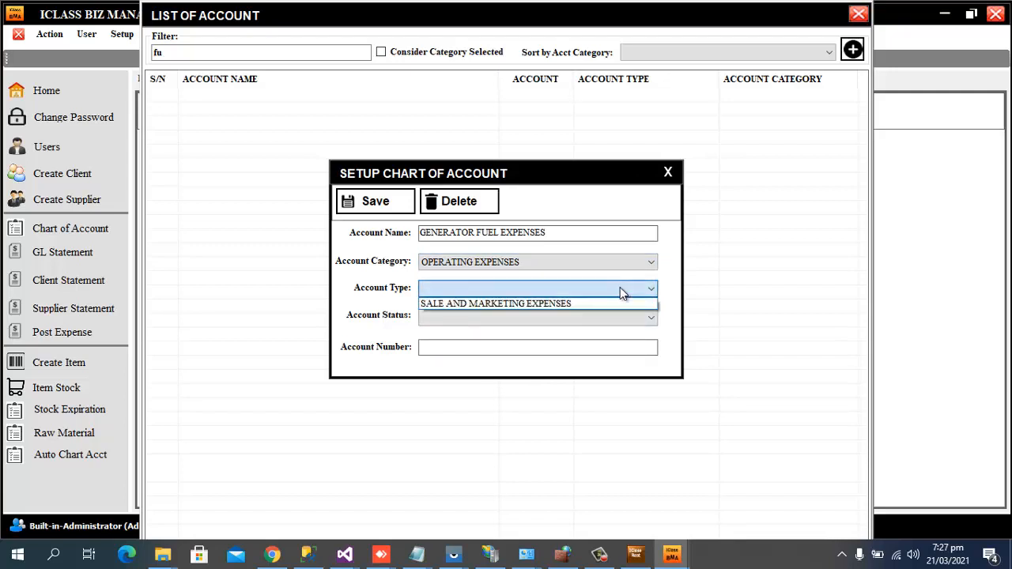
{"action": "left_click", "coordinate": [507, 303]}
{"action": "left_click", "coordinate": [597, 324]}
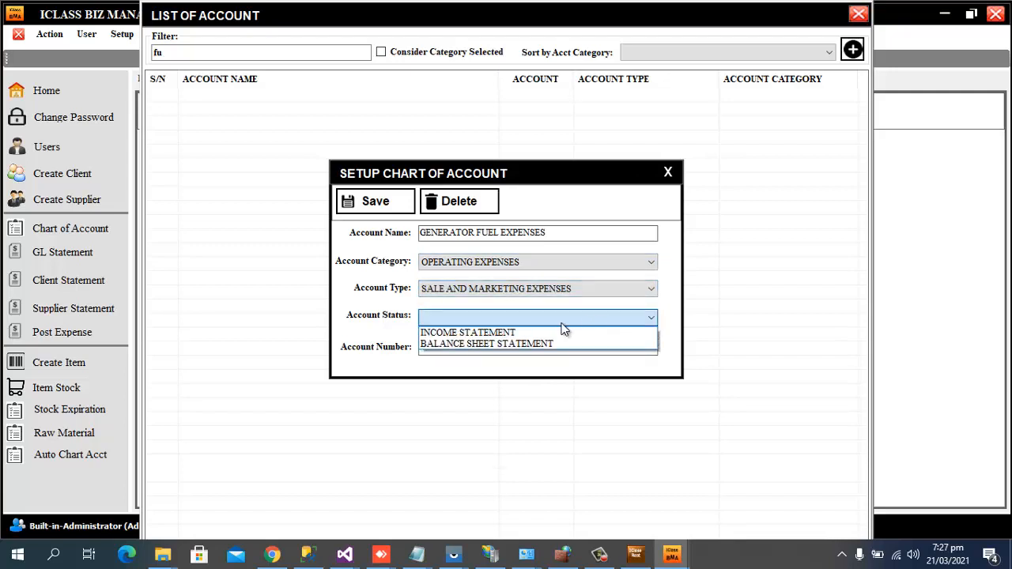
{"action": "left_click", "coordinate": [528, 328]}
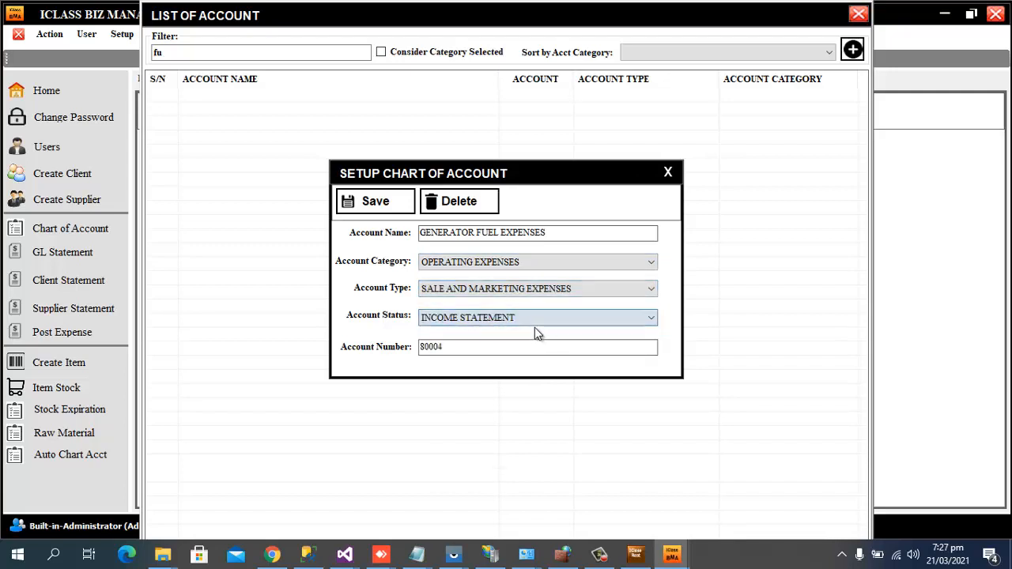
{"action": "left_click", "coordinate": [392, 208]}
{"action": "left_click", "coordinate": [626, 316]}
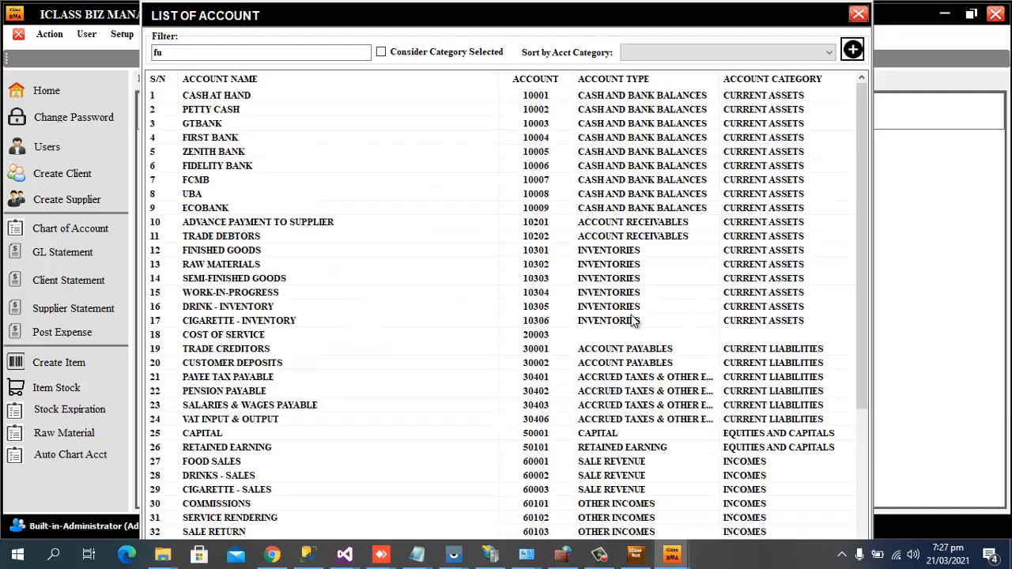
Make 80004 GENERATOR FUEL EXPENSES the default account and save cost centre 201.
{"action": "left_click", "coordinate": [250, 54]}
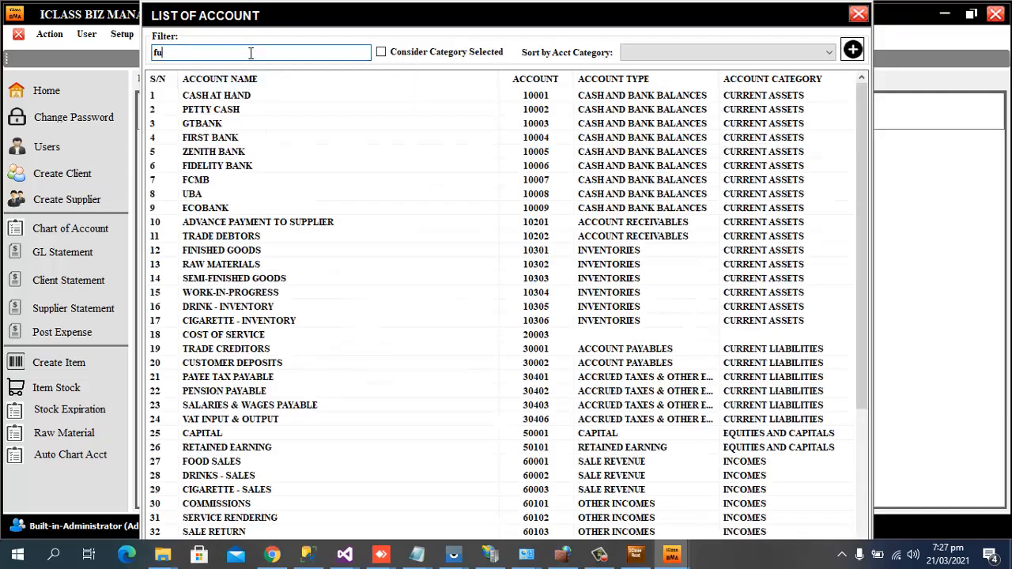
{"action": "type", "text": "el"}
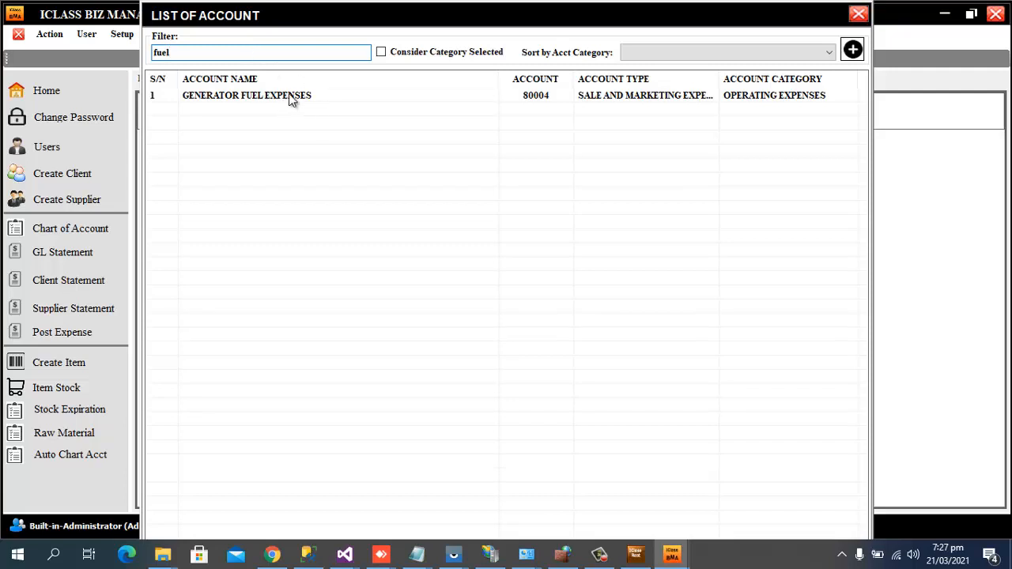
{"action": "double_click", "coordinate": [275, 95]}
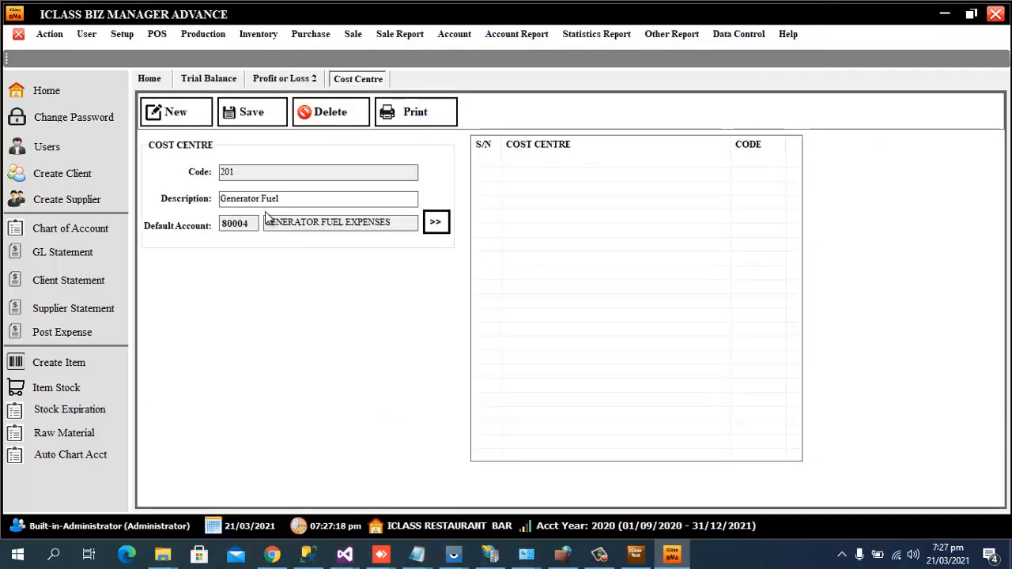
{"action": "left_click", "coordinate": [263, 123]}
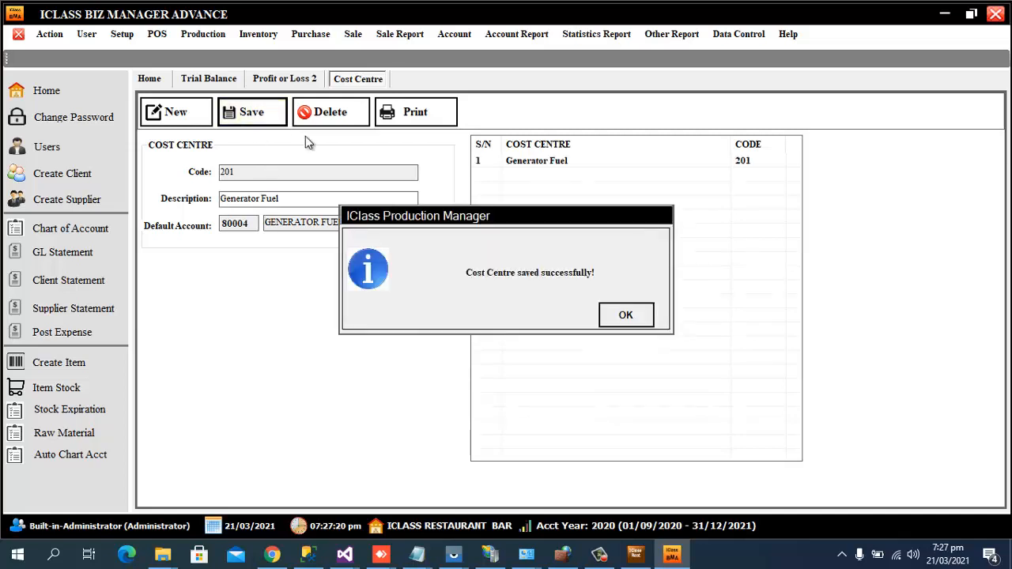
{"action": "left_click", "coordinate": [621, 314]}
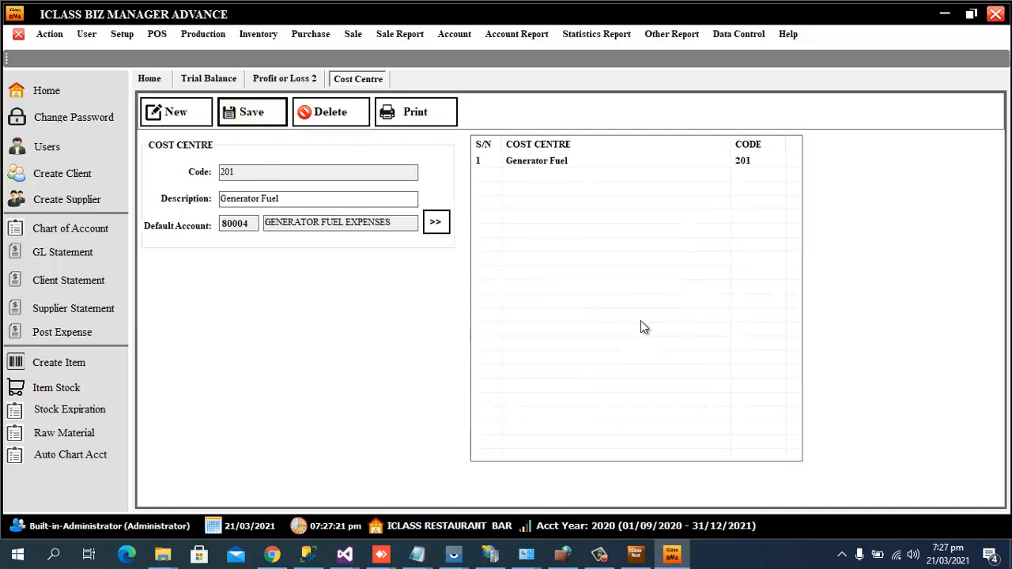
Start a new expense posting paid from PETTY CASH for branch GE51 ROOF TOP.
{"action": "left_click", "coordinate": [452, 34]}
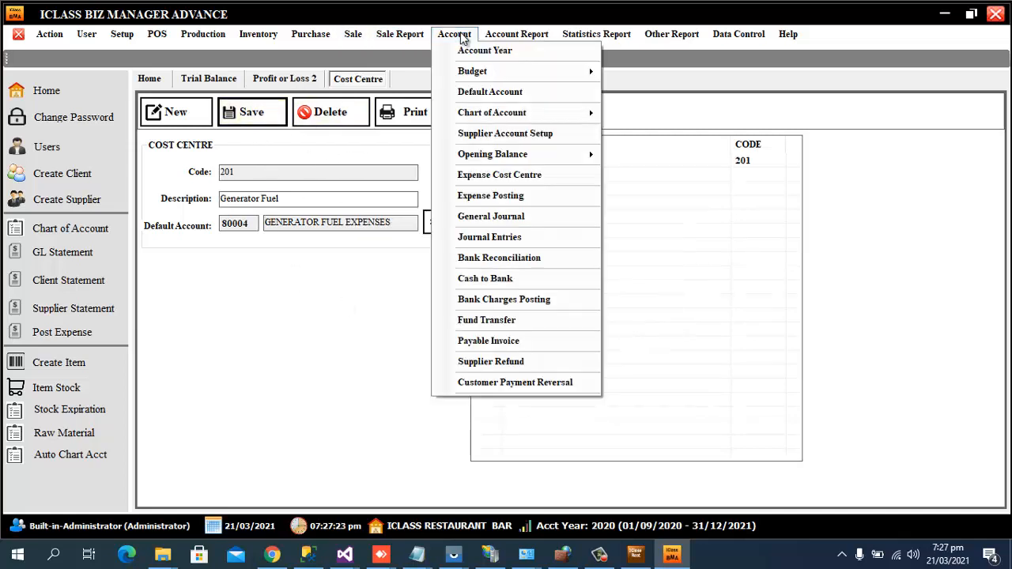
{"action": "left_click", "coordinate": [518, 199]}
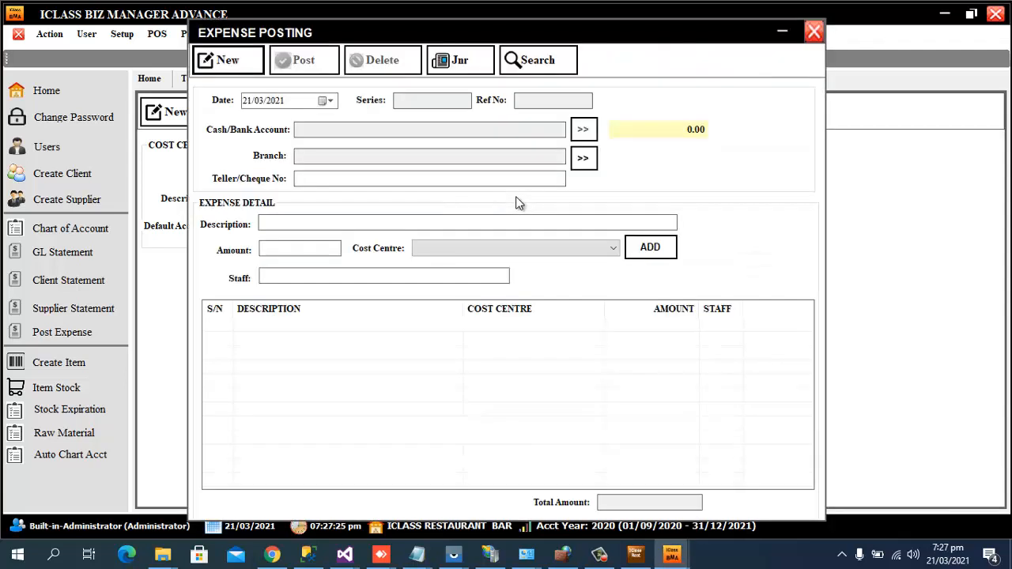
{"action": "left_click", "coordinate": [228, 60]}
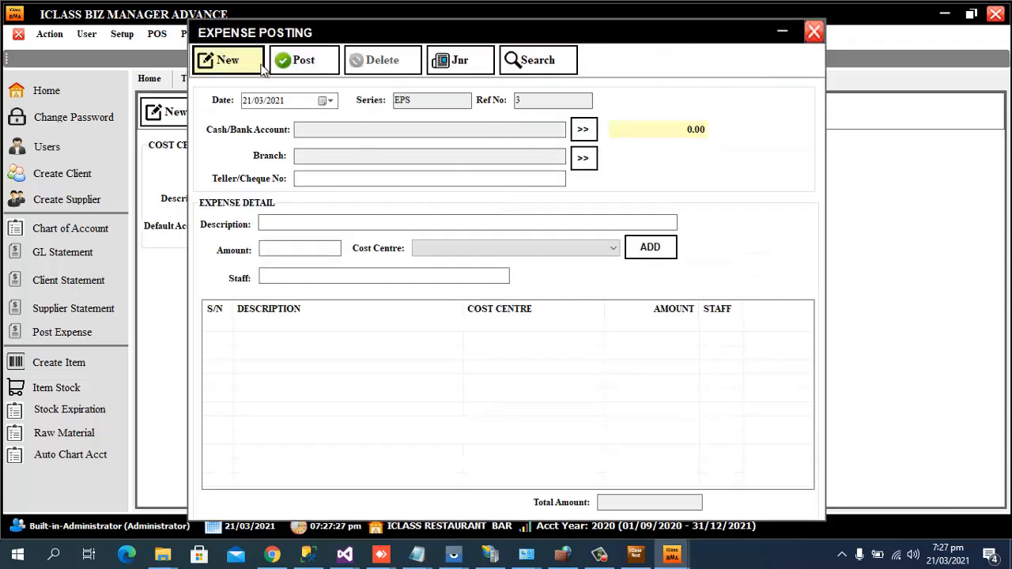
{"action": "left_click", "coordinate": [583, 131]}
{"action": "left_click", "coordinate": [286, 53]}
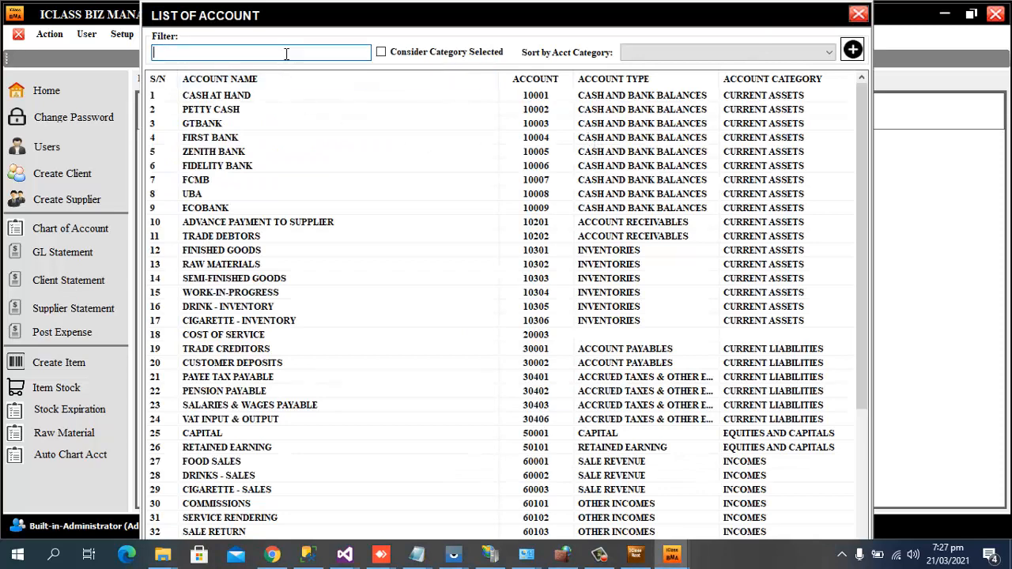
{"action": "type", "text": "petty"}
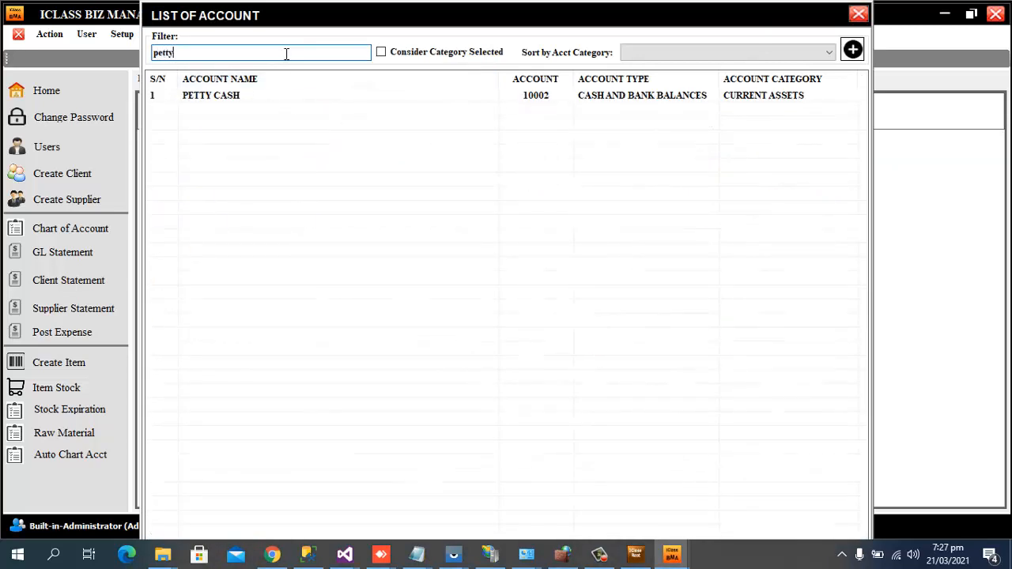
{"action": "double_click", "coordinate": [237, 95]}
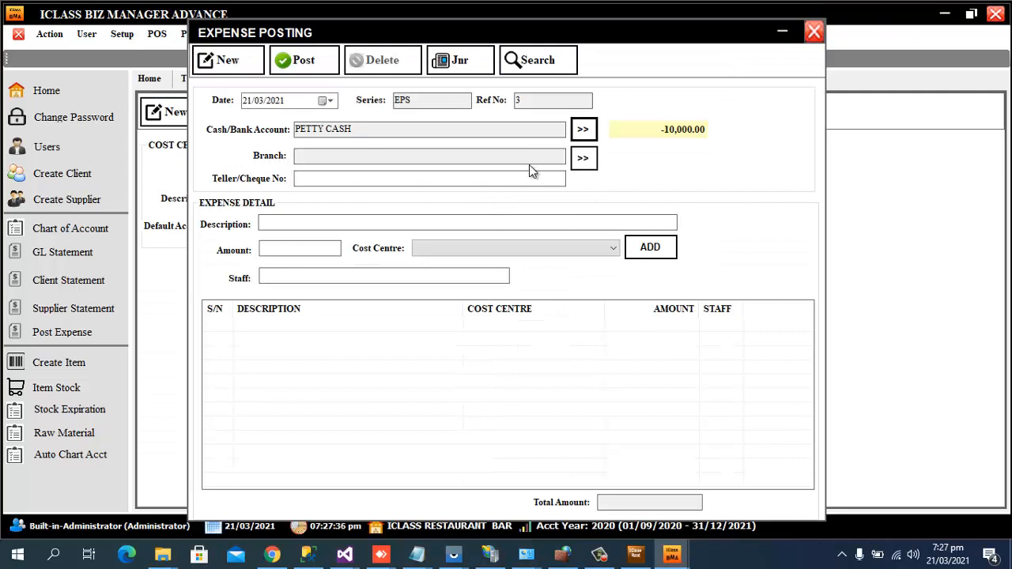
{"action": "left_click", "coordinate": [583, 159]}
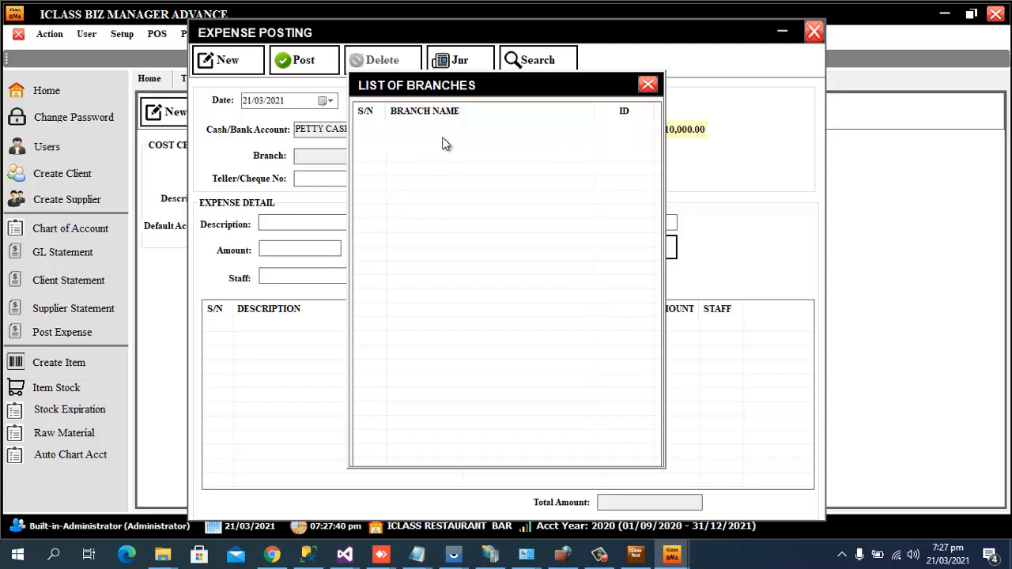
{"action": "double_click", "coordinate": [441, 143]}
Enter description 'Fuel for office Generator 10litre', amount 800, cost centre Generator Fuel.
{"action": "left_click", "coordinate": [345, 221]}
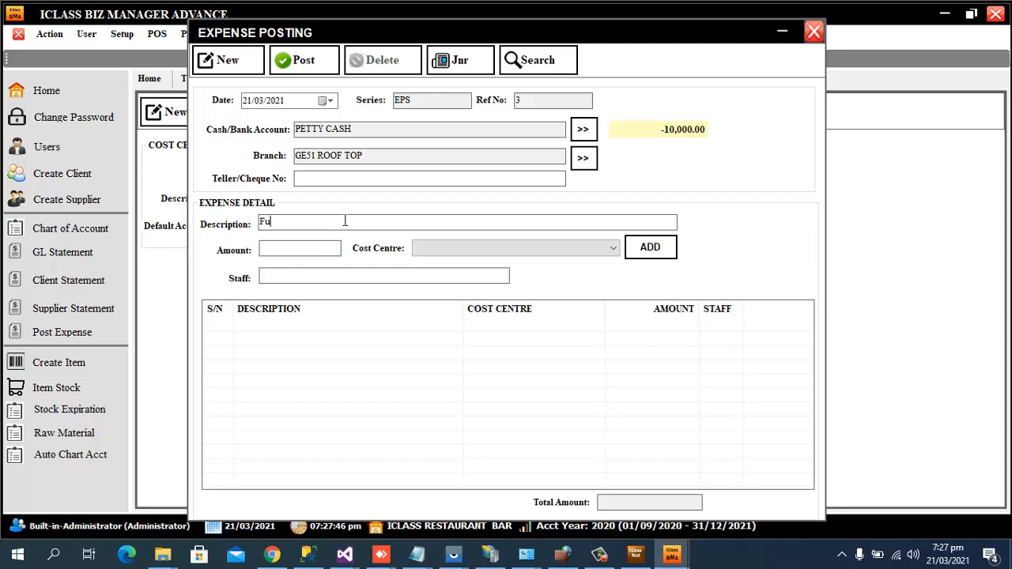
{"action": "type", "text": "Fuel E"}
{"action": "key", "text": "BackSpace"}
{"action": "key", "text": "BackSpace"}
{"action": "type", "text": "era"}
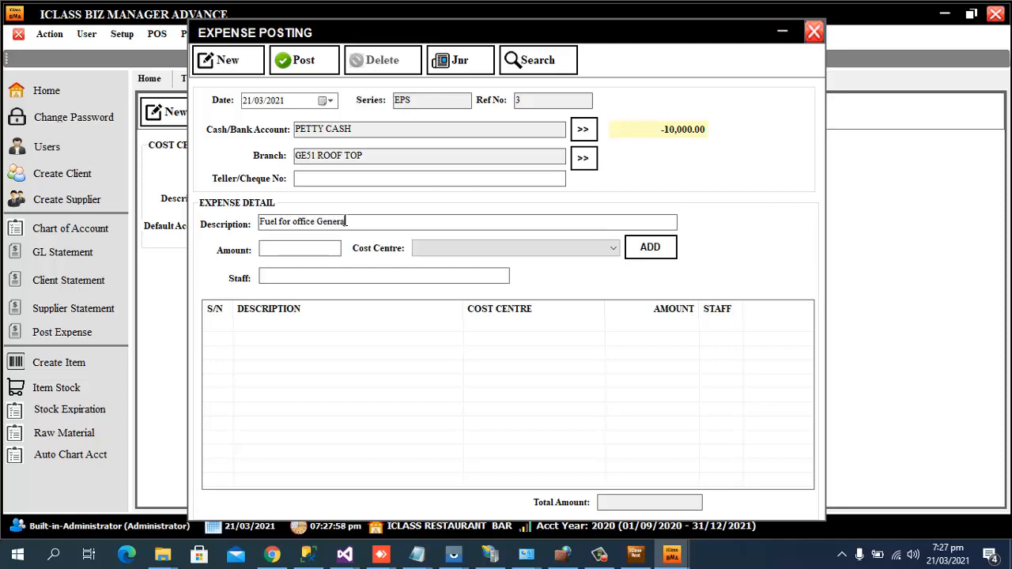
{"action": "type", "text": "tor 10litre"}
{"action": "left_click", "coordinate": [318, 245]}
{"action": "type", "text": "800"}
{"action": "left_click", "coordinate": [522, 245]}
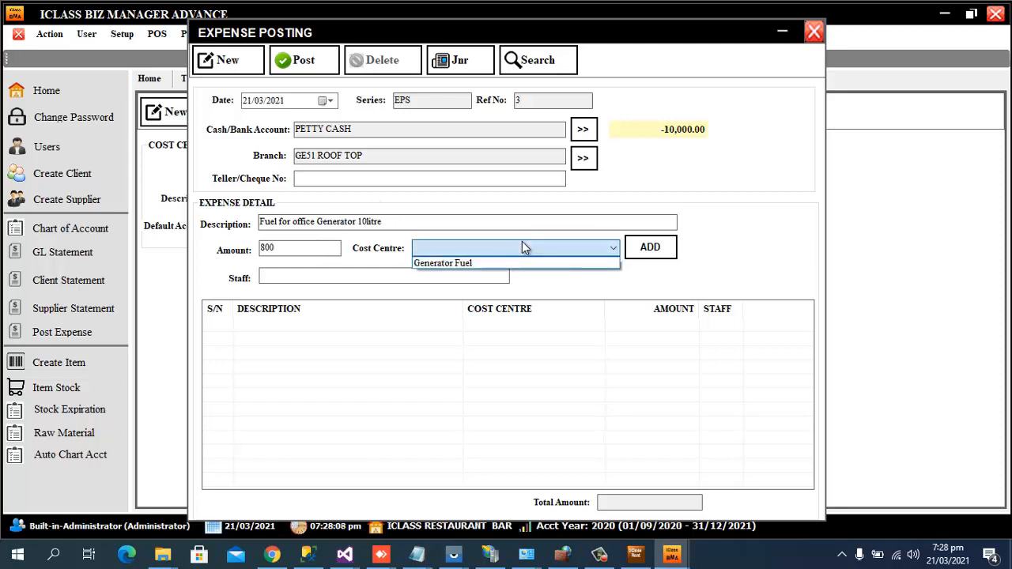
{"action": "left_click", "coordinate": [487, 264]}
Enter the responsible staff member, add the line, and post the expense.
{"action": "left_click", "coordinate": [422, 281]}
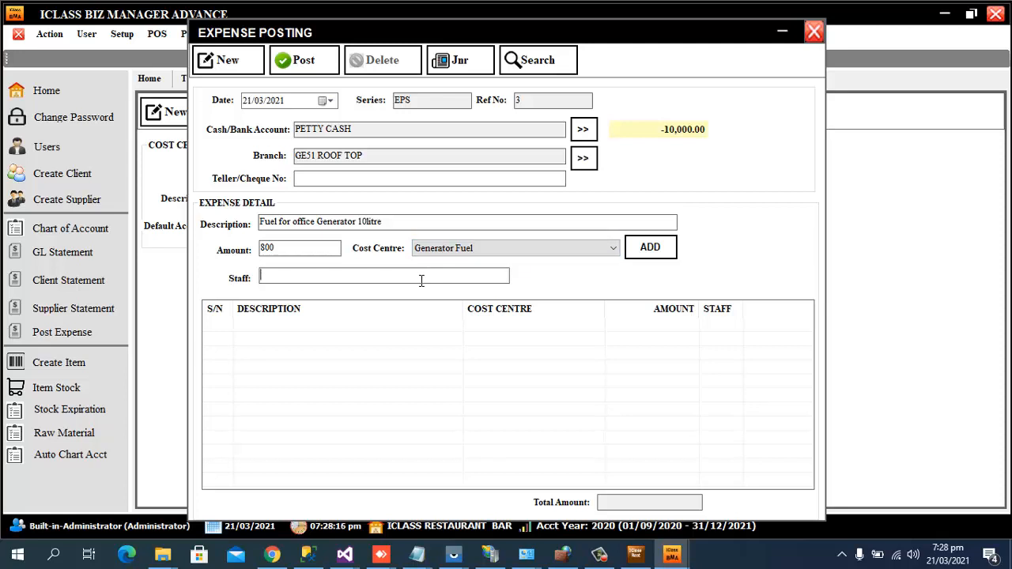
{"action": "type", "text": "Kayode"}
{"action": "left_click", "coordinate": [651, 250]}
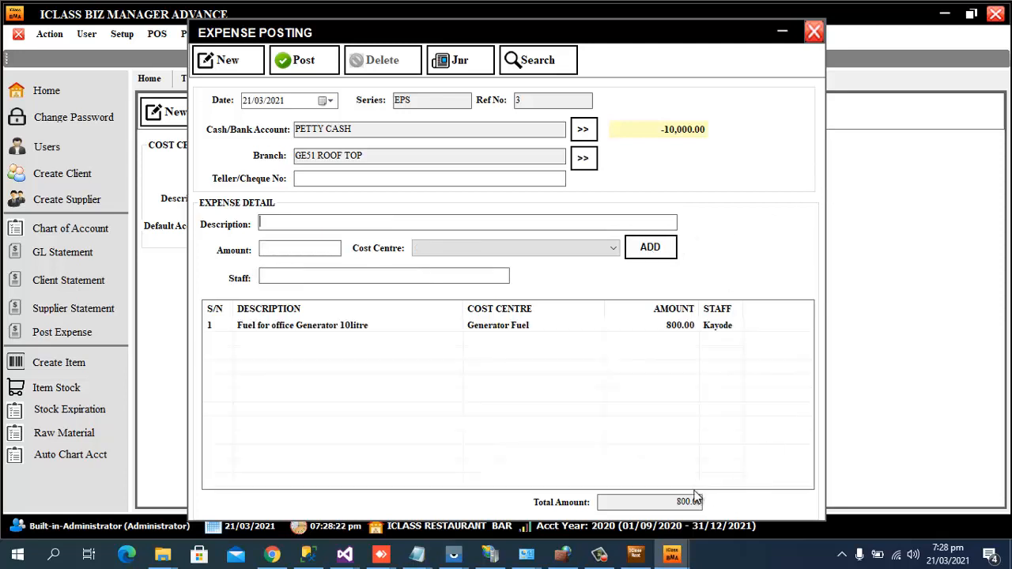
{"action": "left_click", "coordinate": [303, 65]}
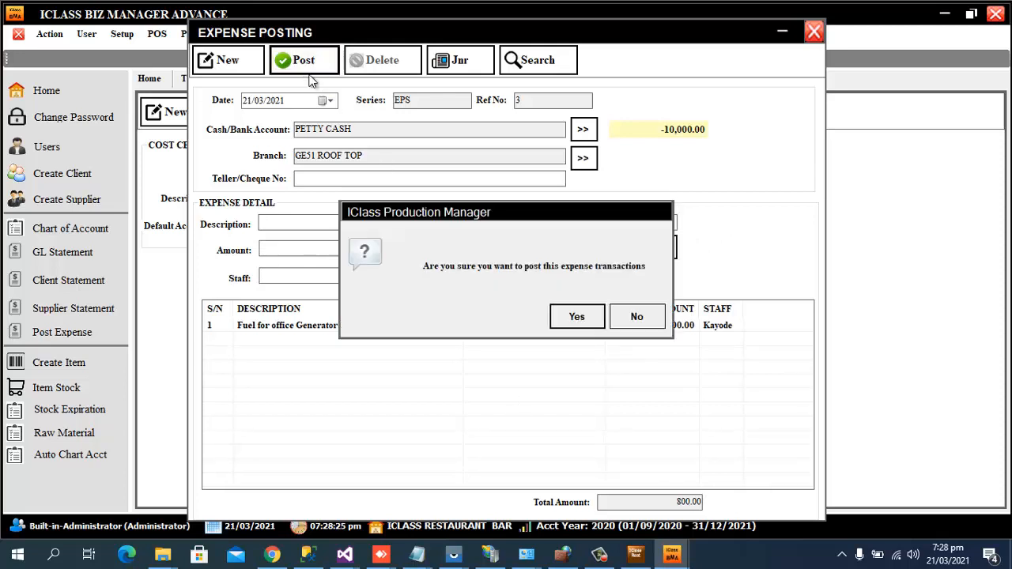
{"action": "left_click", "coordinate": [567, 320]}
{"action": "left_click", "coordinate": [611, 315]}
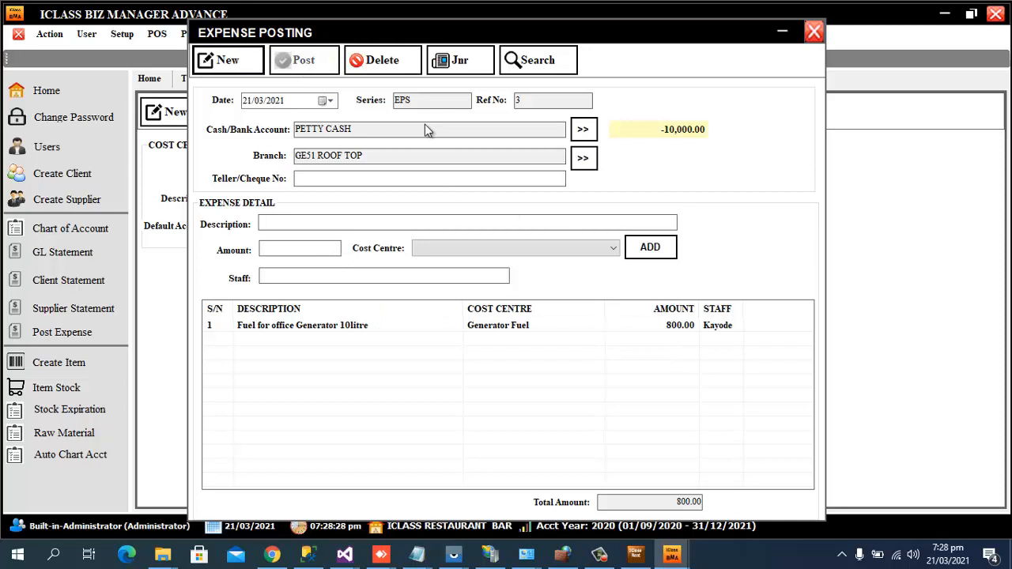
Check the journal: GENERATOR FUEL EXPENSES debit and PETTY CASH credit of 800.00.
{"action": "left_click", "coordinate": [479, 72]}
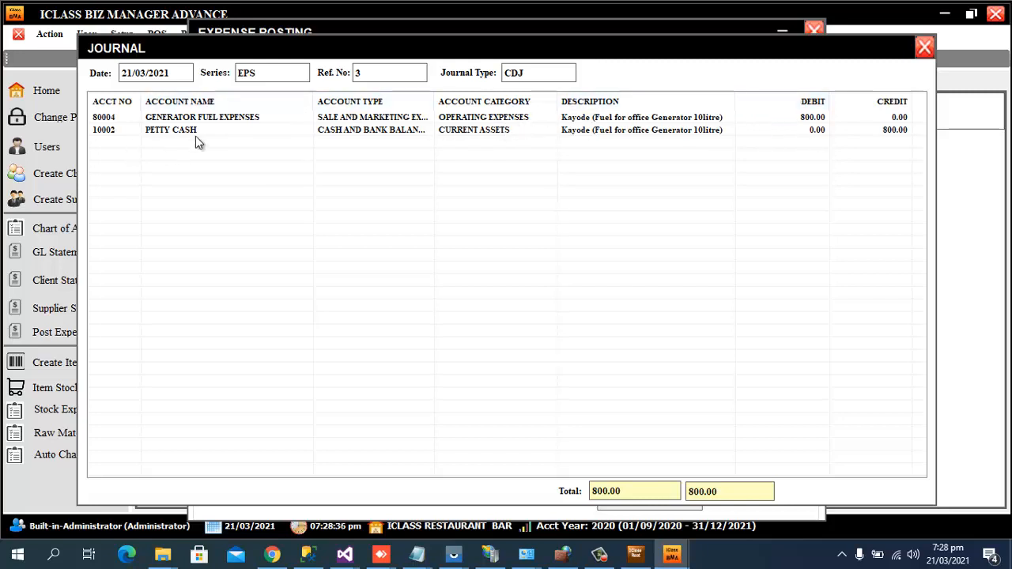
{"action": "left_click", "coordinate": [213, 120]}
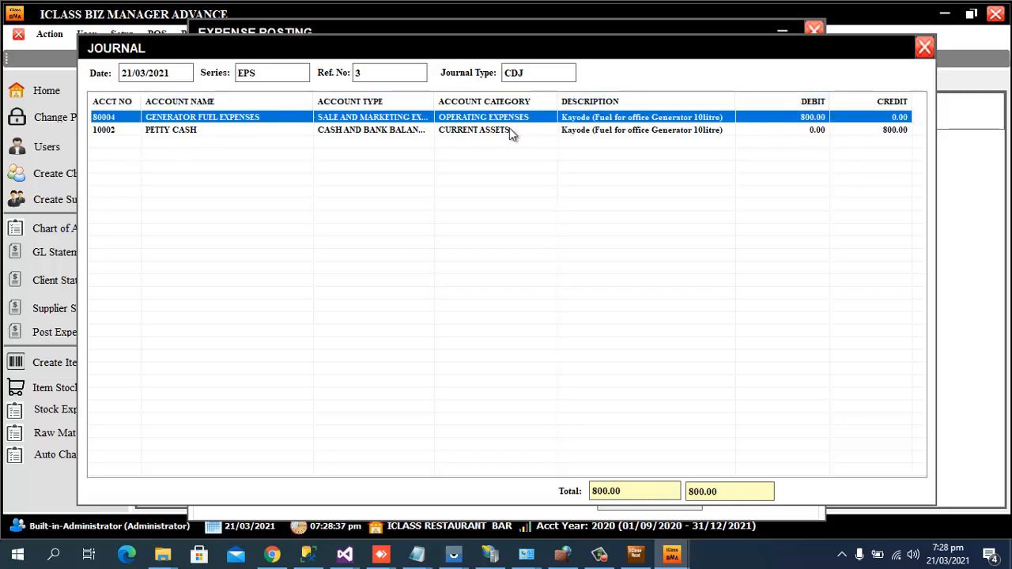
{"action": "left_click", "coordinate": [823, 127]}
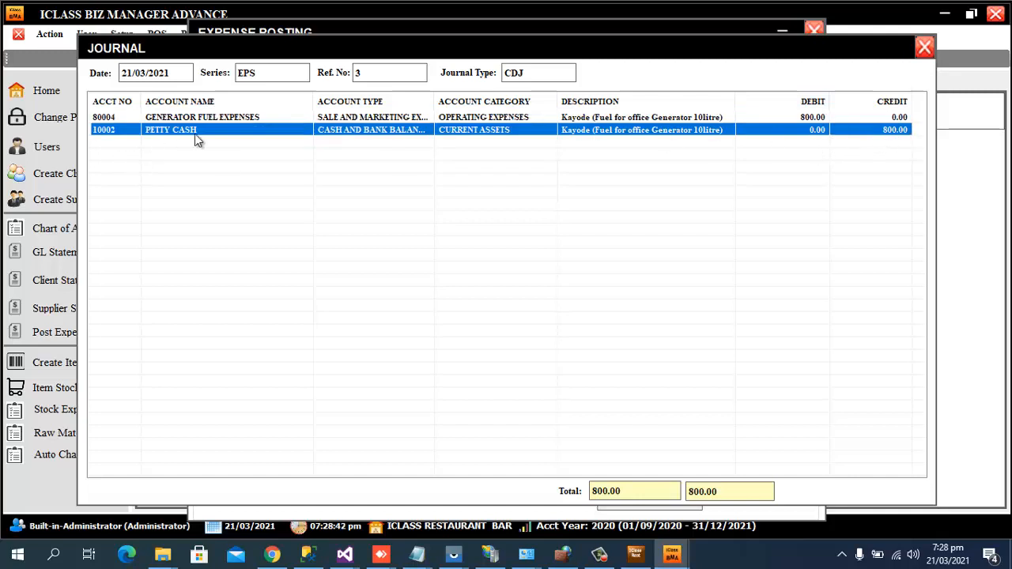
{"action": "left_click", "coordinate": [924, 49]}
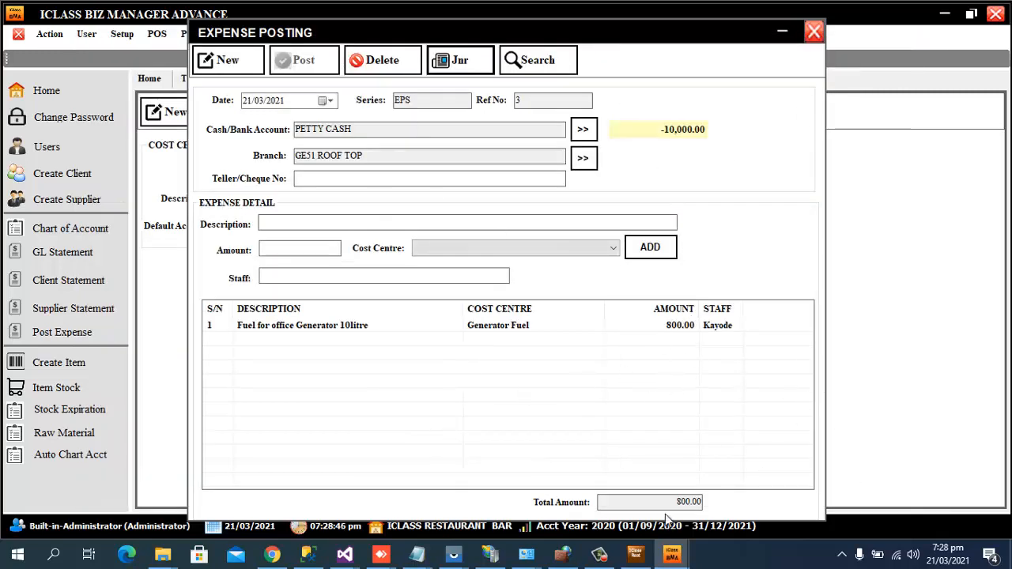
Close Expense Posting and generate the Profit or Loss 2 statement for 21/03/2021.
{"action": "left_click", "coordinate": [816, 32]}
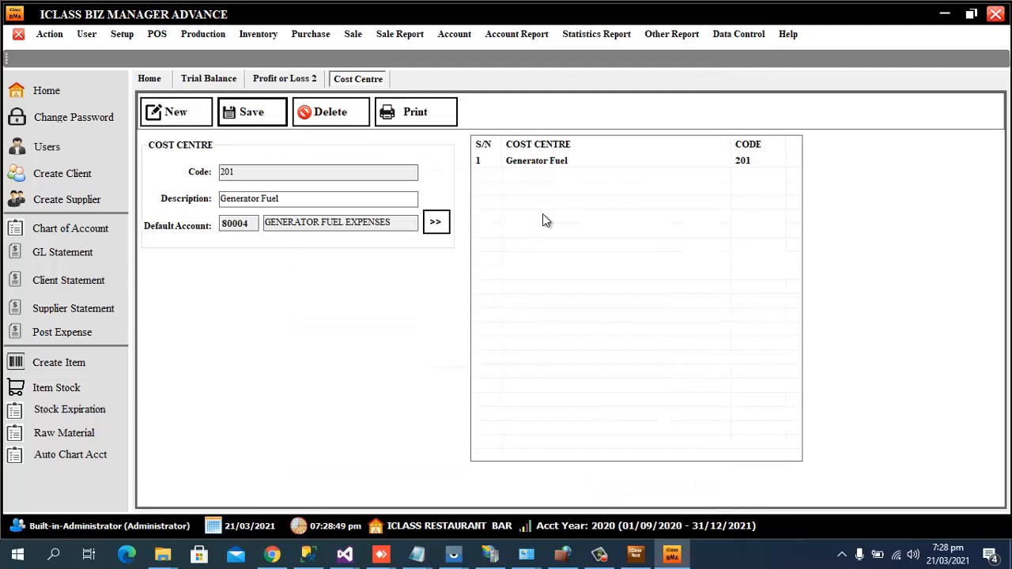
{"action": "left_click", "coordinate": [289, 83]}
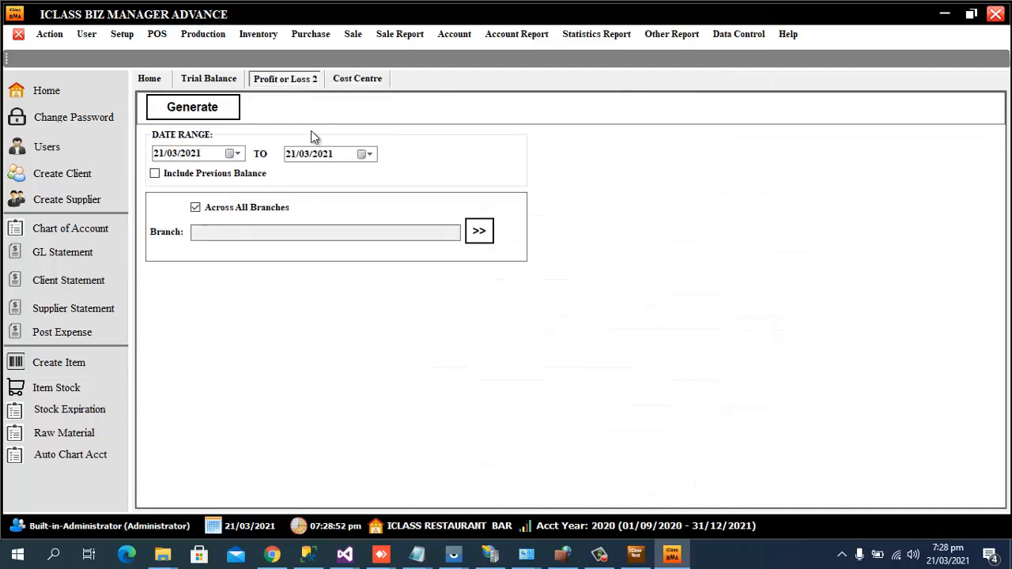
{"action": "left_click", "coordinate": [227, 110]}
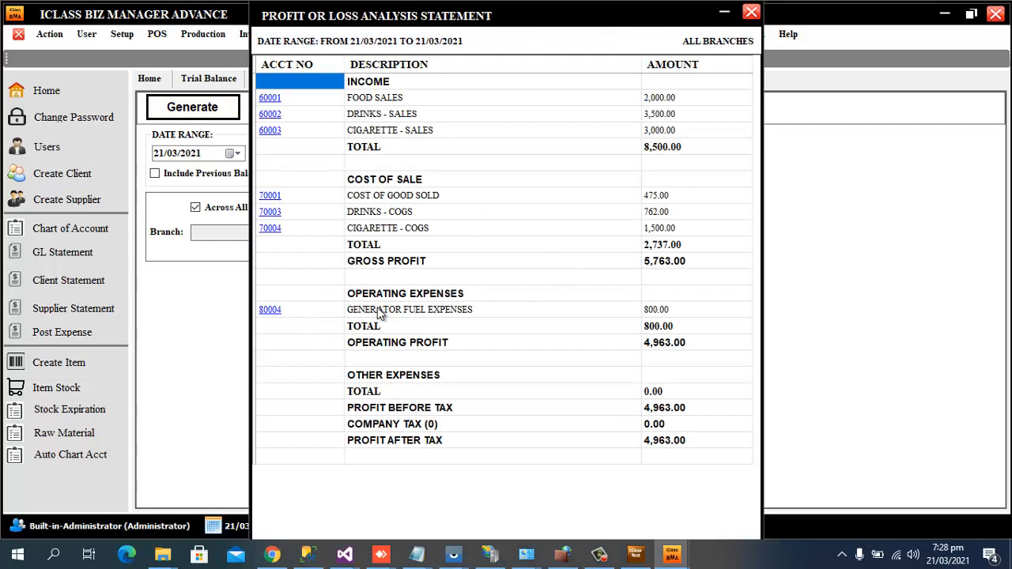
Review generator fuel 800.00, operating profit 4,963.00 and gross profit 5,763.00, then close the report.
{"action": "left_click", "coordinate": [665, 309]}
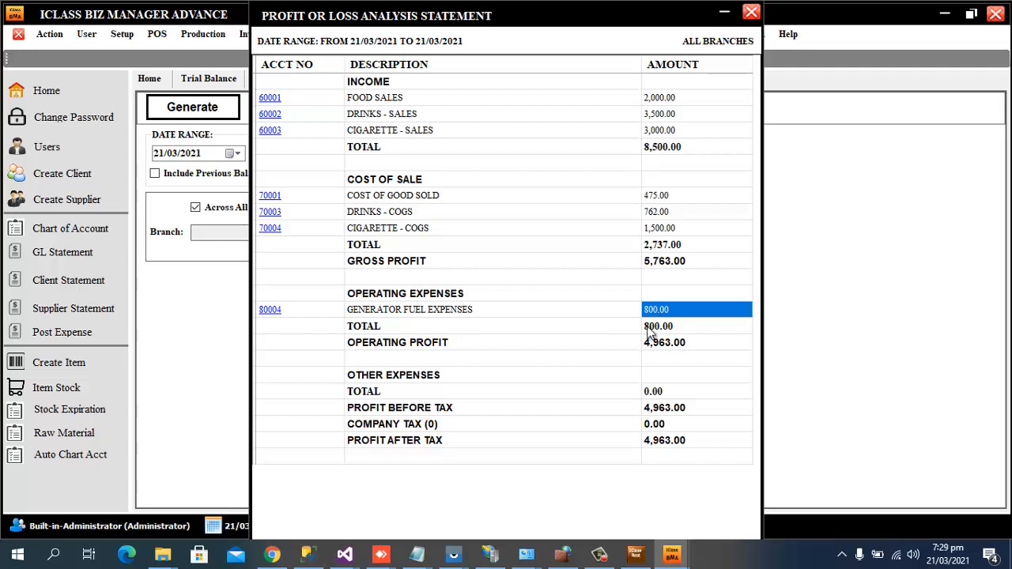
{"action": "left_click", "coordinate": [396, 345]}
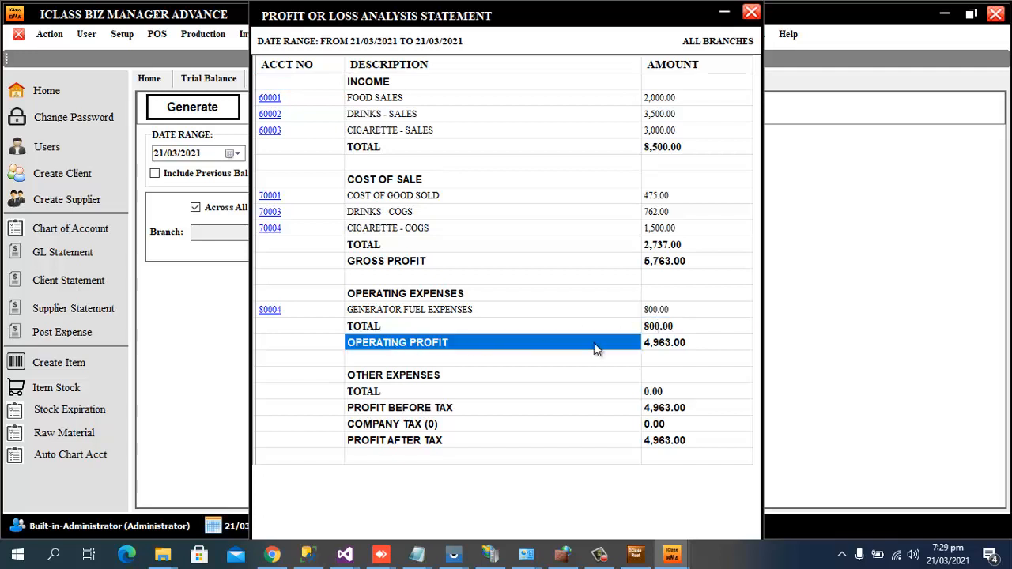
{"action": "left_click", "coordinate": [679, 346]}
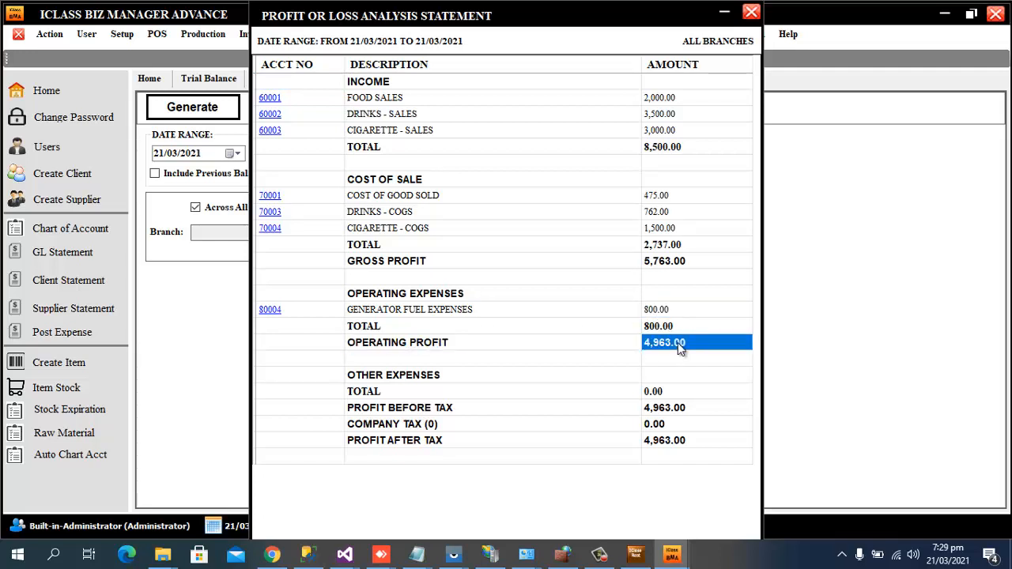
{"action": "left_click", "coordinate": [664, 263]}
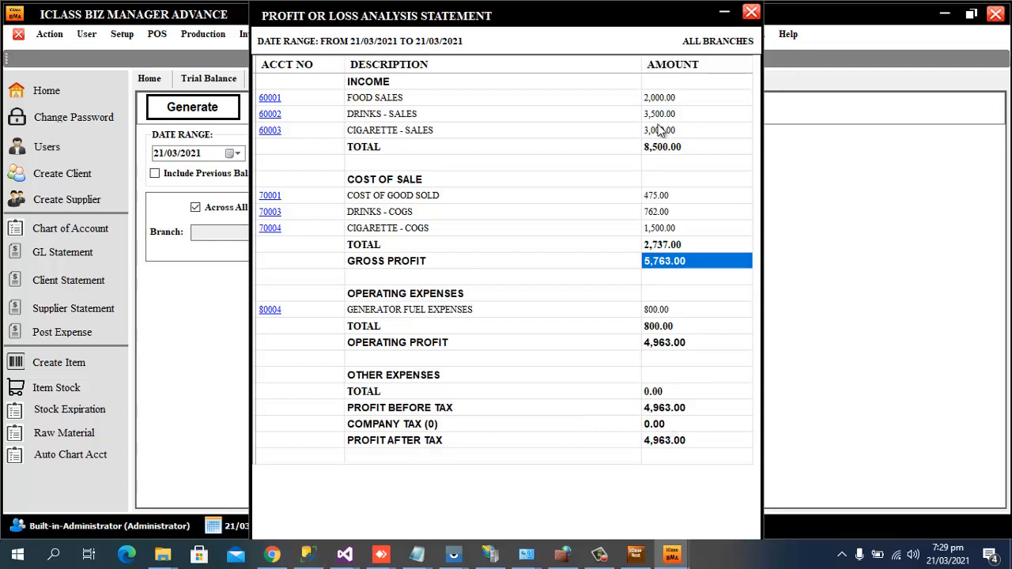
{"action": "left_click", "coordinate": [752, 14]}
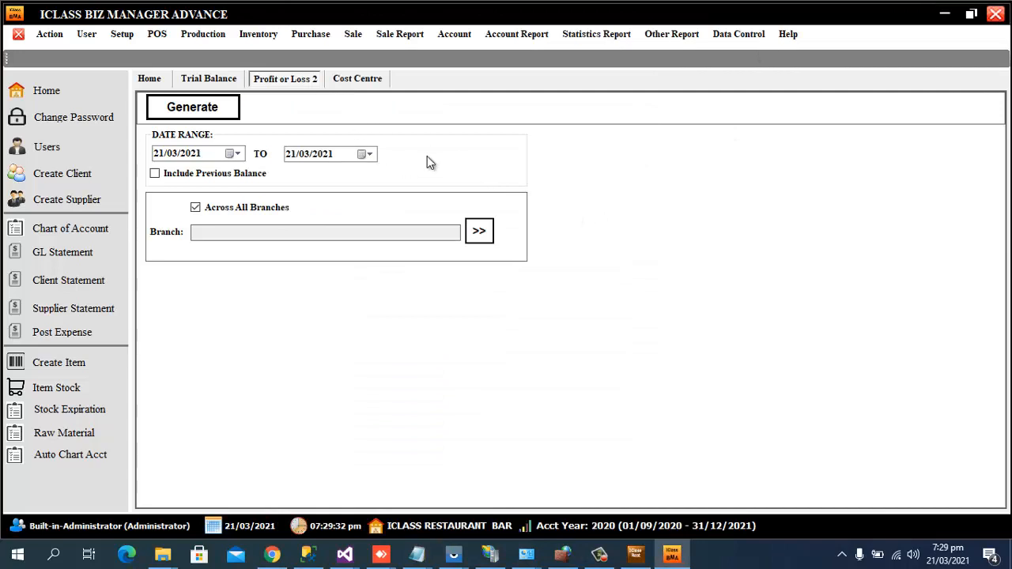
View the MAIN STORE stock balance for the DRINKS group, checking Brixton, then close it.
{"action": "left_click", "coordinate": [271, 36]}
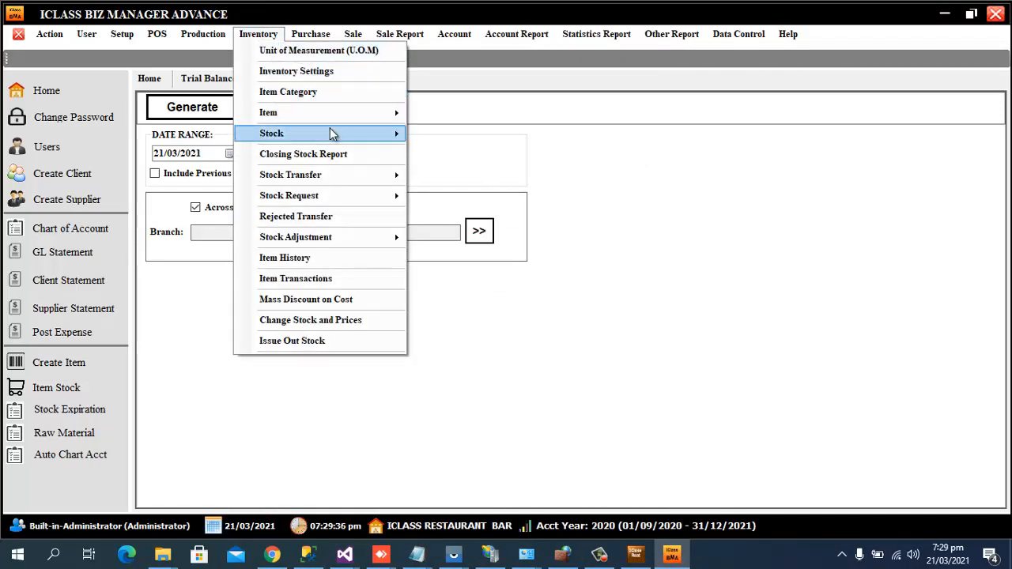
{"action": "mouse_move", "coordinate": [371, 139]}
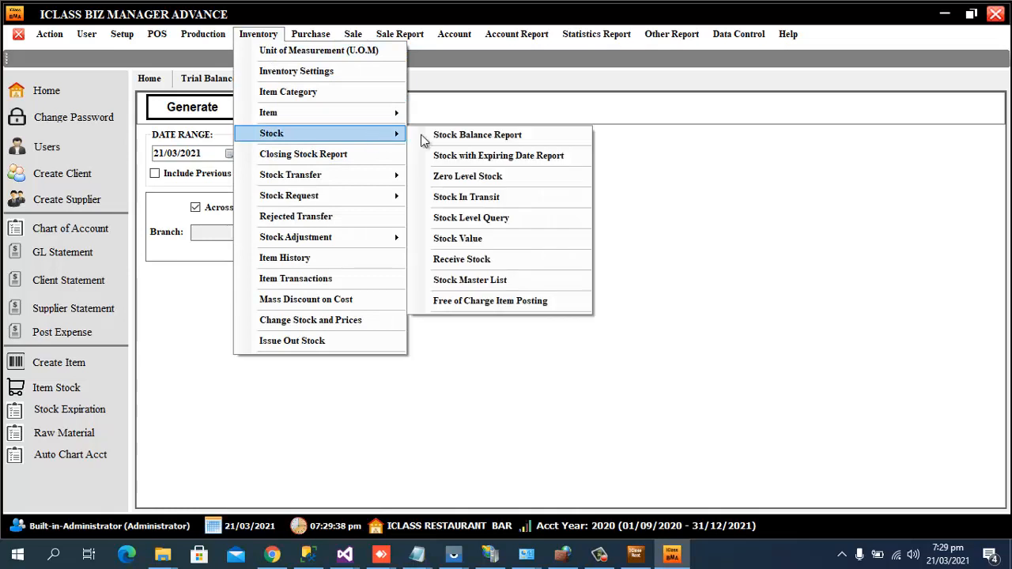
{"action": "left_click", "coordinate": [470, 137]}
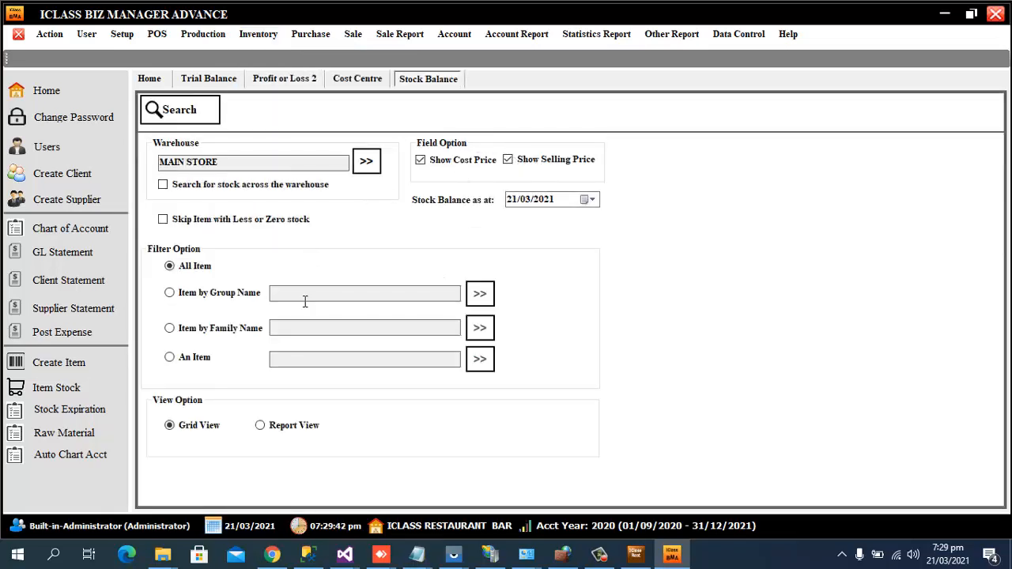
{"action": "left_click", "coordinate": [242, 297]}
{"action": "left_click", "coordinate": [480, 295]}
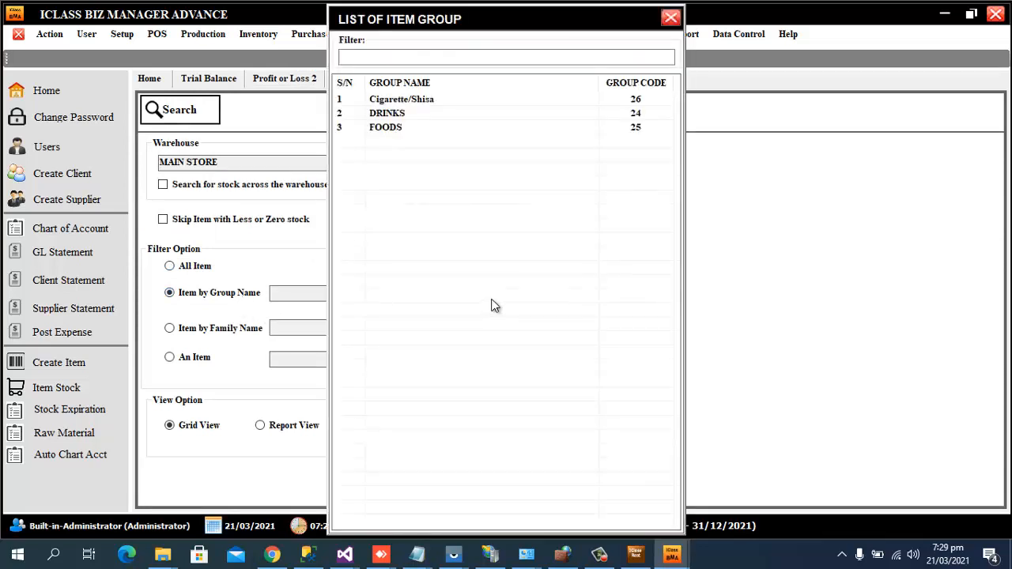
{"action": "left_click", "coordinate": [404, 116]}
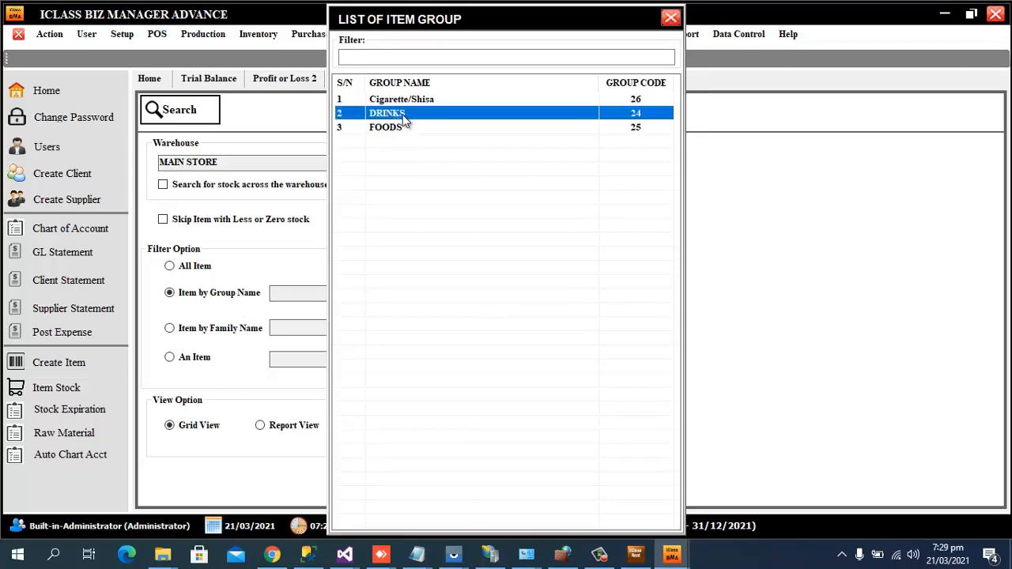
{"action": "double_click", "coordinate": [403, 116]}
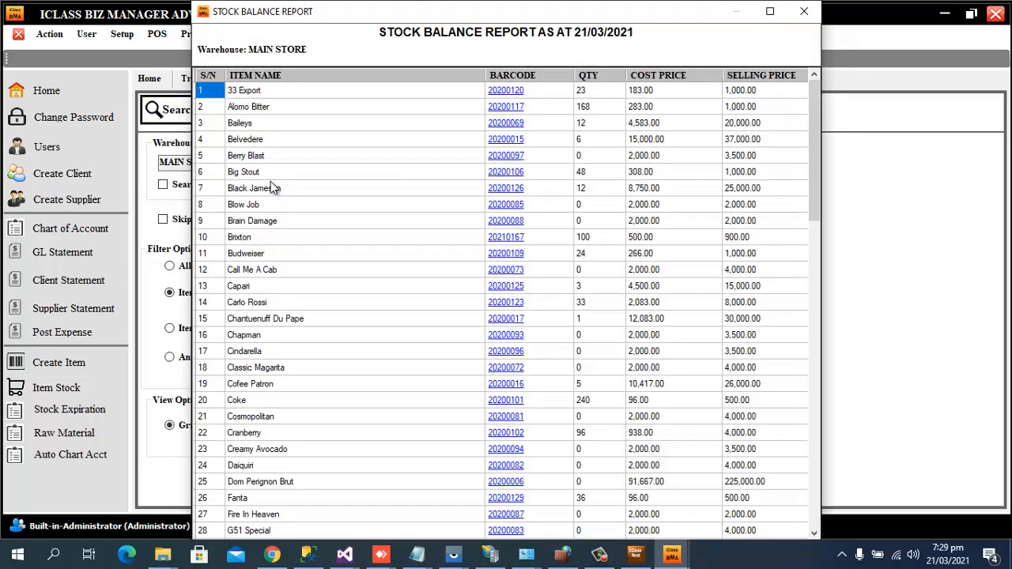
{"action": "left_click", "coordinate": [251, 241]}
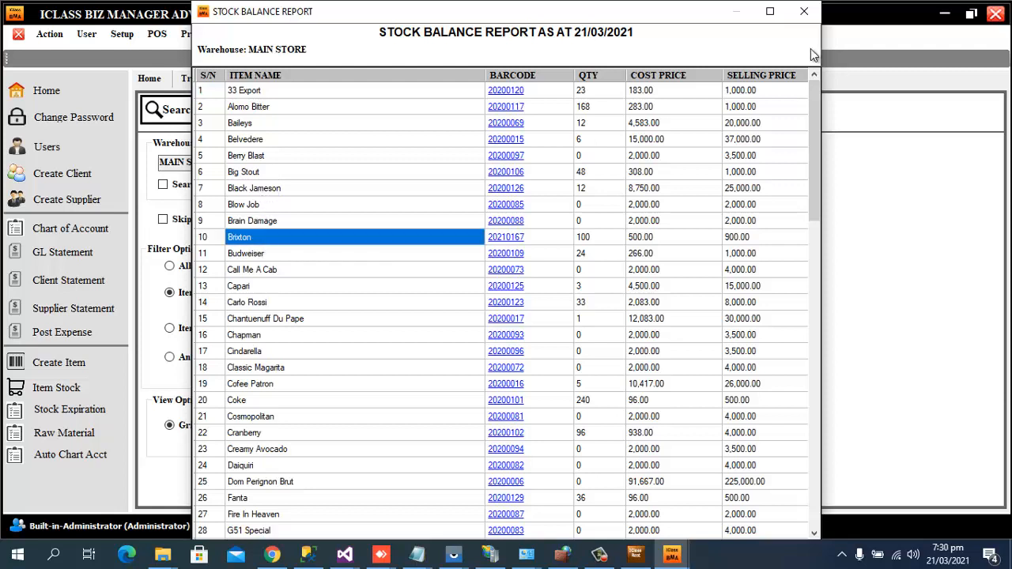
{"action": "left_click", "coordinate": [804, 12]}
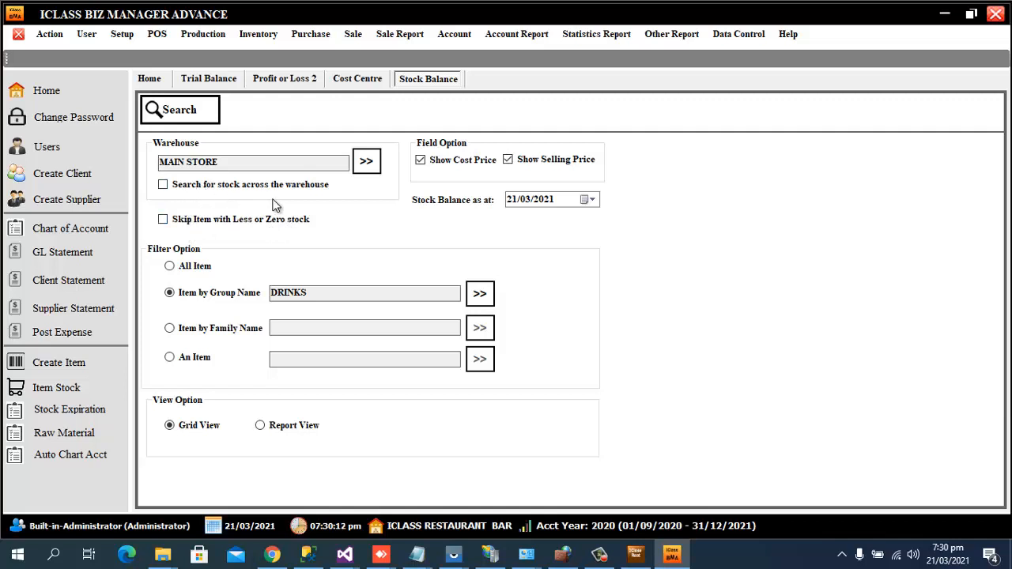
Rerun the DRINKS stock balance across all warehouses, confirm Brixton's quantity 99, and close it.
{"action": "left_click", "coordinate": [163, 184]}
{"action": "left_click", "coordinate": [204, 121]}
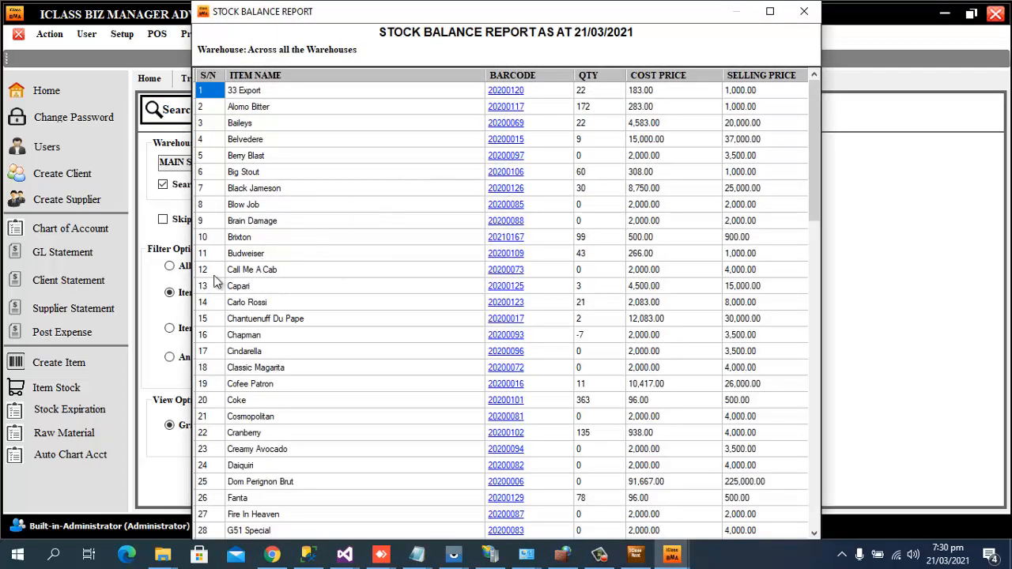
{"action": "left_click", "coordinate": [249, 239]}
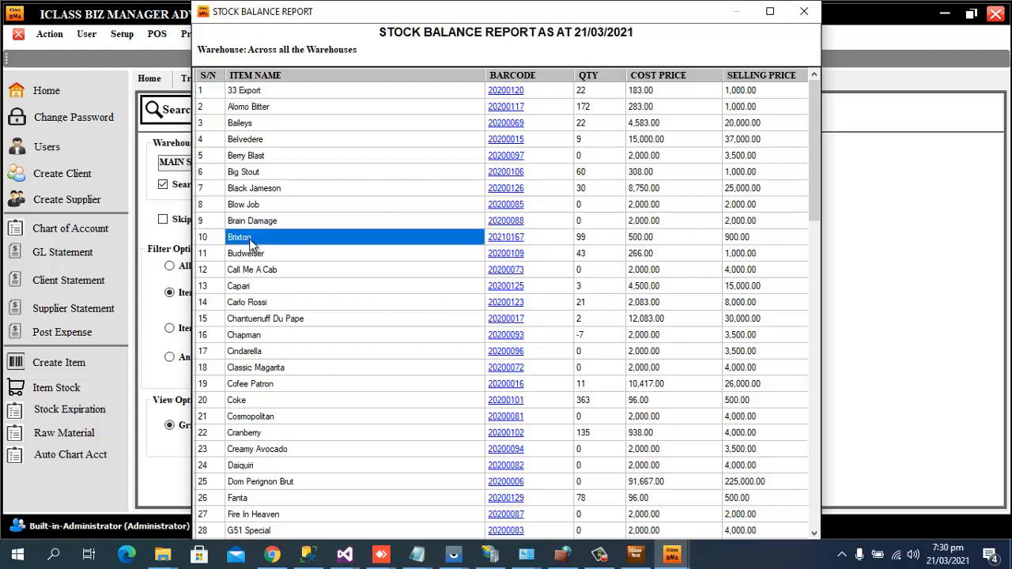
{"action": "left_click", "coordinate": [586, 245]}
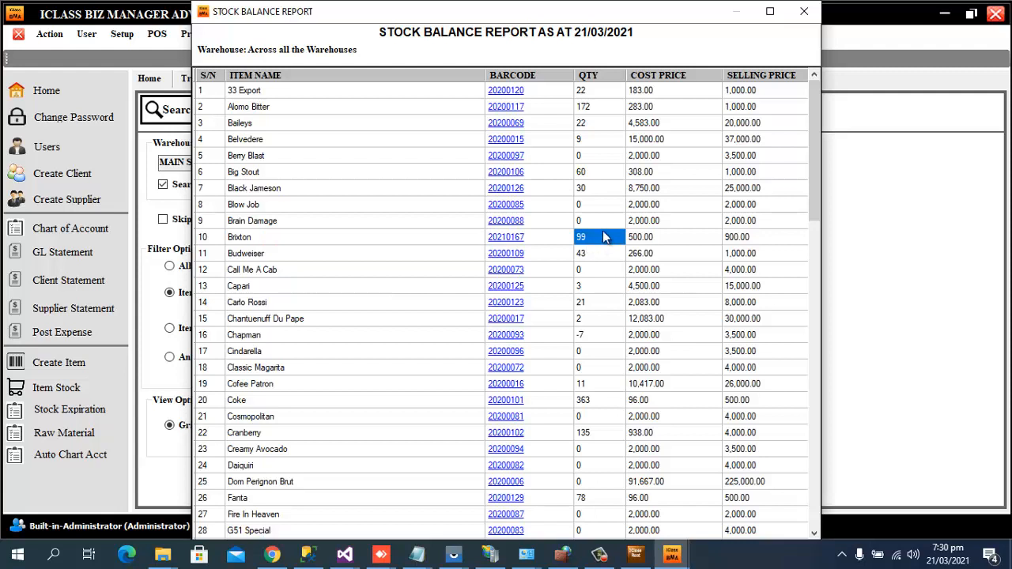
{"action": "left_click", "coordinate": [802, 13]}
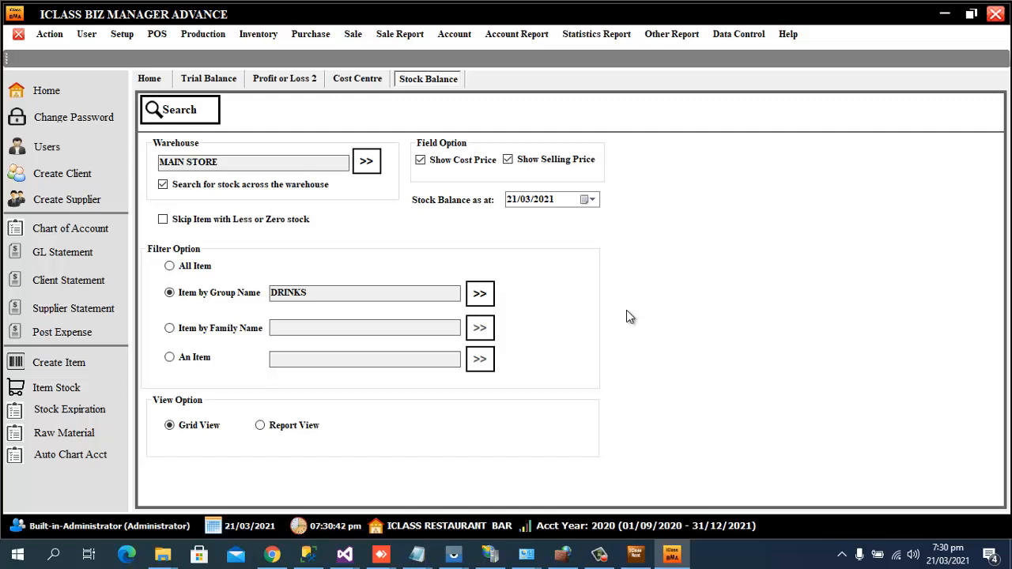
Open Item Setup and load the Chicken item by searching 'ch'.
{"action": "left_click", "coordinate": [207, 39]}
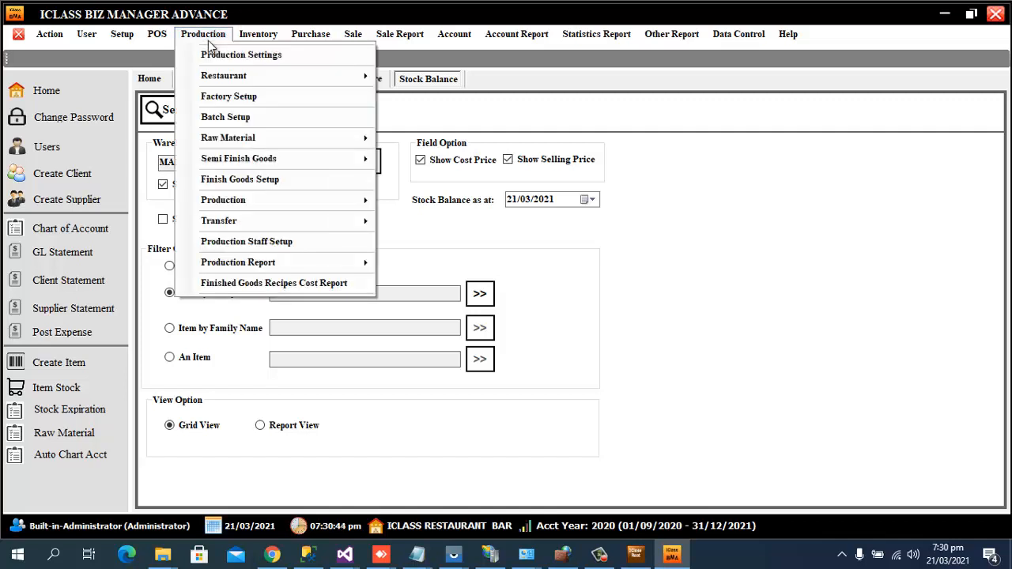
{"action": "mouse_move", "coordinate": [281, 77]}
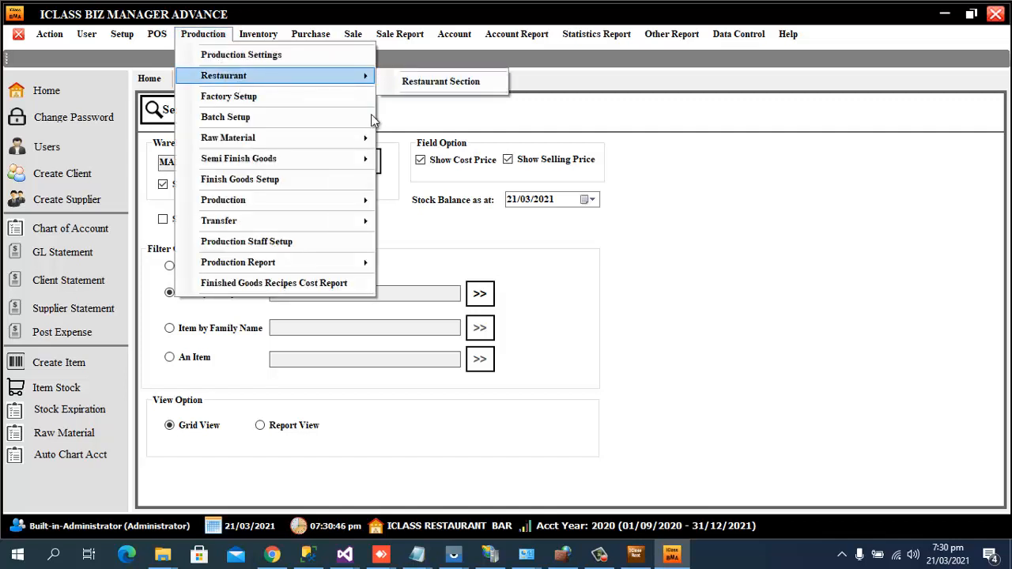
{"action": "left_click", "coordinate": [274, 36]}
{"action": "left_click", "coordinate": [268, 36]}
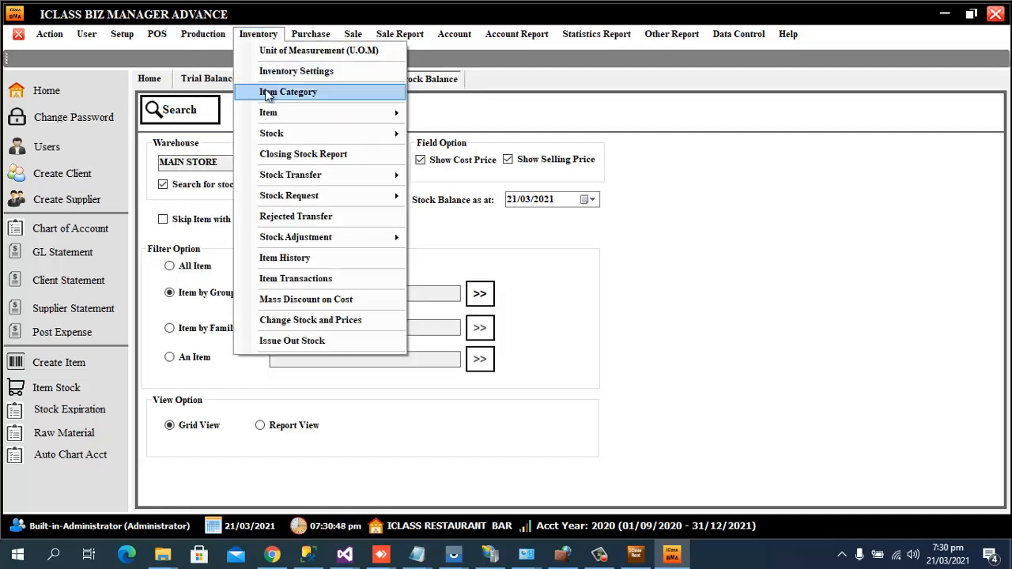
{"action": "mouse_move", "coordinate": [273, 115]}
{"action": "left_click", "coordinate": [467, 117]}
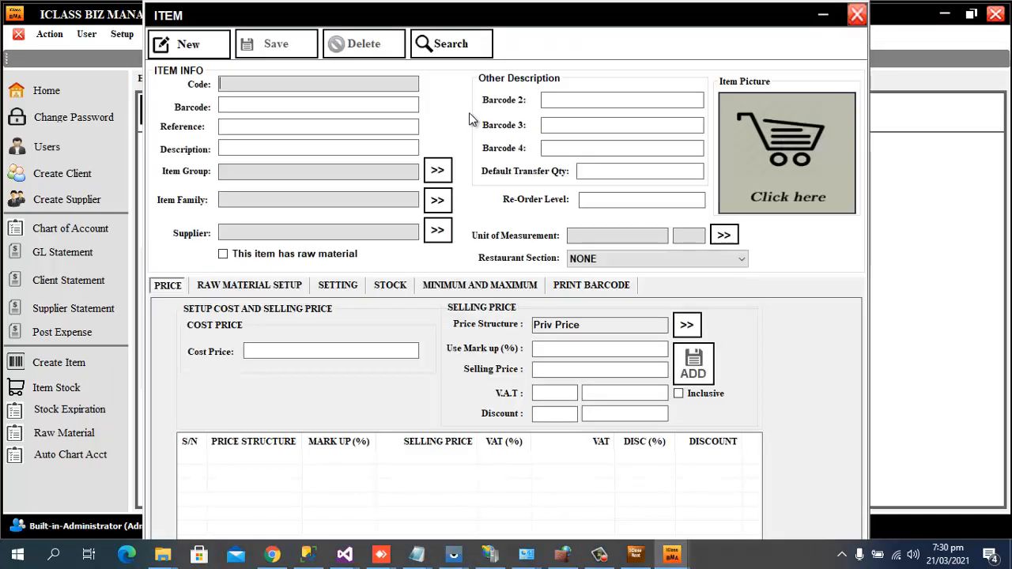
{"action": "left_click", "coordinate": [457, 49]}
{"action": "scroll", "coordinate": [382, 138], "scroll_direction": "down", "scroll_amount": 4}
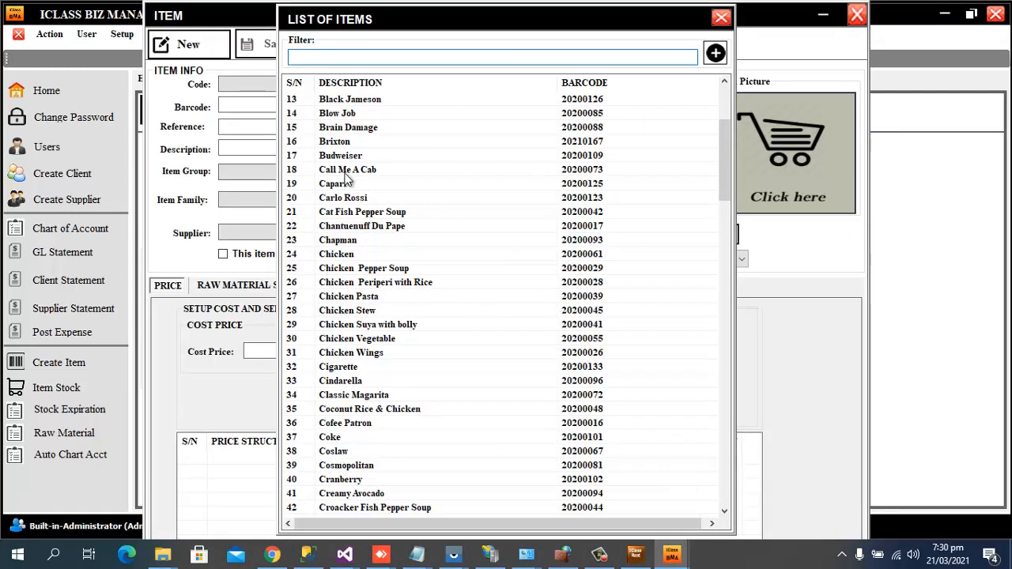
{"action": "type", "text": "ch"}
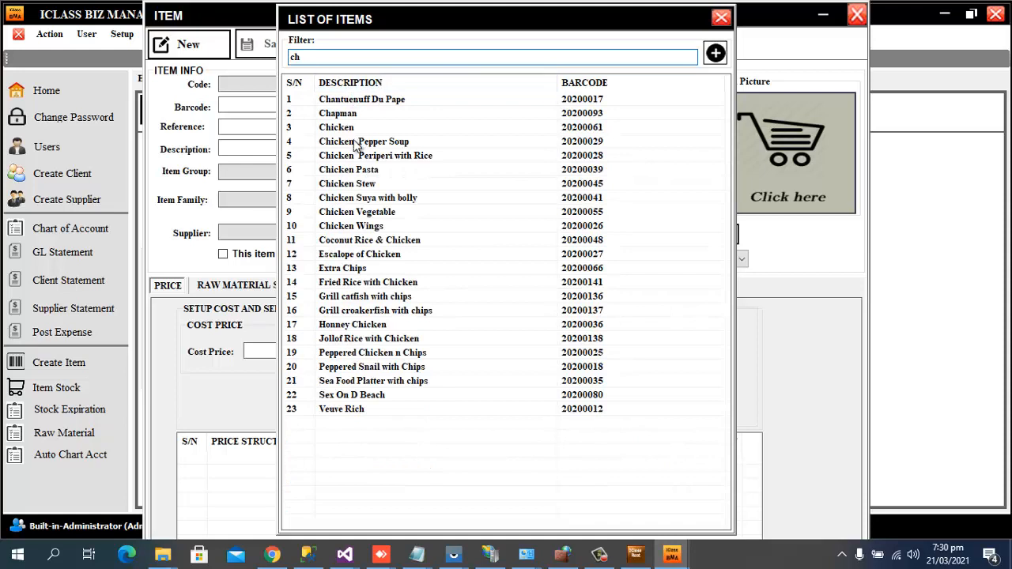
{"action": "left_click", "coordinate": [338, 141]}
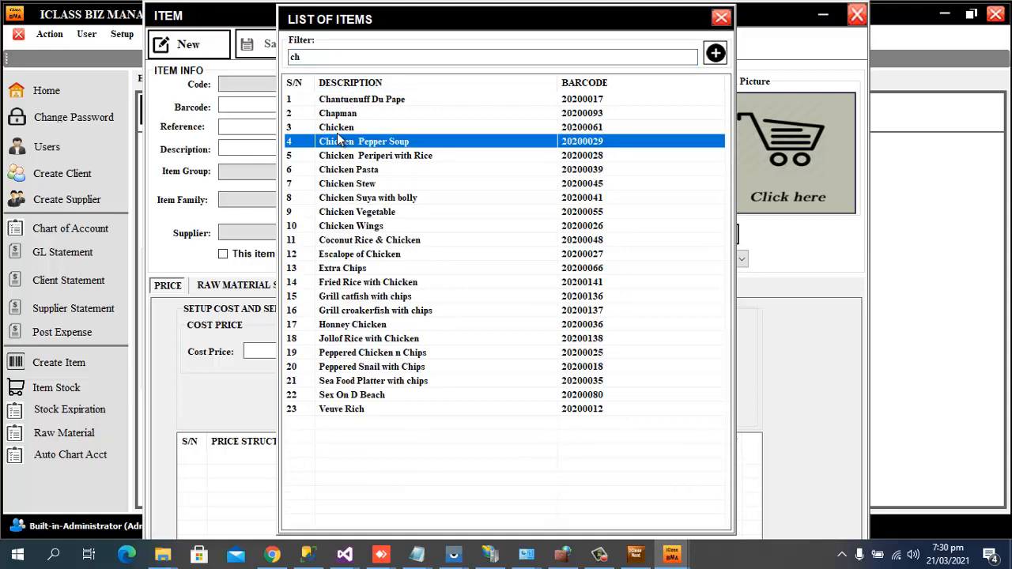
{"action": "double_click", "coordinate": [338, 127]}
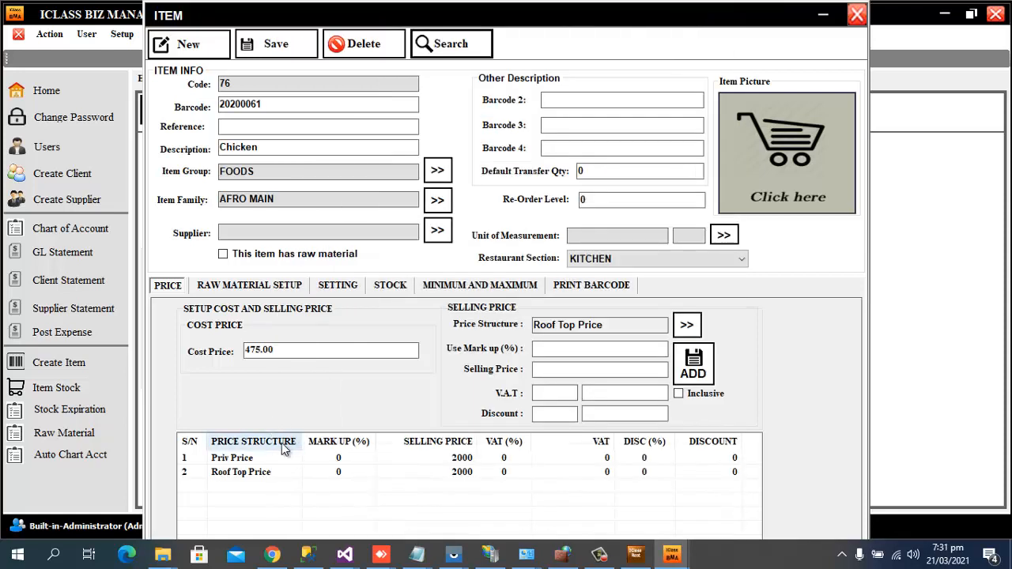
Add MAGGI CHICKEN with quantity 1 as Chicken's raw material.
{"action": "left_click", "coordinate": [267, 287]}
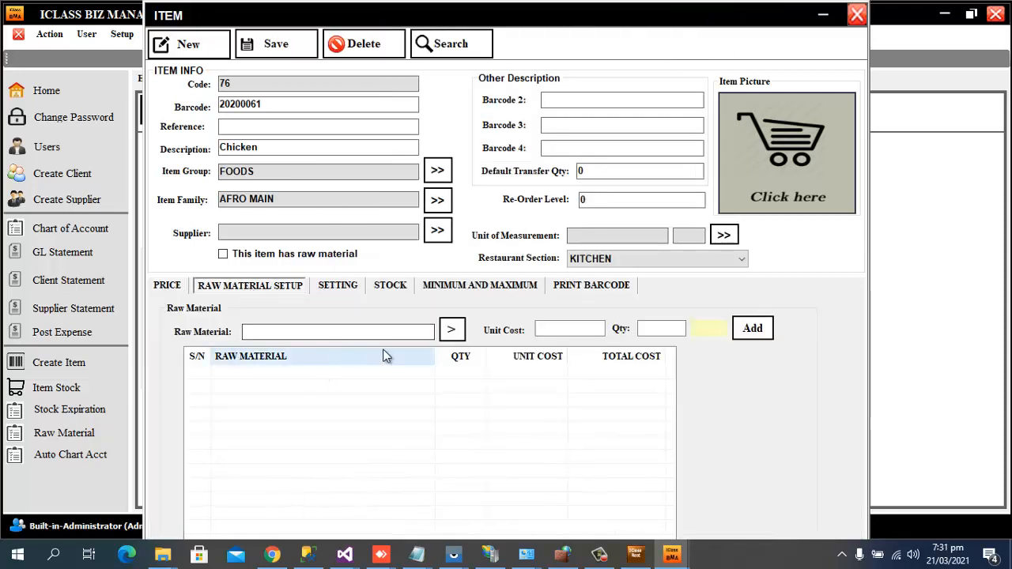
{"action": "left_click", "coordinate": [449, 329]}
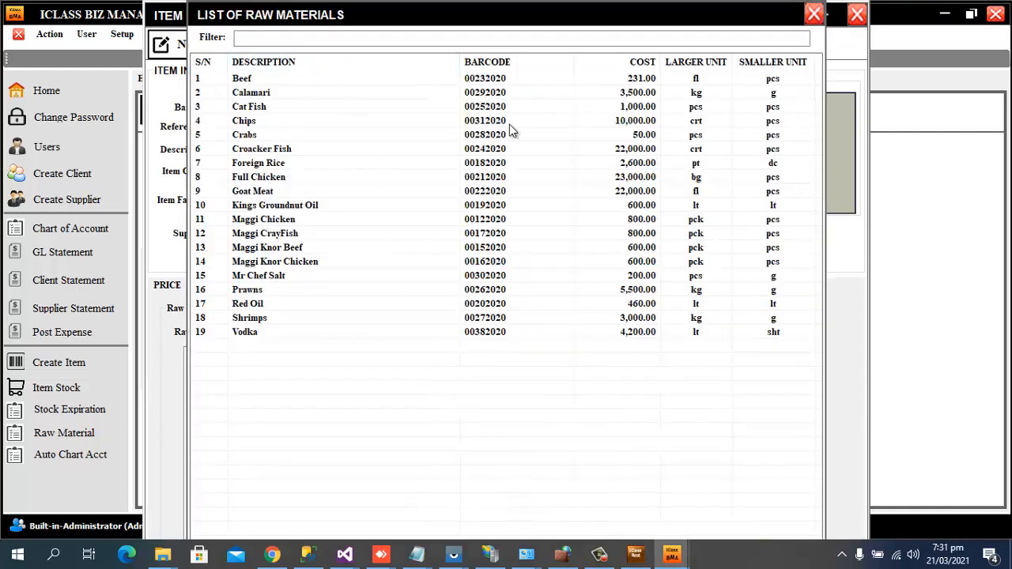
{"action": "double_click", "coordinate": [506, 219]}
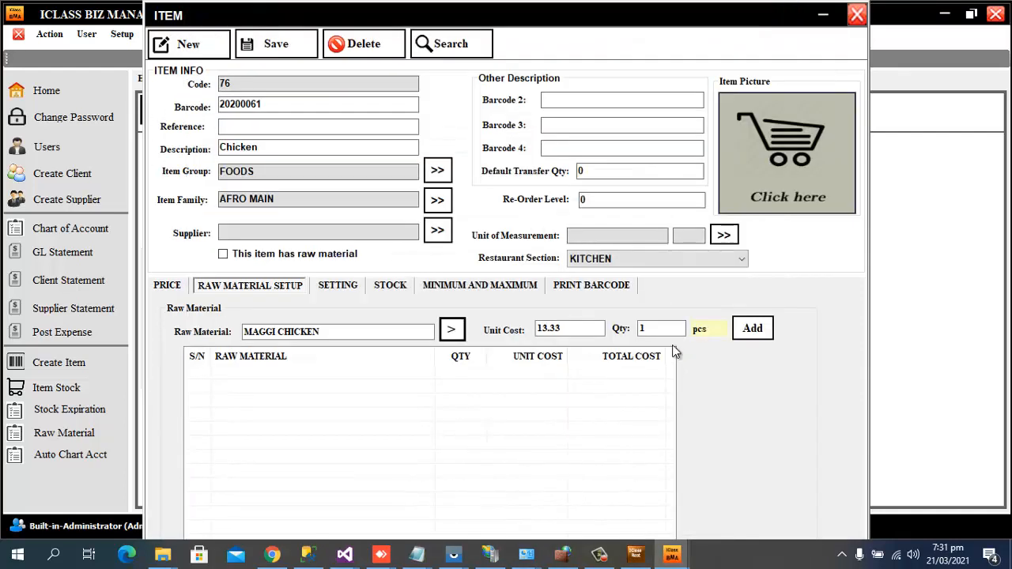
{"action": "left_click_drag", "start_coordinate": [666, 330], "coordinate": [575, 325]}
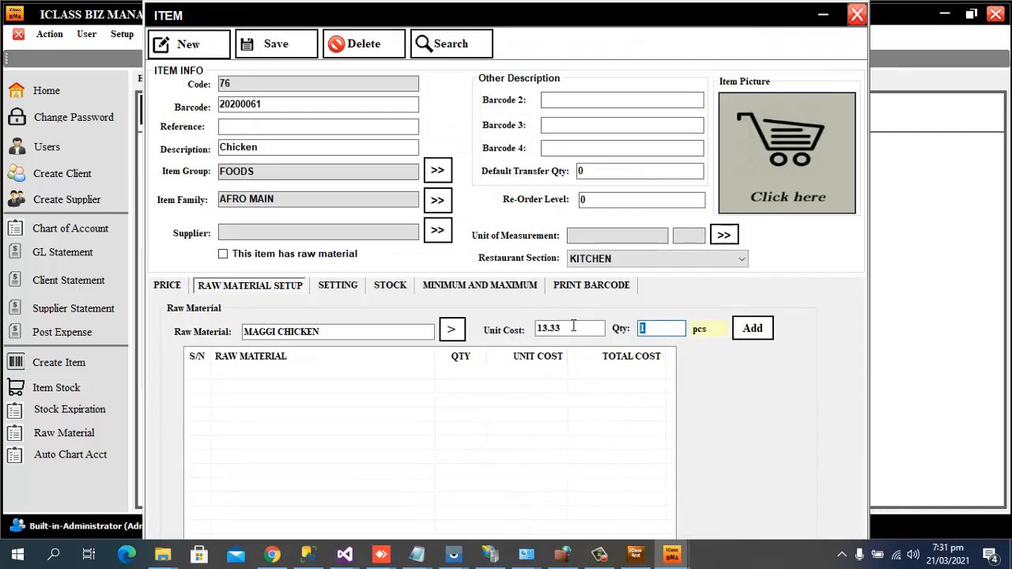
{"action": "left_click", "coordinate": [752, 329]}
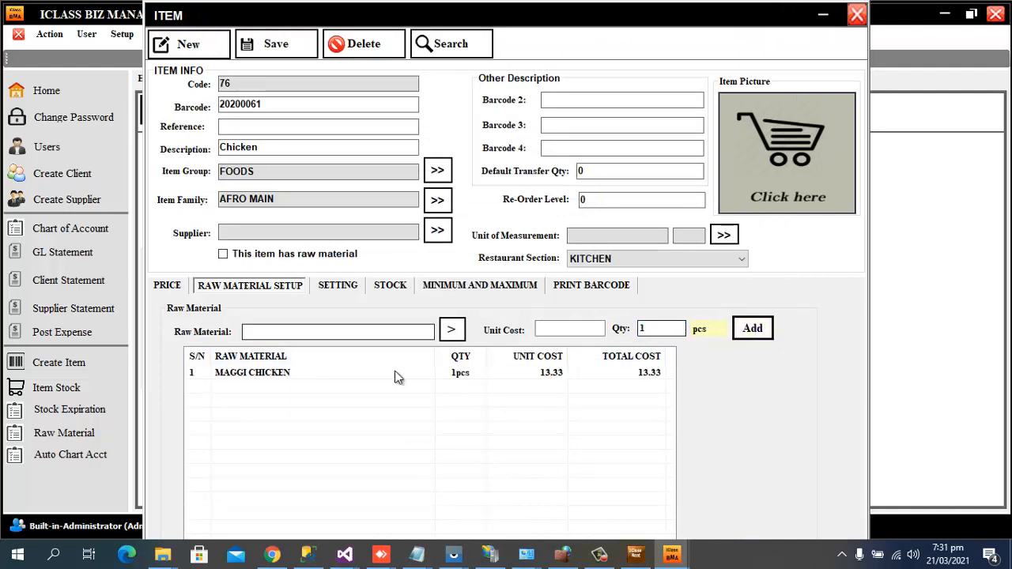
Browse the raw materials list again without adding Goat Meat, then close the Chicken item.
{"action": "left_click", "coordinate": [453, 332]}
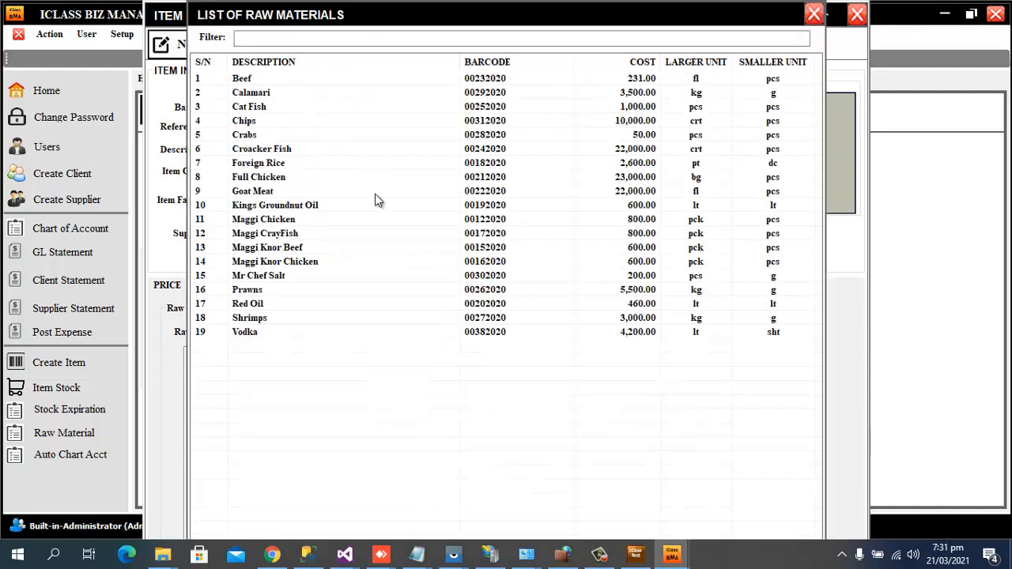
{"action": "left_click", "coordinate": [257, 207]}
{"action": "left_click", "coordinate": [268, 193]}
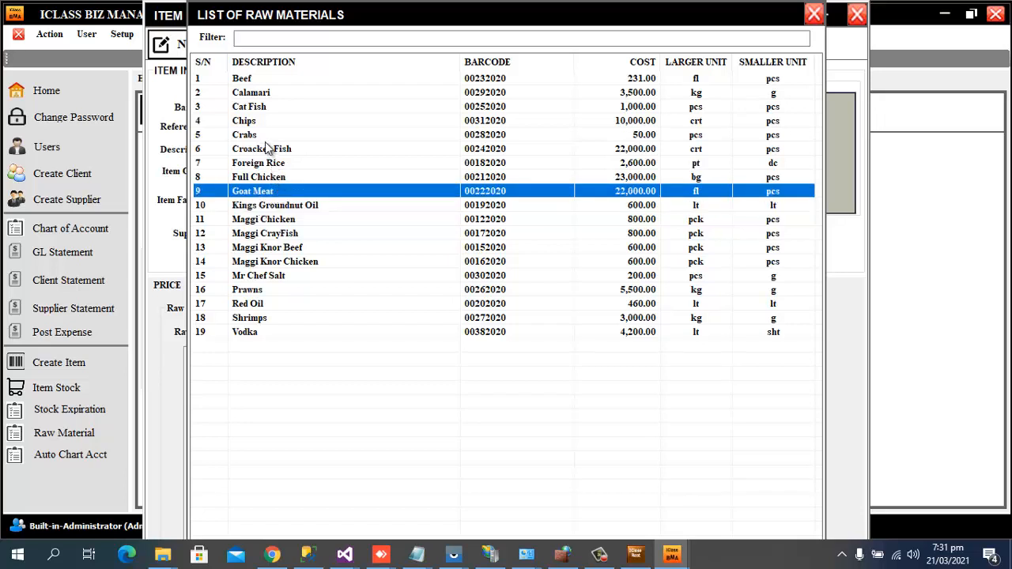
{"action": "left_click", "coordinate": [815, 14]}
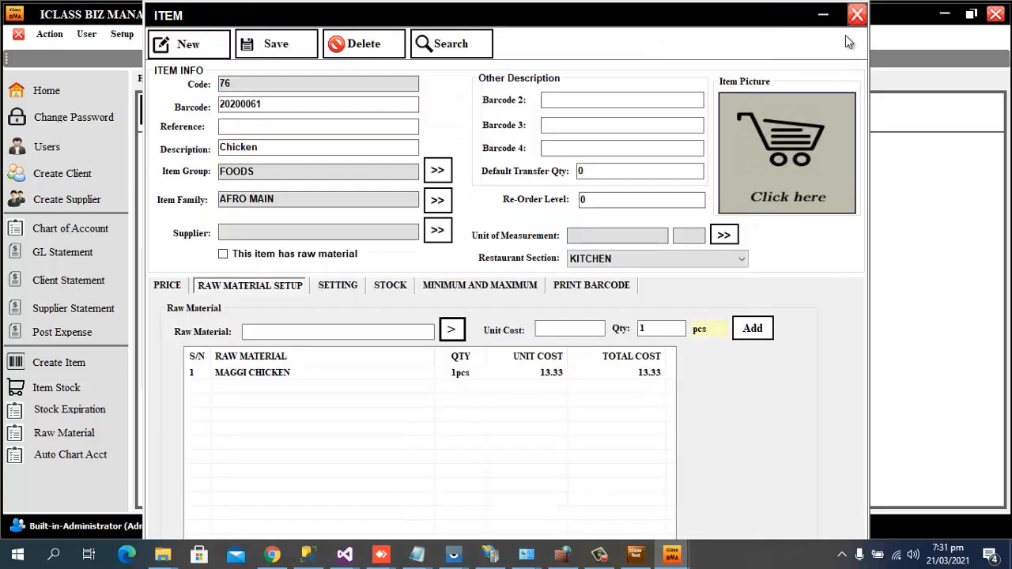
{"action": "left_click", "coordinate": [862, 14]}
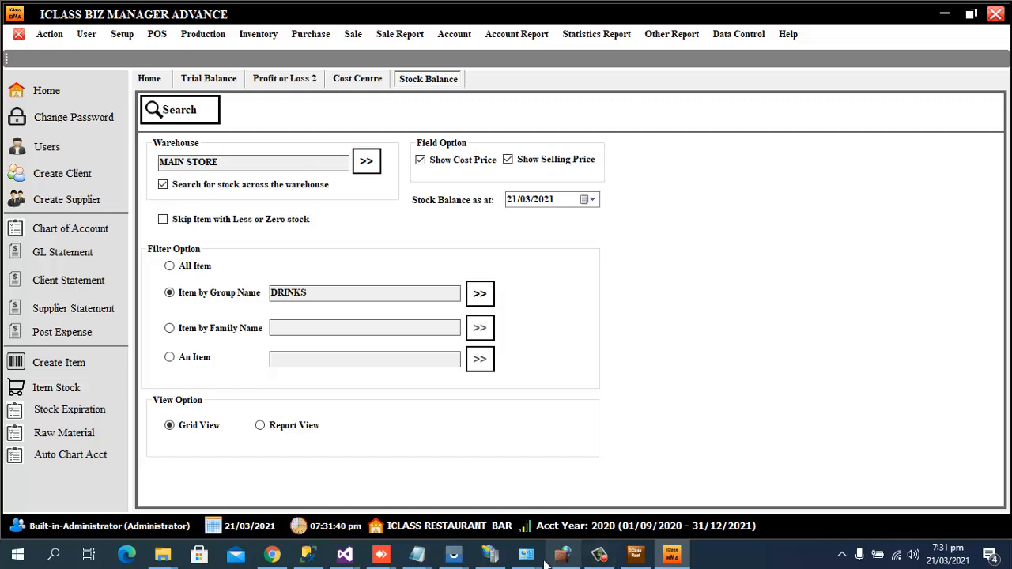
{"action": "mouse_move", "coordinate": [454, 560]}
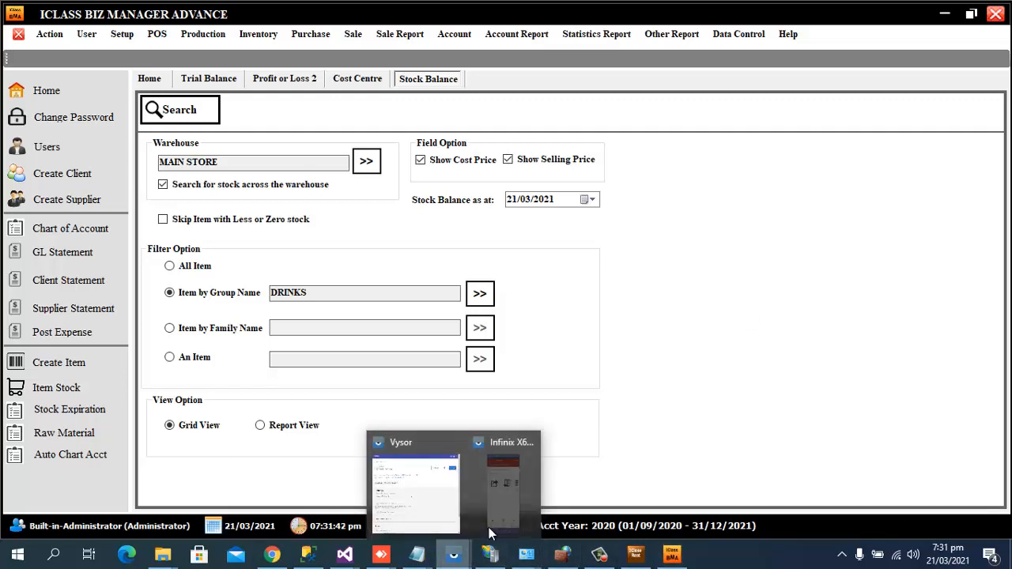
Show the mirrored Infinix phone and bring up the IClass Restaurant POS Table Orders screen.
{"action": "left_click", "coordinate": [501, 484]}
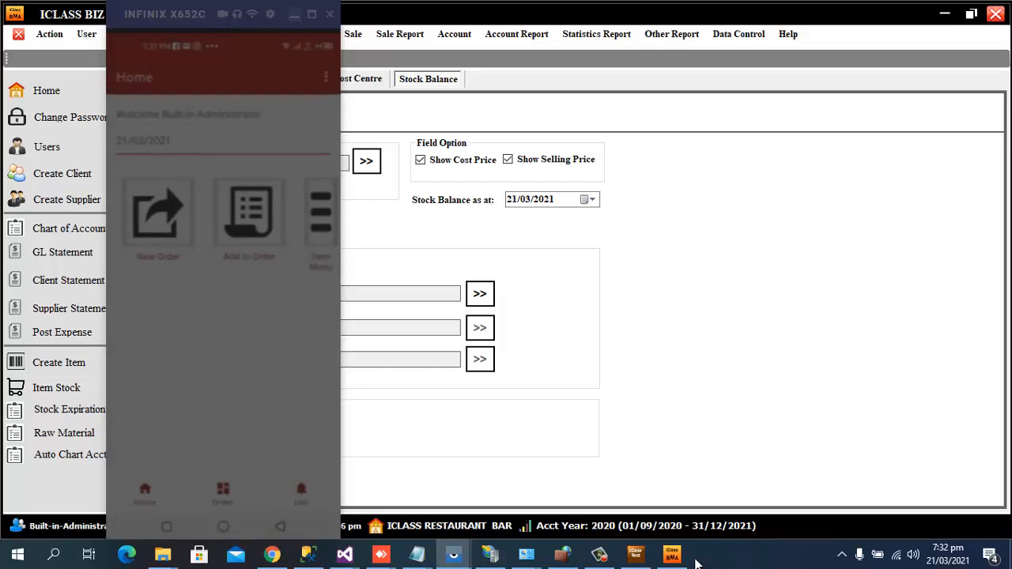
{"action": "left_click", "coordinate": [649, 558]}
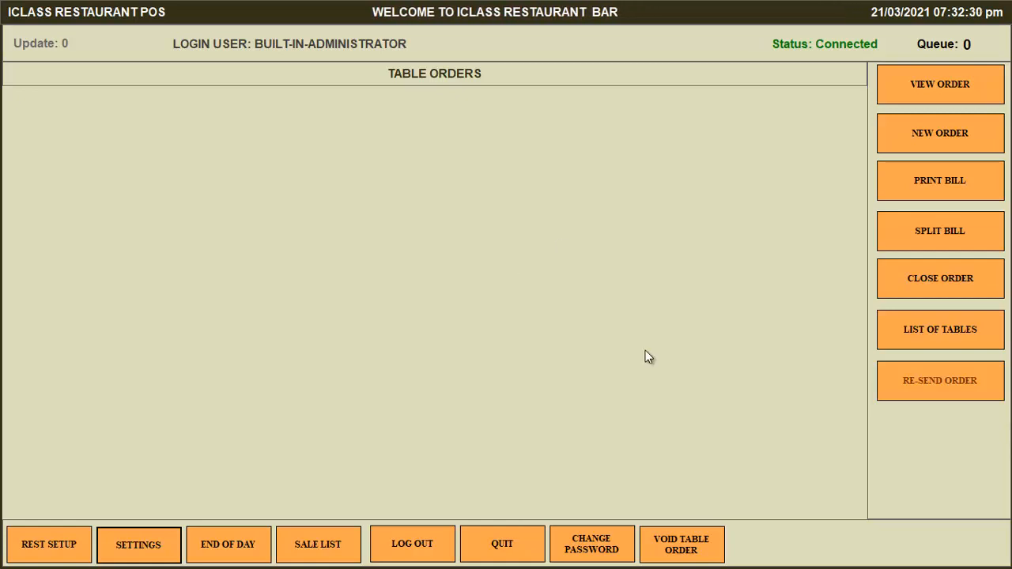
On the mirrored phone, order Chicken Pasta with kitchen remark 'little salt n pepper'.
{"action": "key", "text": "super+d"}
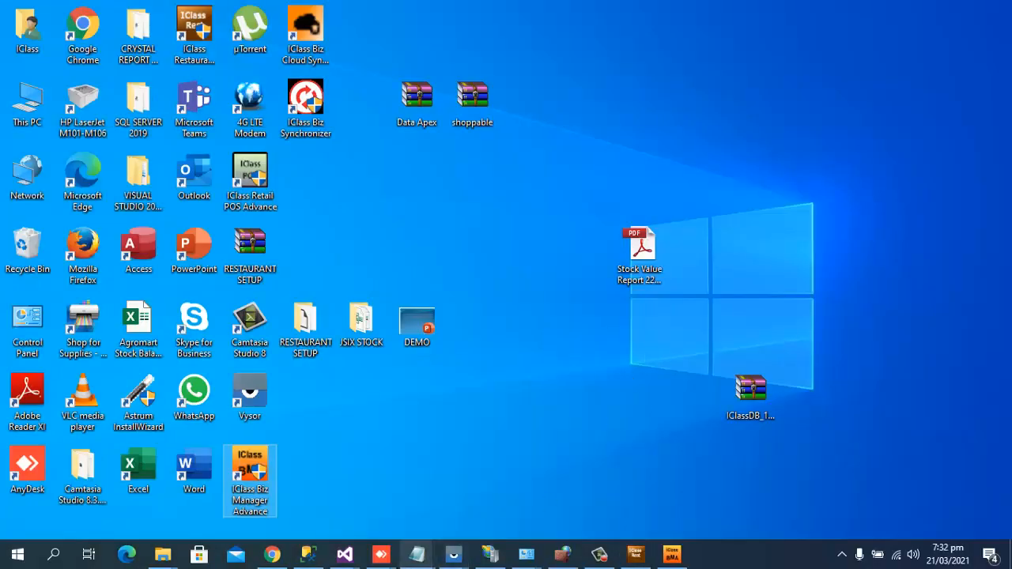
{"action": "mouse_move", "coordinate": [454, 552]}
{"action": "left_click", "coordinate": [490, 501]}
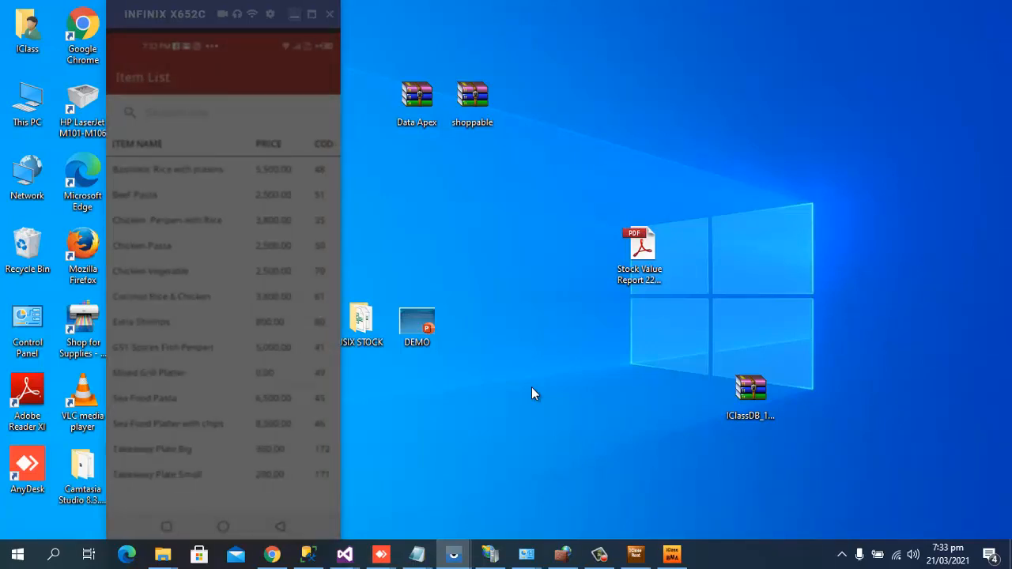
{"action": "left_click", "coordinate": [189, 250]}
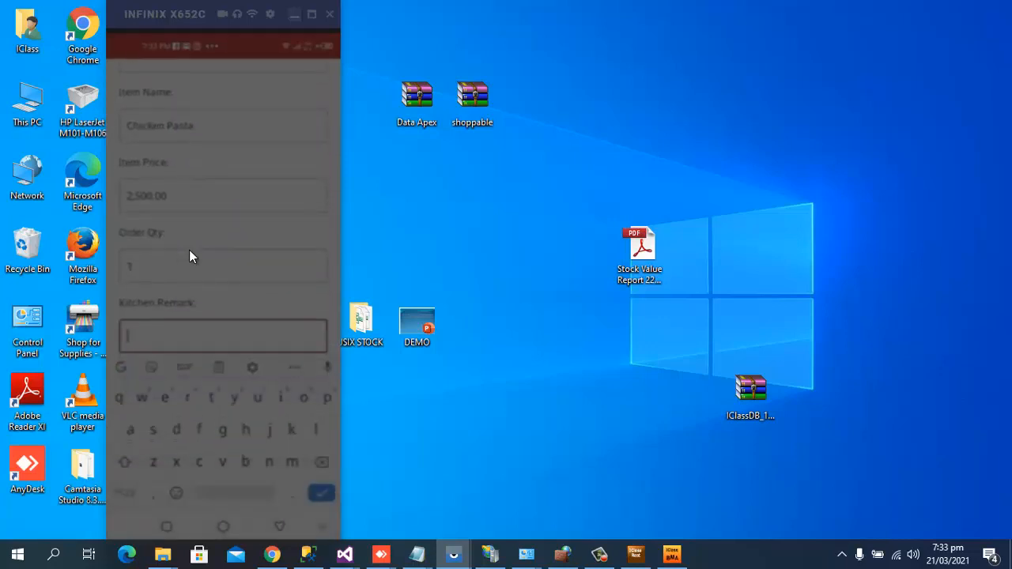
{"action": "type", "text": "little "}
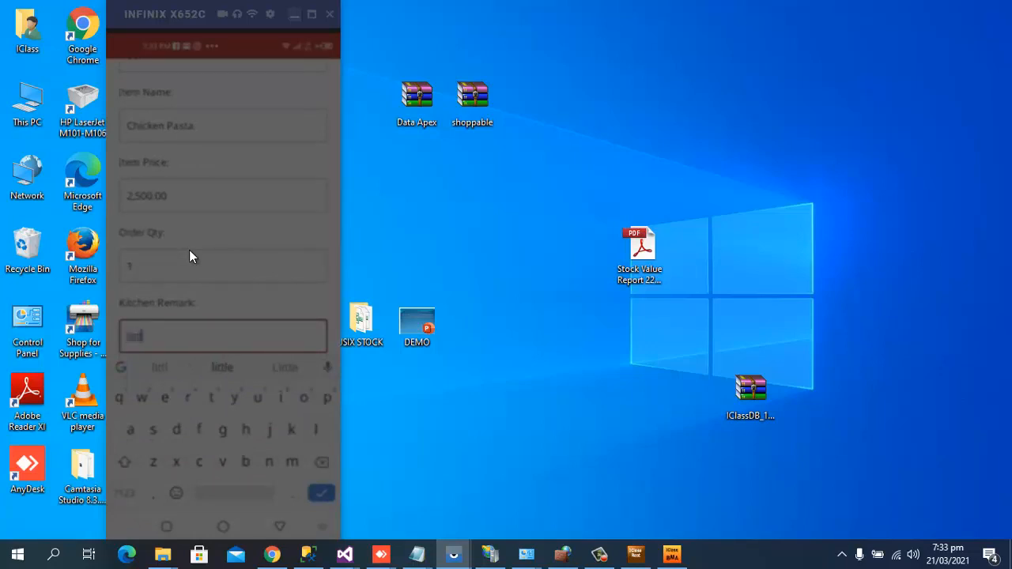
{"action": "type", "text": "salt n pepper"}
{"action": "key", "text": "Return"}
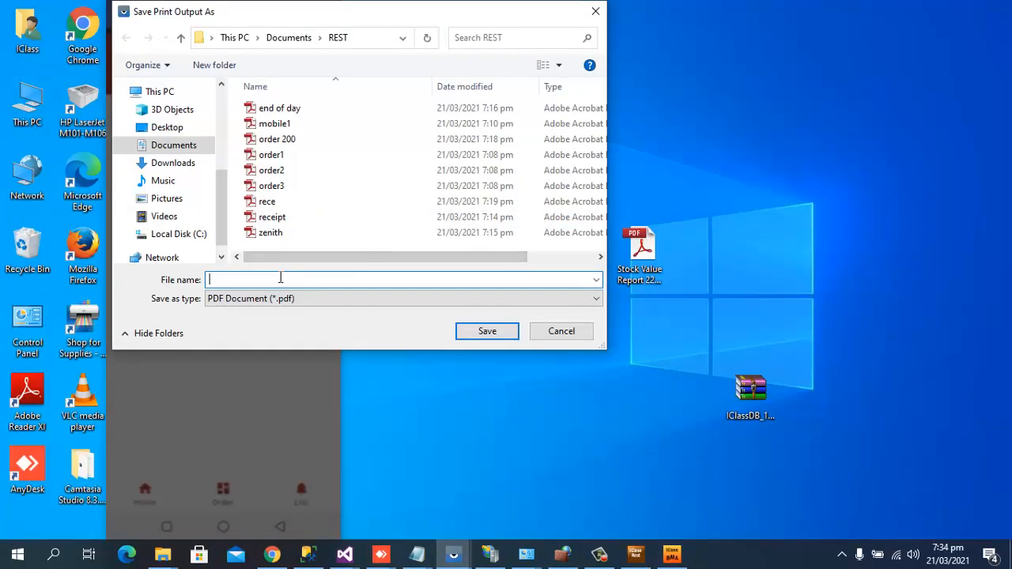
Save the order tickets as PDFs 'mobile 111' and 'mobile 112' in the REST folder.
{"action": "left_click_drag", "start_coordinate": [222, 12], "coordinate": [324, 94]}
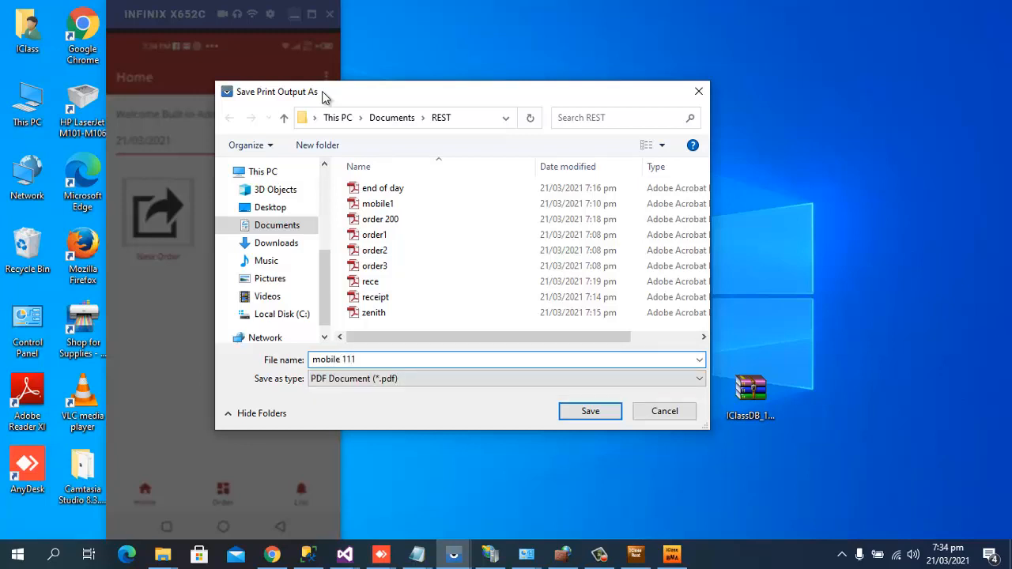
{"action": "left_click", "coordinate": [592, 410]}
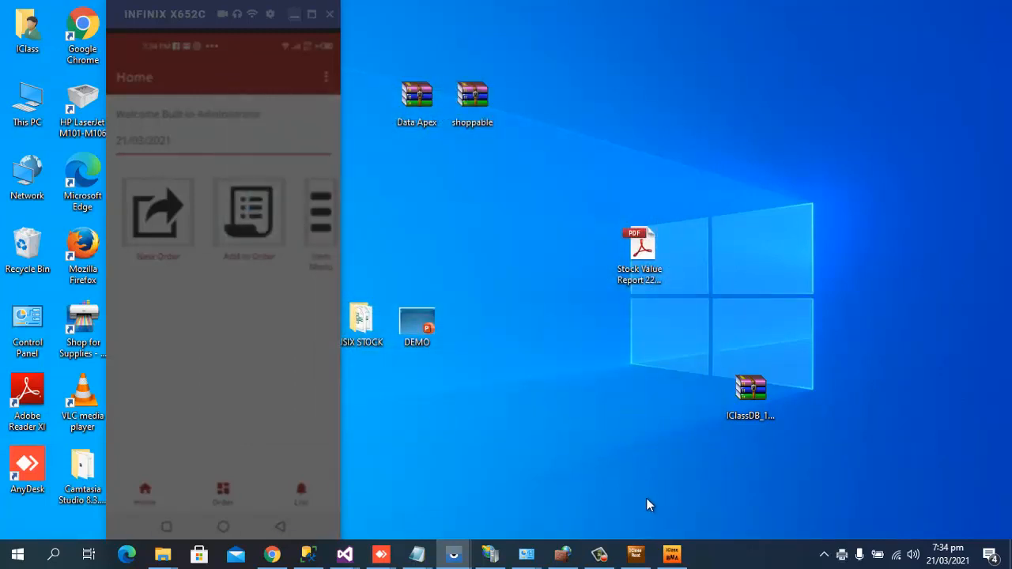
{"action": "left_click", "coordinate": [672, 553]}
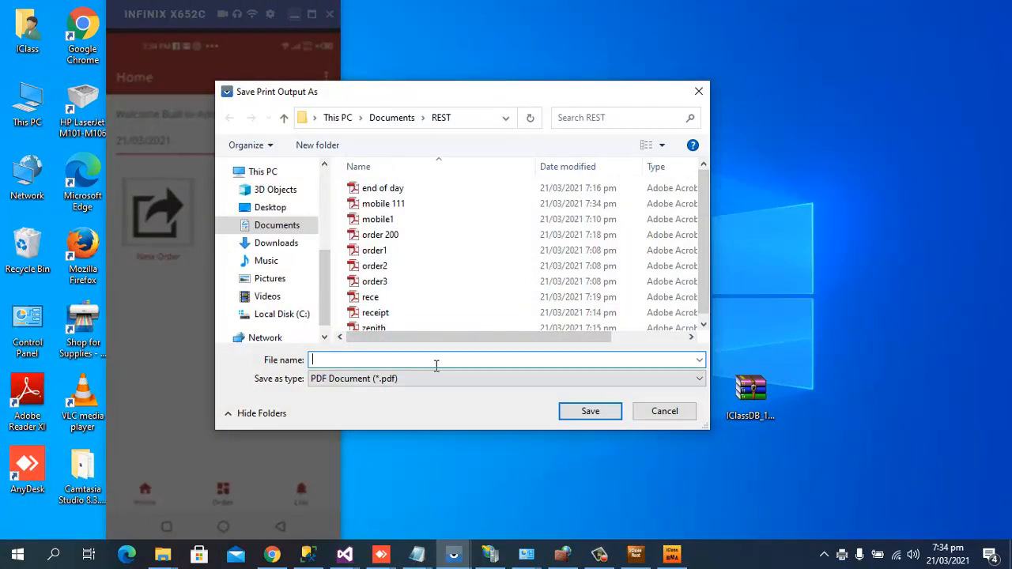
{"action": "type", "text": "orde"}
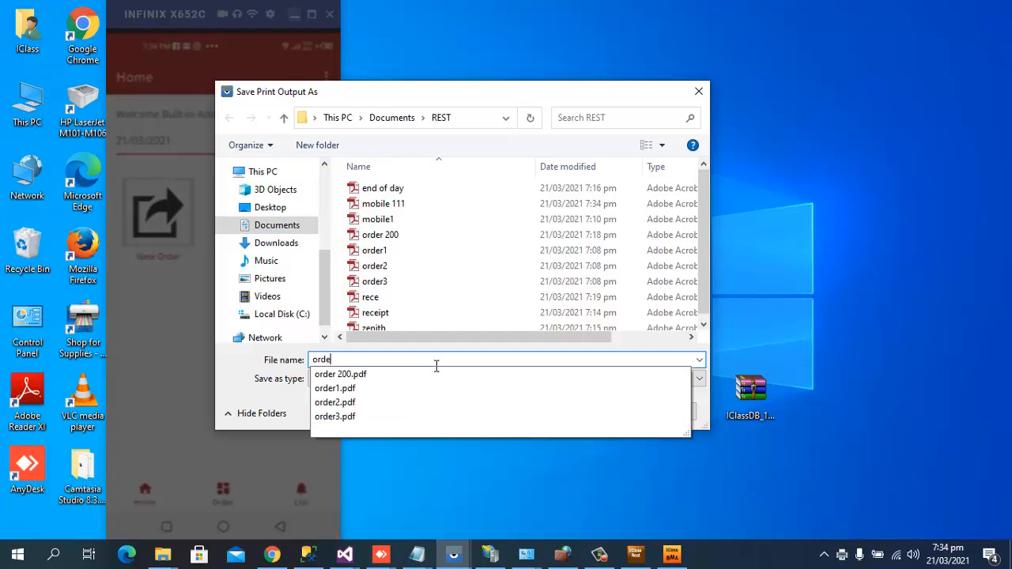
{"action": "type", "text": "r"}
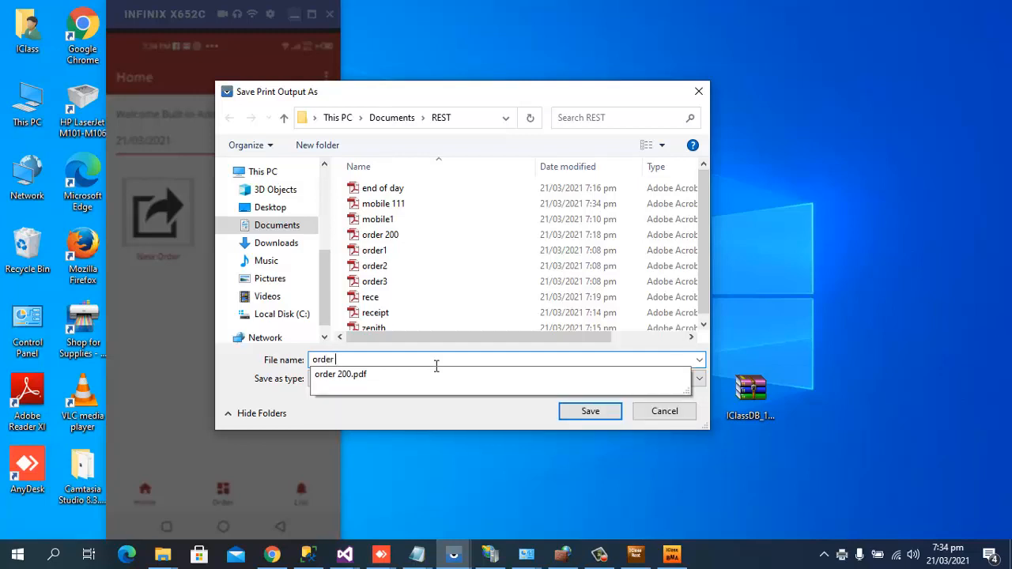
{"action": "key", "text": "BackSpace"}
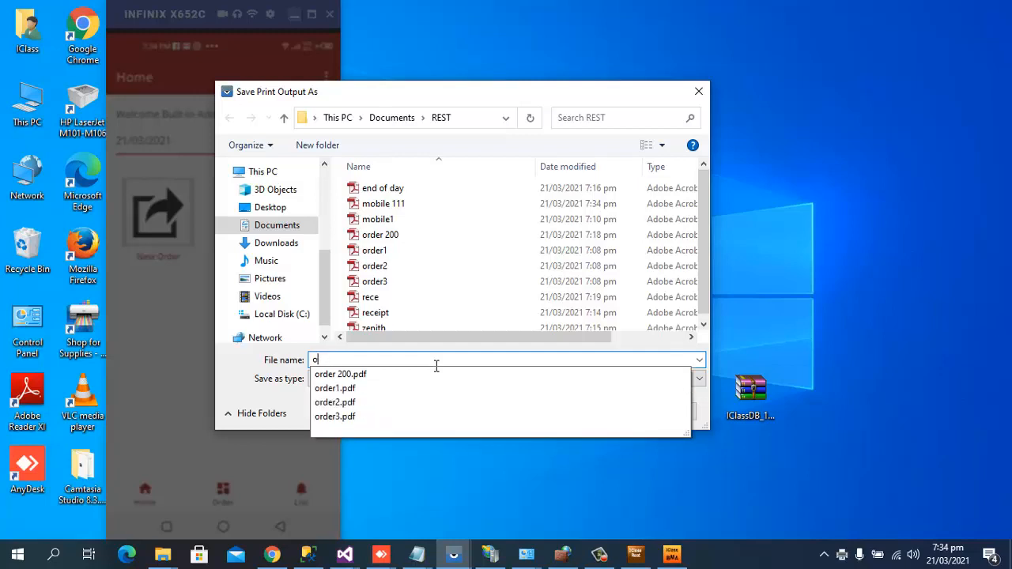
{"action": "key", "text": "BackSpace"}
{"action": "type", "text": "mob"}
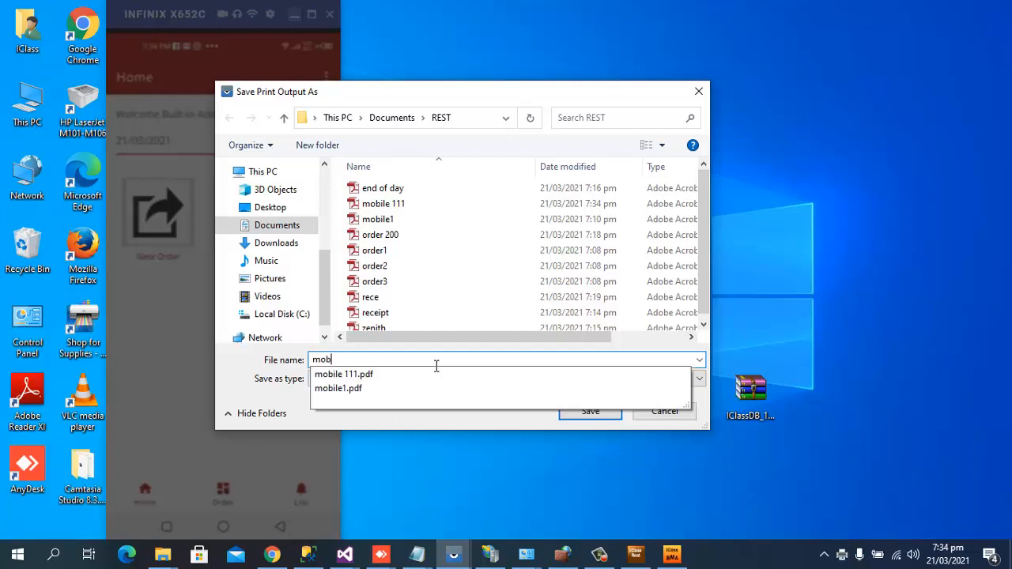
{"action": "type", "text": "ile "}
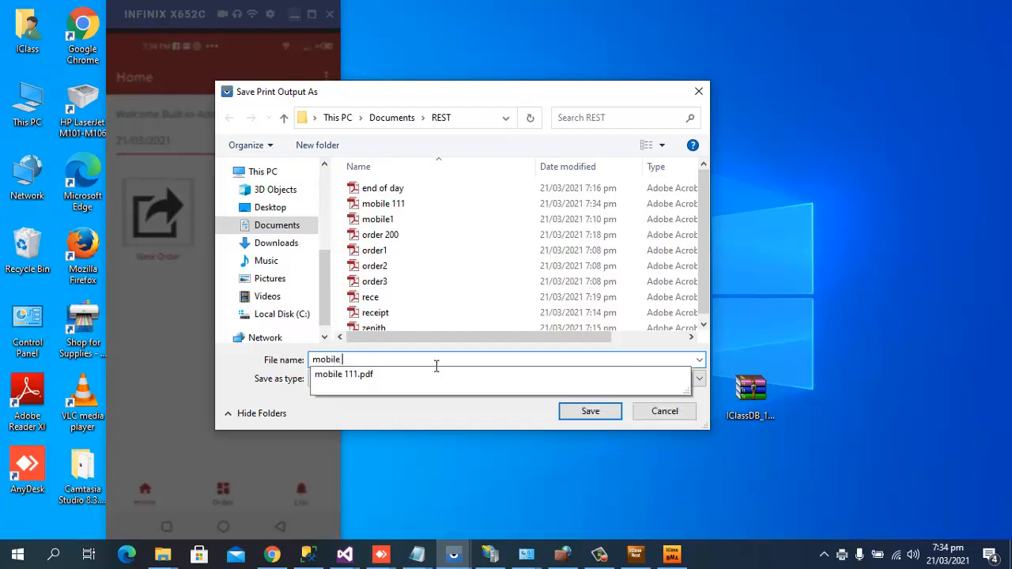
{"action": "type", "text": "112"}
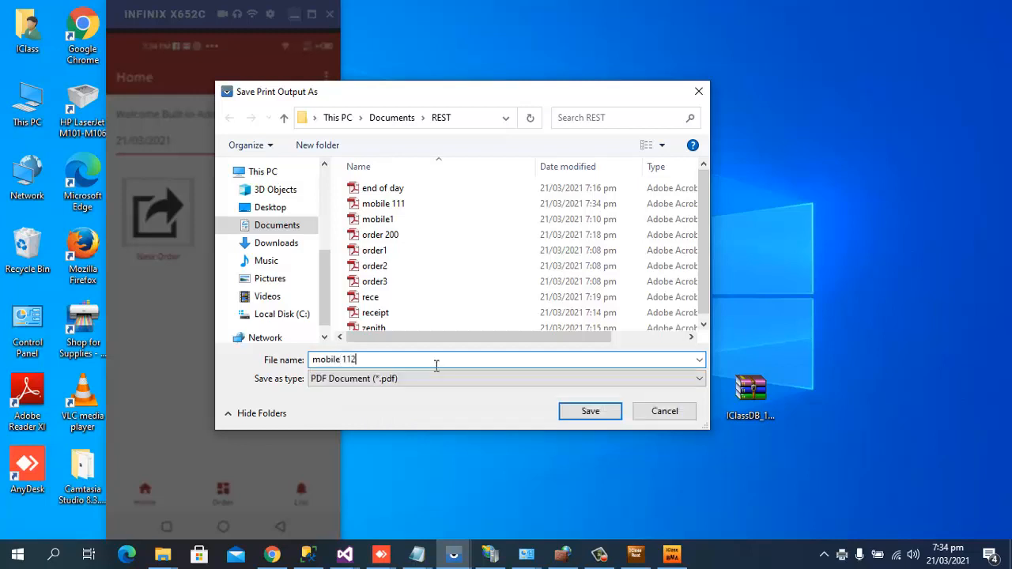
{"action": "left_click", "coordinate": [602, 414]}
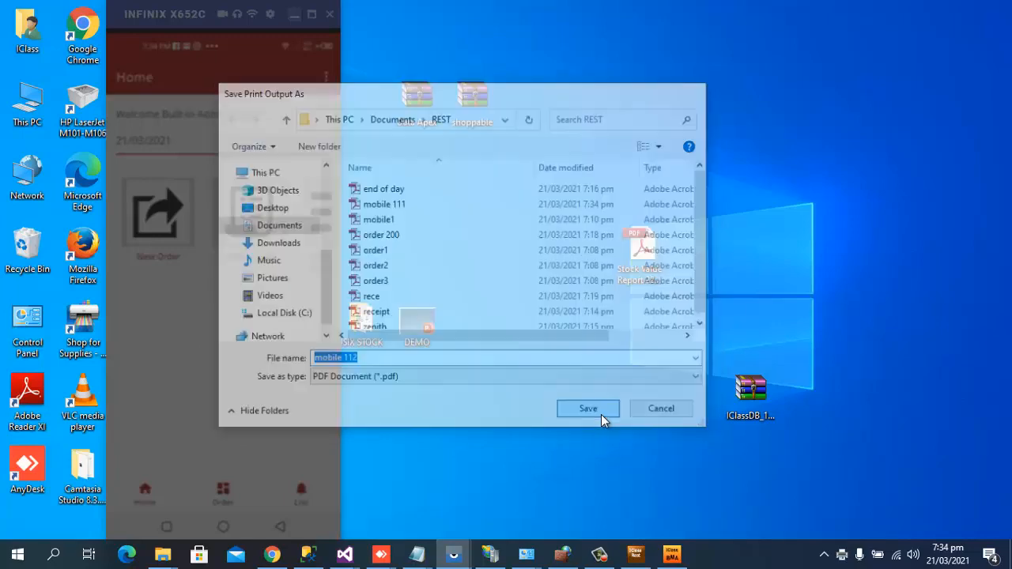
{"action": "left_click", "coordinate": [672, 554]}
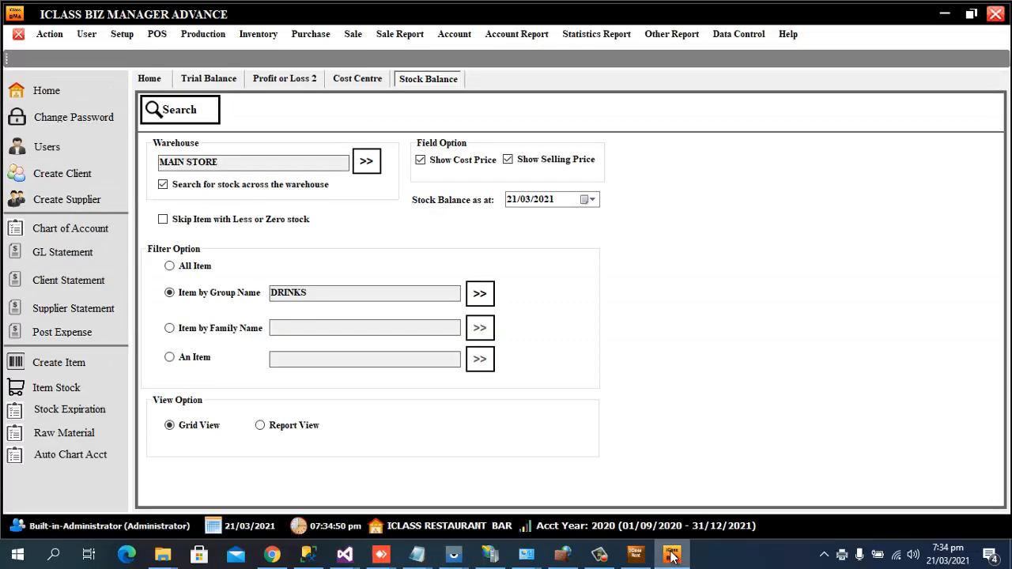
Confirm table 300's order SOR-10006 shows 72,500.00 in the POS, then return to the desktop.
{"action": "left_click", "coordinate": [635, 555]}
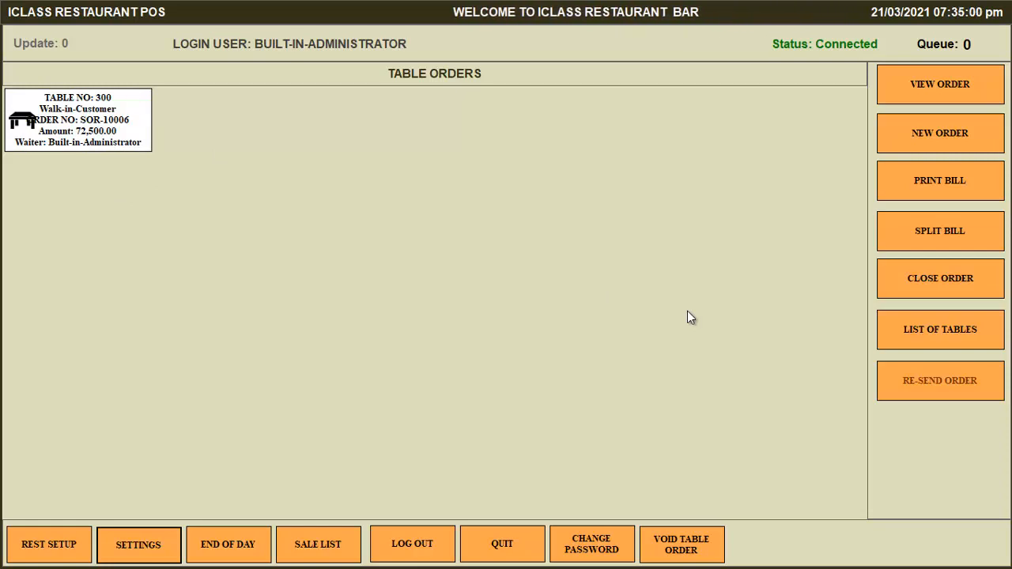
{"action": "key", "text": "super+d"}
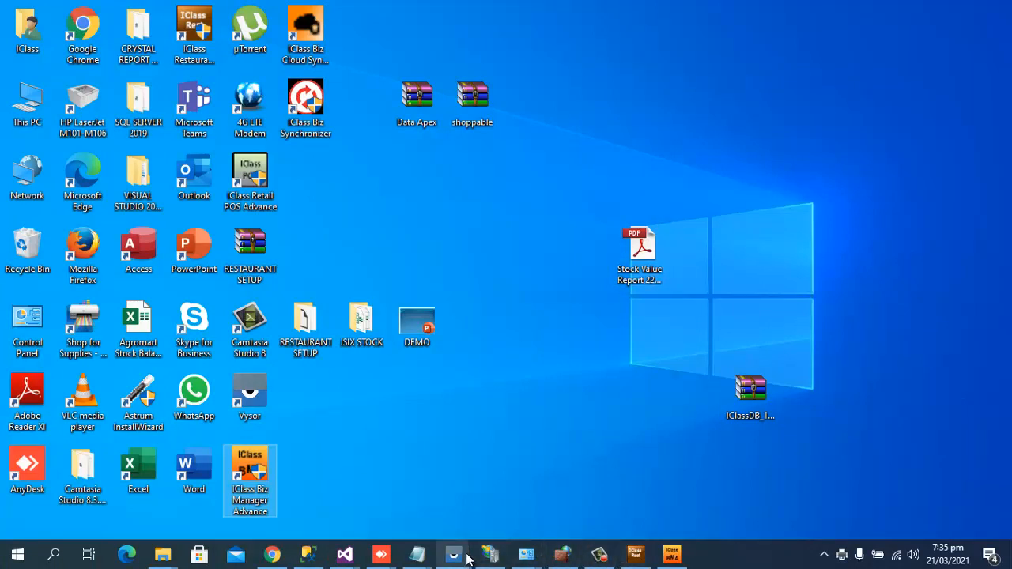
From the Vysor phone mirror, send another order and save its ticket as 'mobile 113' PDF.
{"action": "mouse_move", "coordinate": [468, 560]}
{"action": "left_click", "coordinate": [498, 498]}
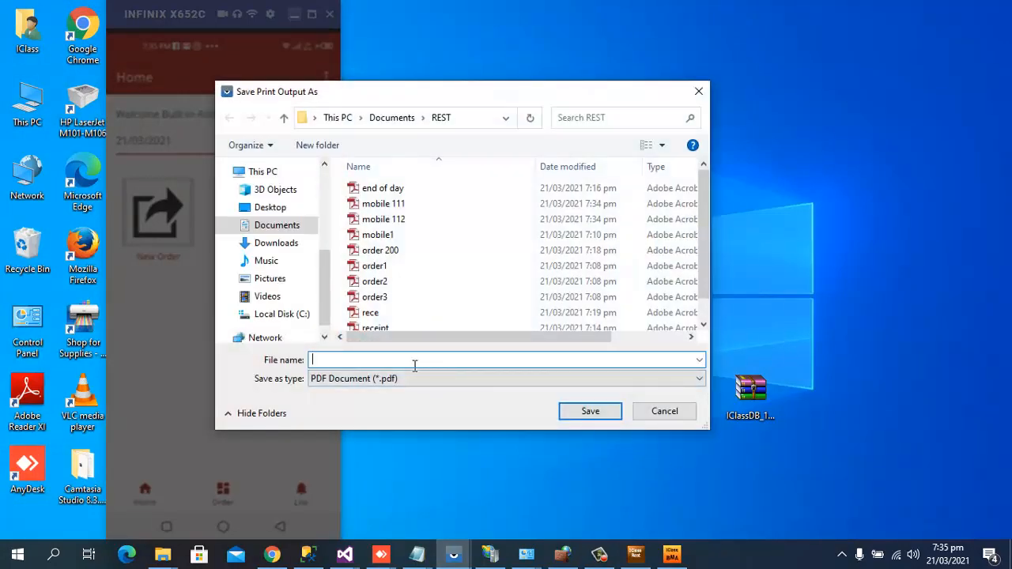
{"action": "type", "text": "mob"}
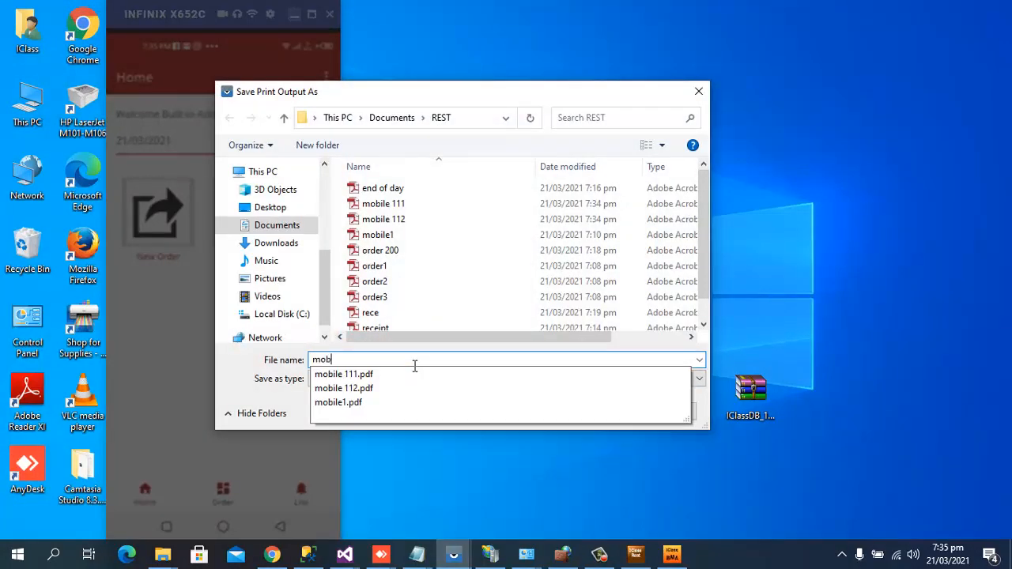
{"action": "type", "text": "ile "}
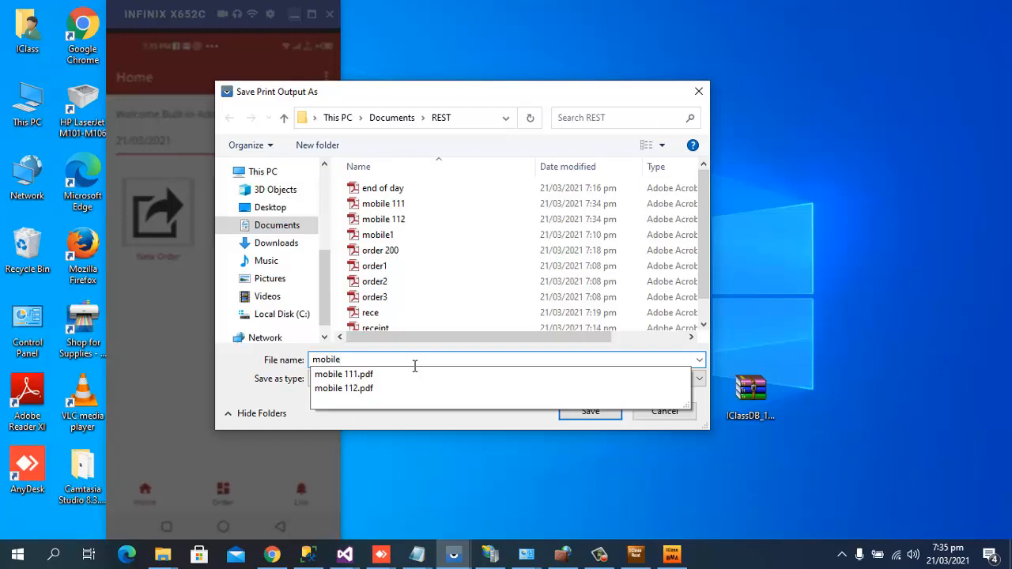
{"action": "type", "text": "113"}
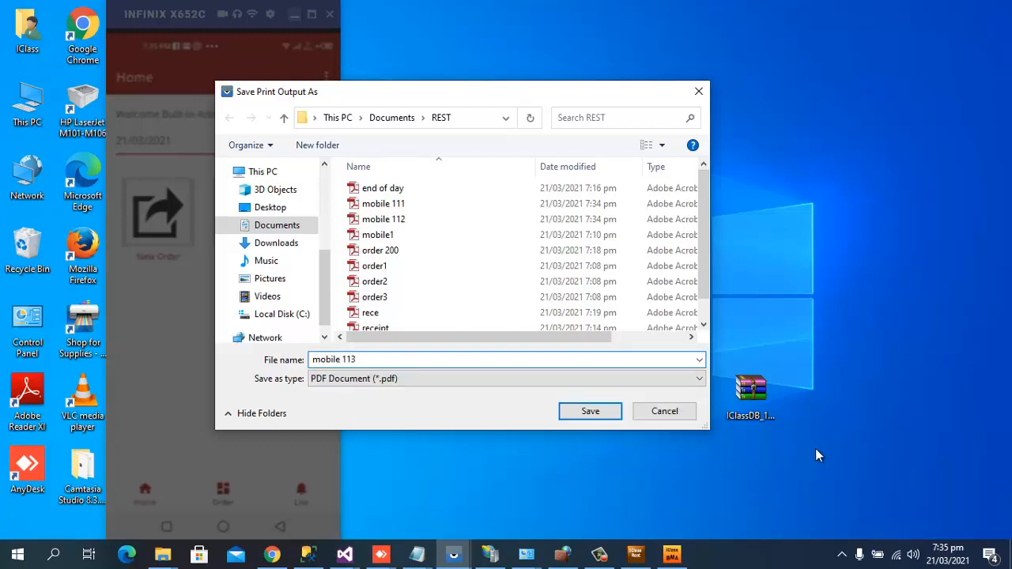
{"action": "left_click", "coordinate": [590, 412]}
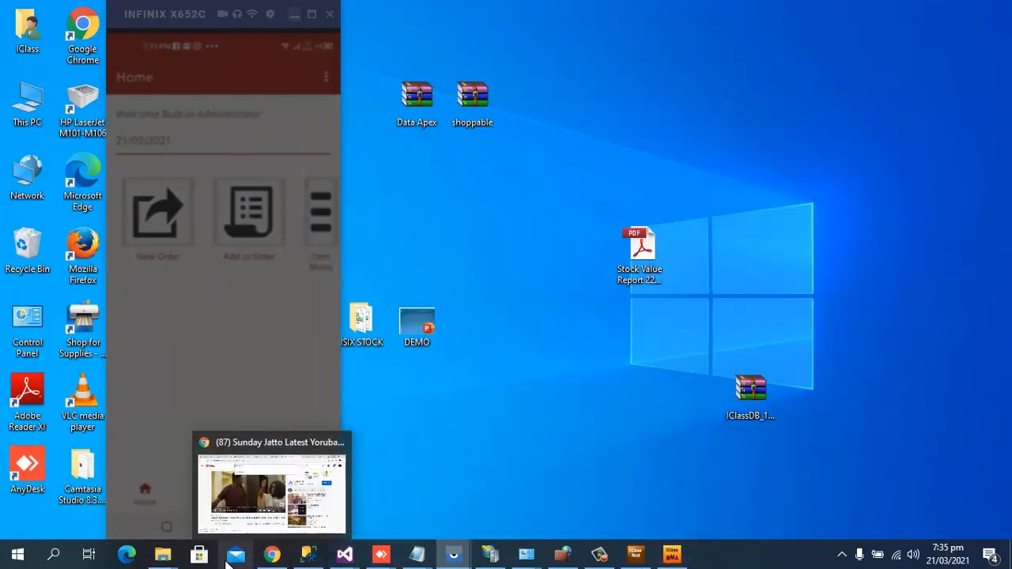
Cancel the extra Save dialog that appeared for the same ticket.
{"action": "left_click", "coordinate": [170, 560]}
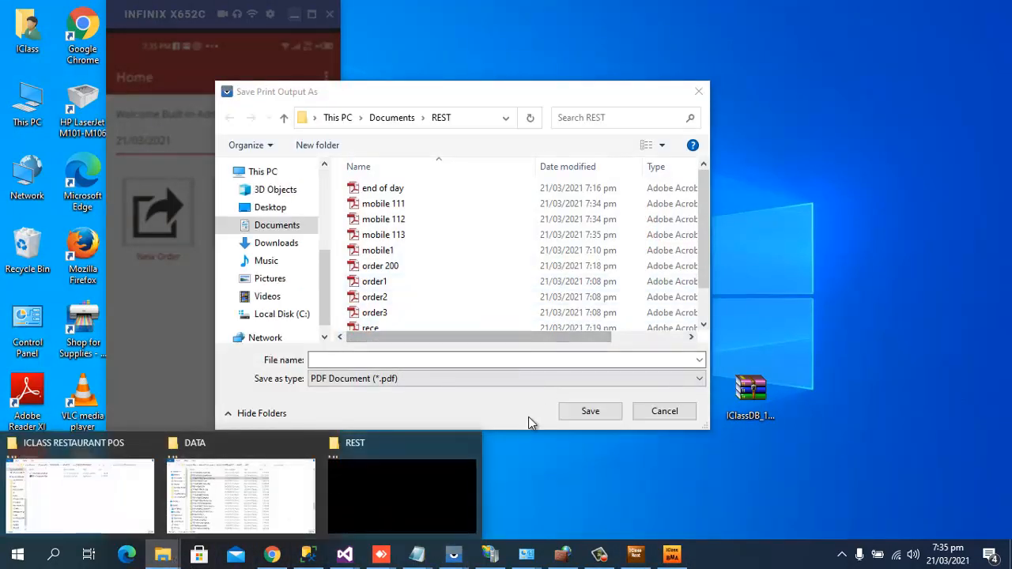
{"action": "left_click", "coordinate": [532, 362]}
{"action": "left_click", "coordinate": [665, 411]}
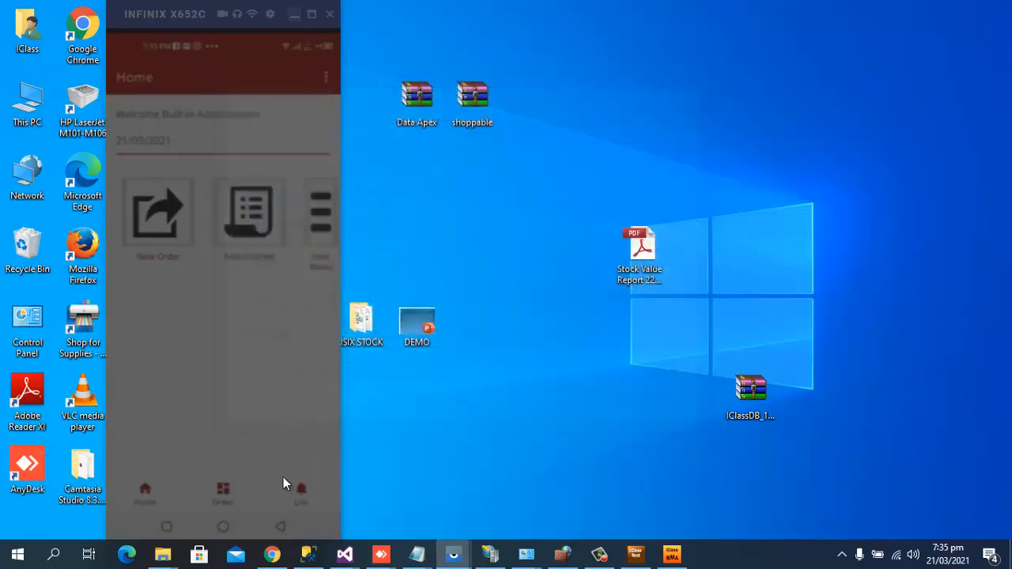
In the REST folder, open and close the mobile 111 bar ticket in Adobe Reader.
{"action": "left_click", "coordinate": [168, 560]}
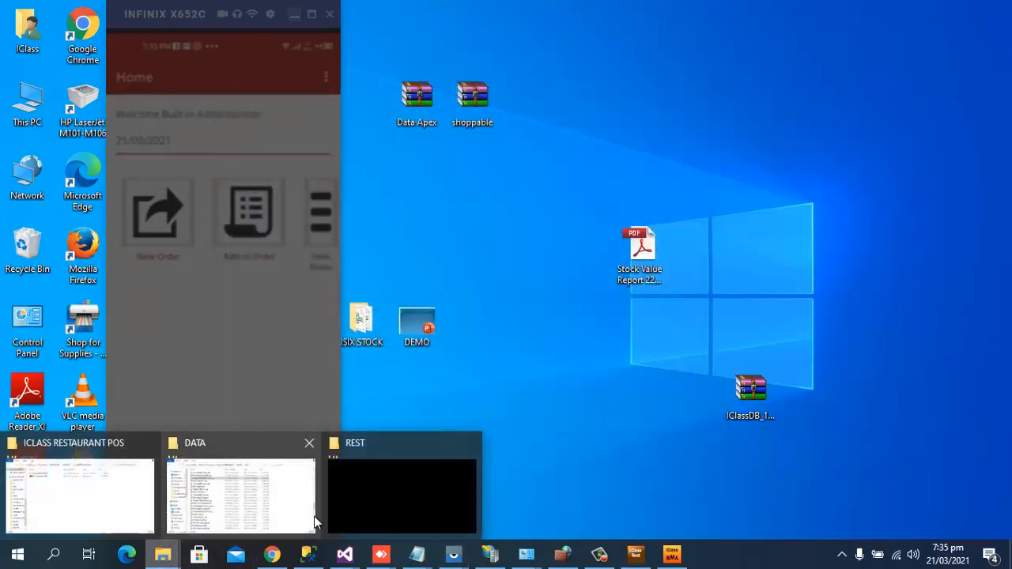
{"action": "left_click", "coordinate": [268, 505]}
{"action": "mouse_move", "coordinate": [163, 554]}
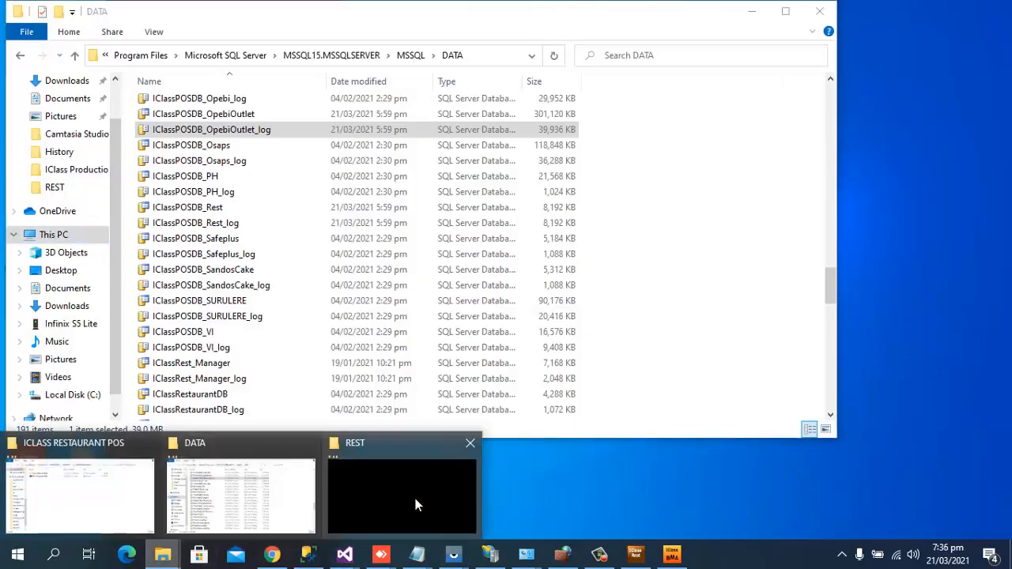
{"action": "left_click", "coordinate": [402, 498]}
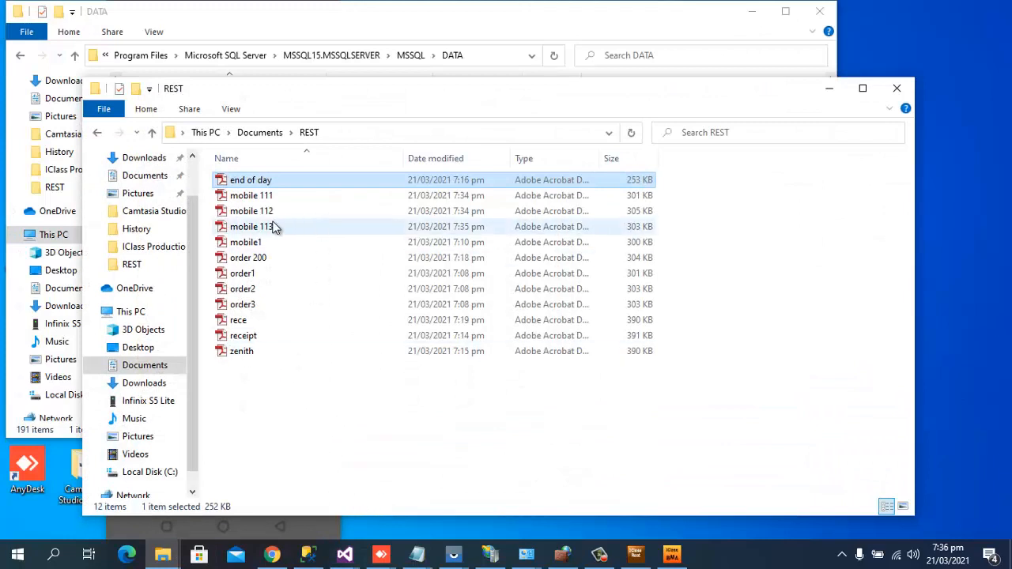
{"action": "left_click", "coordinate": [275, 196]}
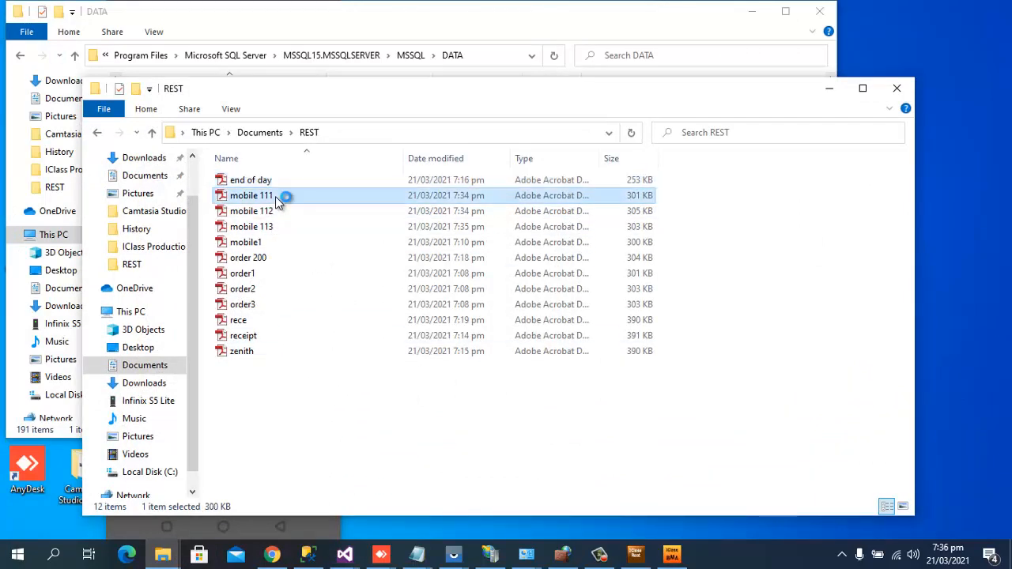
{"action": "double_click", "coordinate": [275, 196]}
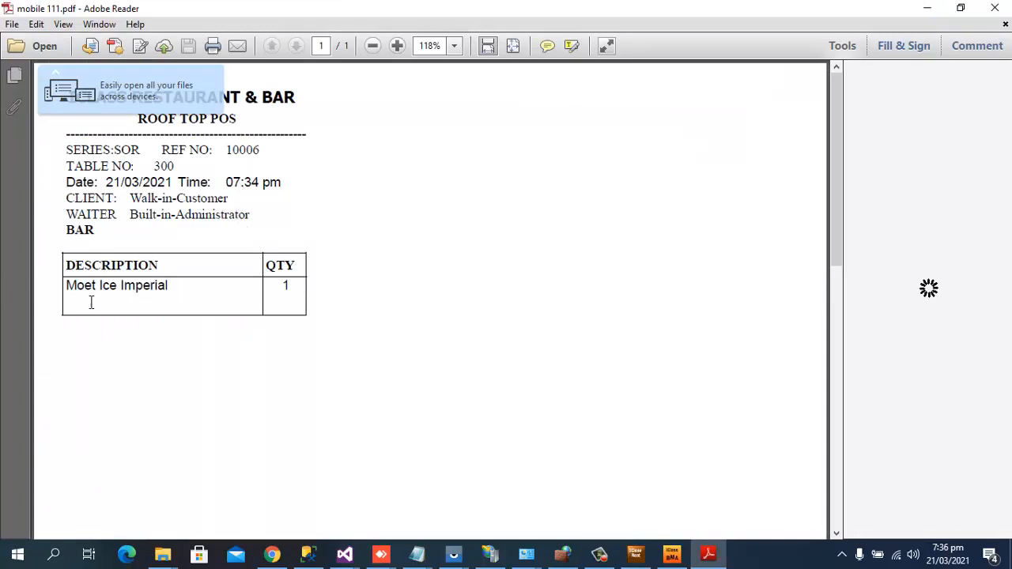
{"action": "left_click", "coordinate": [995, 8]}
Check the mobile 112 kitchen and mobile 113 bar tickets, then switch back to Biz Manager.
{"action": "double_click", "coordinate": [257, 211]}
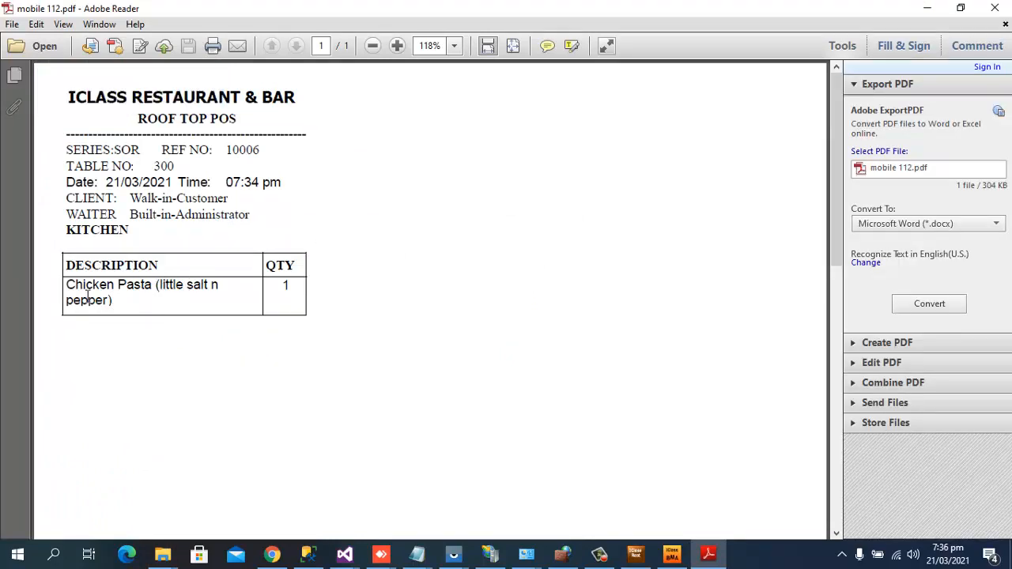
{"action": "left_click", "coordinate": [995, 8]}
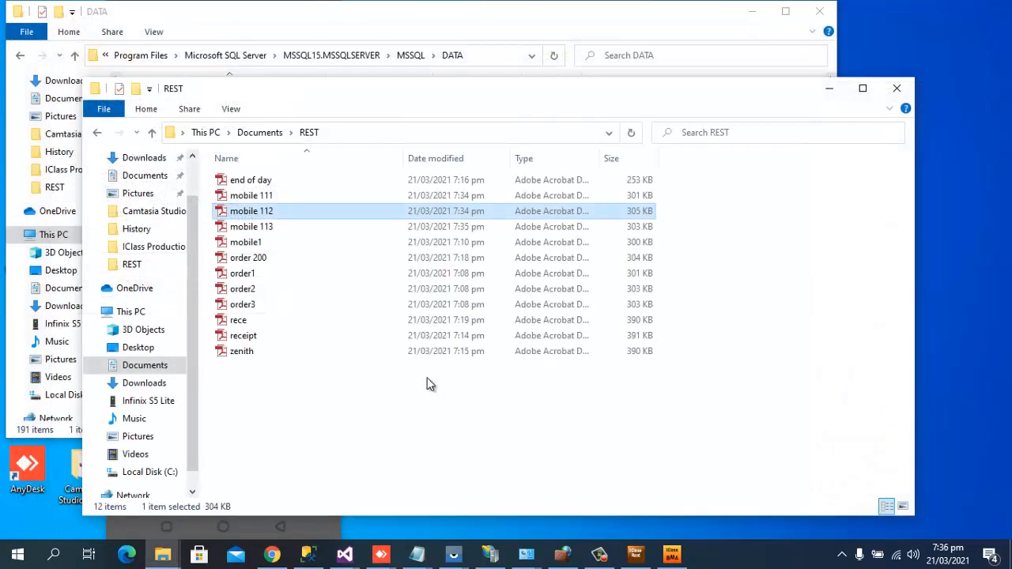
{"action": "double_click", "coordinate": [264, 227]}
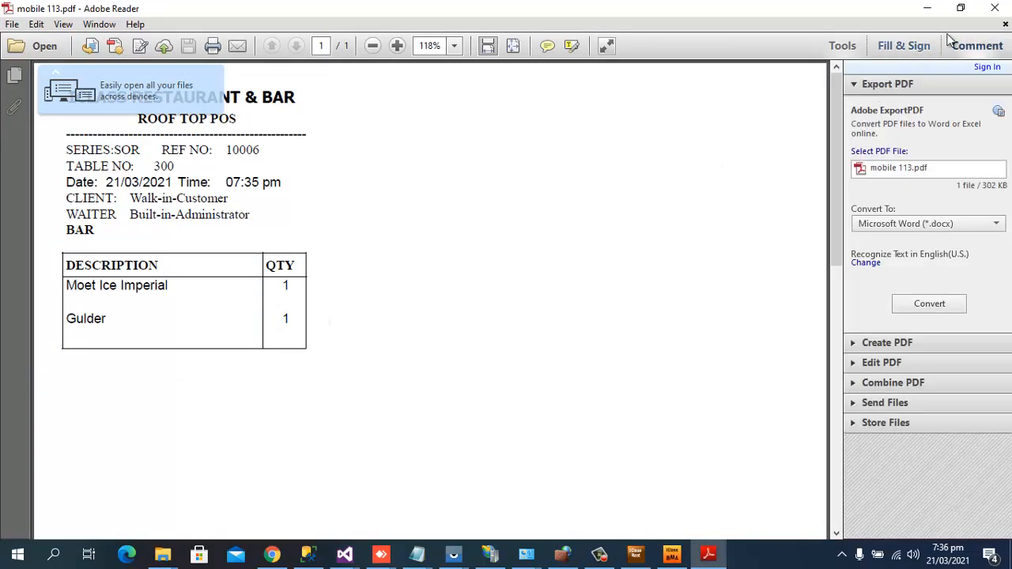
{"action": "left_click", "coordinate": [995, 8]}
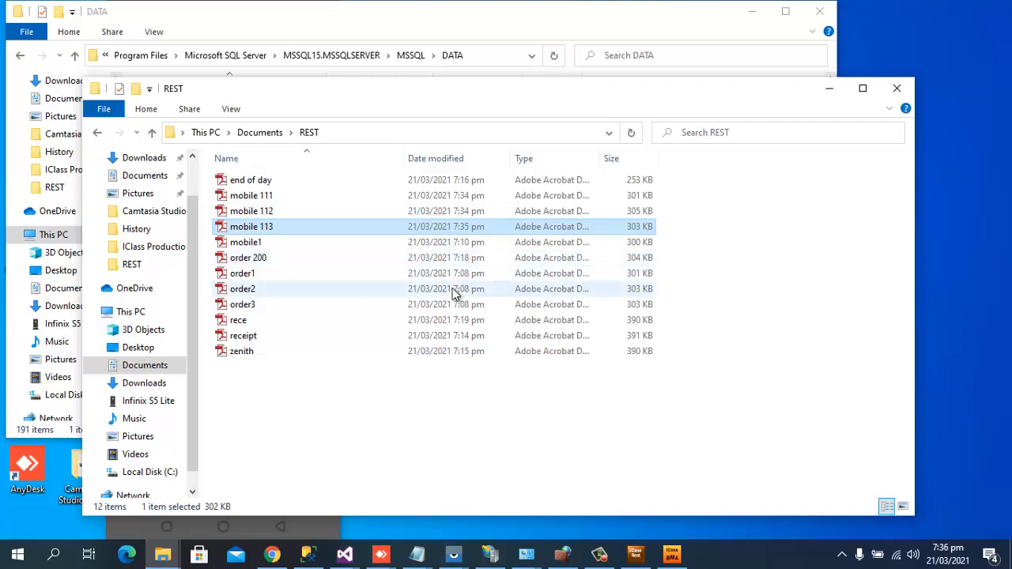
{"action": "left_click", "coordinate": [672, 555]}
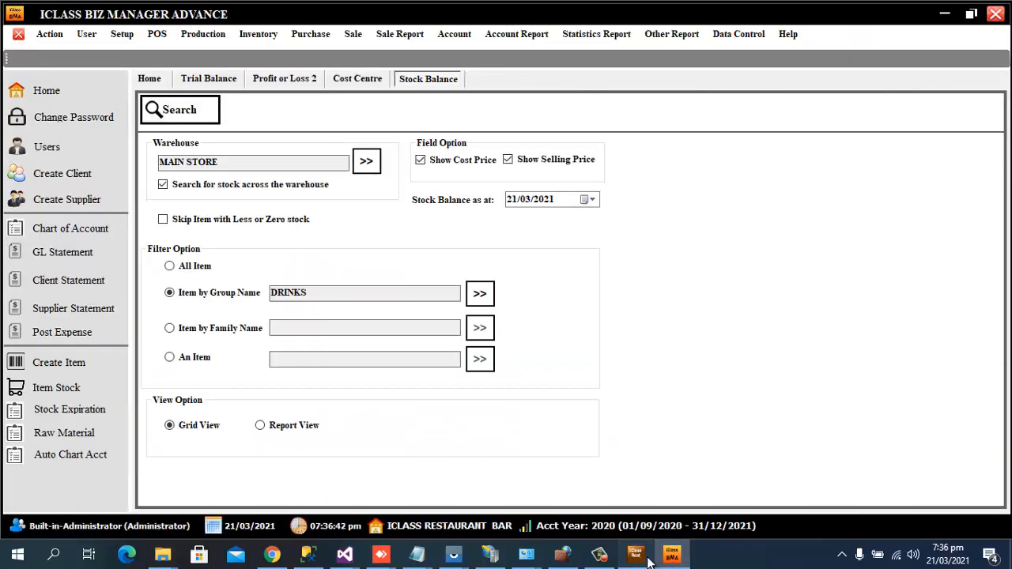
Verify table 300's order SOR-10006 now totals 146,000.00 in the POS, then return to the desktop.
{"action": "left_click", "coordinate": [635, 555]}
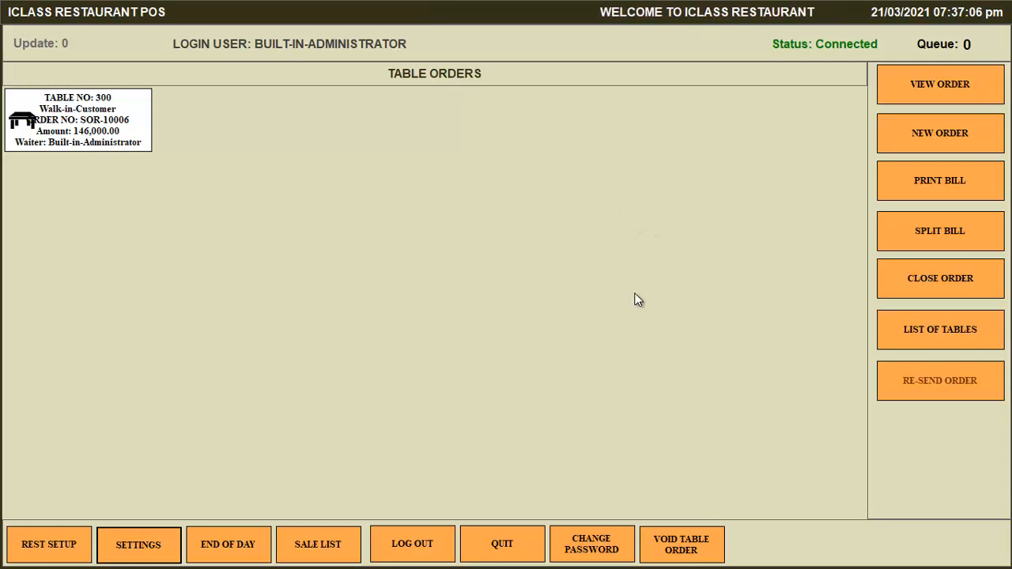
{"action": "key", "text": "super+d"}
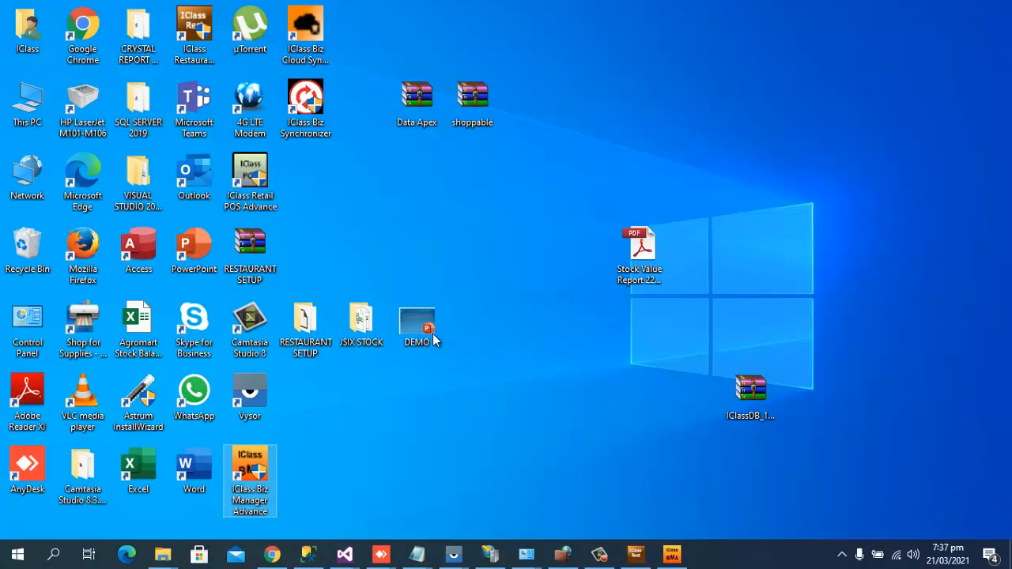
Open the DEMO presentation and go to slide 4, the 'For more details Demo, Call us on' slide.
{"action": "double_click", "coordinate": [433, 338]}
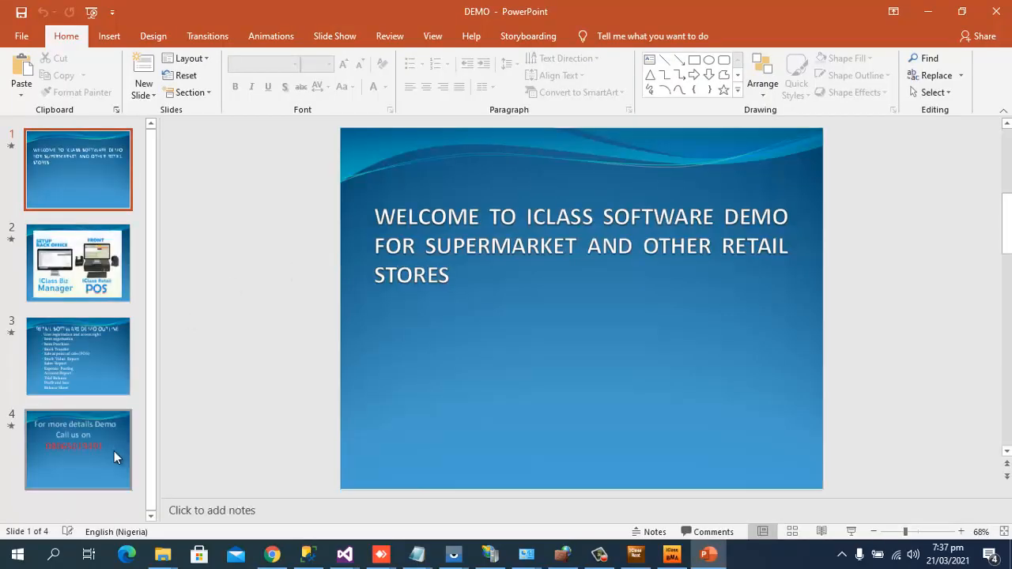
{"action": "left_click", "coordinate": [98, 457]}
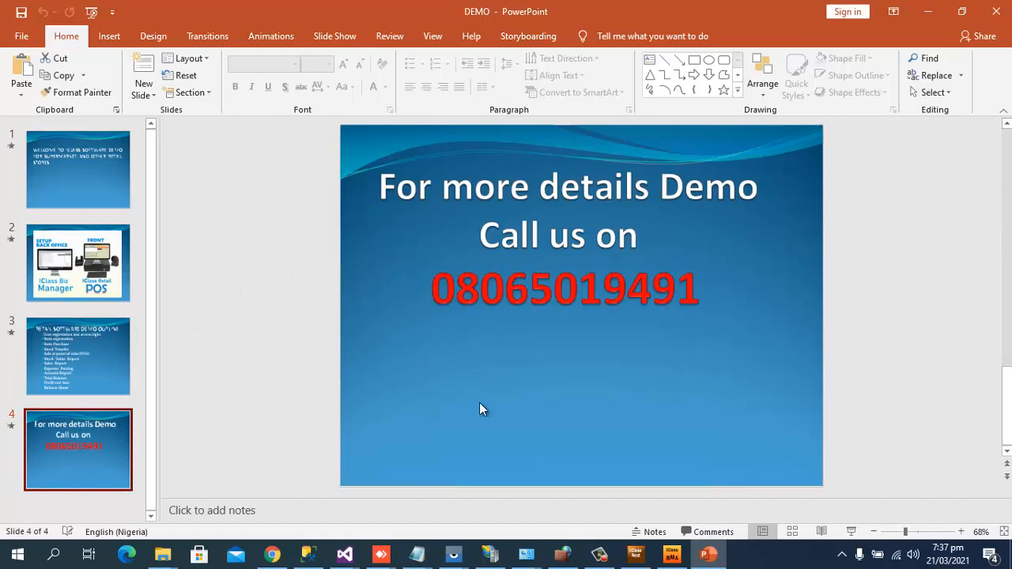